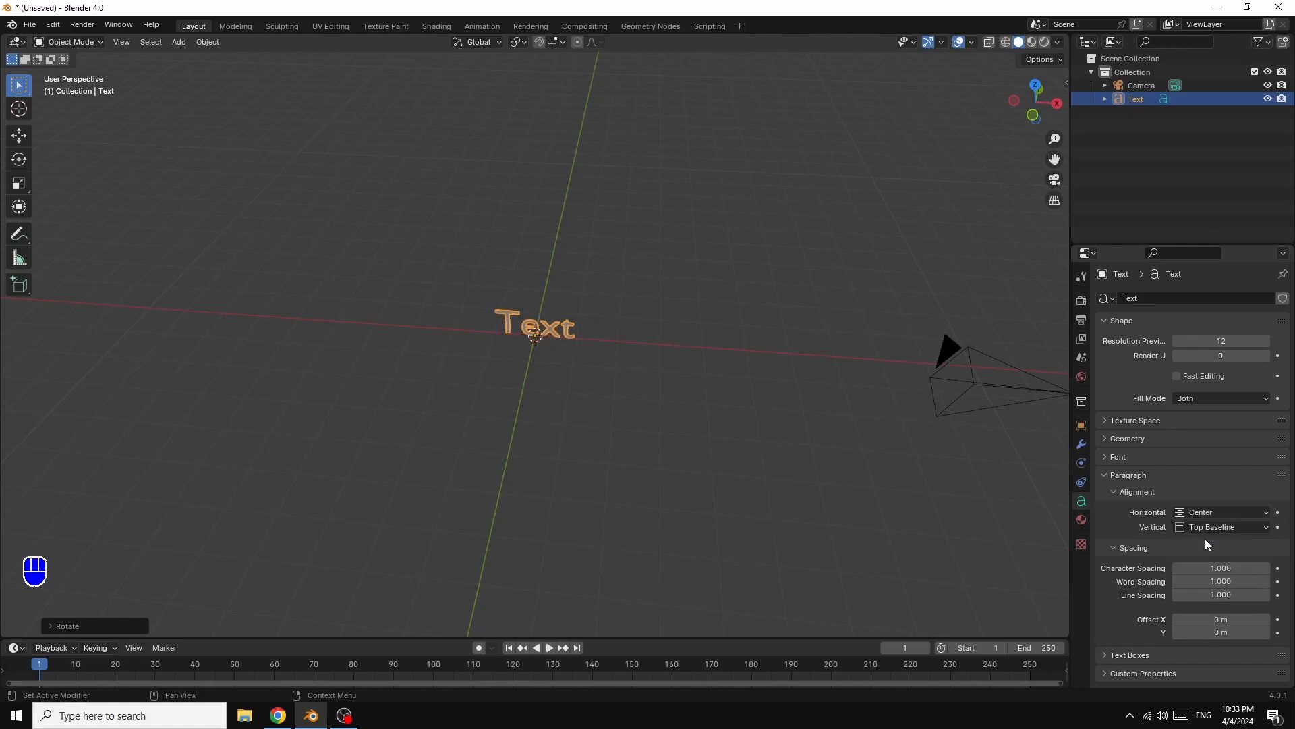
- Load Bauhaus 93 Regular from the Windows fonts folder as the text object's regular font
left_click(1105, 458)
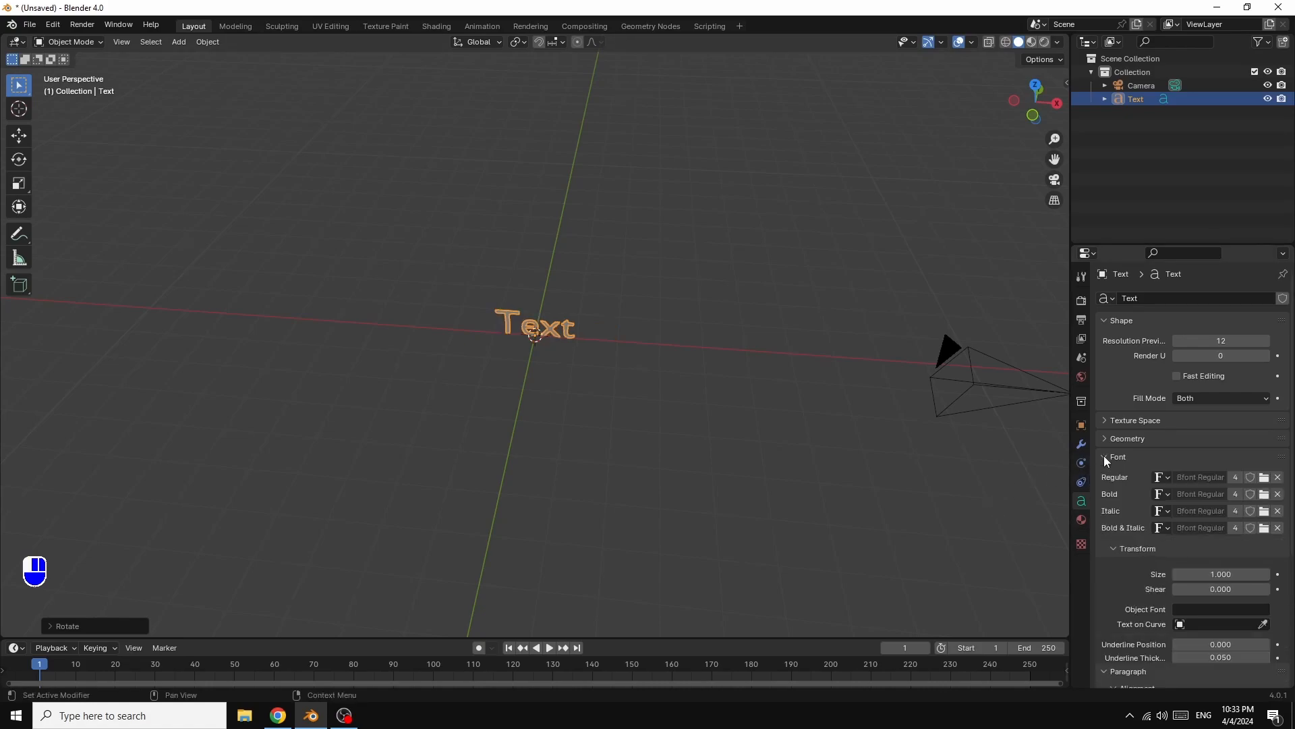
left_click(1264, 477)
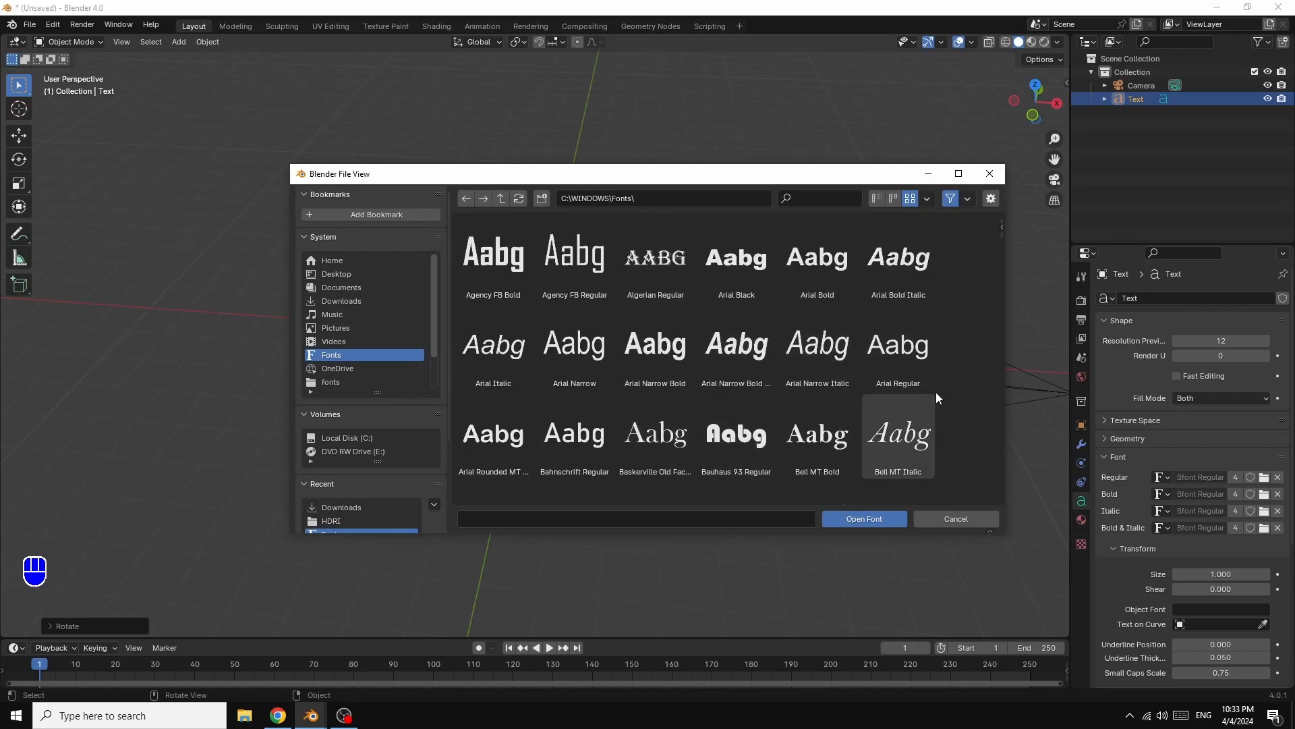
scroll(937, 391, "down", 3)
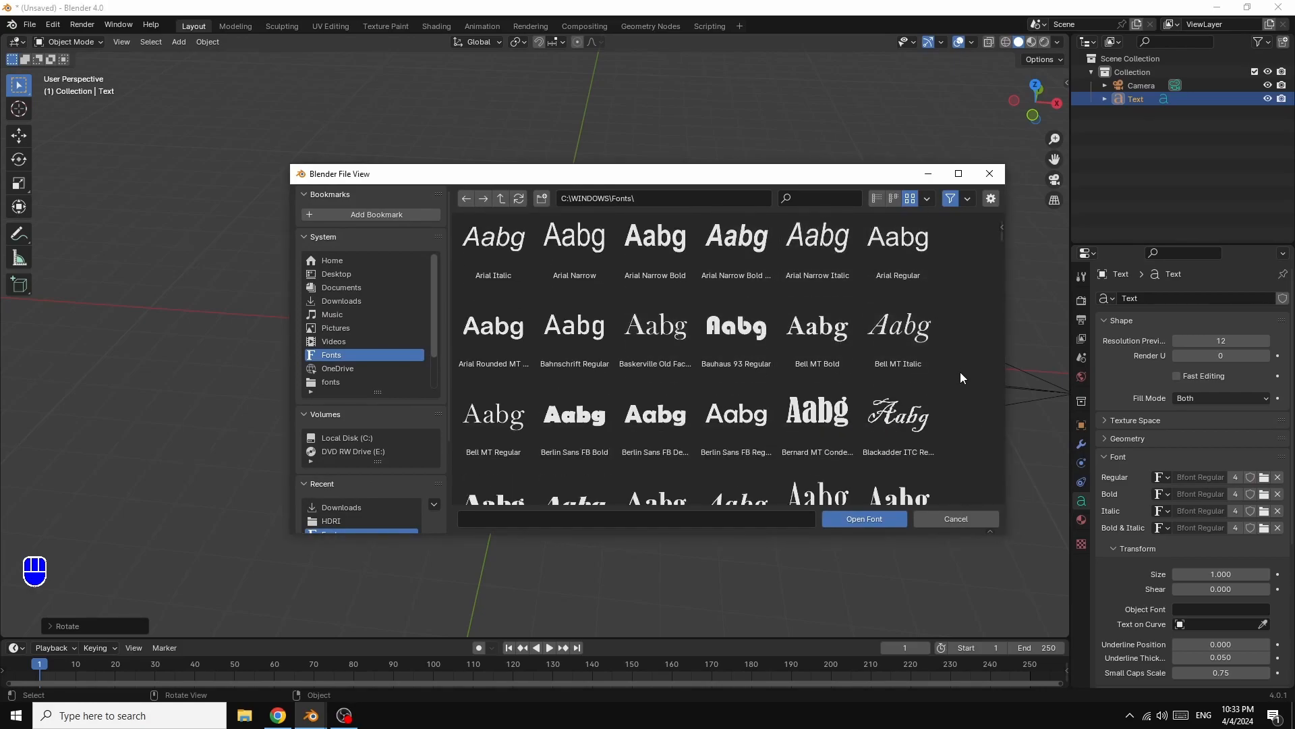
scroll(961, 371, "down", 3)
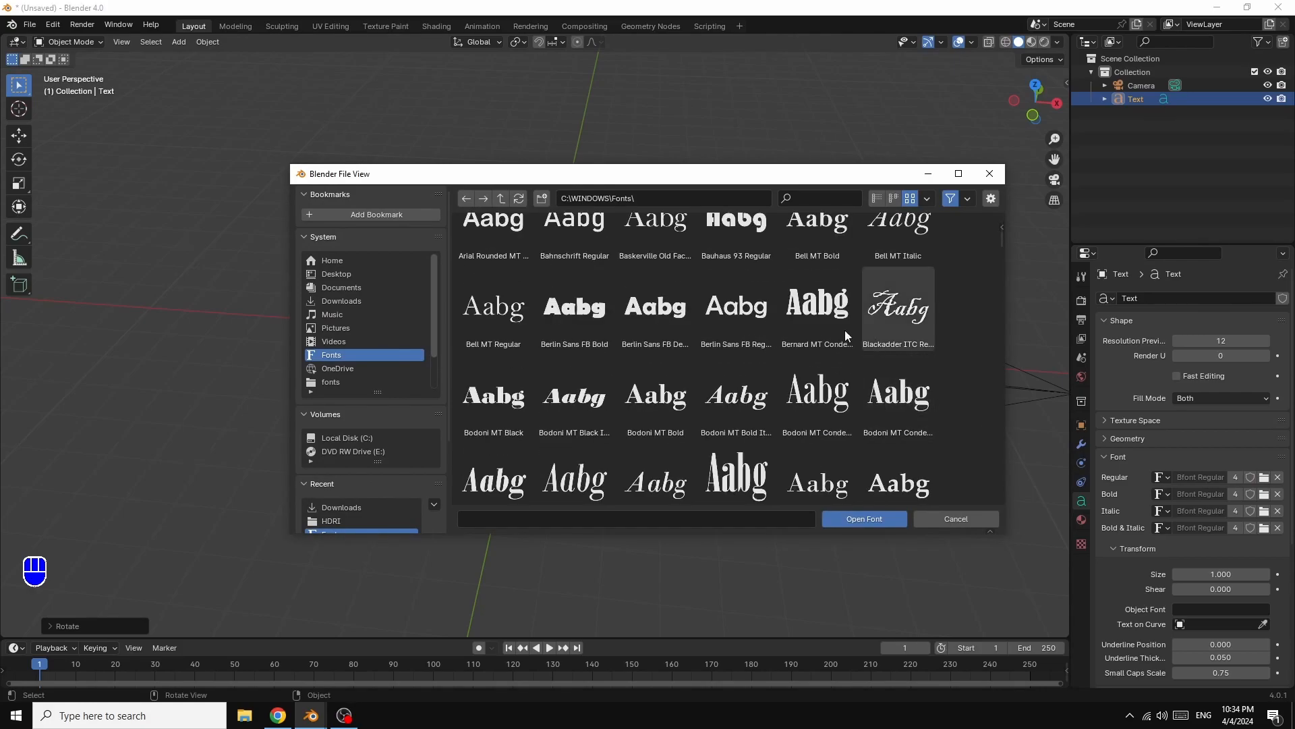
left_click(725, 240)
left_click(861, 518)
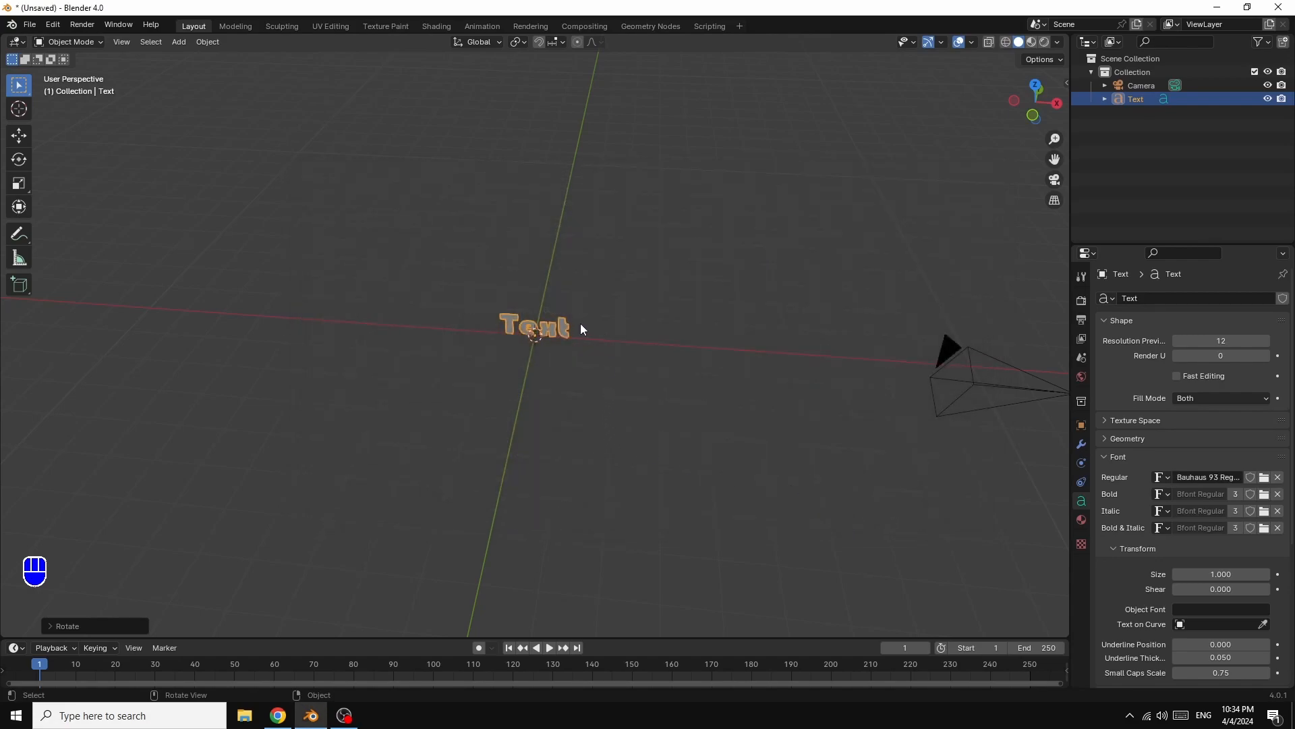
- Replace the text object's default wording with BLENDER and return to Object Mode
scroll(580, 329, "up", 5)
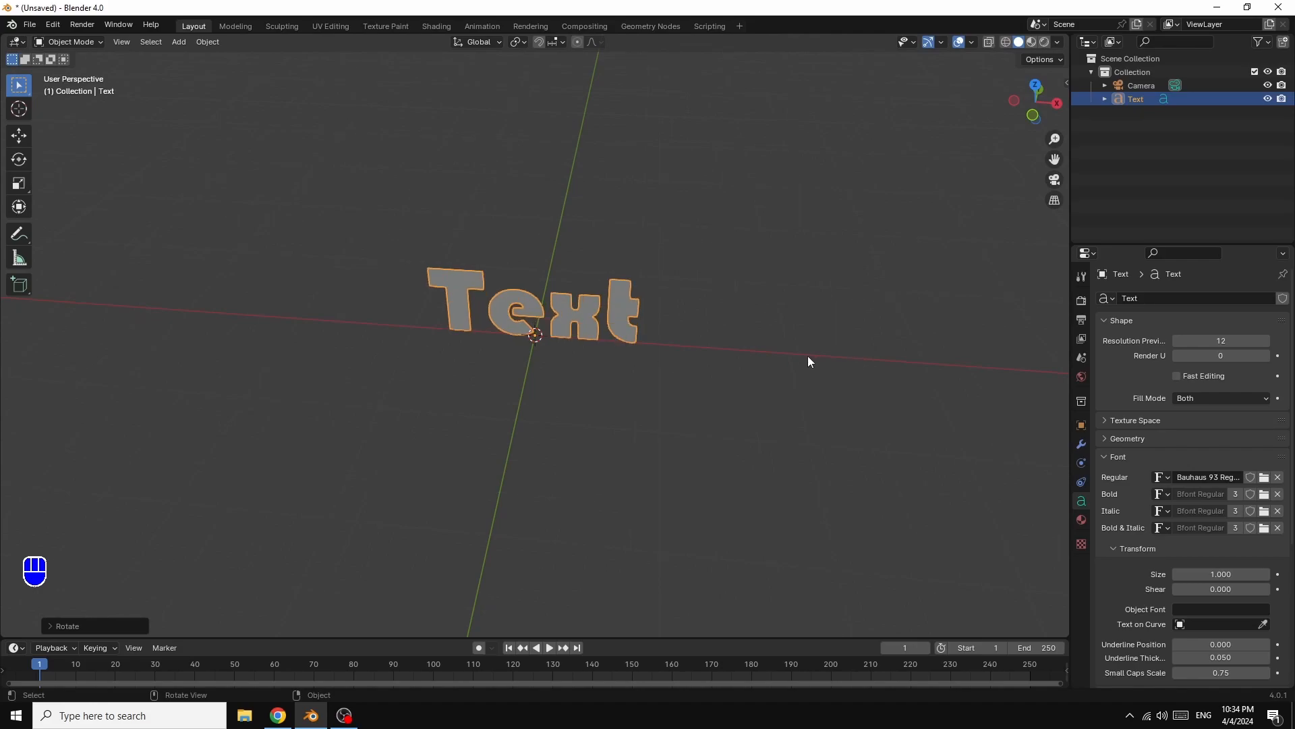
key("Tab")
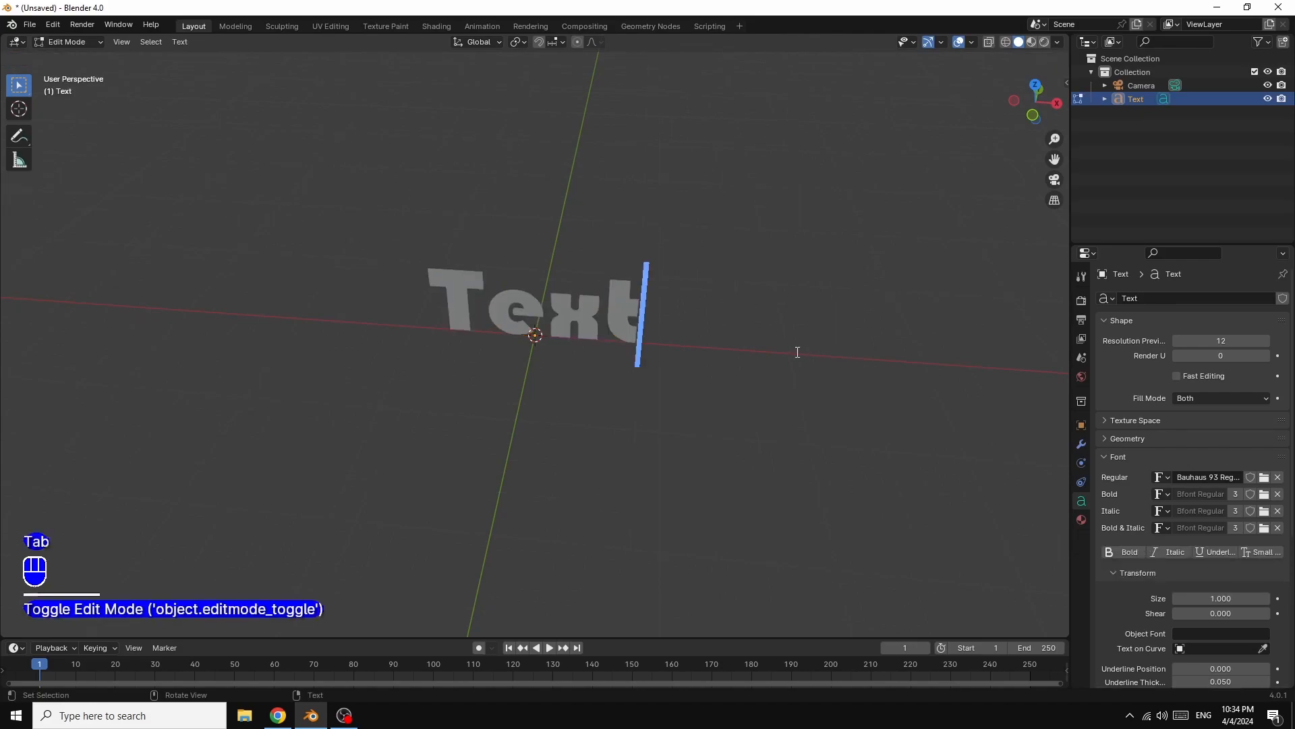
key("BackSpace")
key("BackSpace")
key("BackSpace")
key("BackSpace")
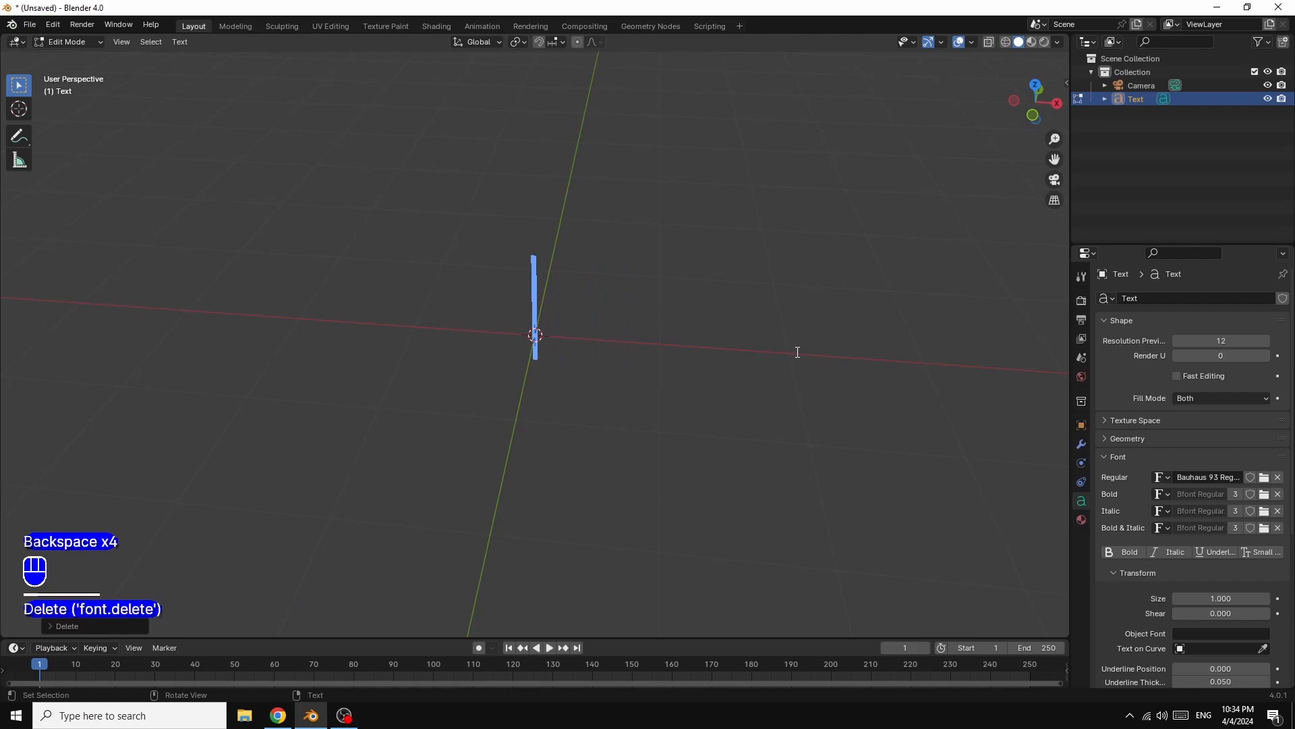
type("B")
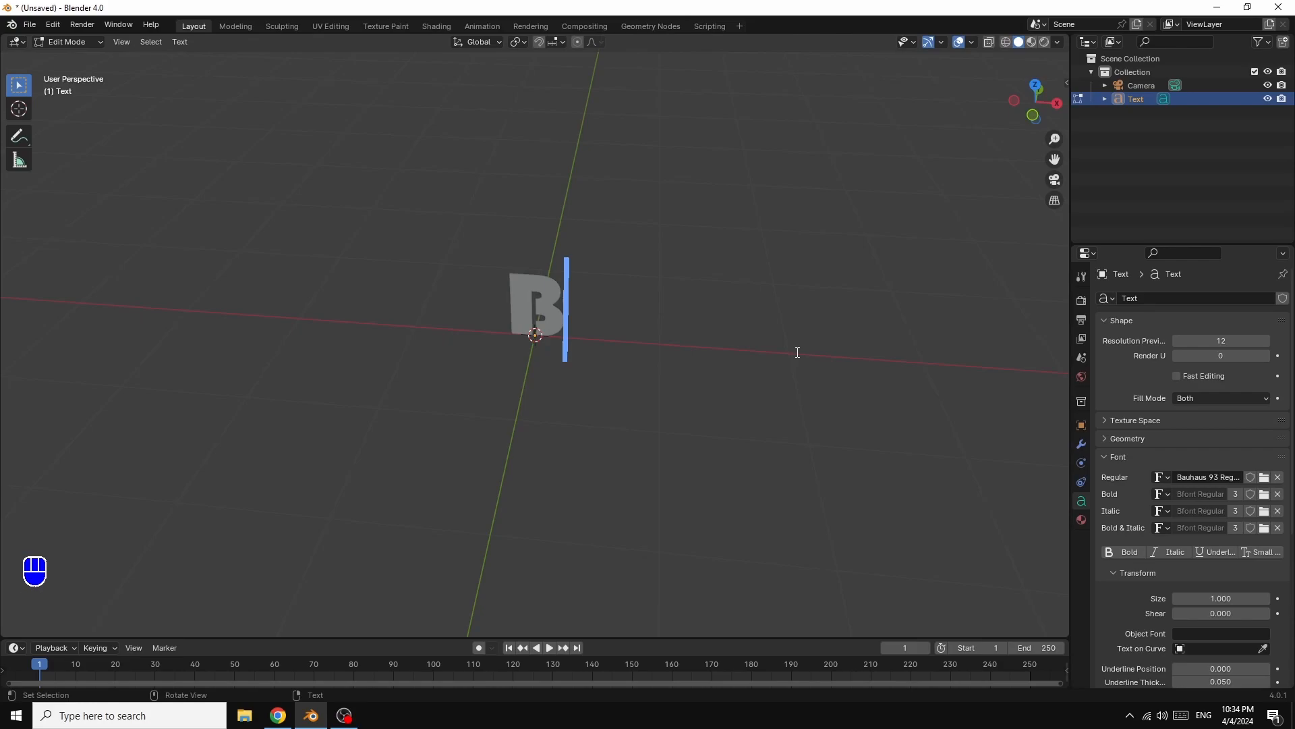
type("U")
type("E")
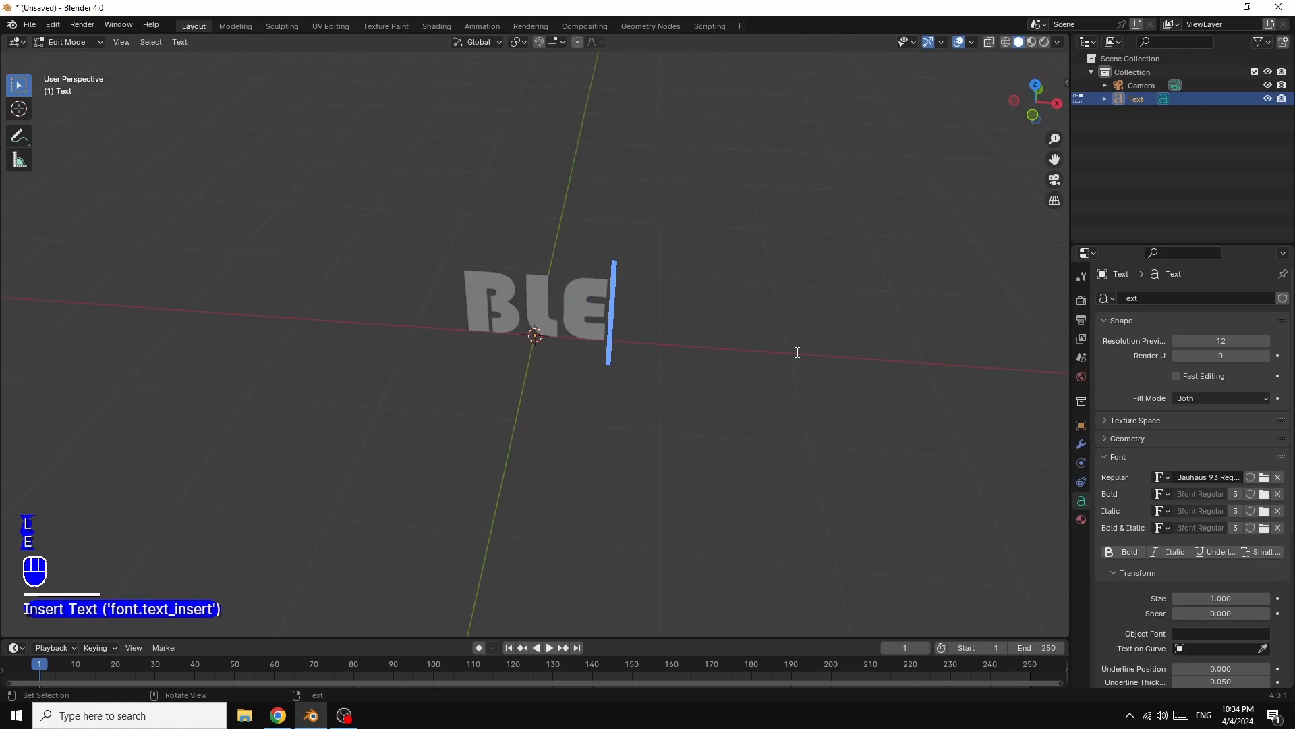
type("NDER")
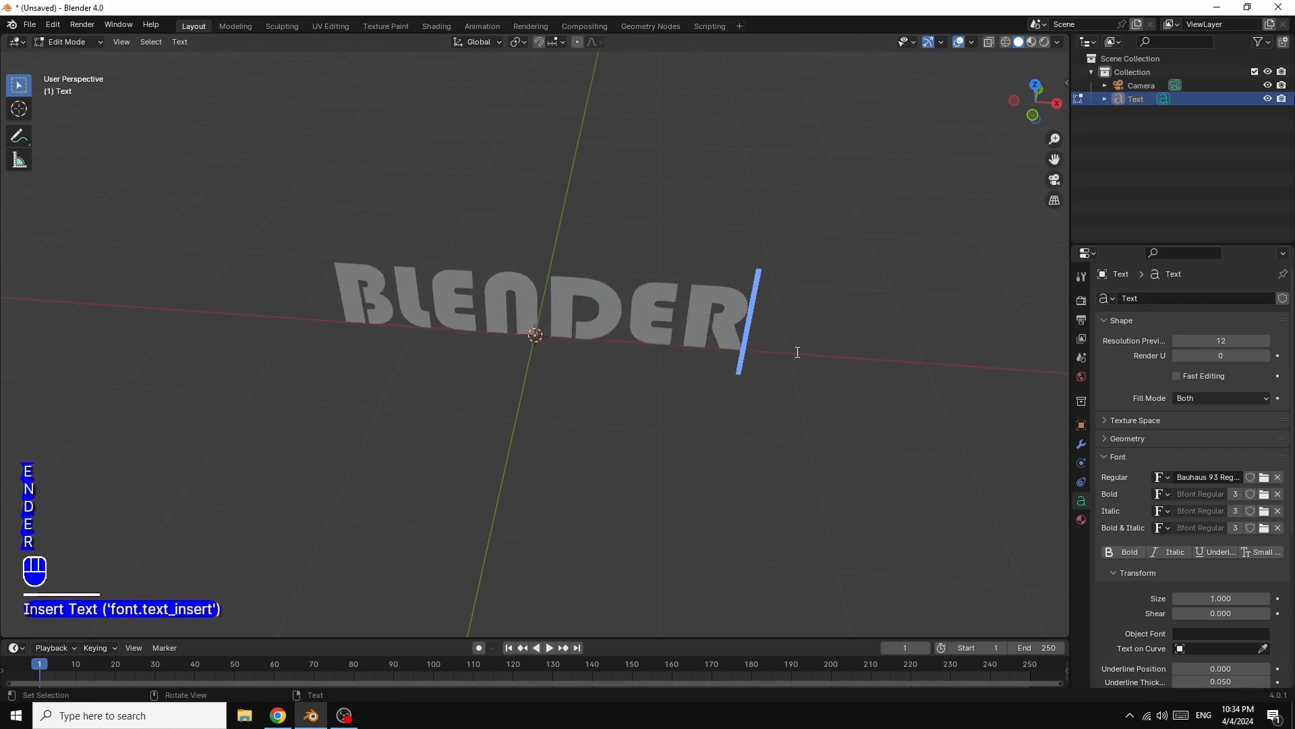
key("Tab")
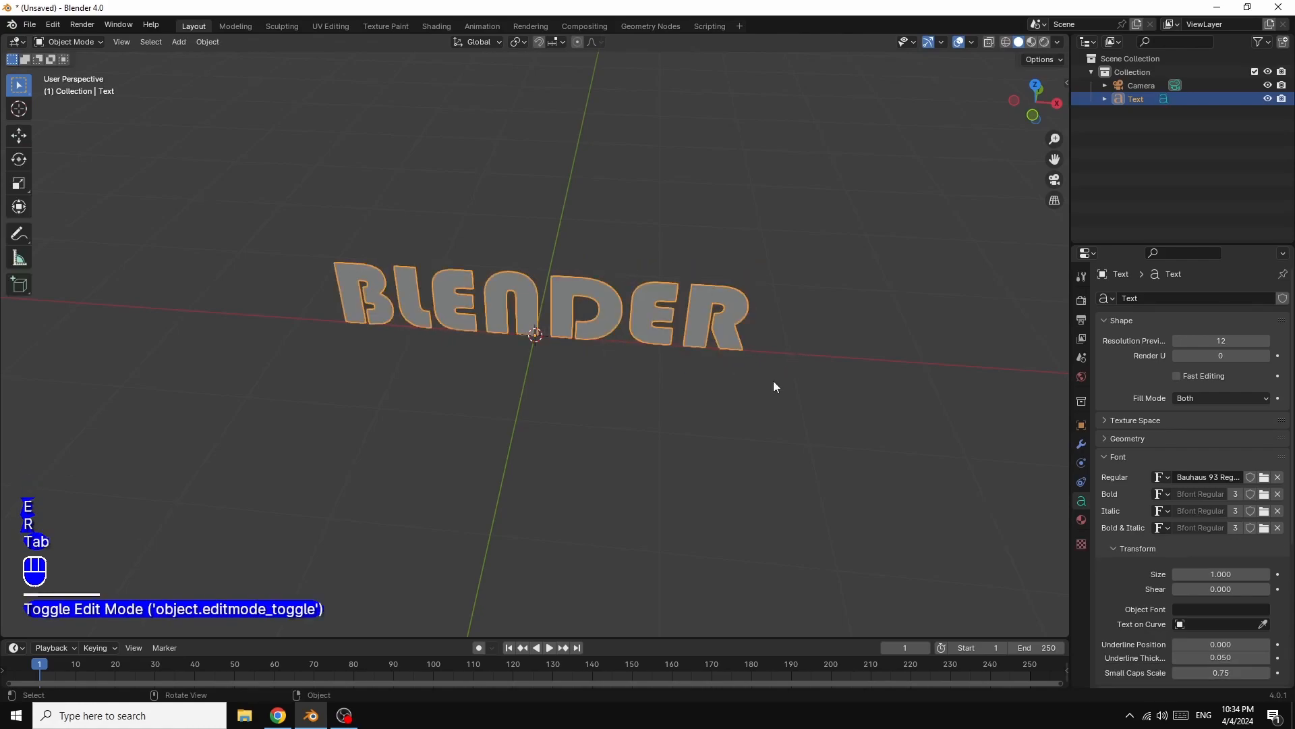
- Give the BLENDER text thickness by setting its geometry extrusion to 0.07 m
left_click(1105, 439)
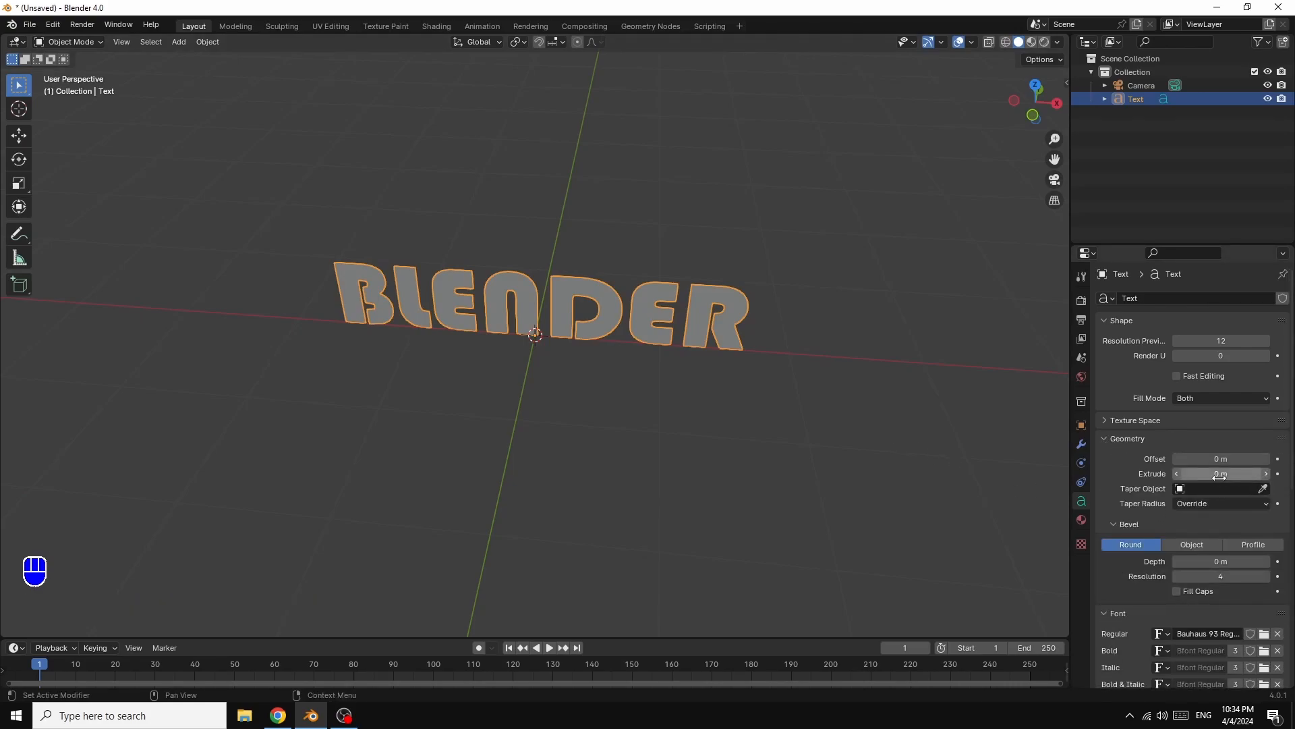
left_click(1267, 474)
left_click(1267, 475)
left_click(1267, 475)
left_click(1267, 474)
left_click(1267, 474)
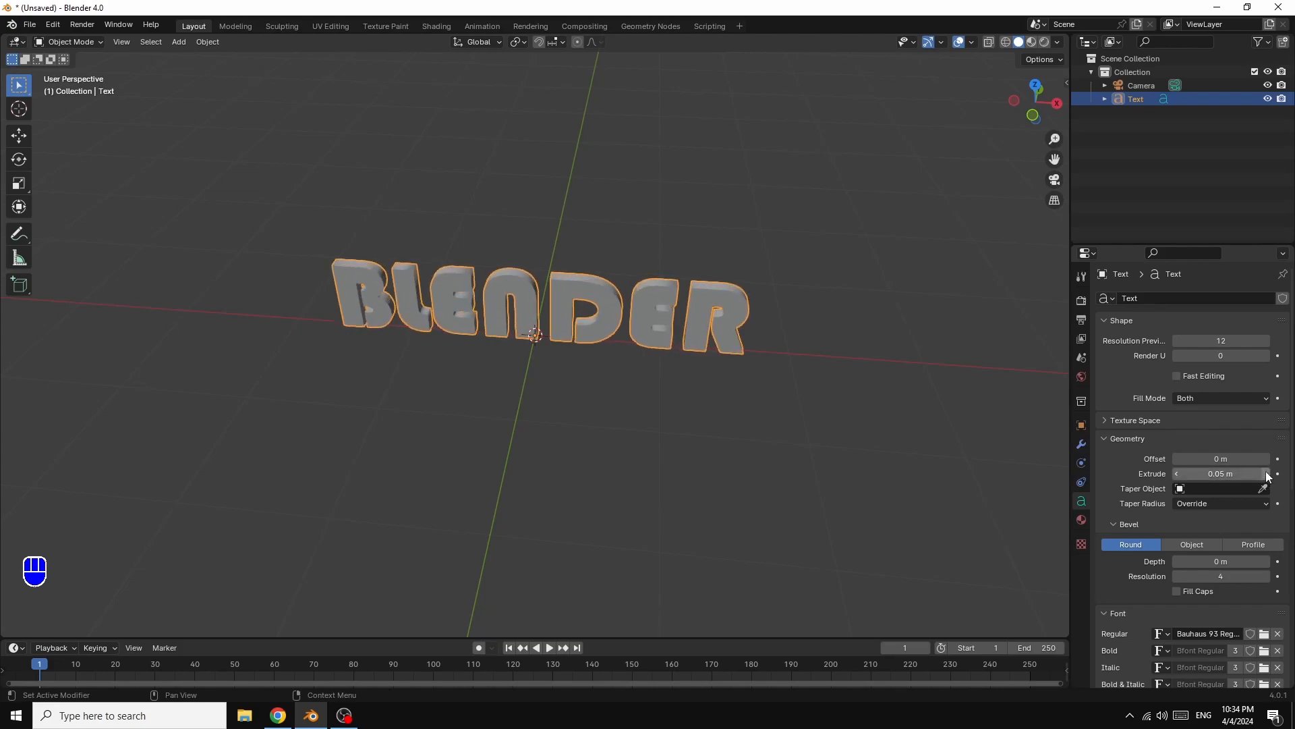
left_click(1267, 474)
left_click(1267, 474)
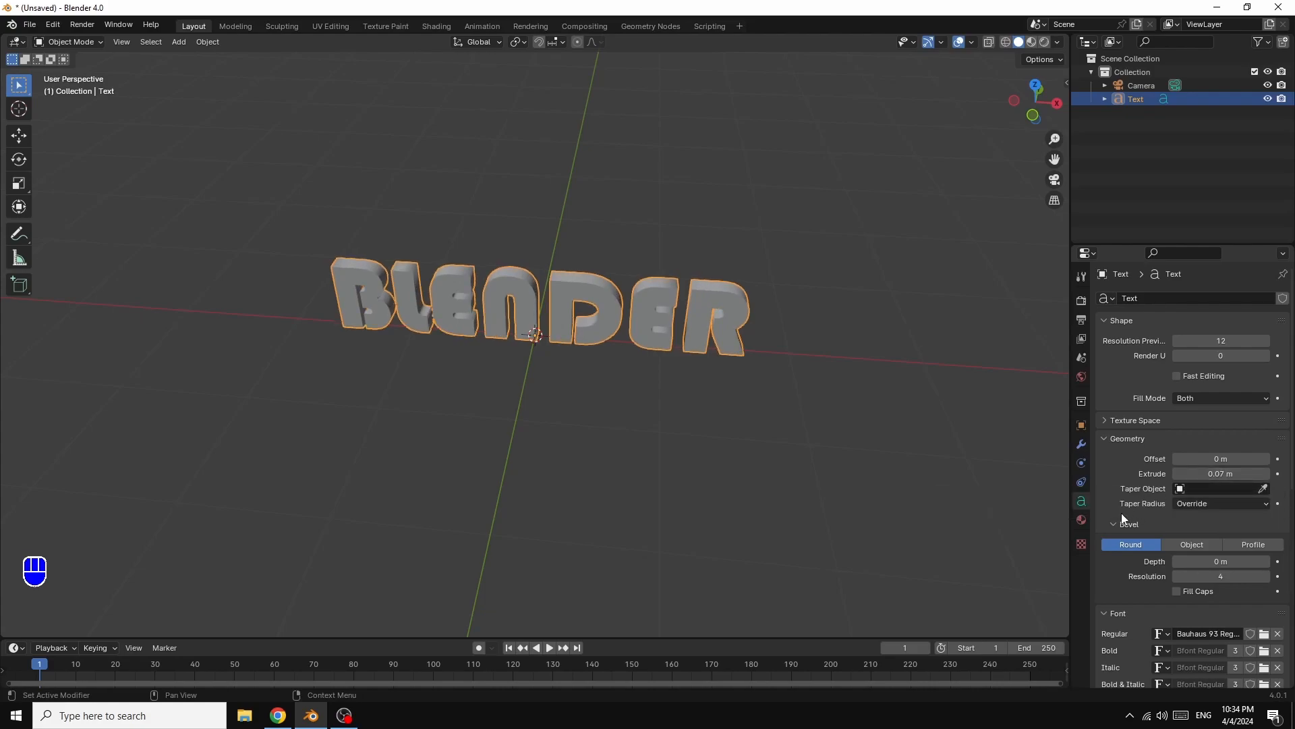
- Set the character spacing of the BLENDER text to 1.100
scroll(1269, 574, "down", 7)
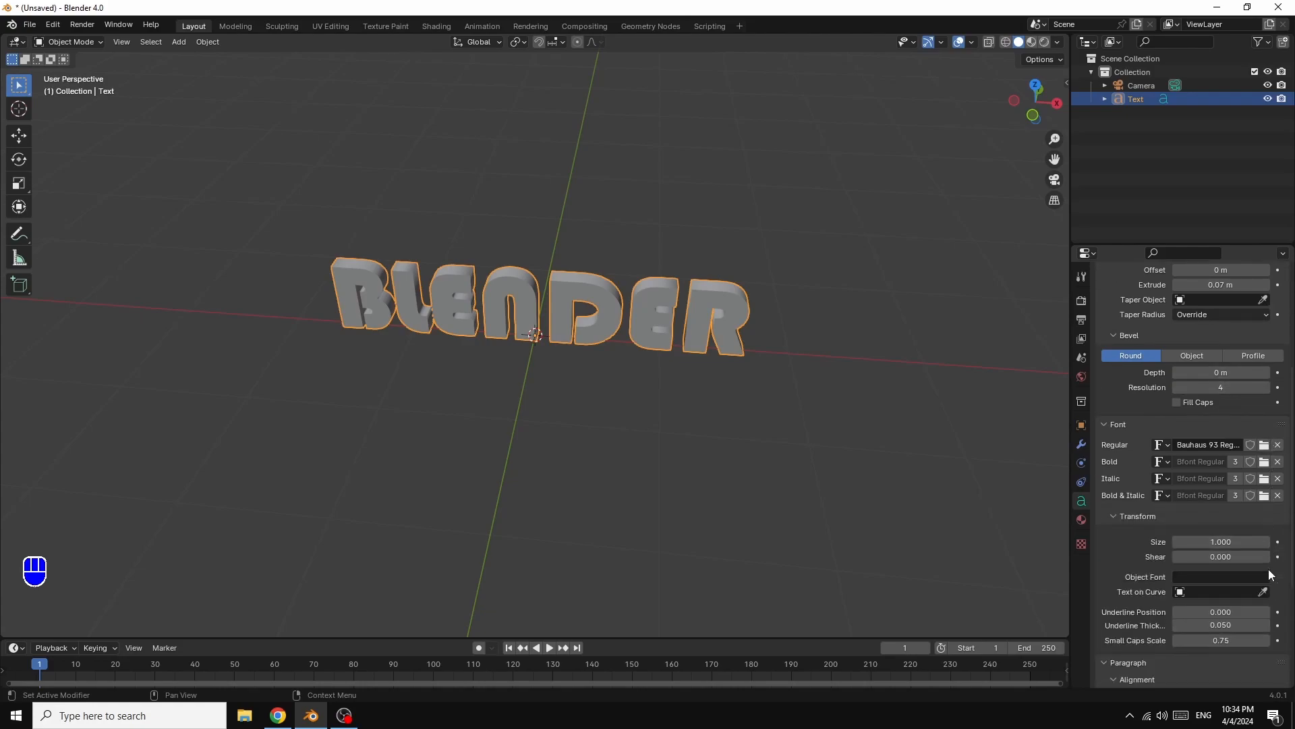
scroll(1269, 575, "down", 5)
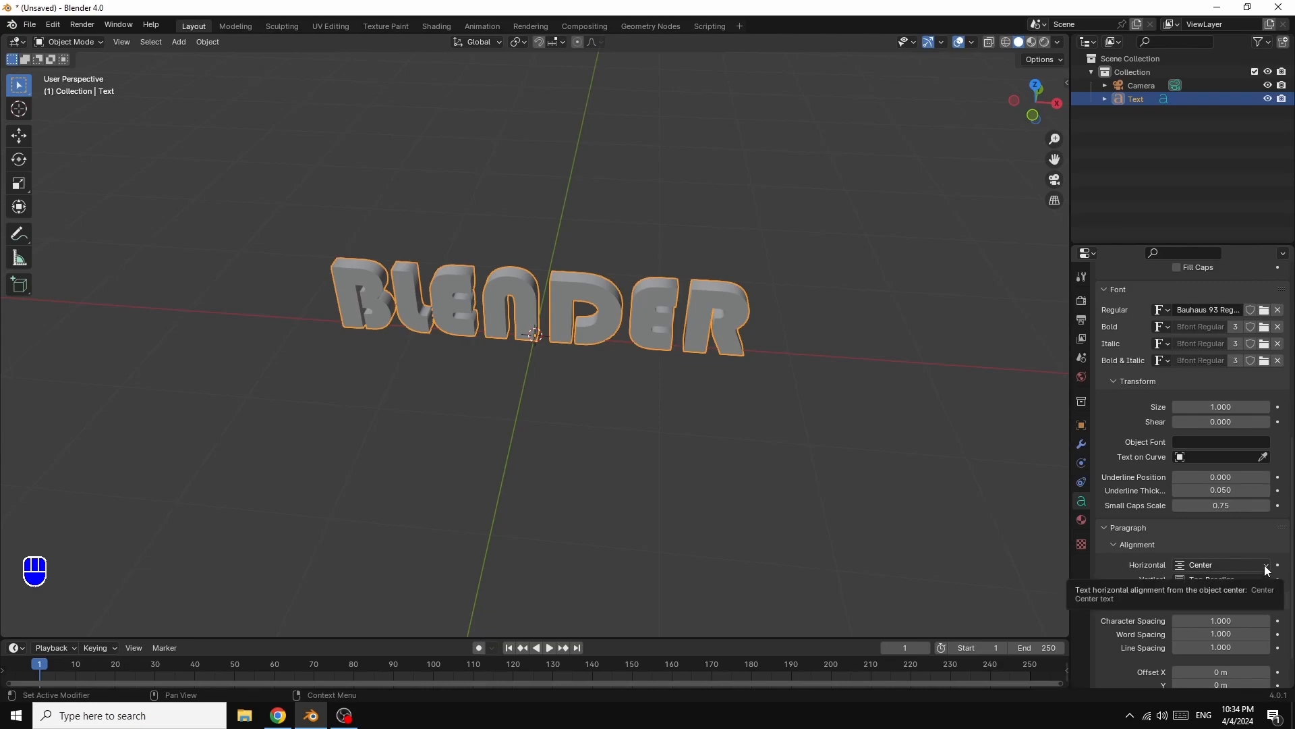
scroll(1265, 567, "down", 2)
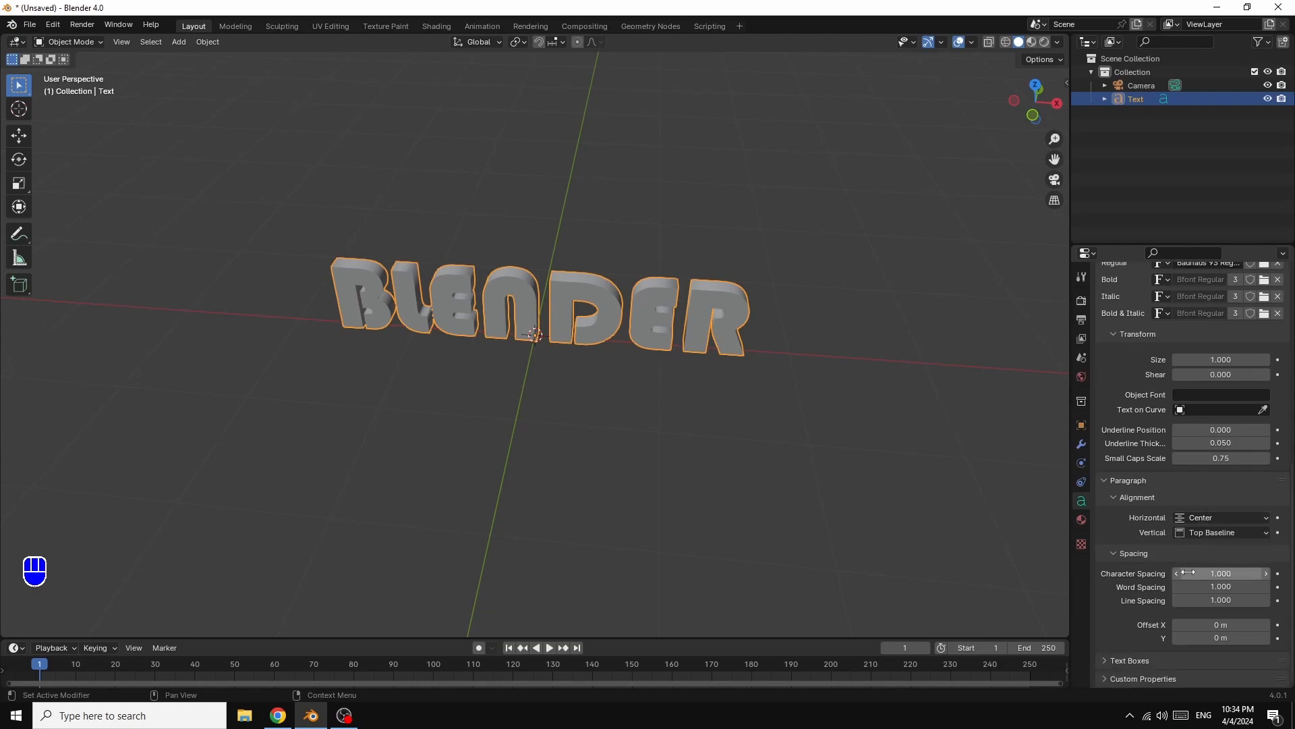
left_click(1267, 573)
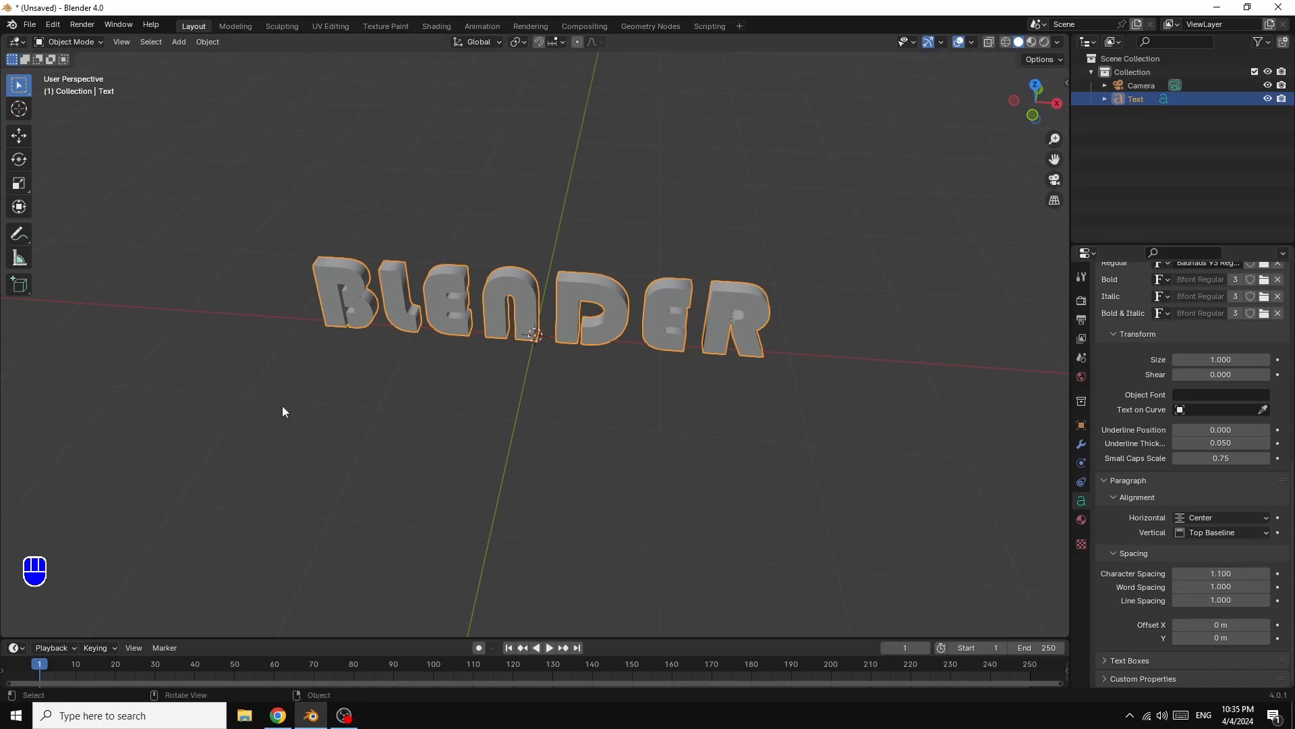
- Add a mesh plane at the origin and scale it up into a large floor extending beyond the text
left_click_drag(1037, 87, 1032, 68)
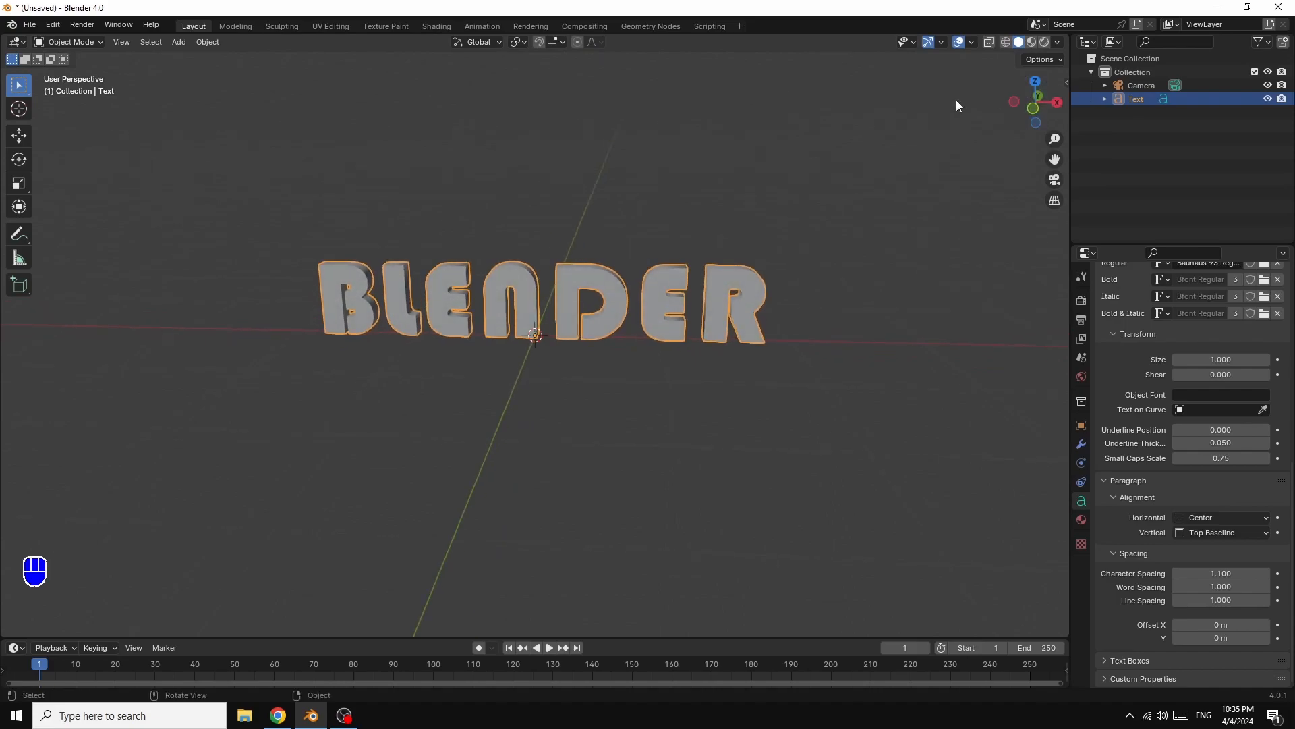
left_click(180, 43)
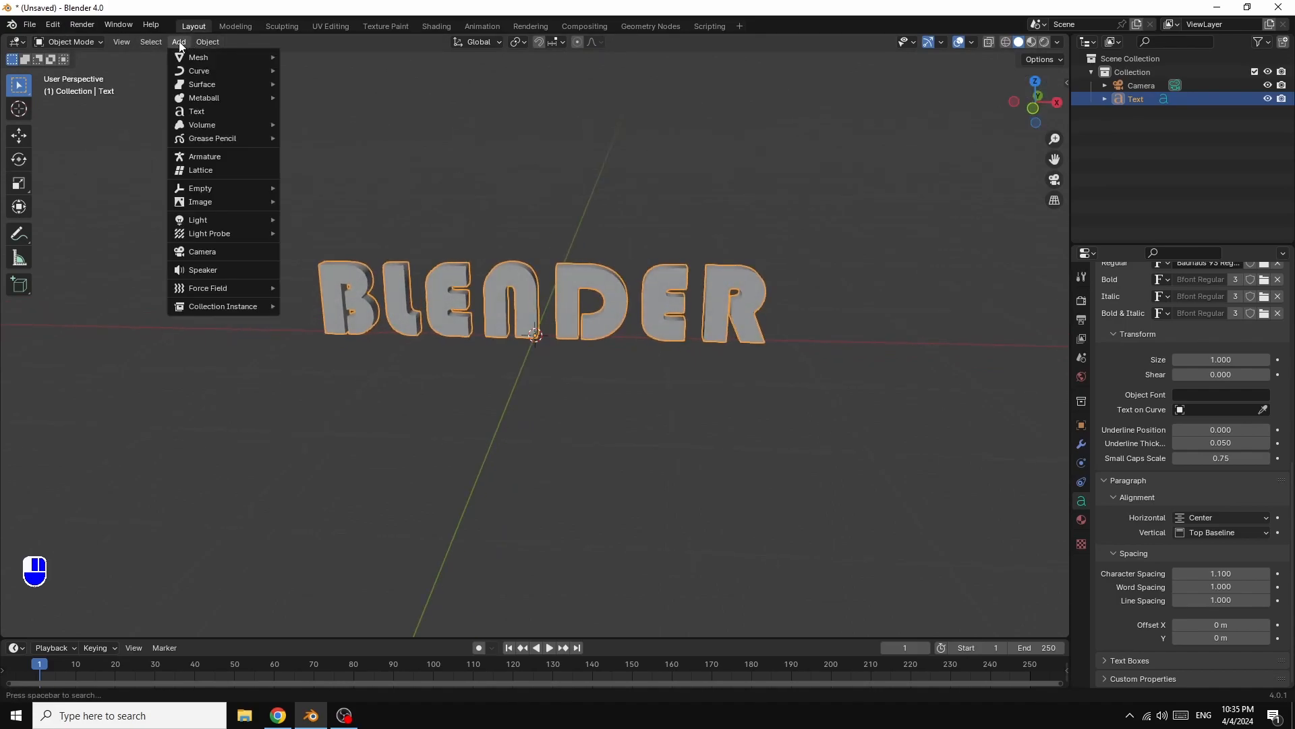
mouse_move(191, 62)
left_click(298, 57)
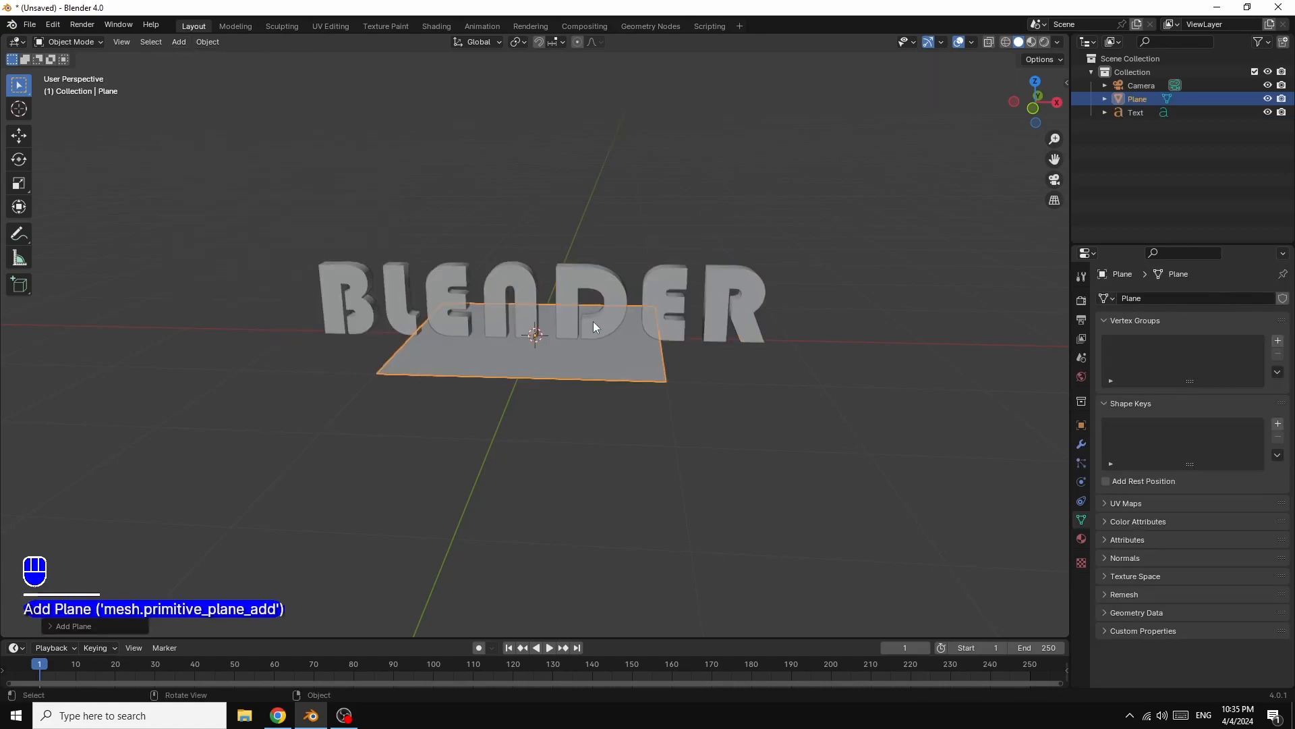
key("s")
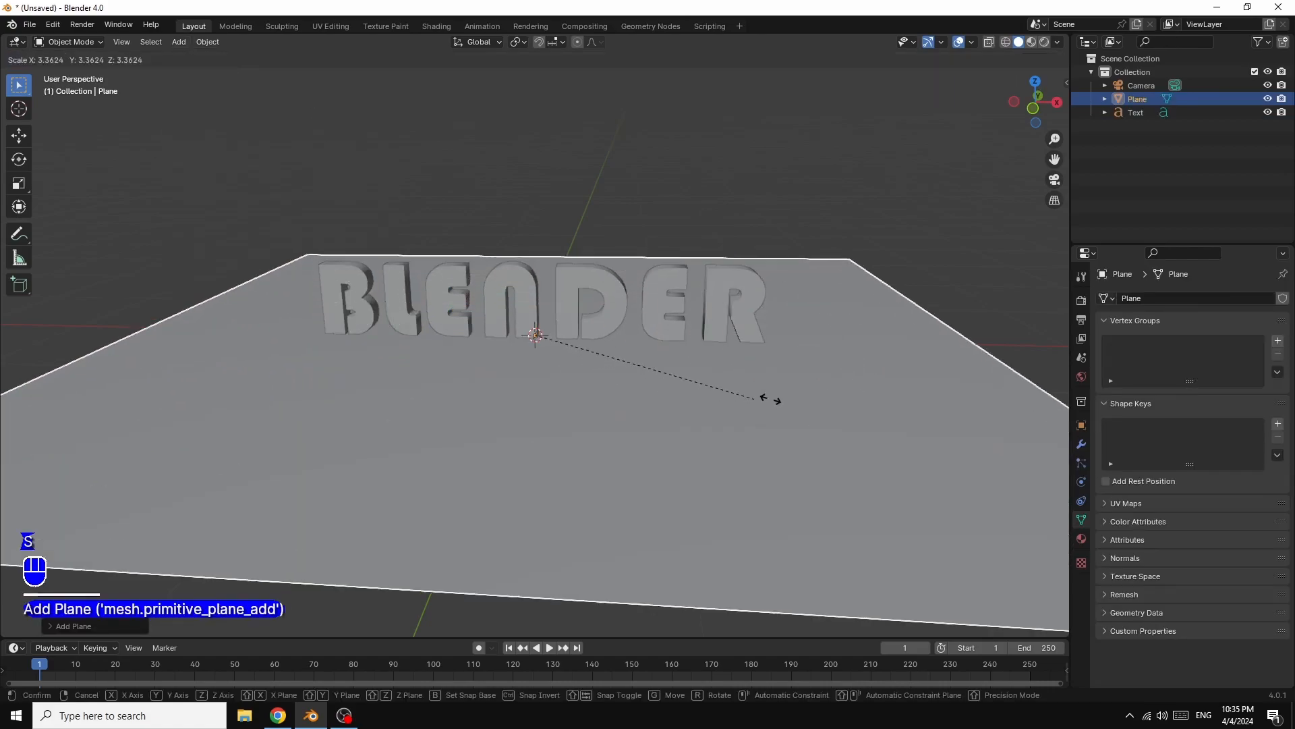
left_click(821, 406)
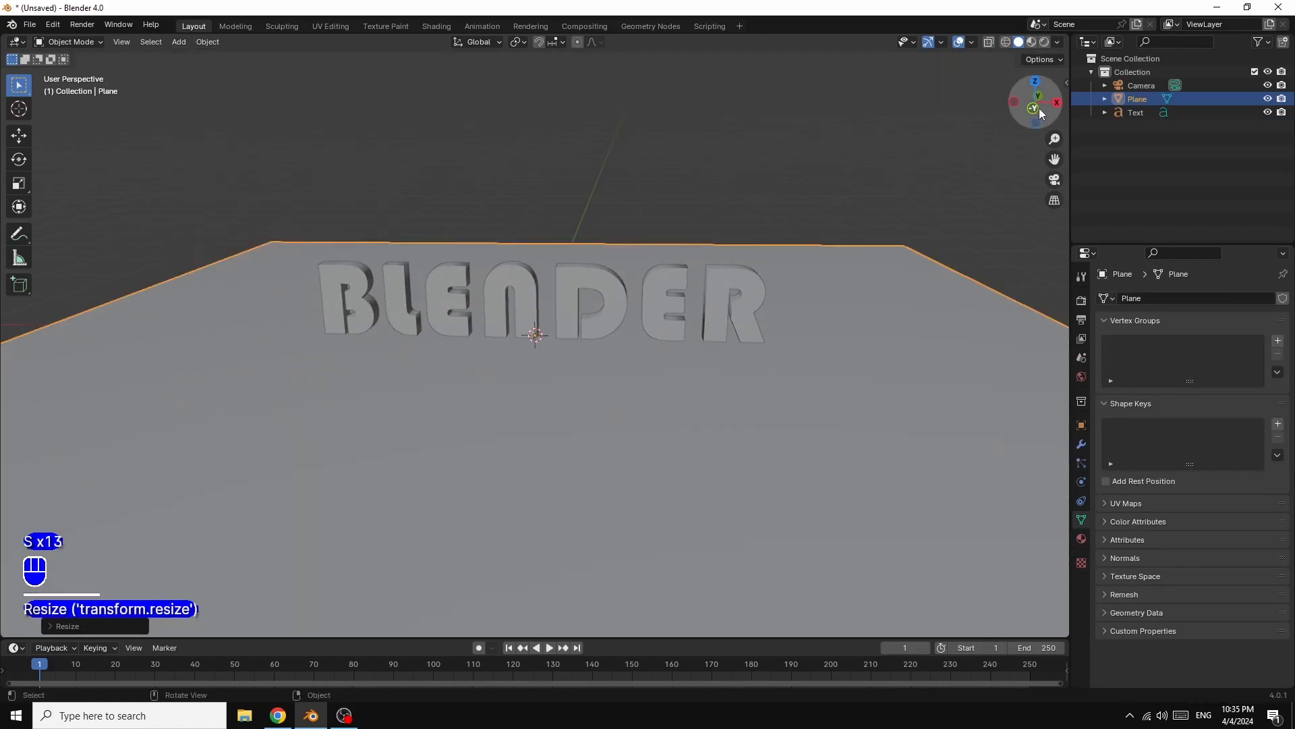
- Lower the floor plane about 0.012 m along the global Z axis, to the base of the letters
mouse_move(1036, 91)
left_mouse_down()
mouse_move(1037, 108)
mouse_move(1036, 74)
mouse_move(1036, 91)
left_mouse_up()
key("g")
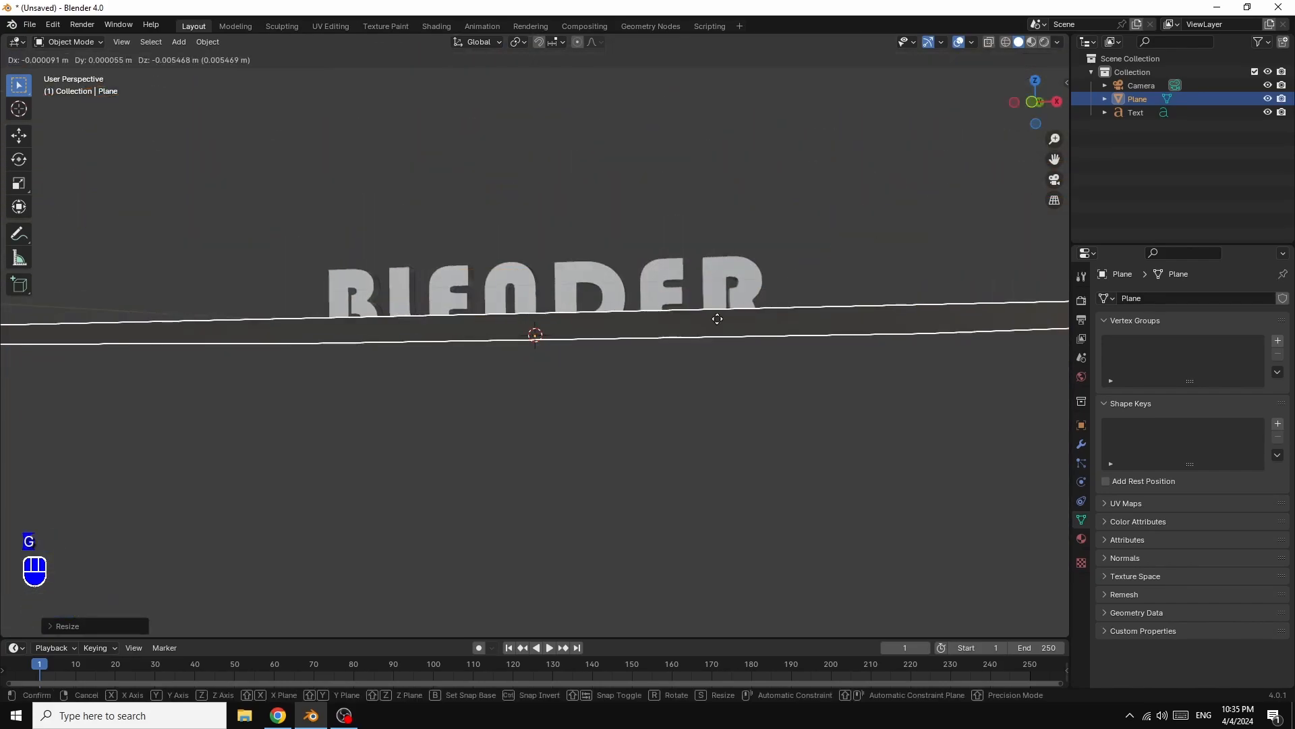
key("z")
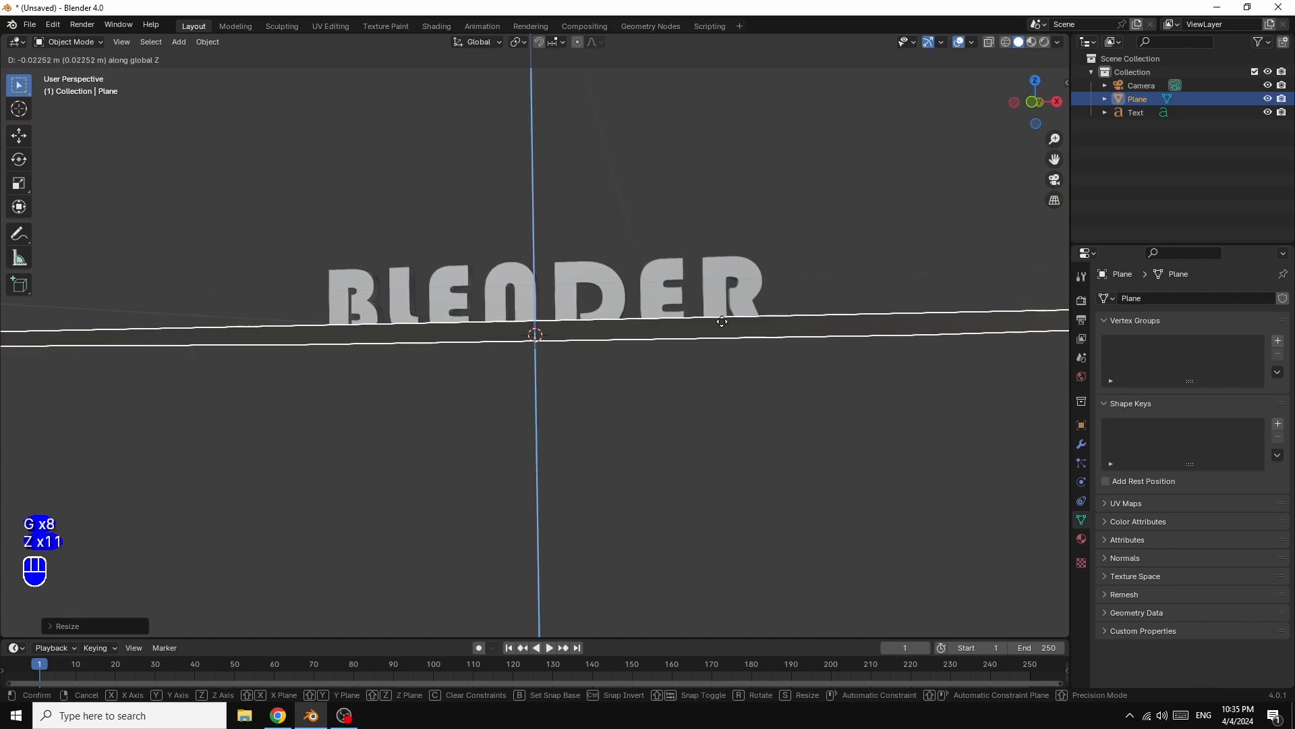
key("z")
key("z")
key("z")
key("z")
key("z")
key("z")
key("z")
key("z")
key("z")
key("z")
key("z")
key("z")
key("z")
key("z")
key("z")
key("z")
key("z")
key("z")
key("z")
key("z")
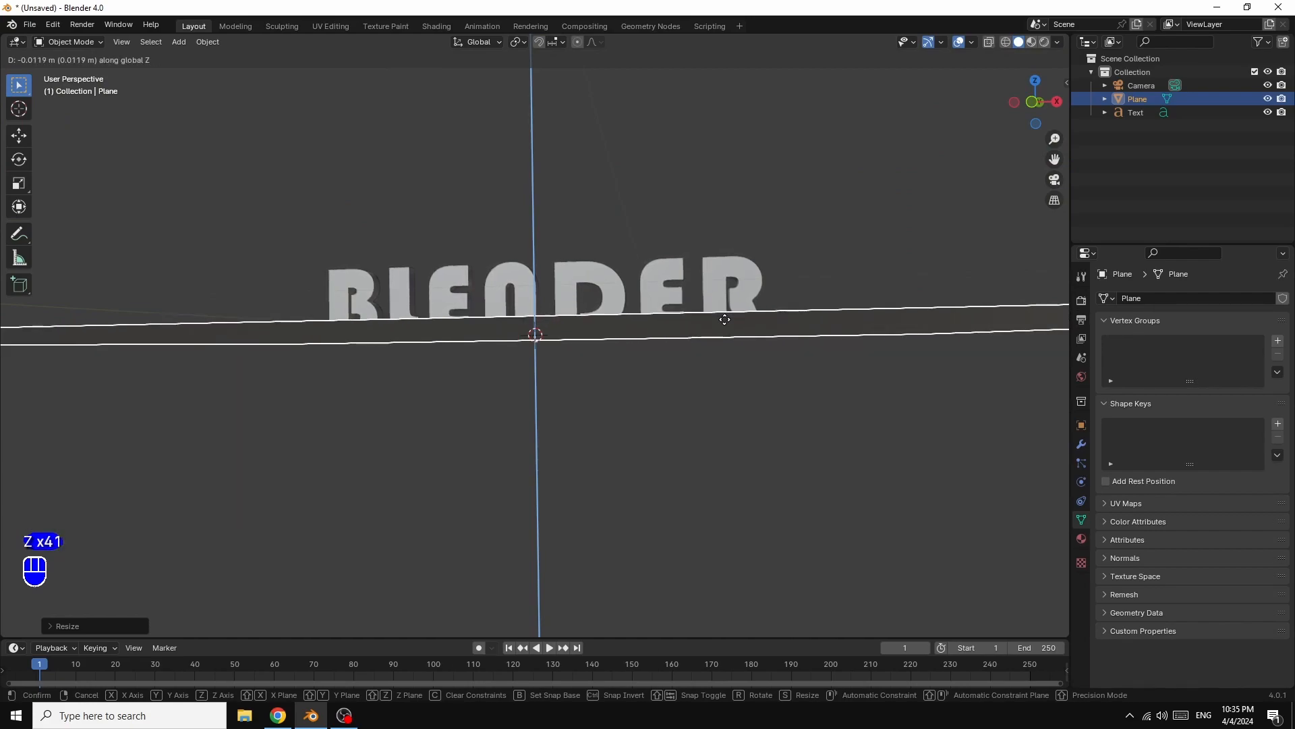
key("z")
key("z")
key("z")
key("z")
key("z")
key("z")
key("z")
key("z")
key("z")
left_click(724, 320)
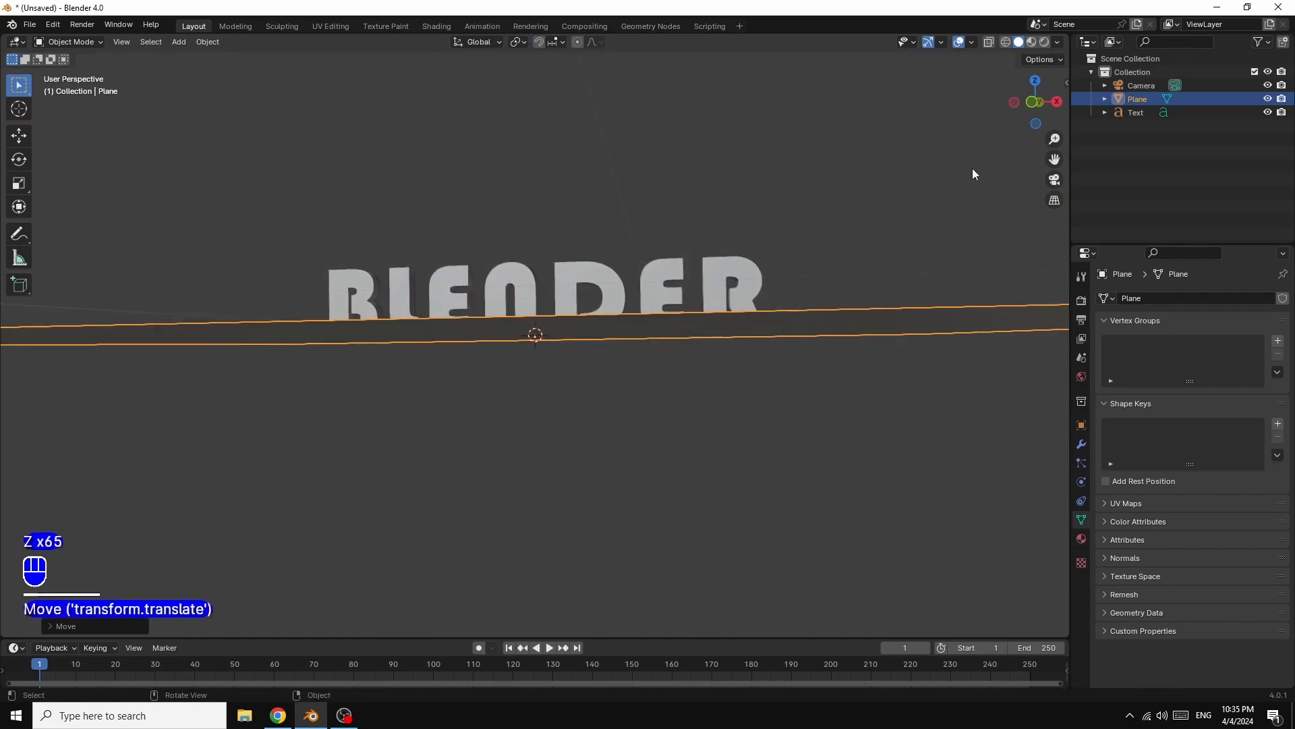
- Split off a Shader Editor area below the 3D viewport, hide its sidebar and reduce it to a short strip
left_click_drag(1034, 85, 1032, 97)
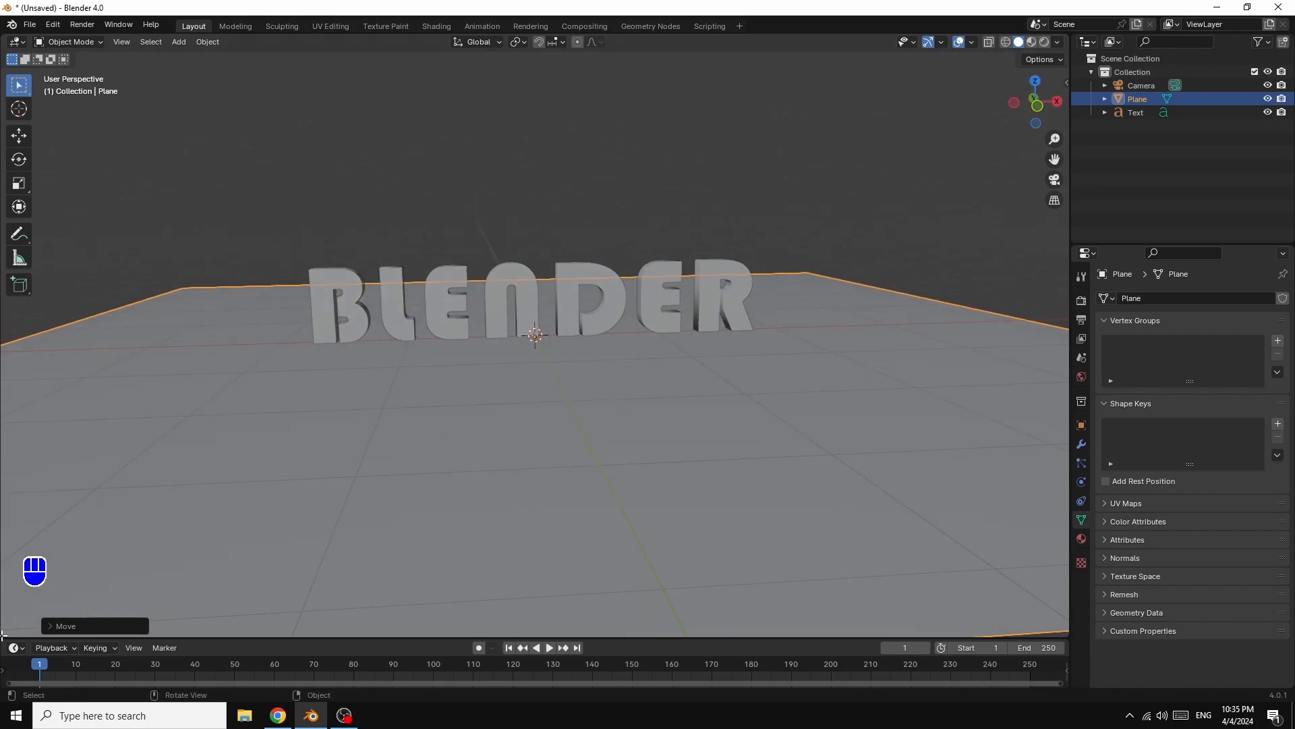
left_click_drag(2, 635, 28, 385)
left_click(25, 395)
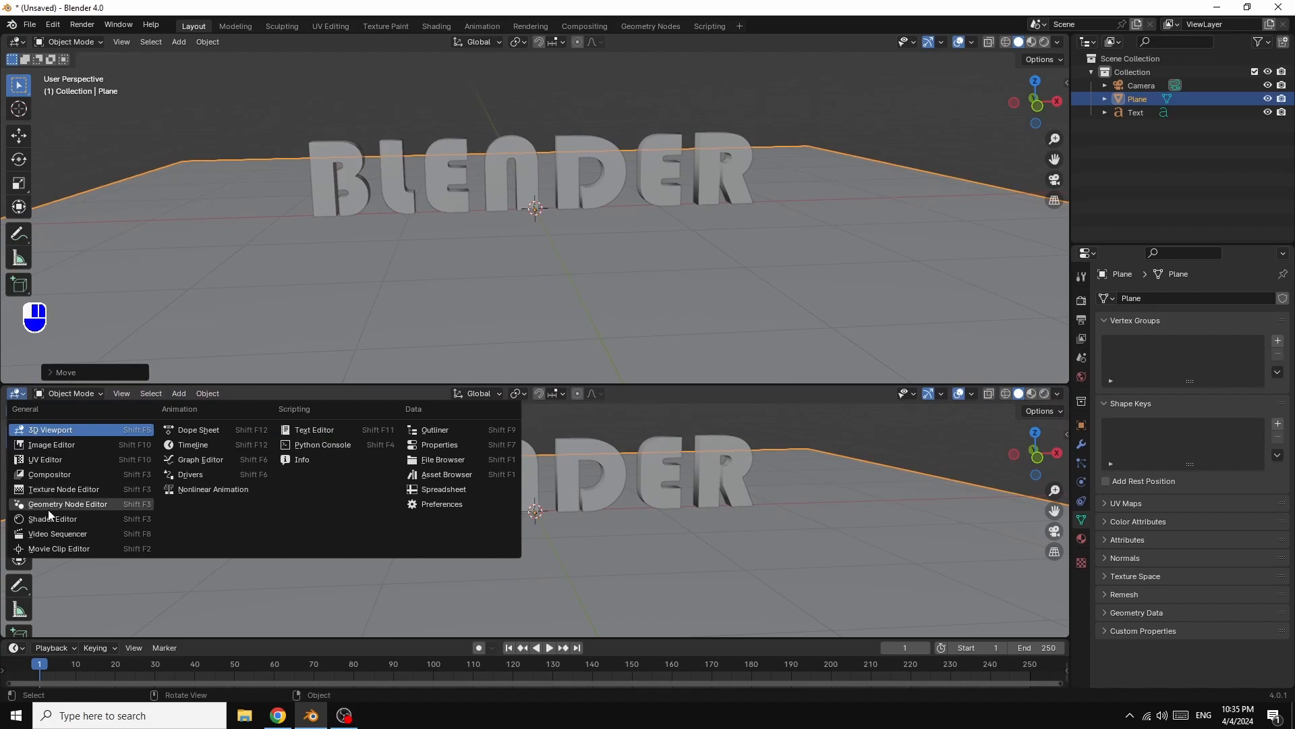
left_click(49, 519)
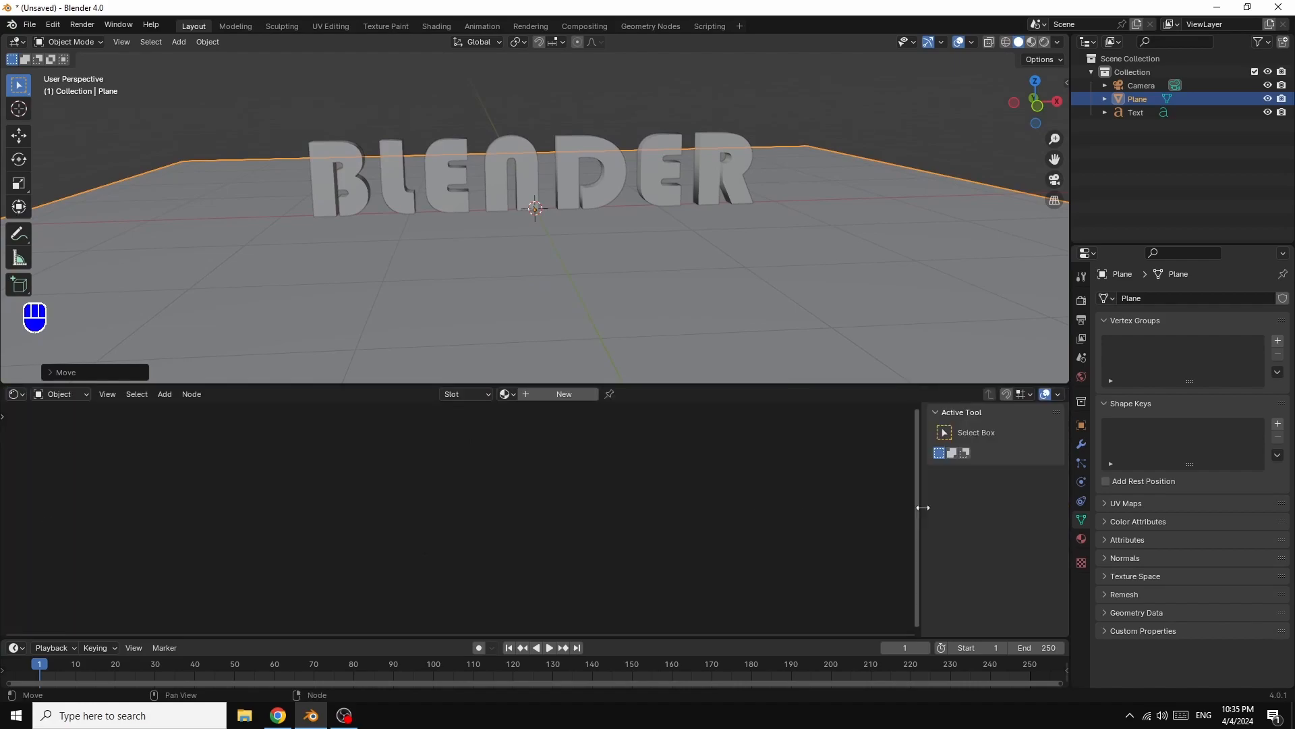
key("n")
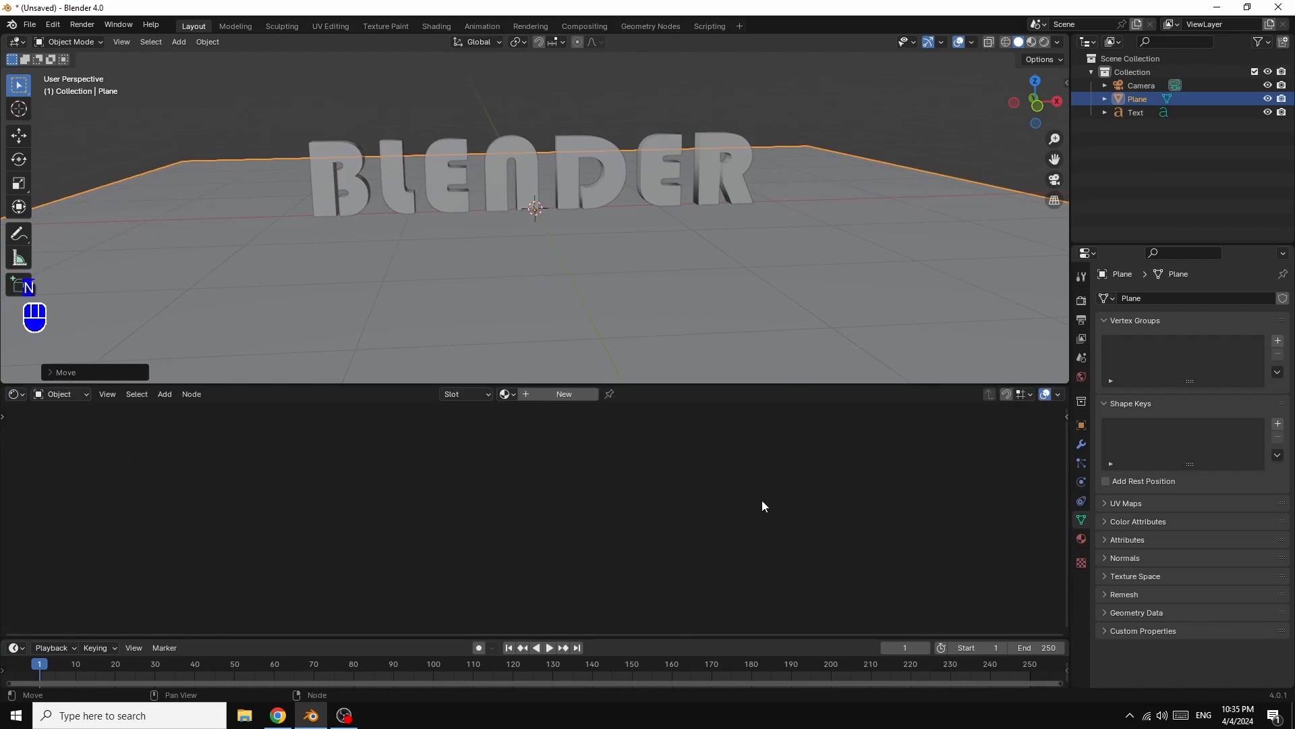
left_click_drag(748, 383, 738, 526)
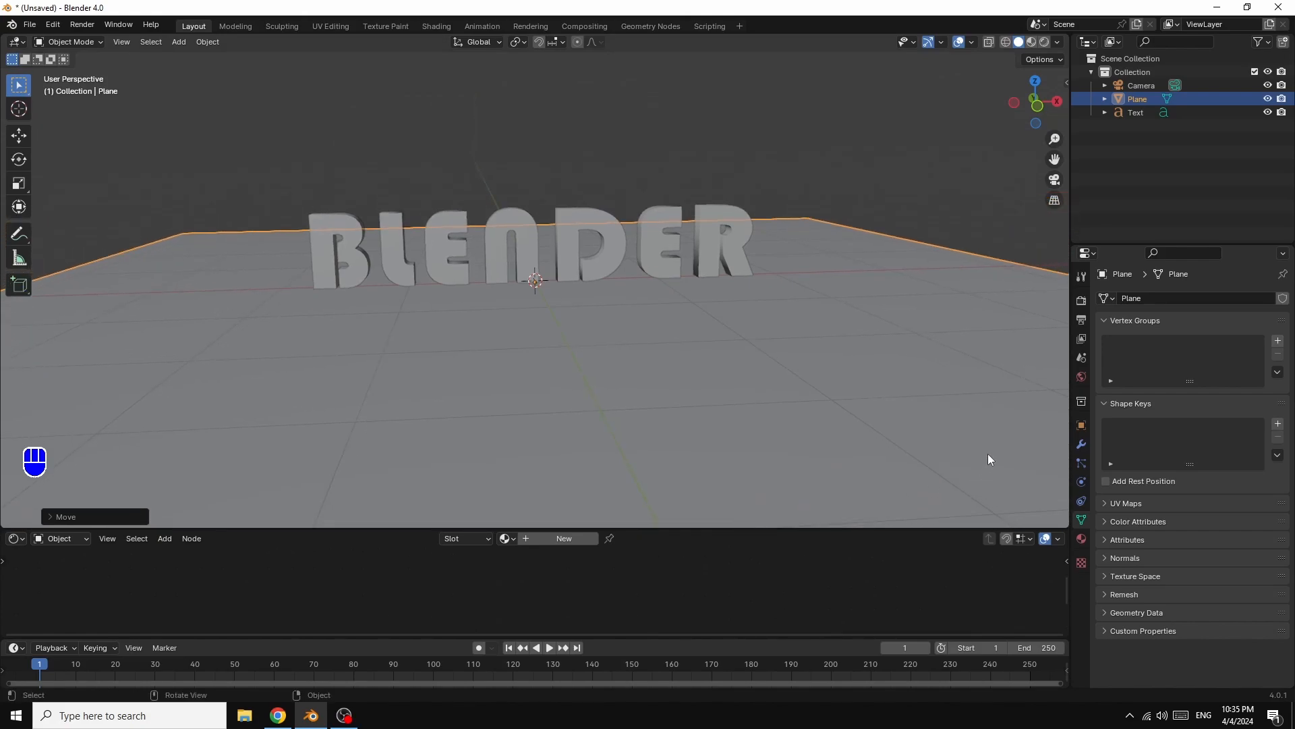
- Convert the BLENDER text object to a mesh
left_click(576, 216)
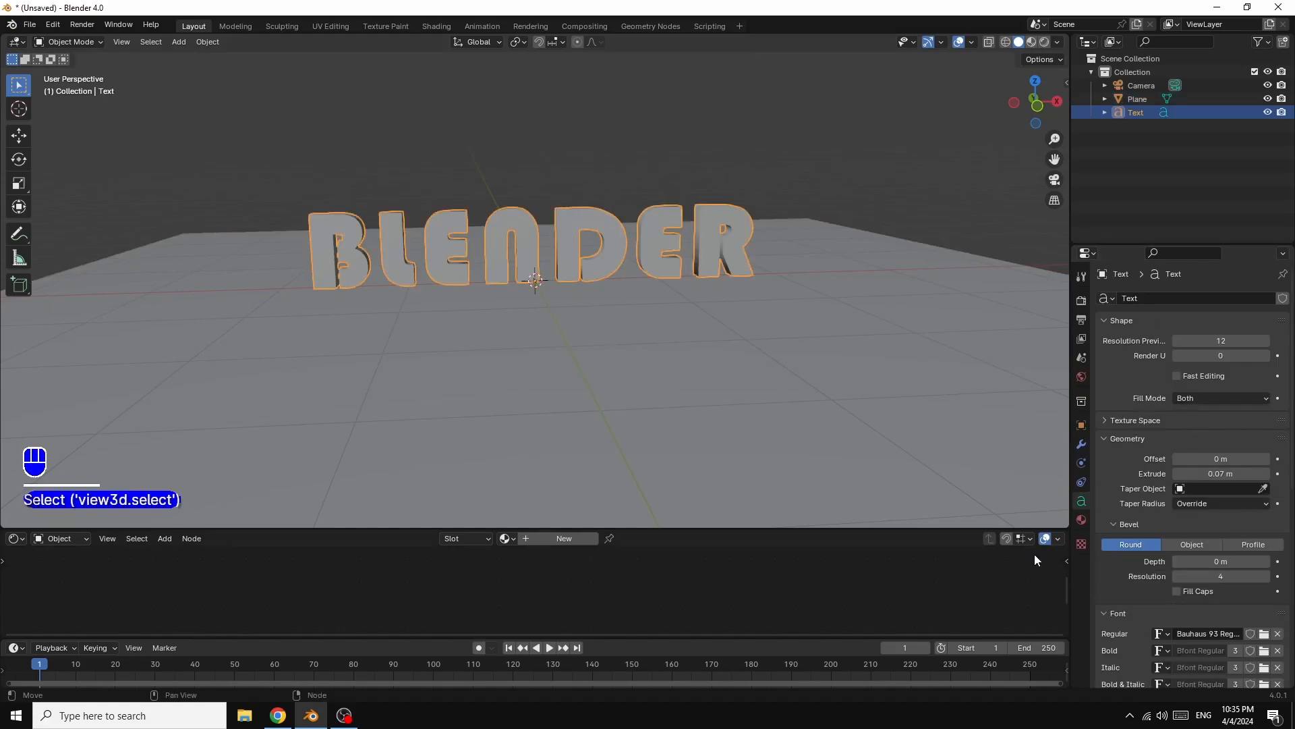
right_click(579, 220)
mouse_move(533, 83)
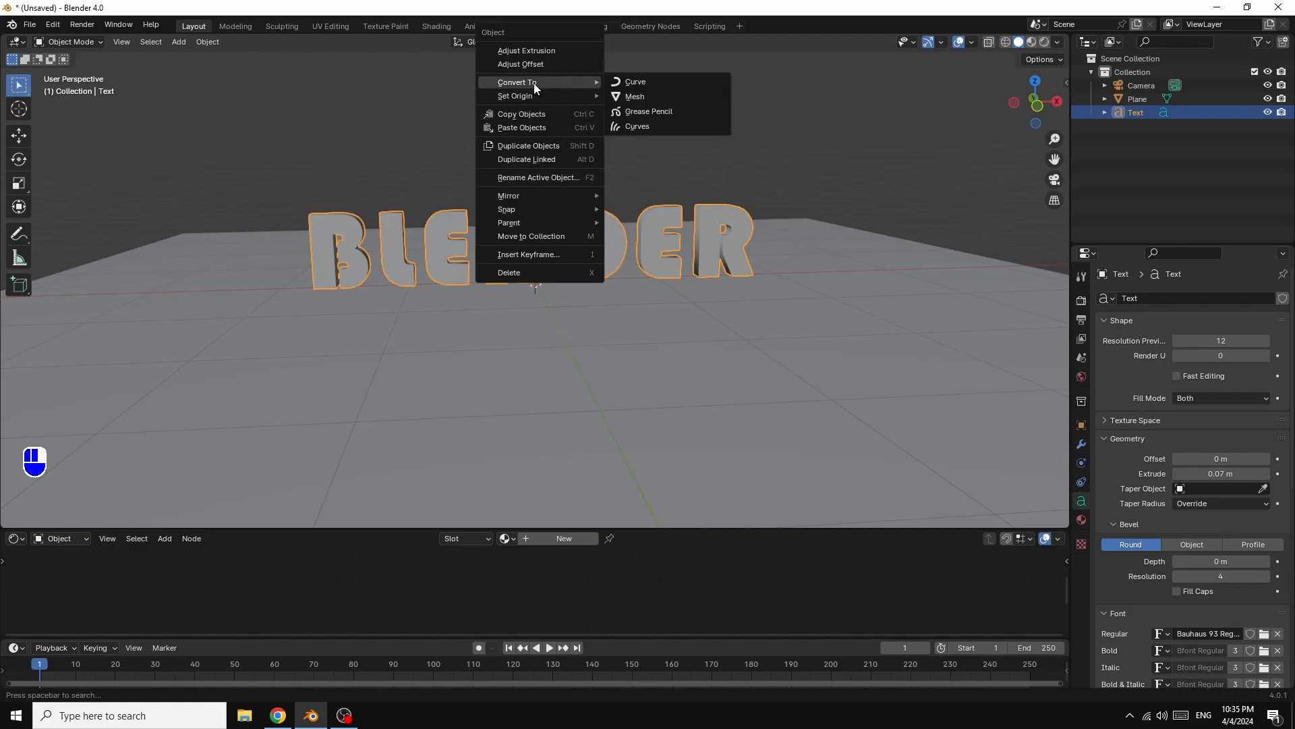
left_click(642, 97)
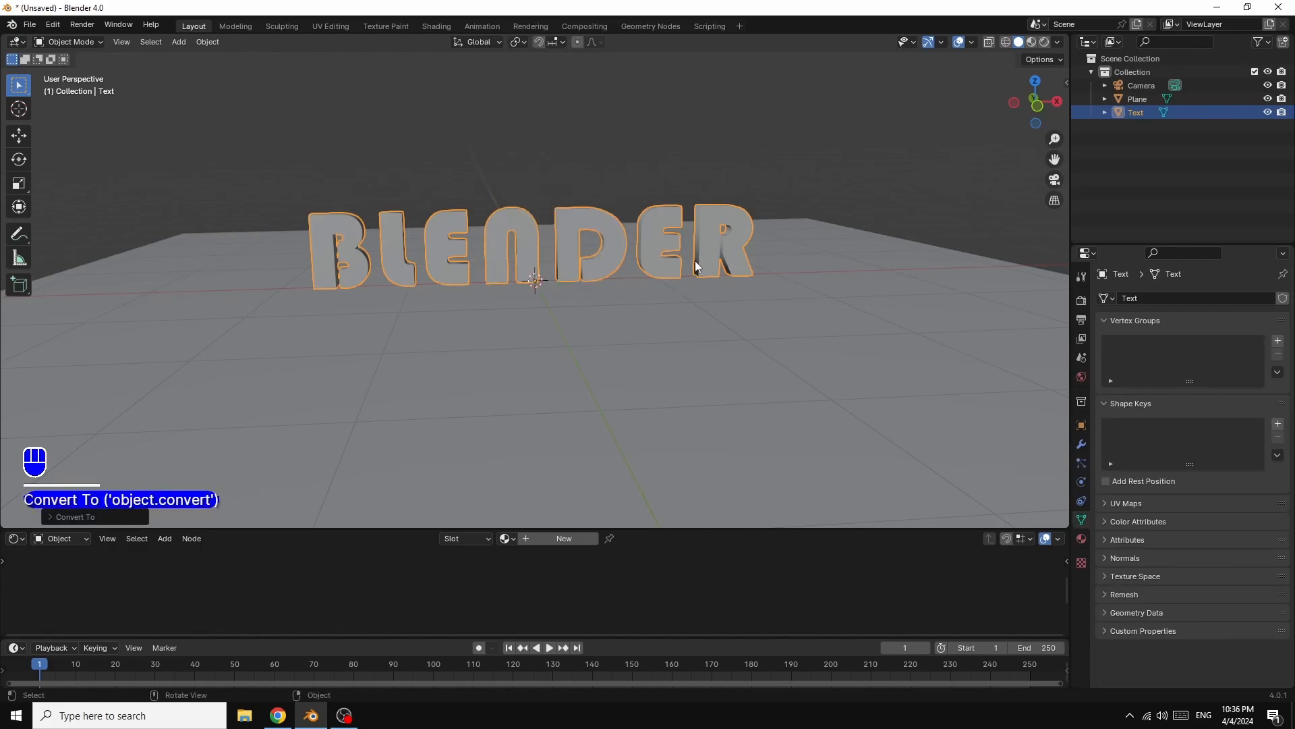
- Switch the viewport to wireframe shading and add a Remesh modifier to the BLENDER mesh
left_click(1006, 43)
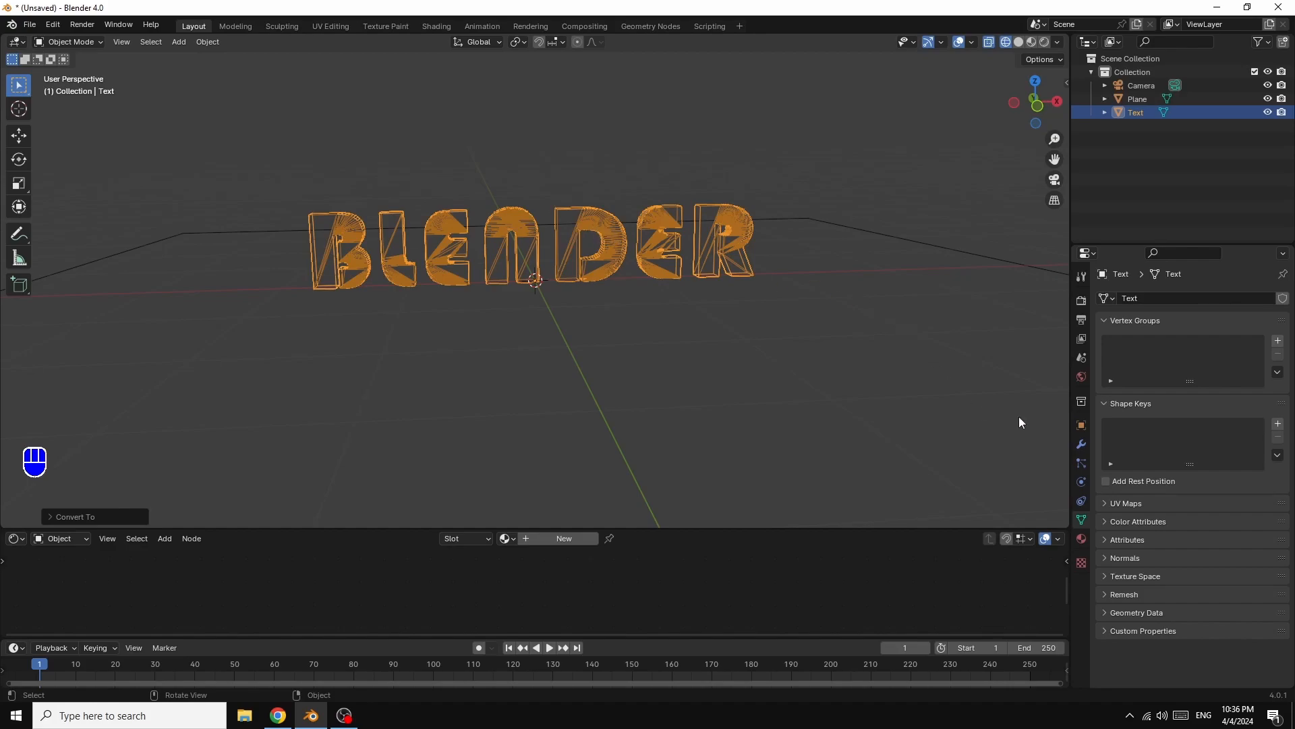
left_click(1082, 444)
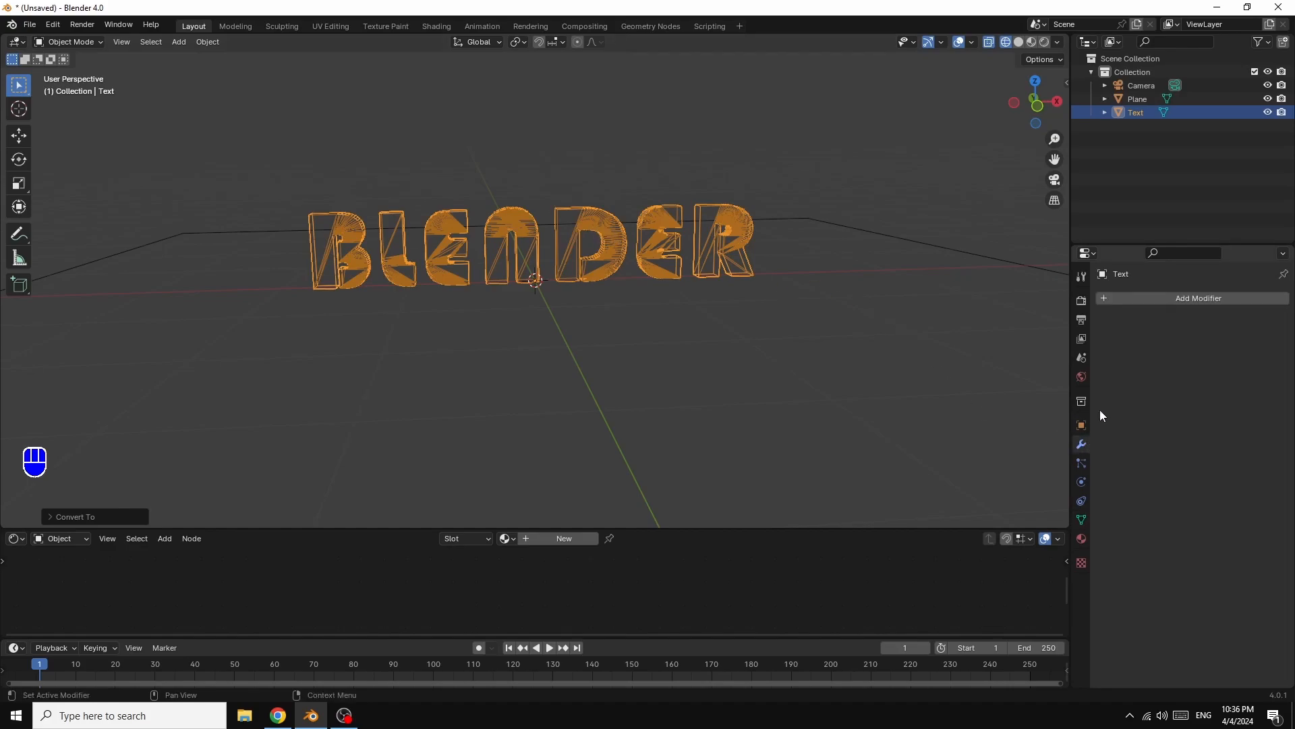
left_click(1208, 298)
mouse_move(1203, 299)
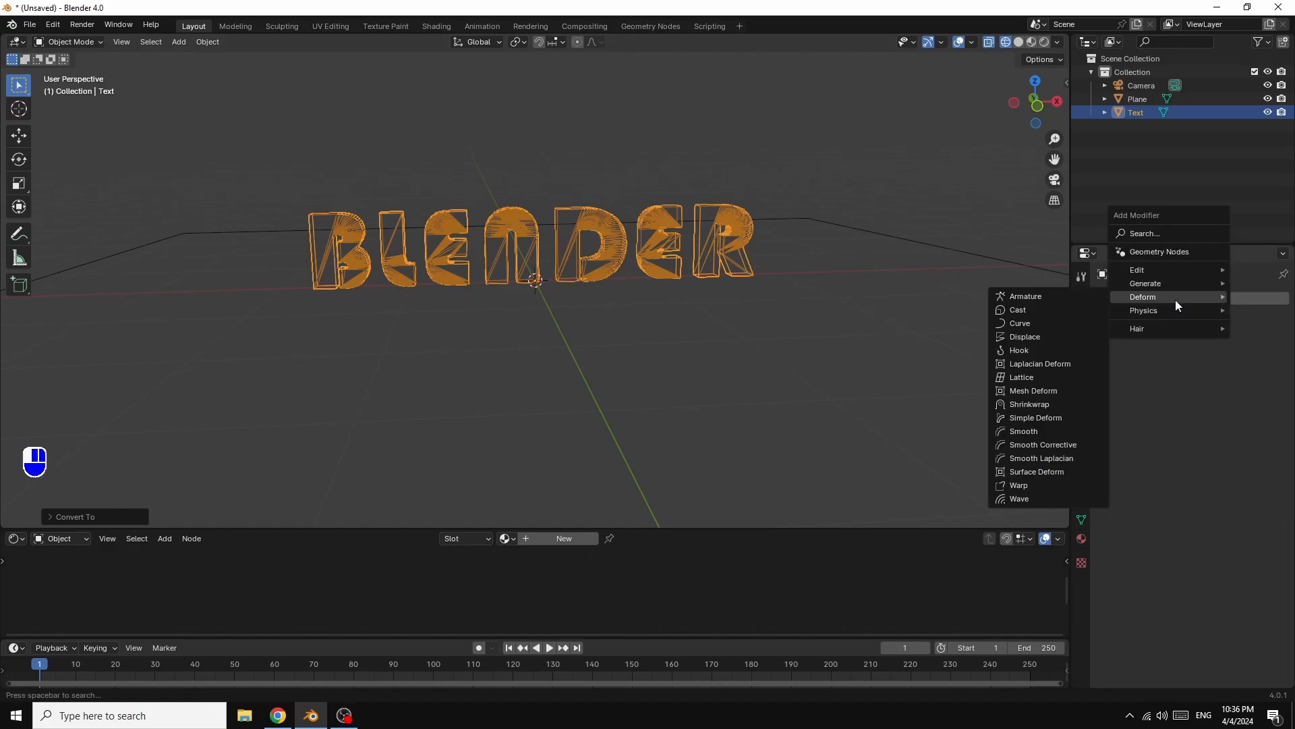
mouse_move(1146, 286)
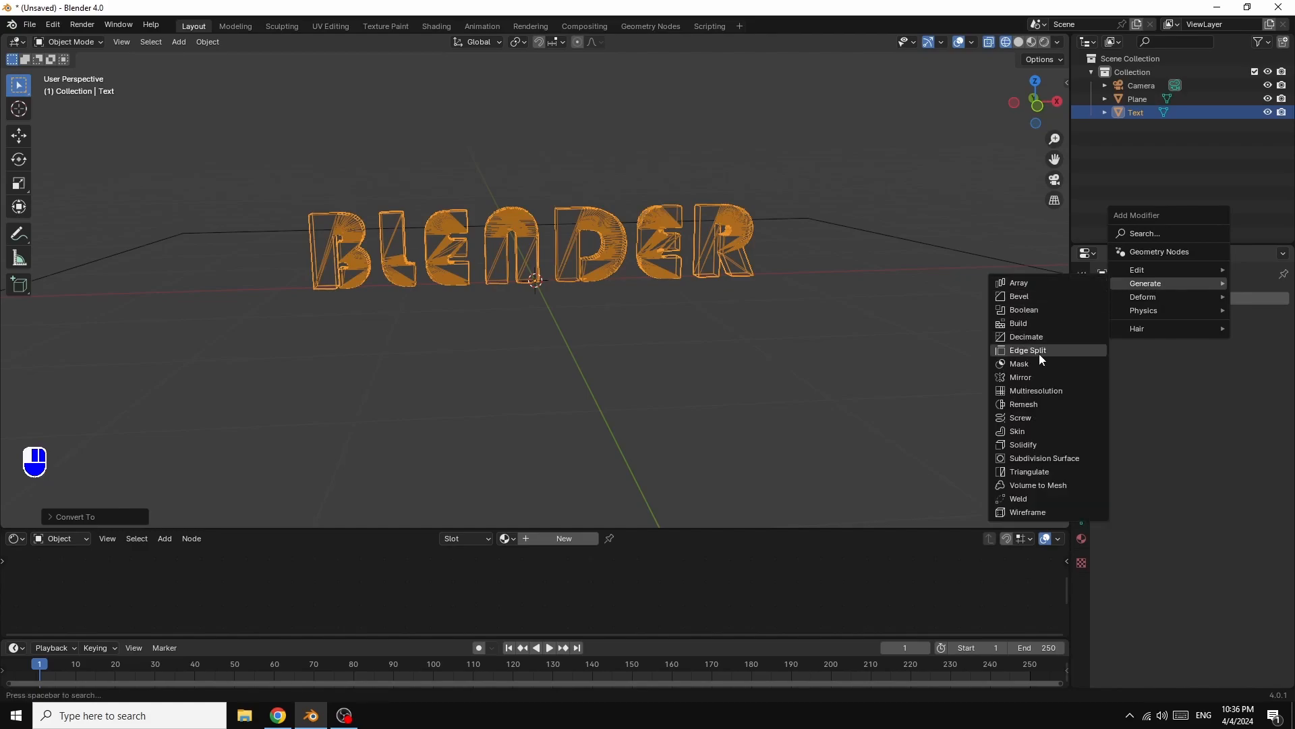
left_click(1026, 404)
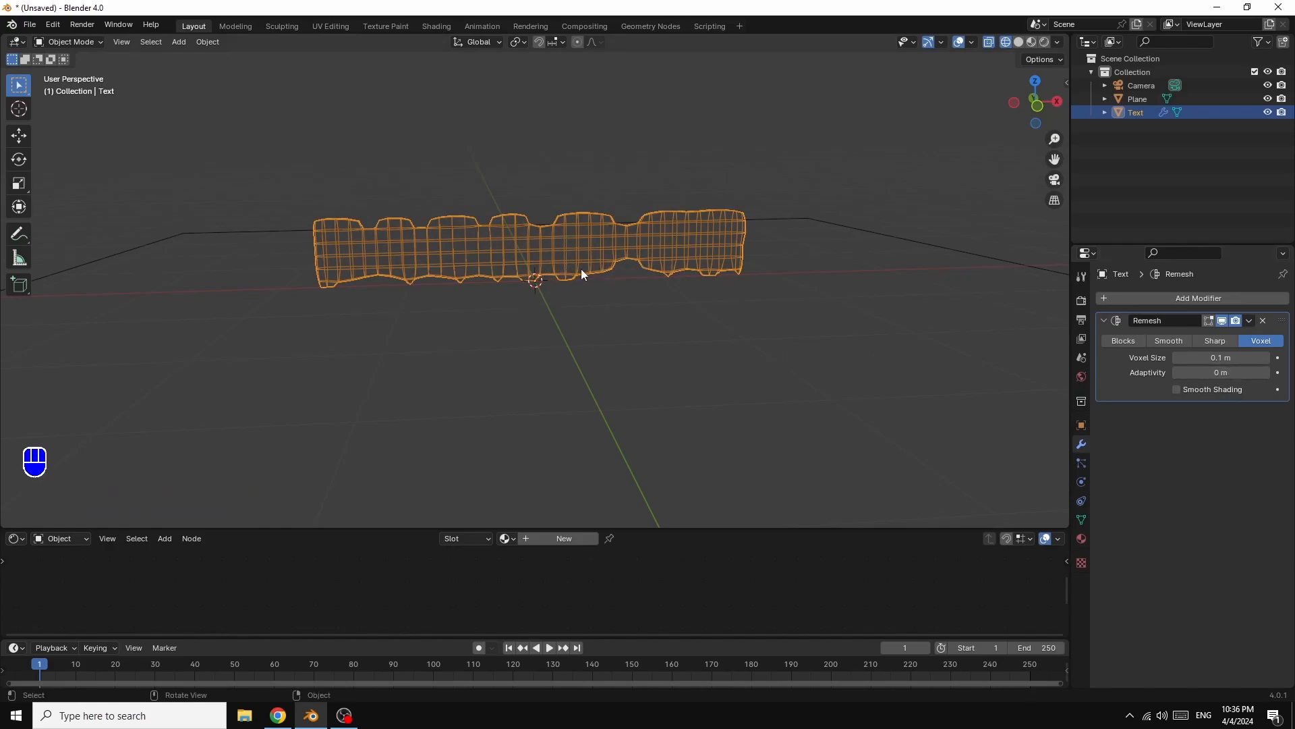
- Set the Remesh modifier to Sharp mode with Remove Disconnected turned off and an Octree Depth of 9
left_click(1220, 340)
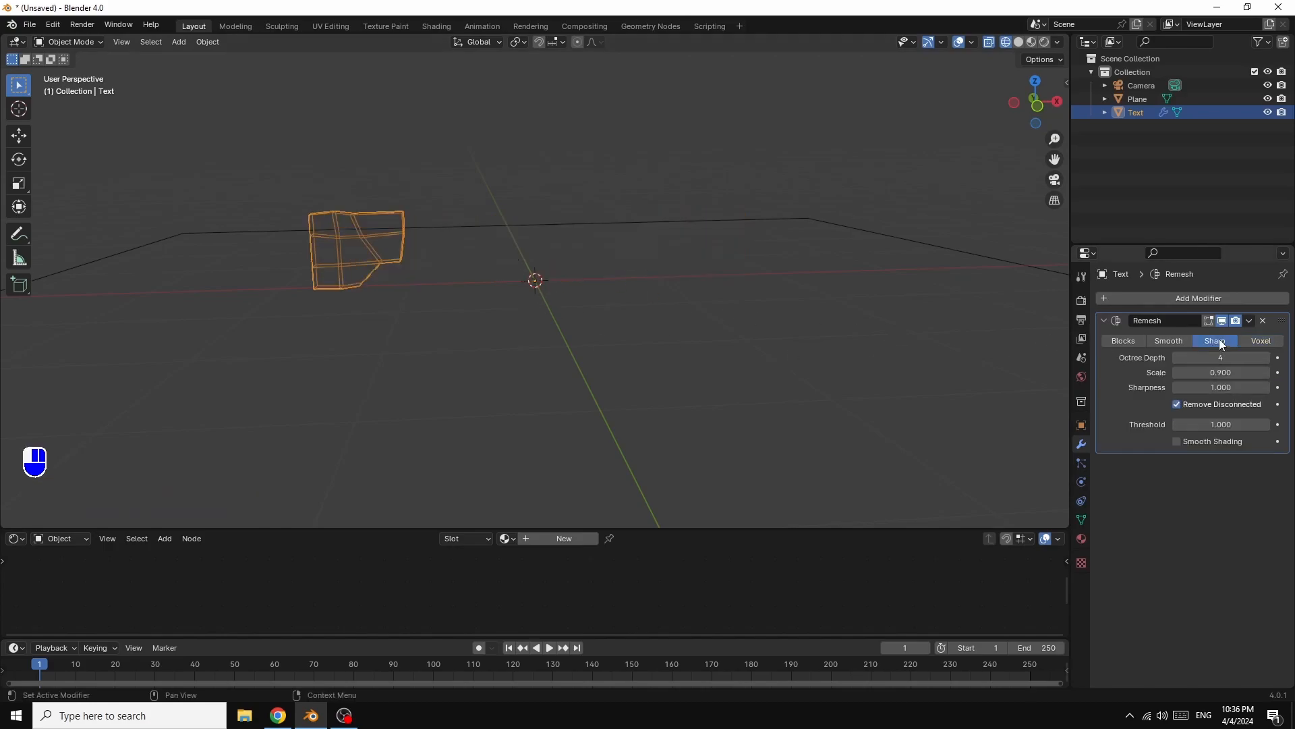
left_click(1177, 403)
left_click(1267, 358)
left_click(1267, 358)
left_click(1267, 358)
left_click(1267, 358)
left_click(1267, 358)
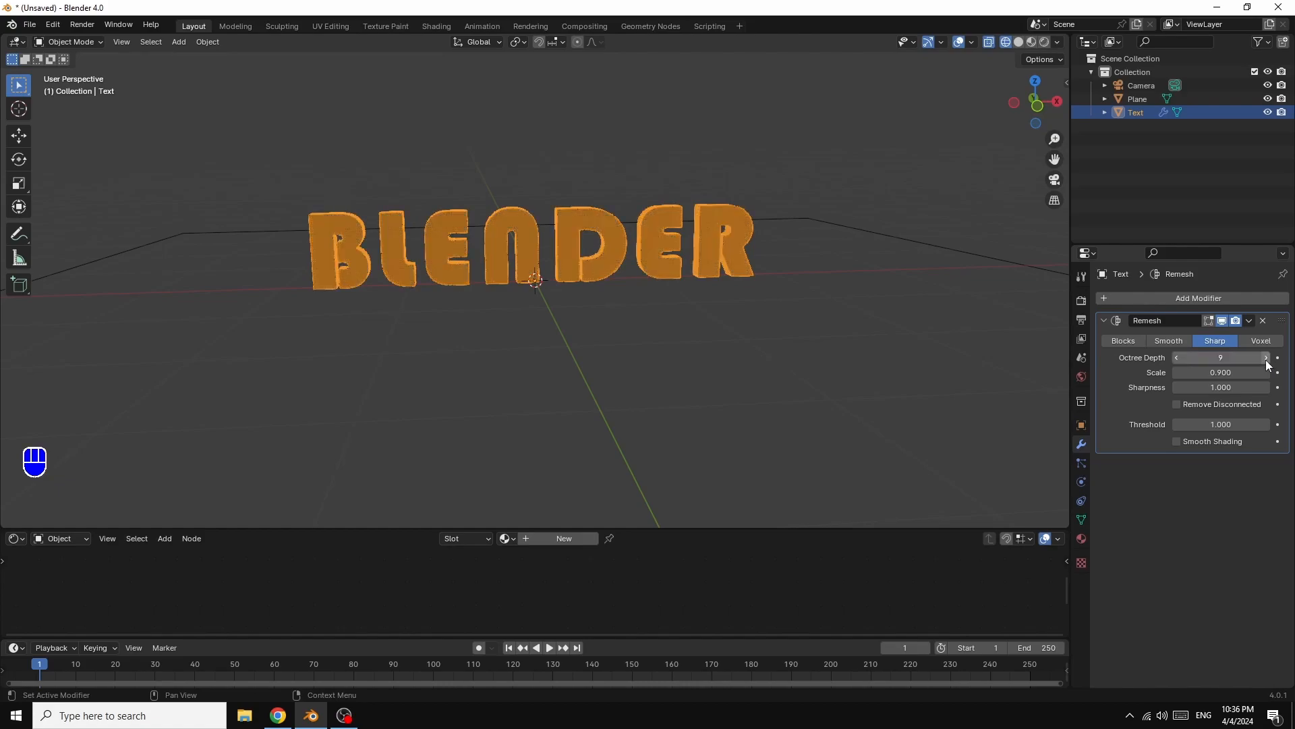
- Return the viewport to solid shading and apply the Remesh modifier on the BLENDER mesh
left_click(1020, 42)
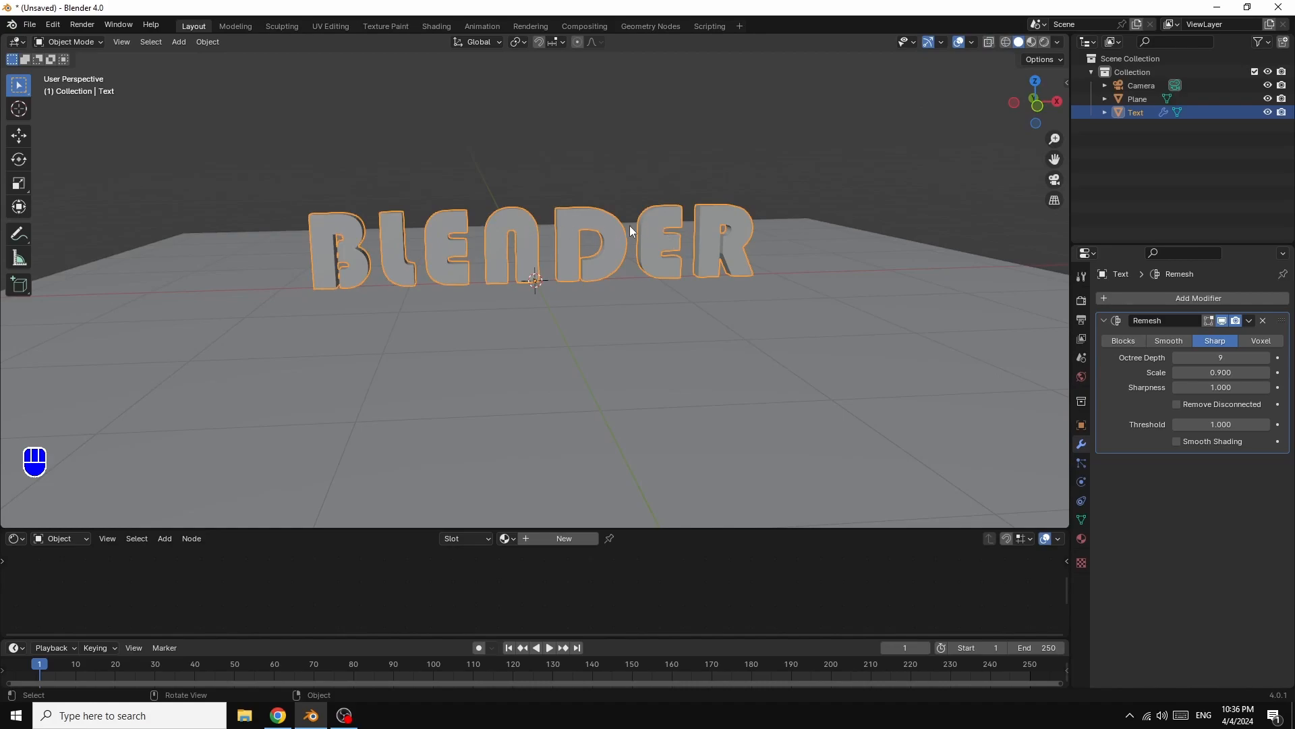
left_click(1249, 321)
left_click(1187, 336)
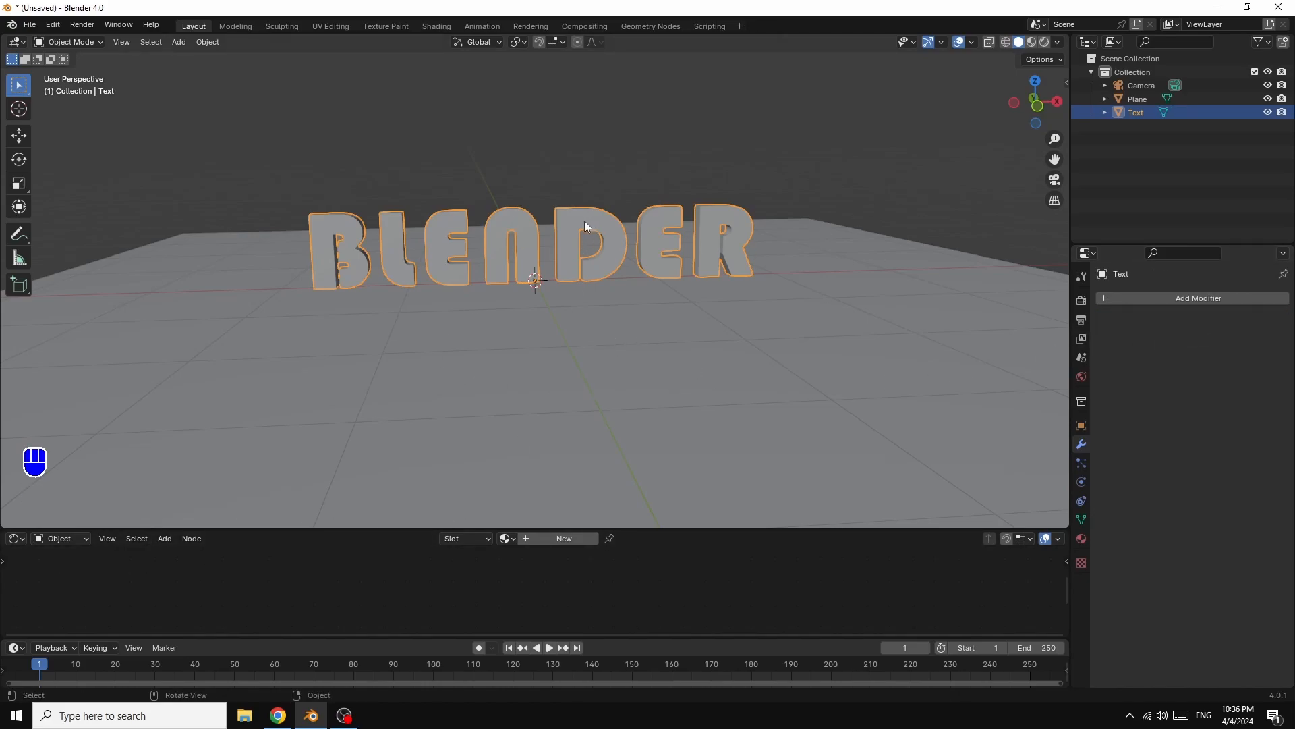
- Add a particle system to the BLENDER mesh and set its type to Hair
left_click(1080, 463)
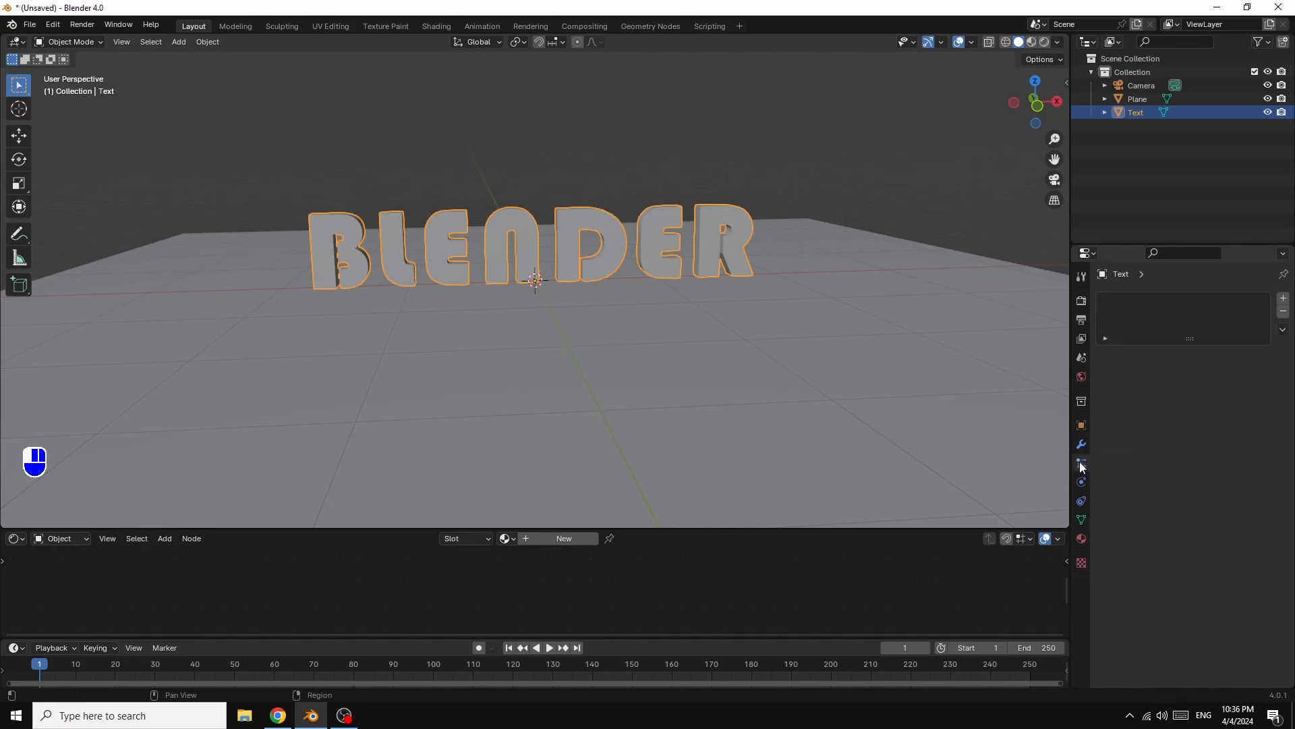
left_click(1284, 298)
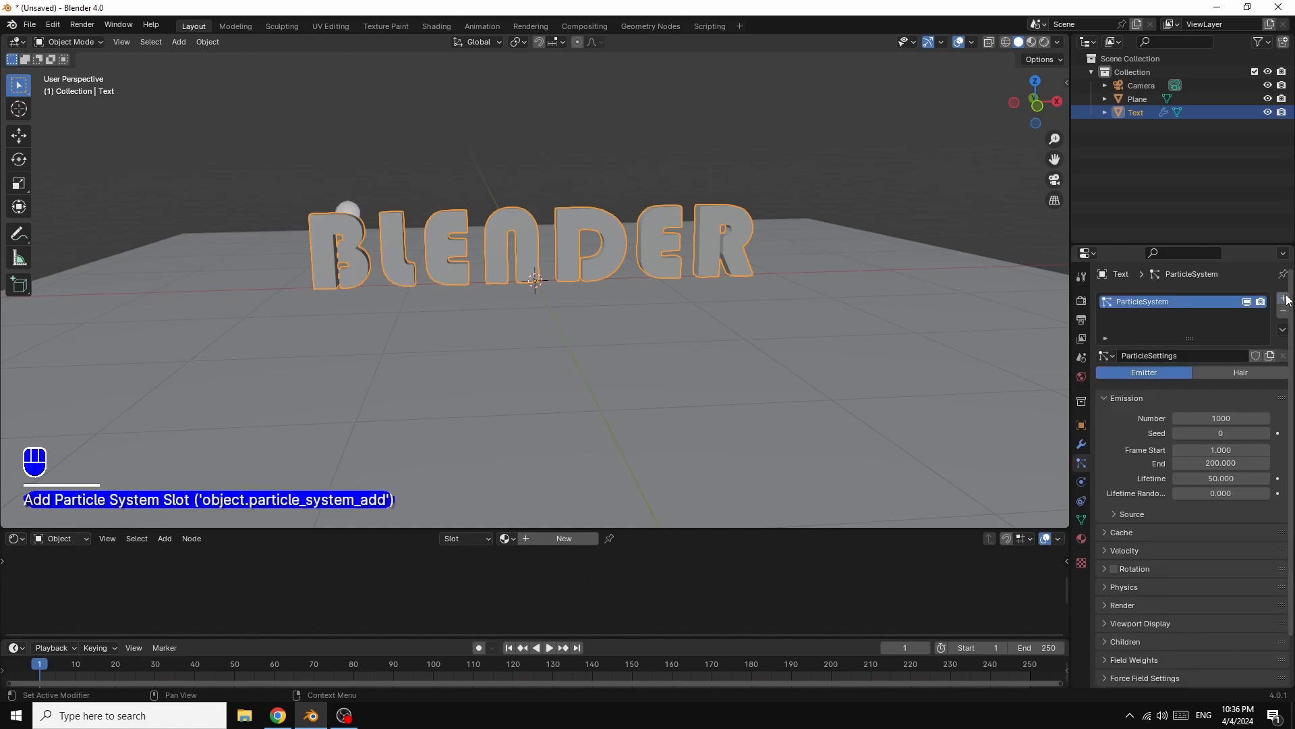
left_click(1241, 373)
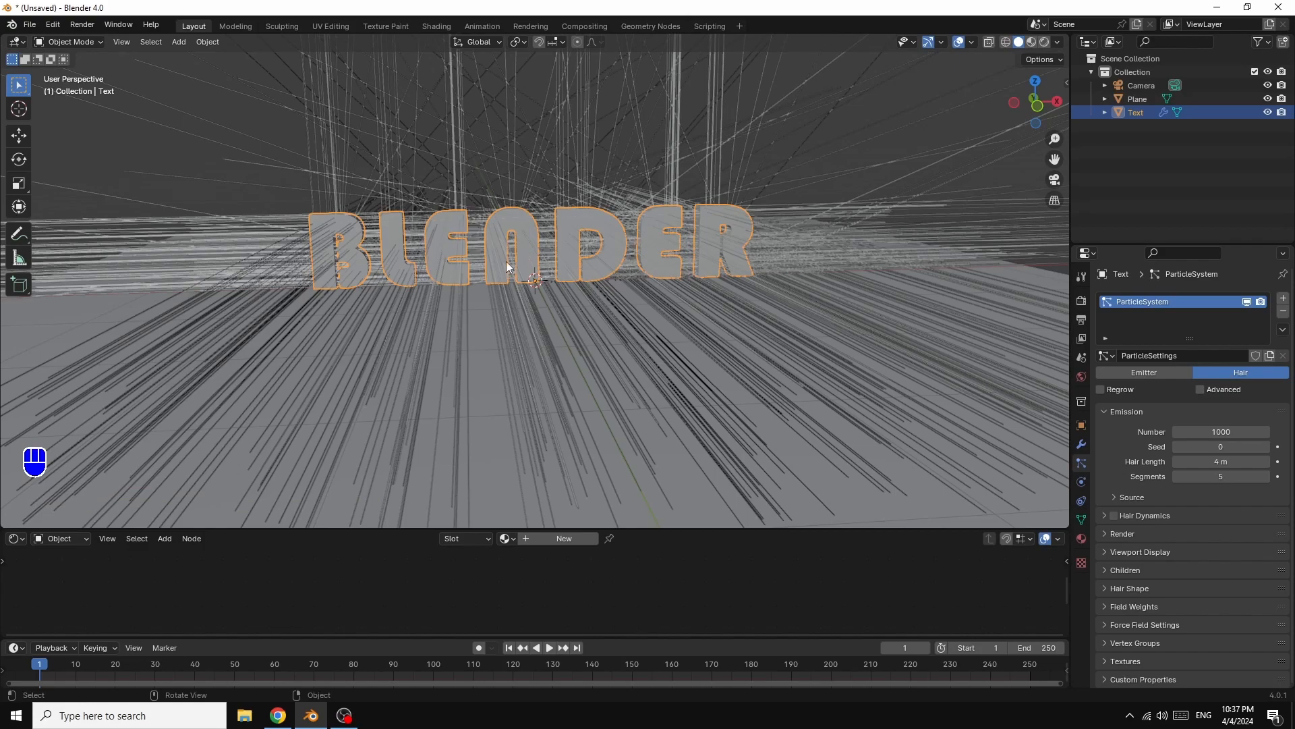
- Set the hair emission number to 3000 and the hair length to 0.05 m
left_click(1223, 432)
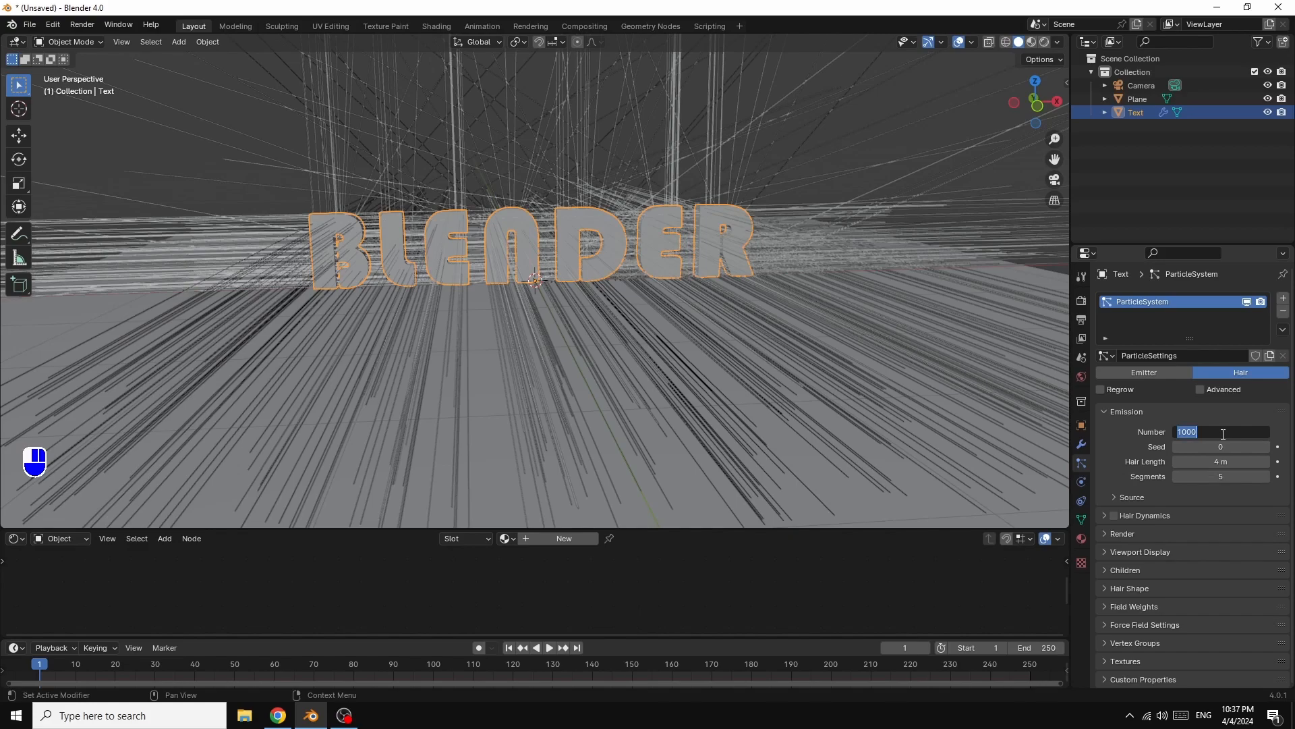
type("3000")
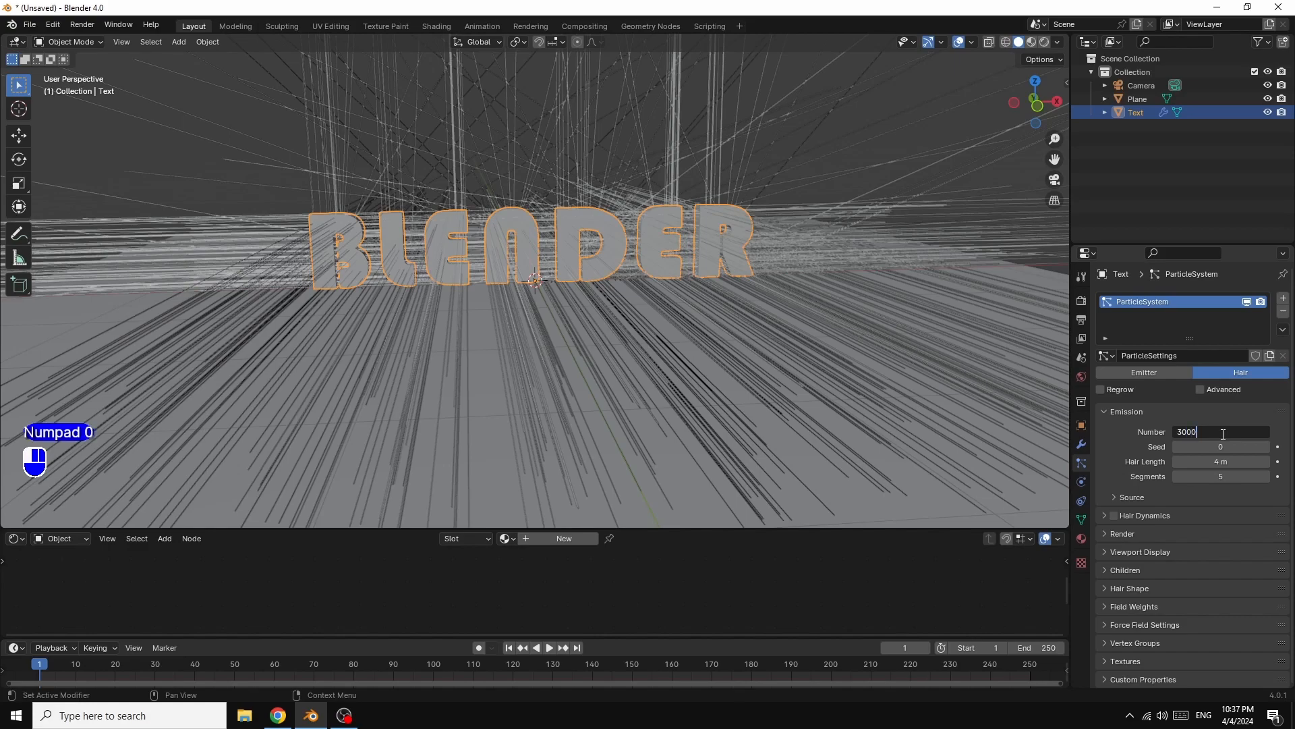
key("Return")
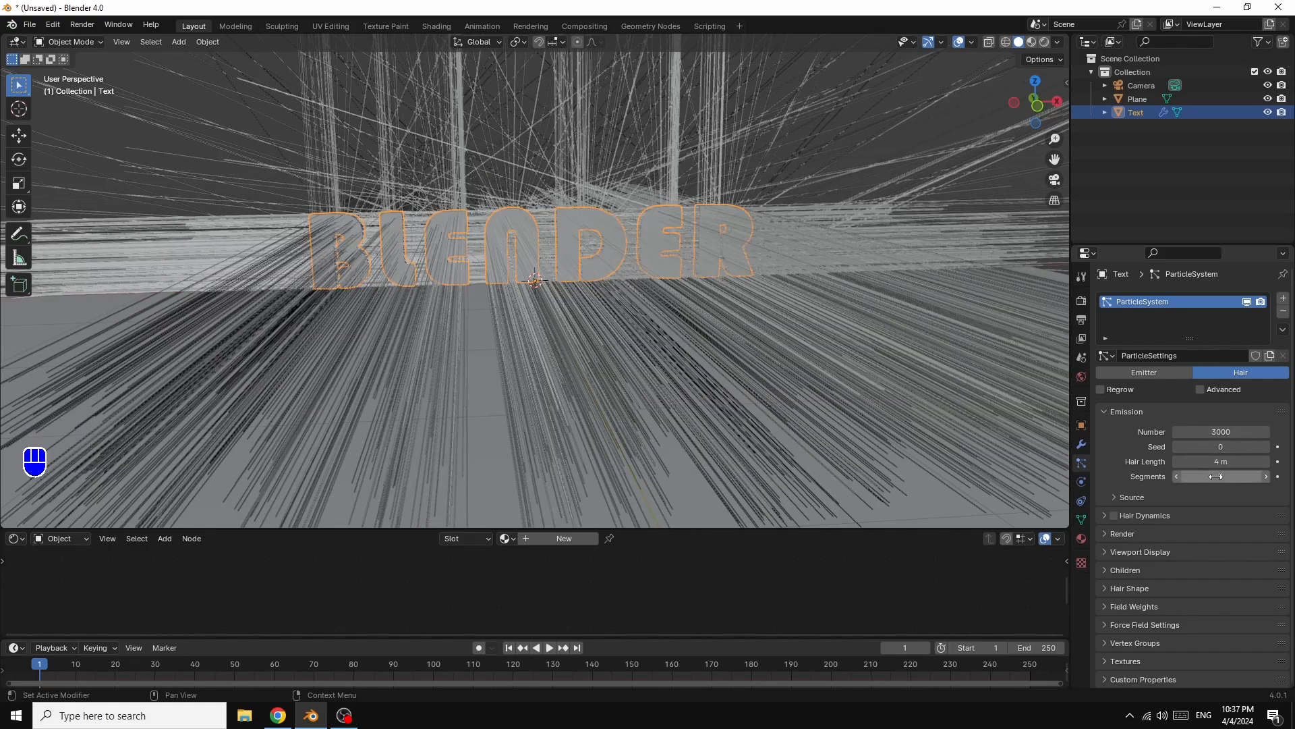
left_click(1221, 465)
type("0")
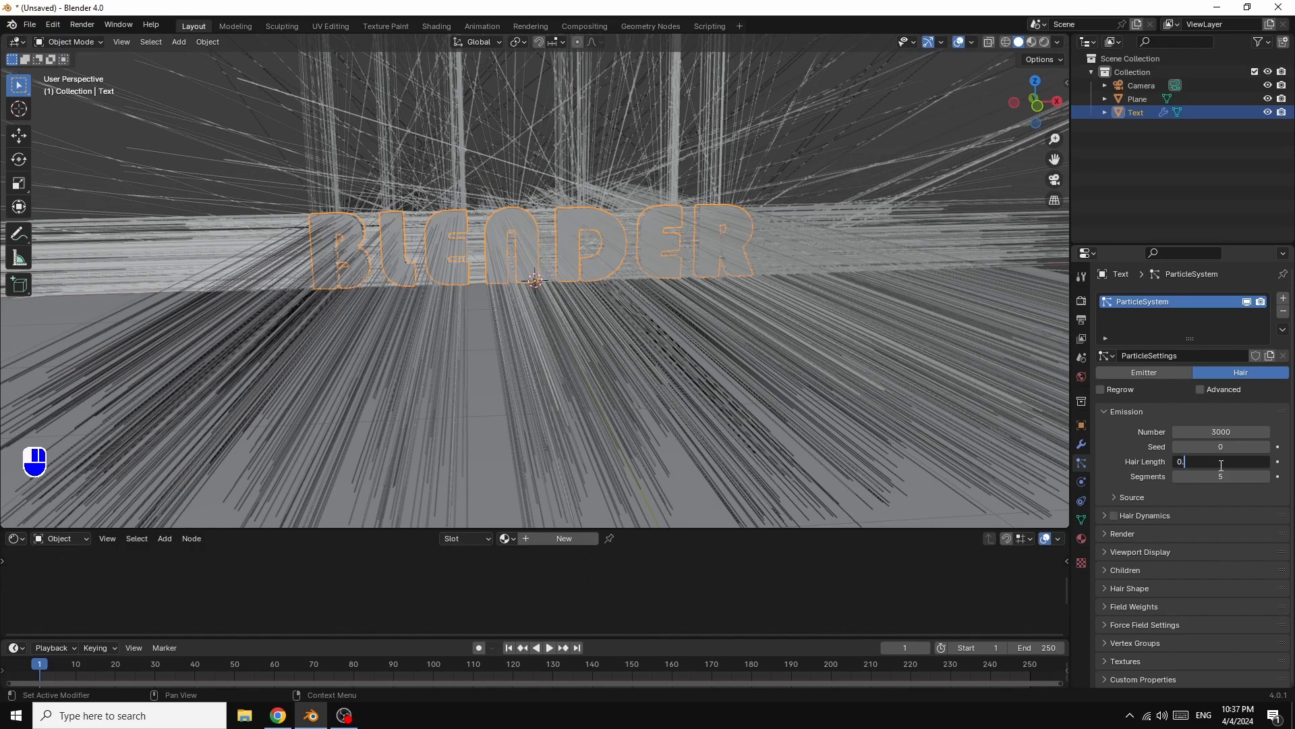
type(".05")
key("Return")
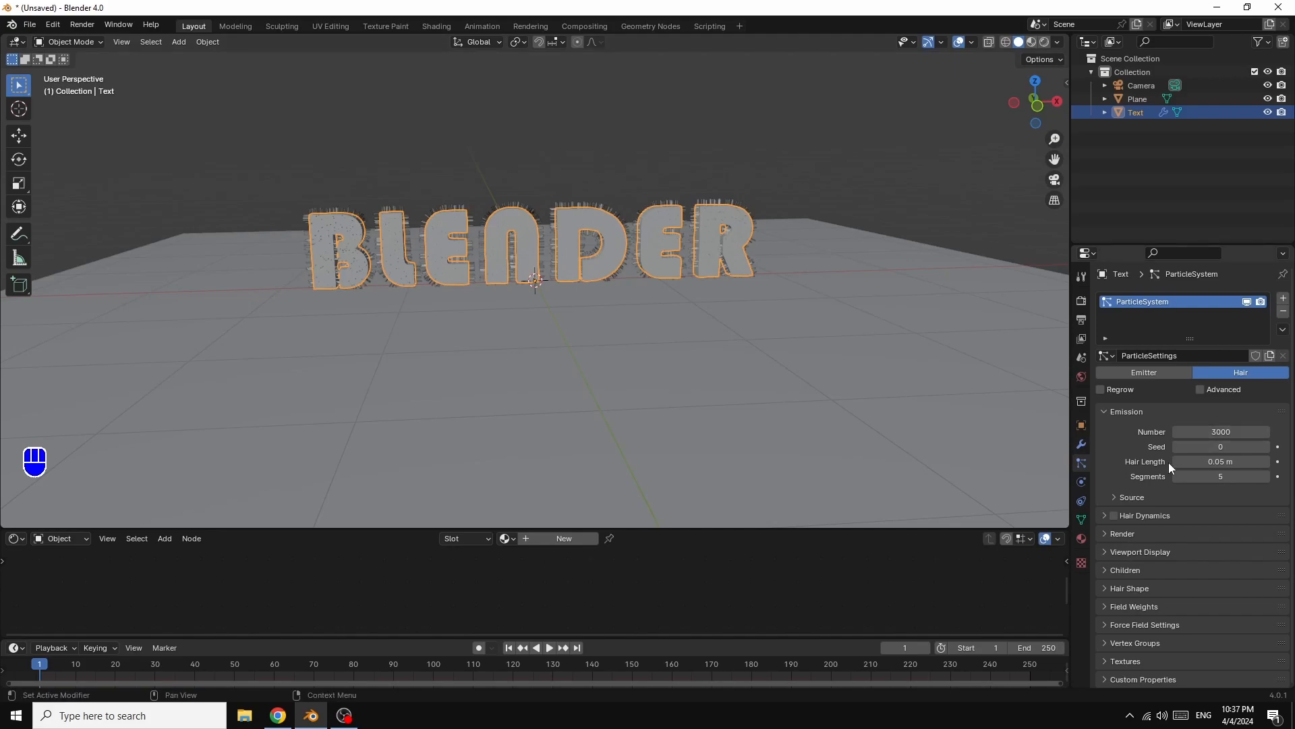
- Enable Hair Dynamics for the particle system and expand its settings
scroll(1169, 484, "down", 1)
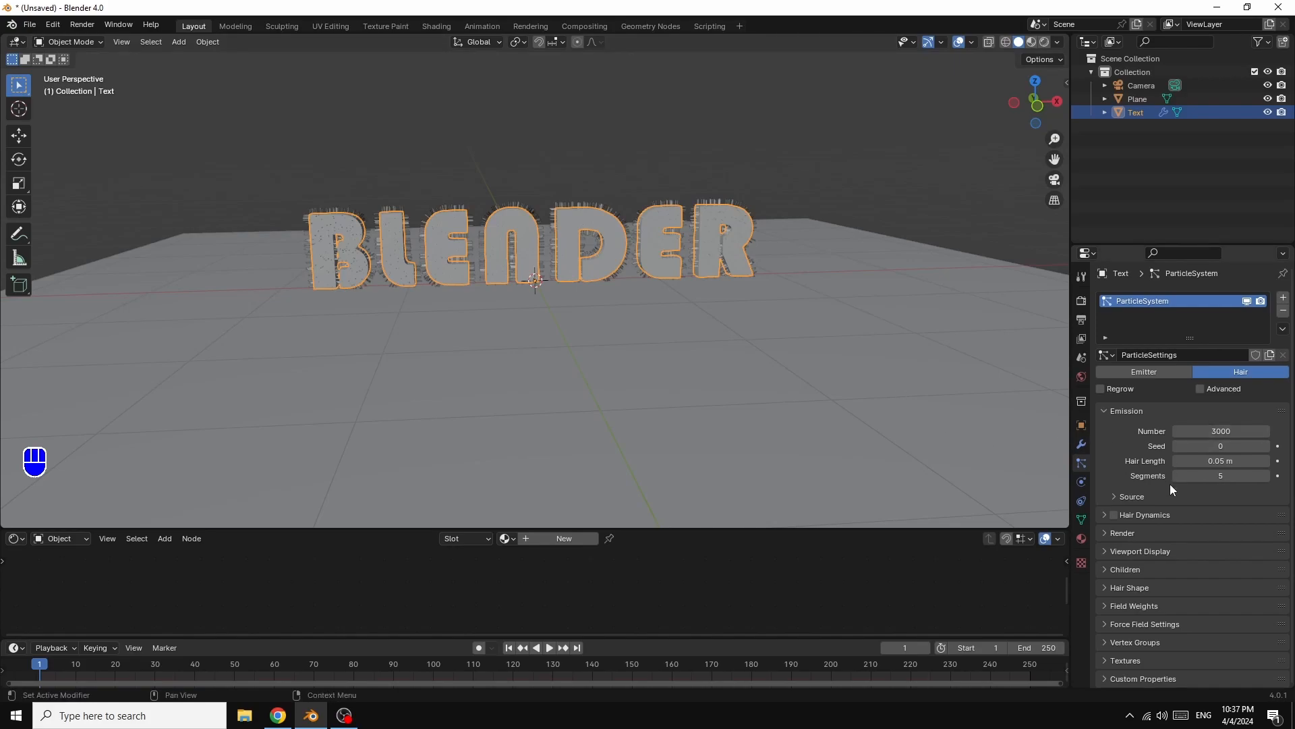
left_click(1114, 516)
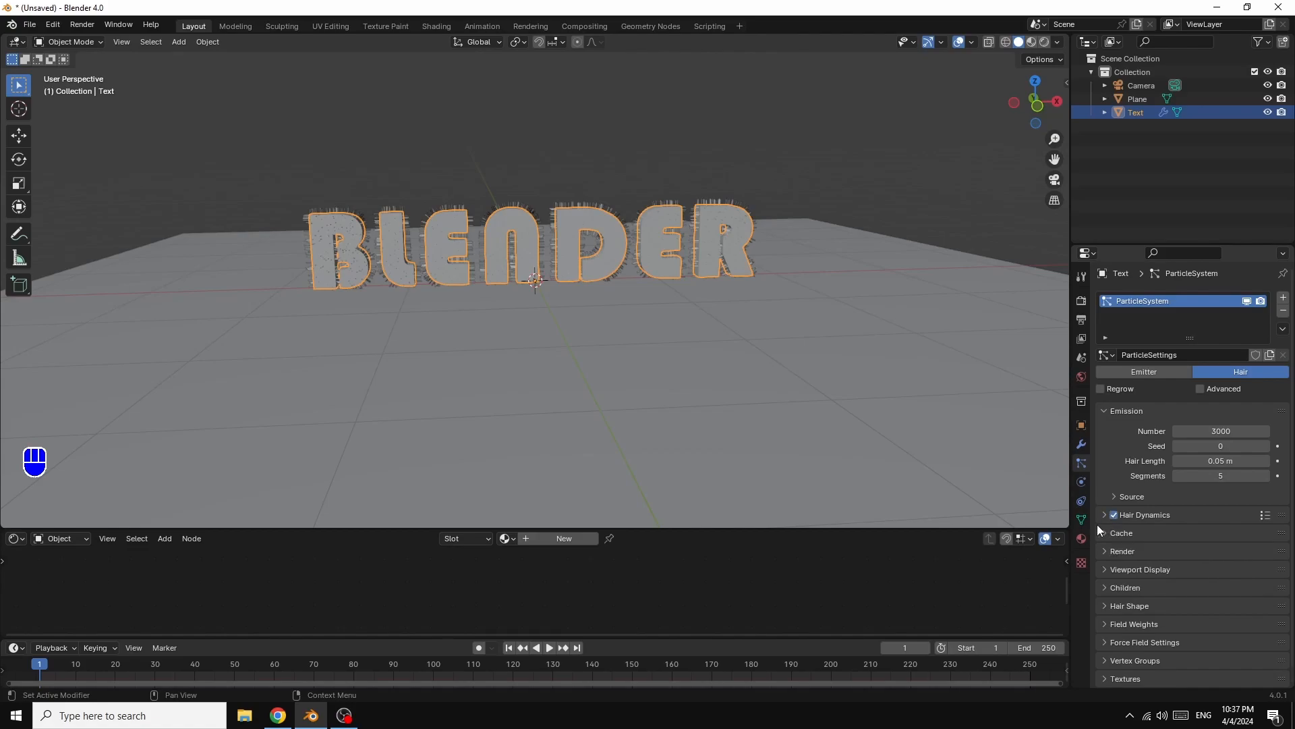
left_click(1104, 516)
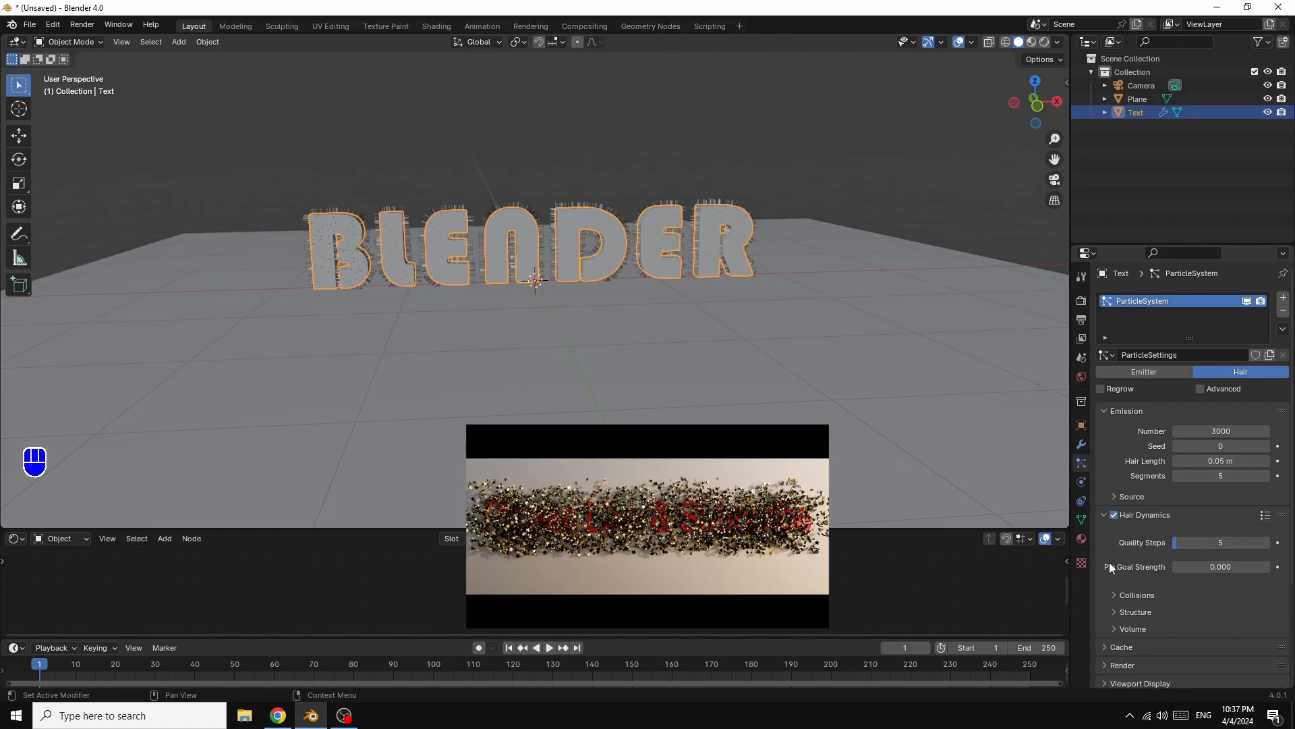
- Set the hair children to Interpolated with a display amount of 30
scroll(1148, 551, "down", 3)
scroll(1147, 544, "down", 2)
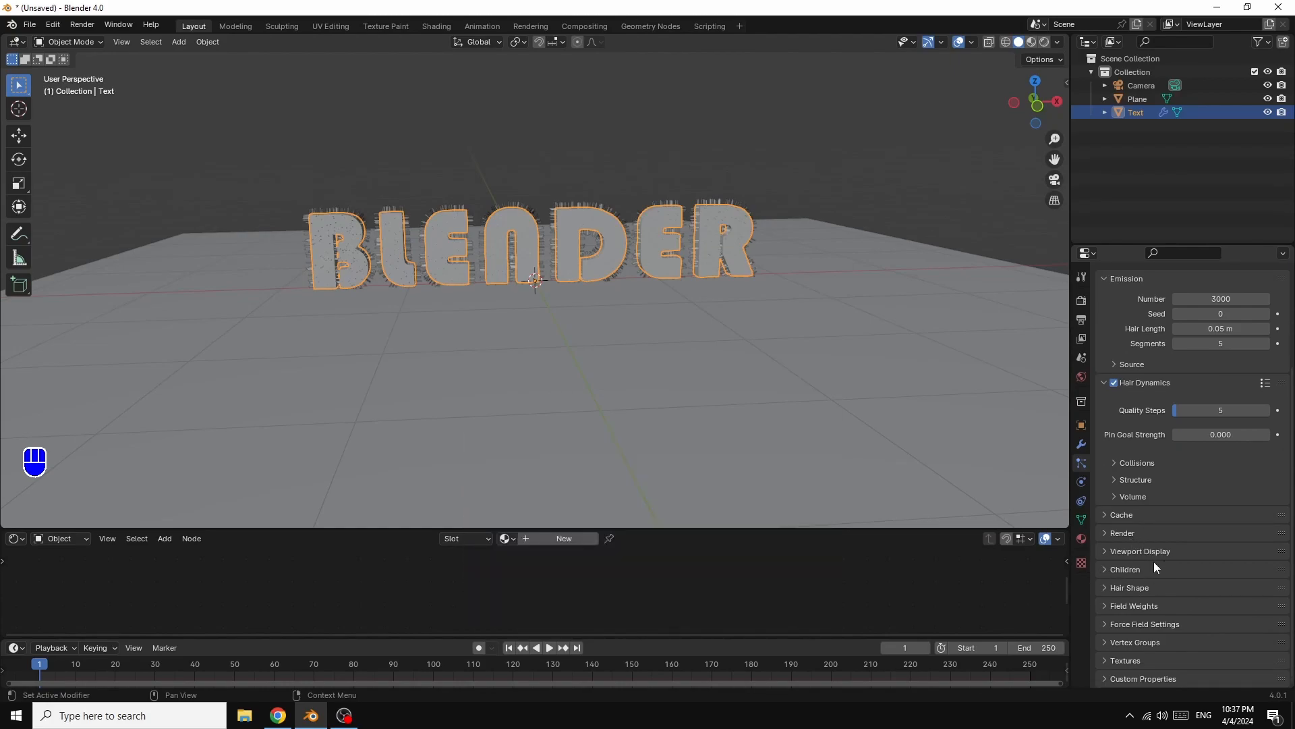
left_click(1103, 569)
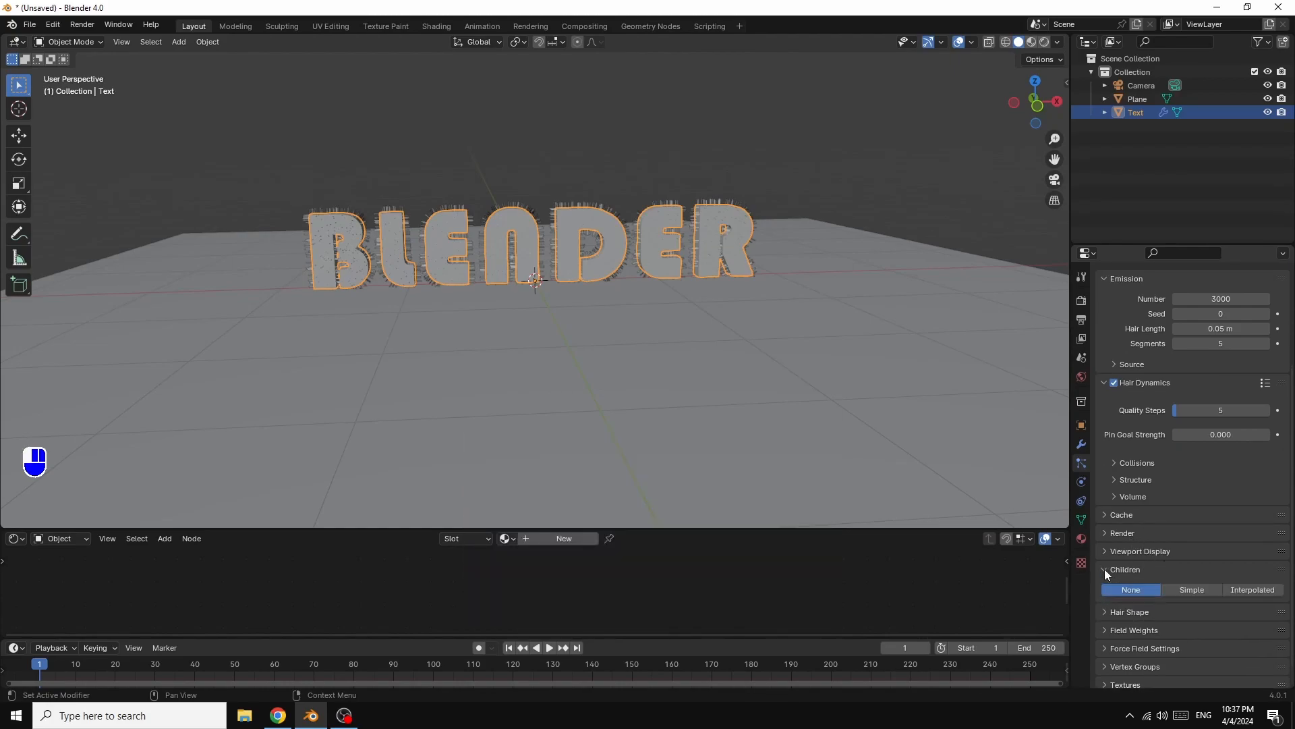
left_click(1253, 589)
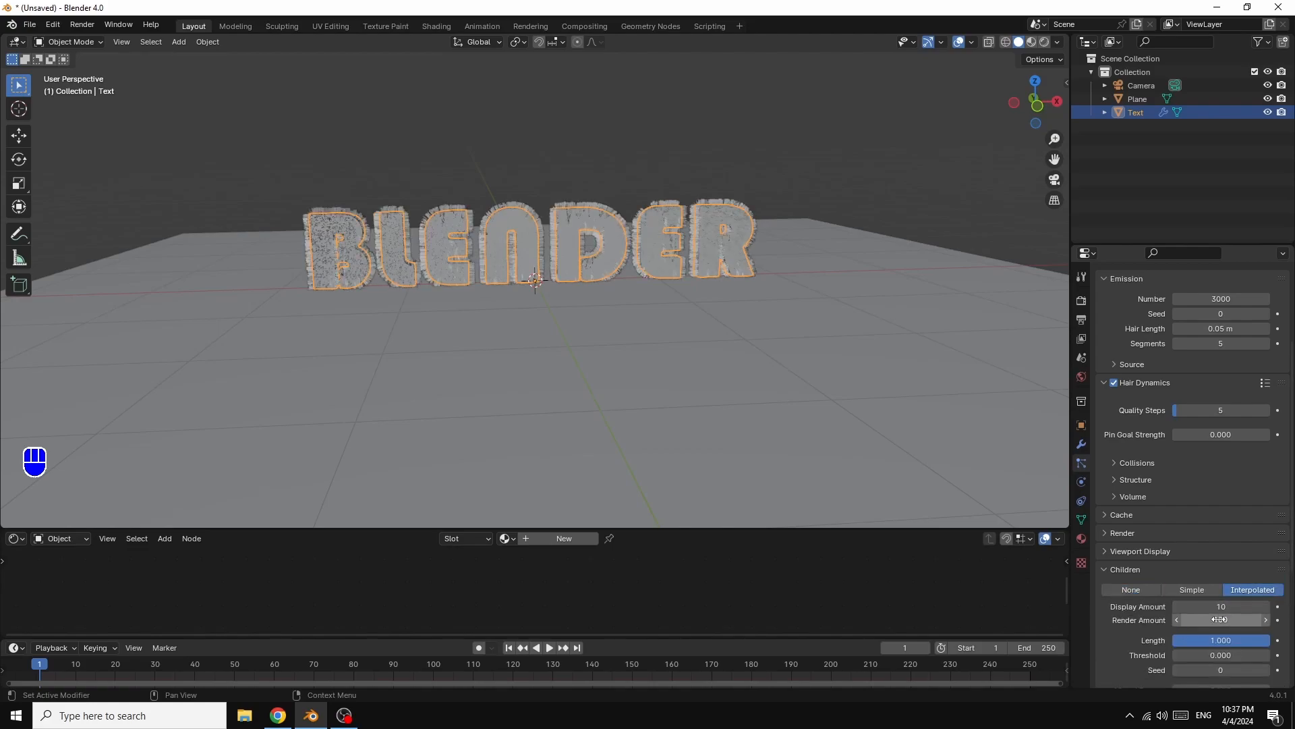
left_click(1226, 606)
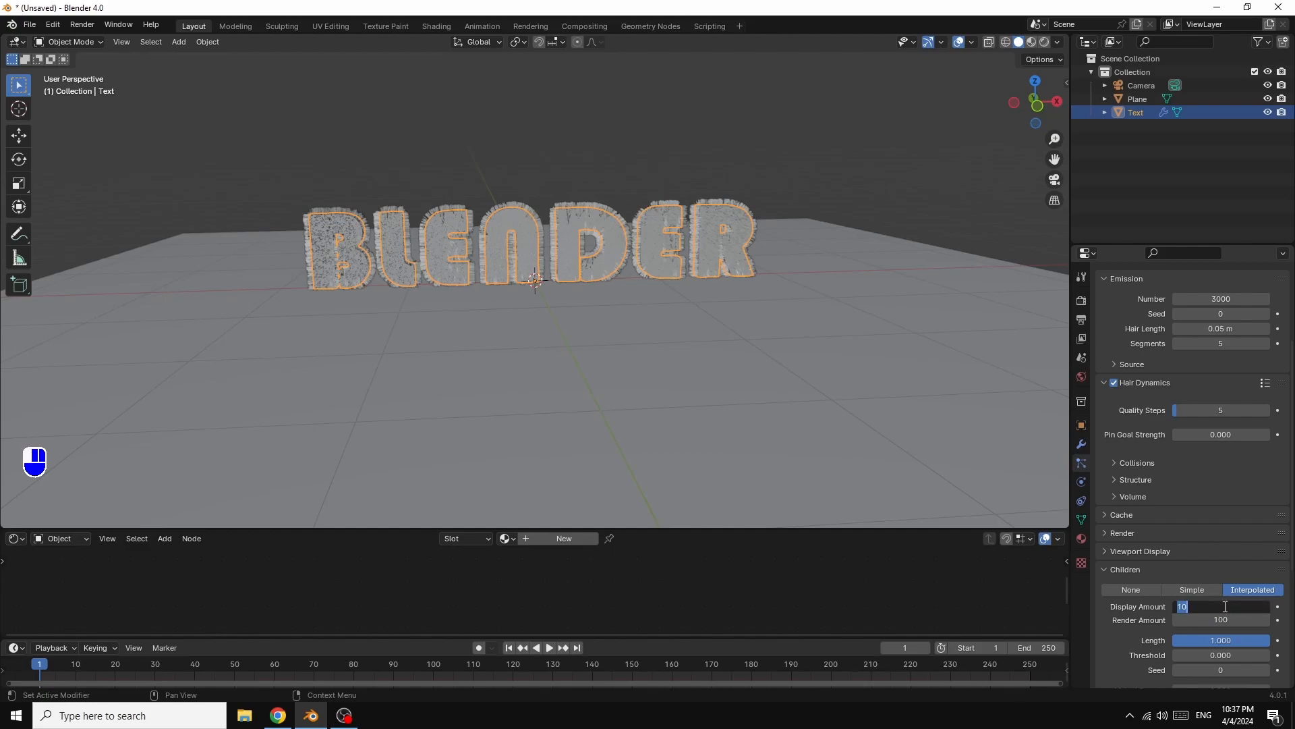
type("30")
key("Return")
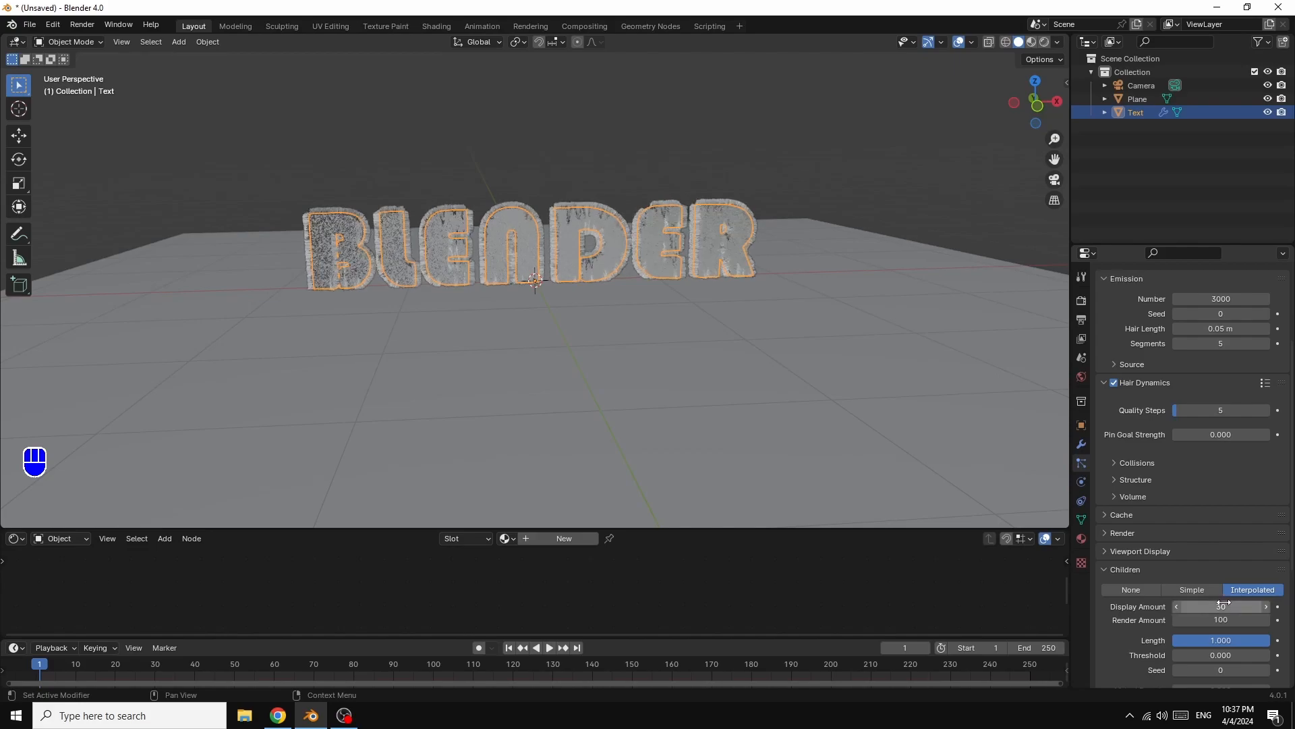
- Set the Random roughness of the hair children to 0.05
scroll(1244, 584, "down", 2)
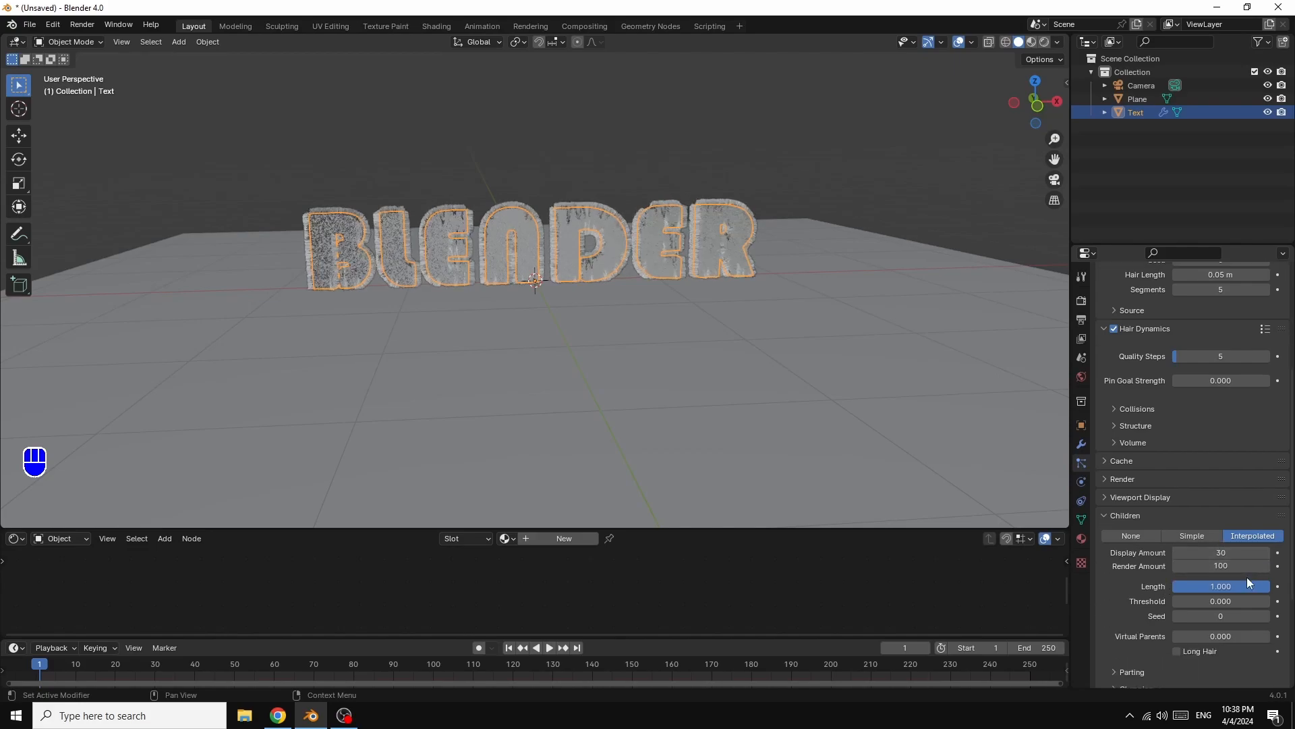
scroll(1246, 579, "down", 6)
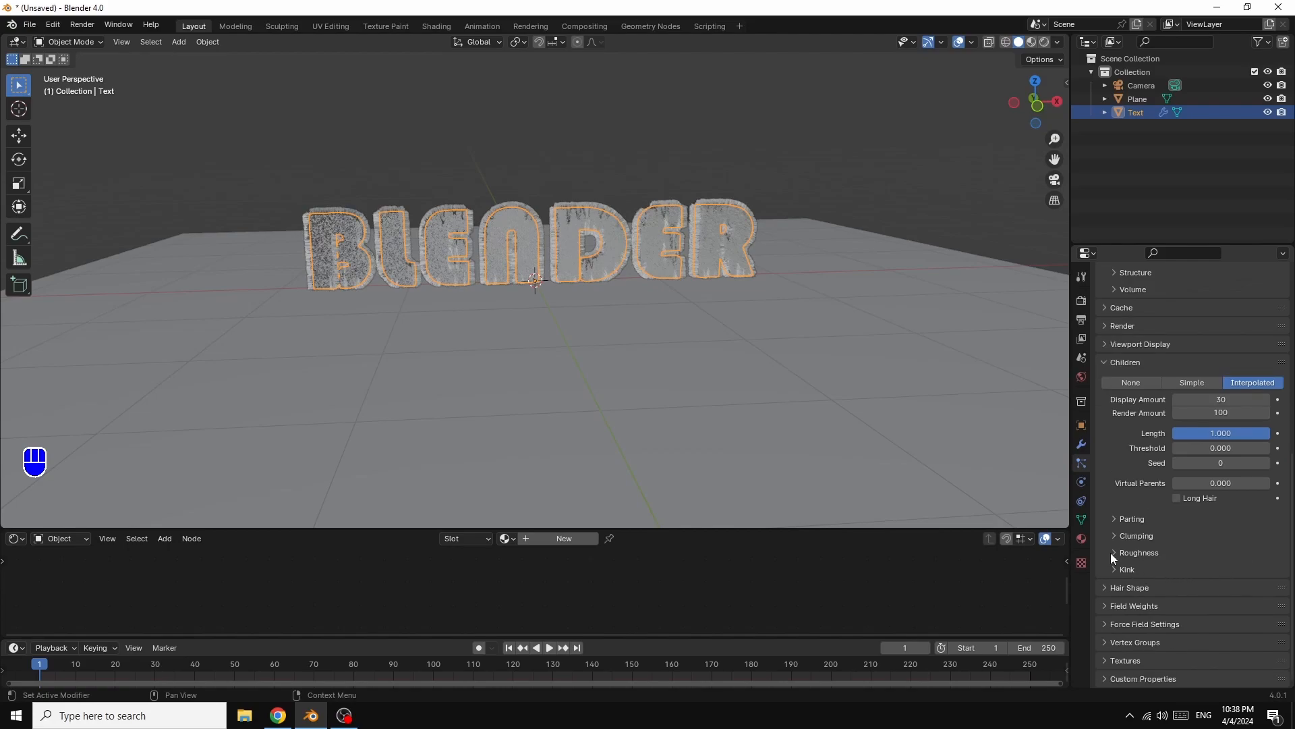
left_click(1113, 552)
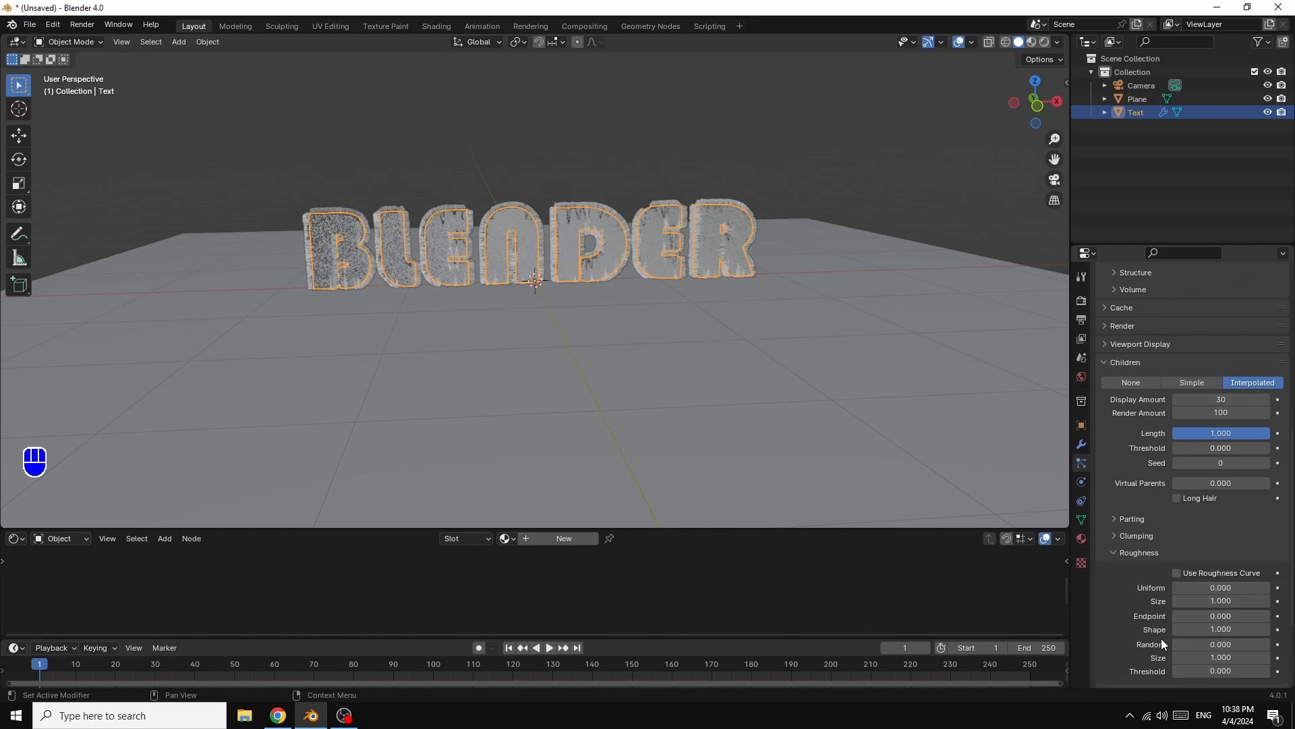
left_click(1219, 643)
type("0.05")
key("Return")
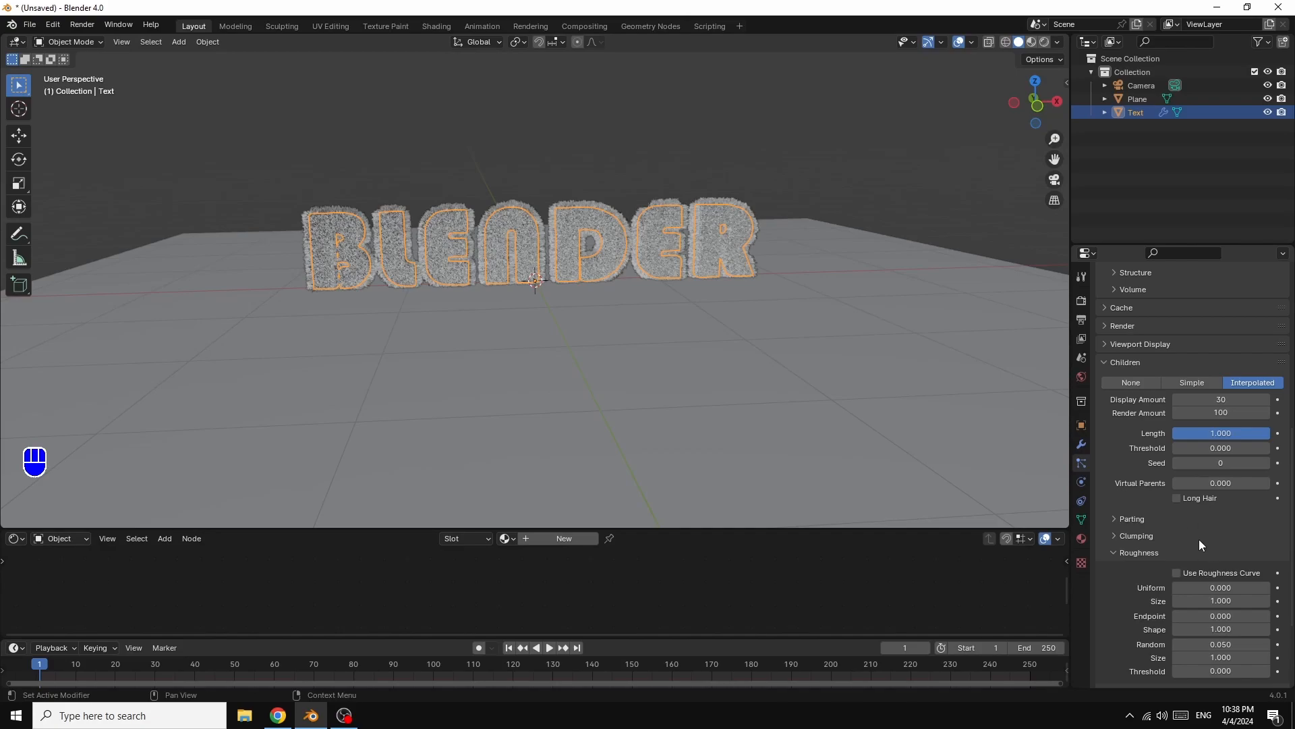
- Set the simulation end frame of the text's hair particle cache to 120
scroll(1207, 541, "up", 7)
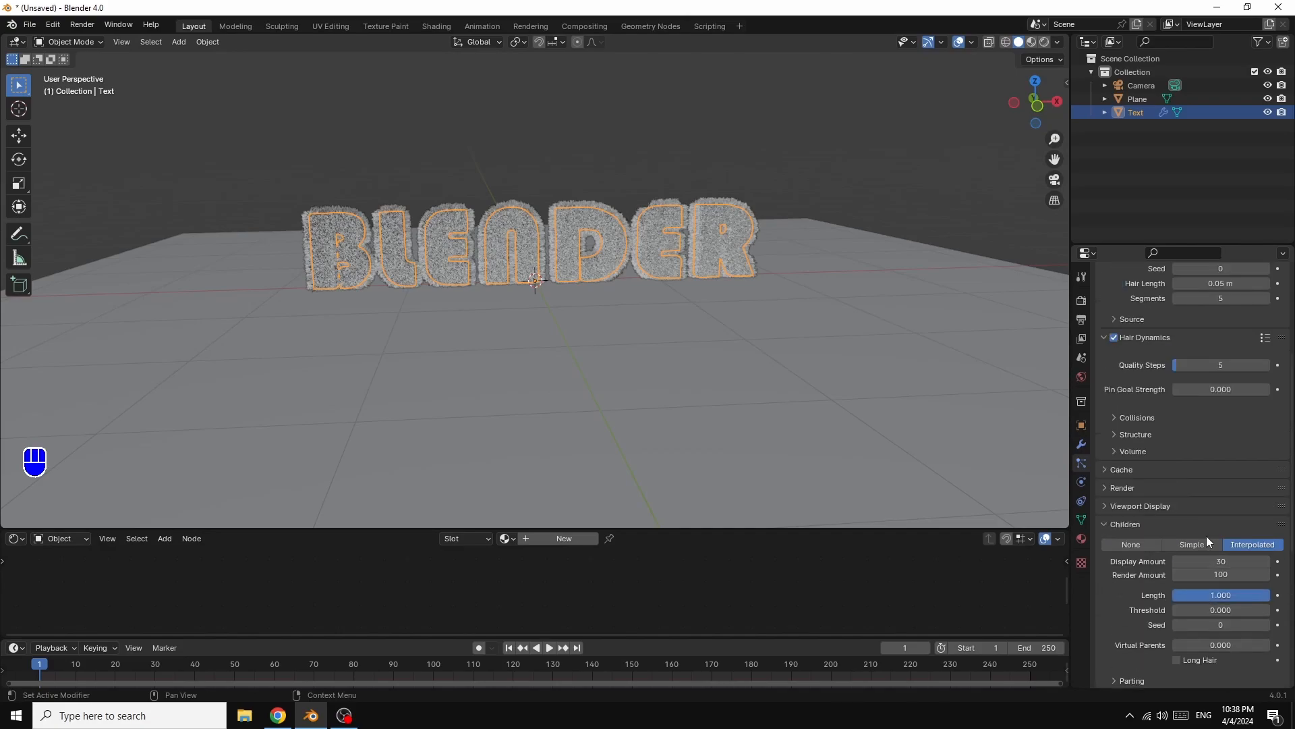
scroll(1202, 533, "down", 1)
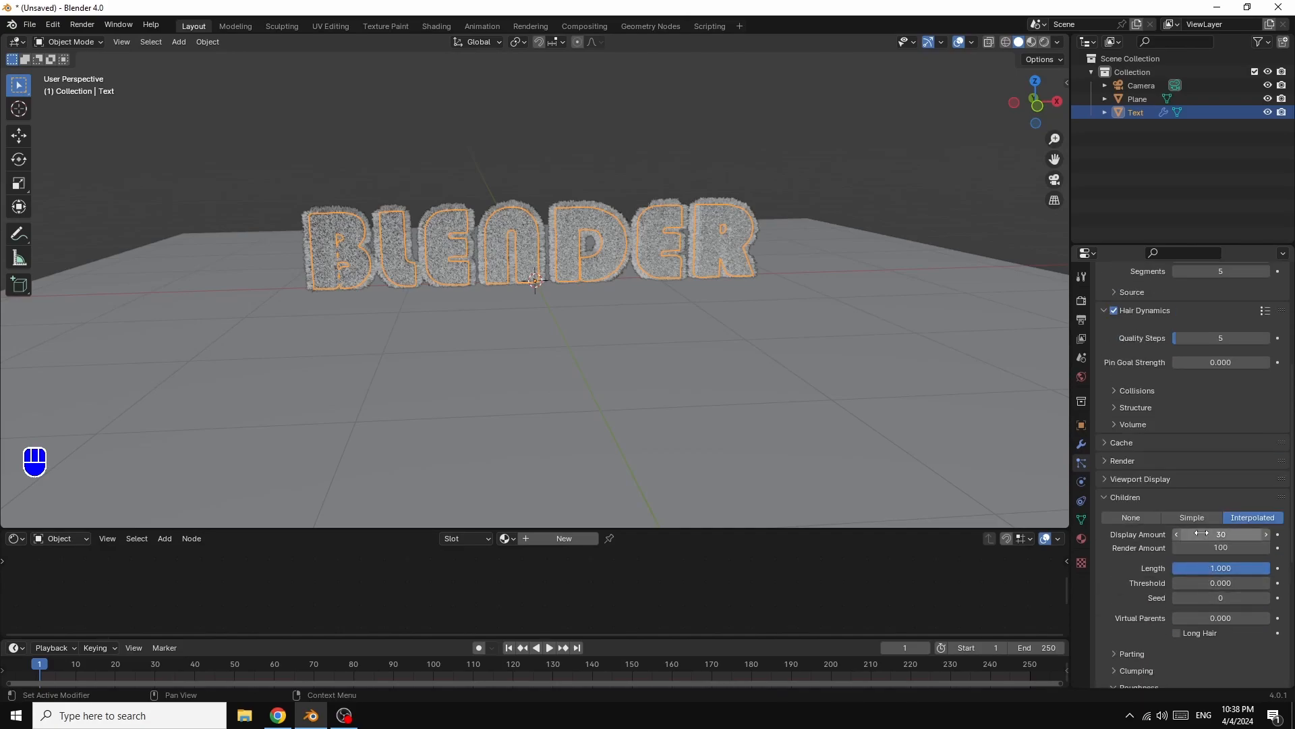
left_click(1102, 472)
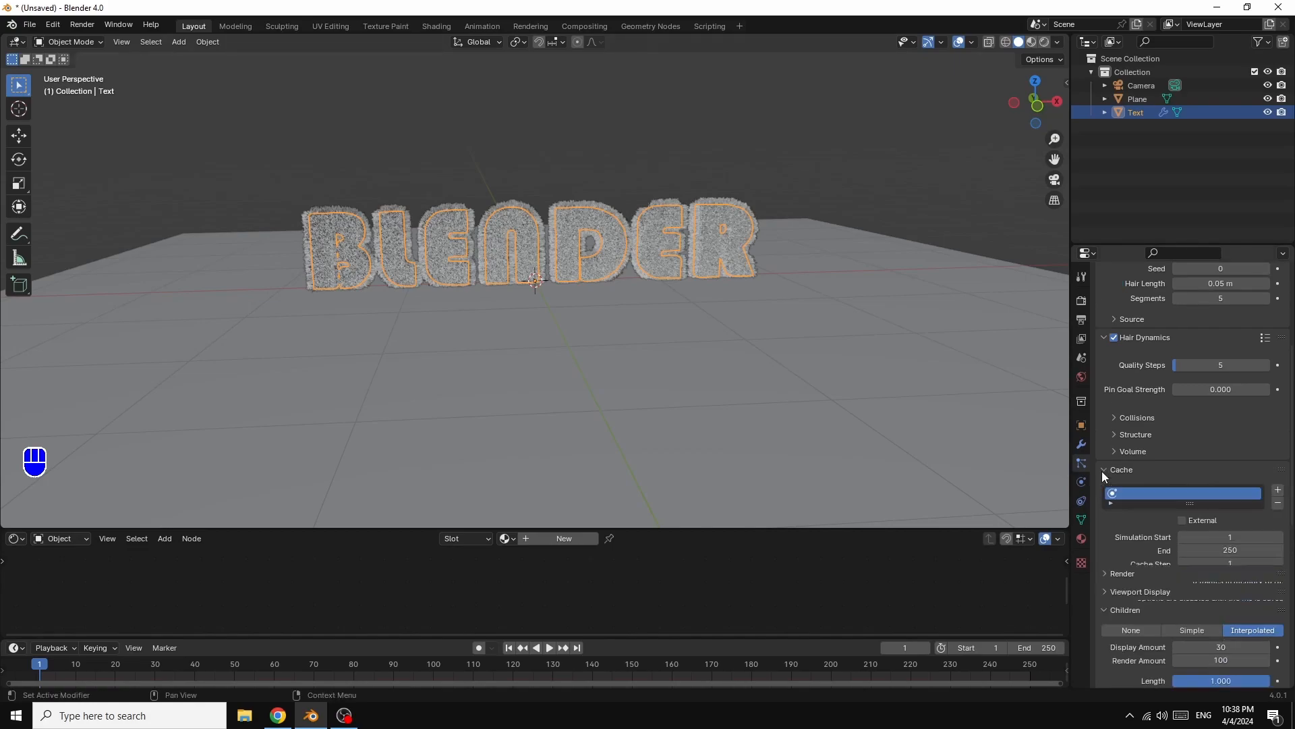
scroll(1250, 533, "down", 3)
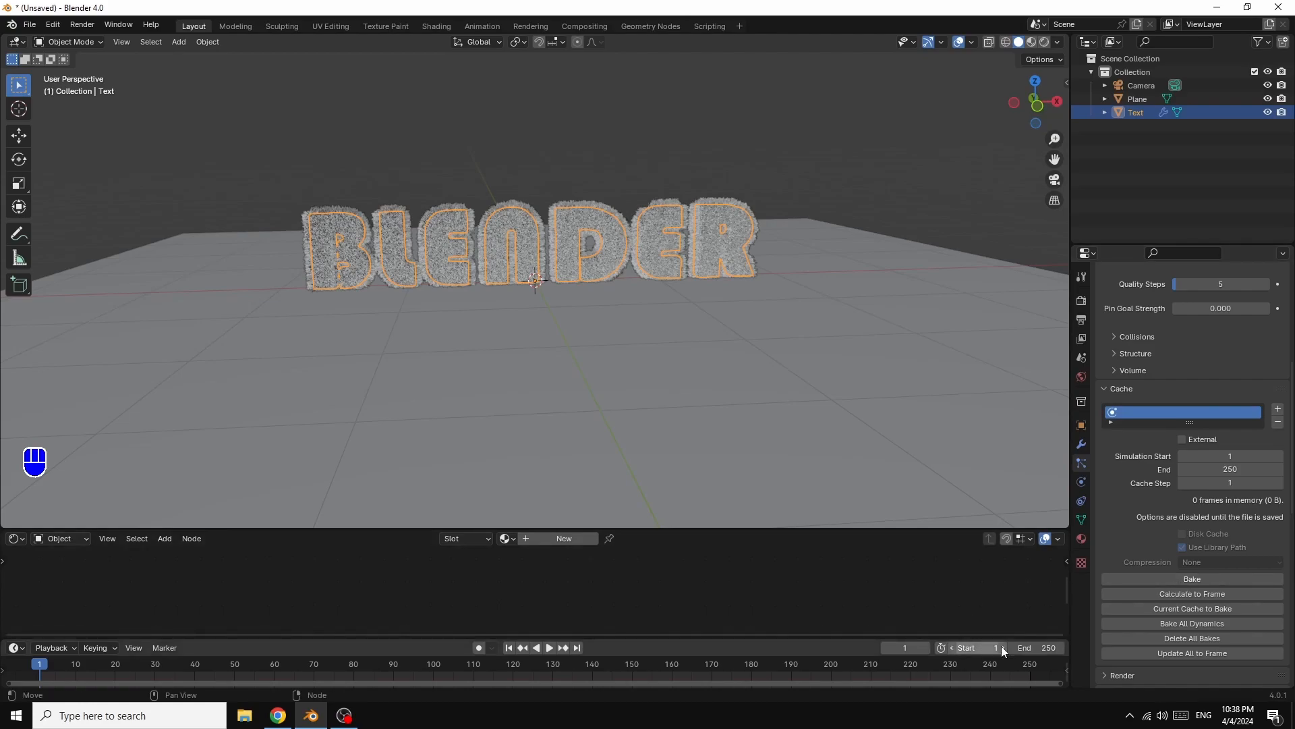
left_click(1231, 470)
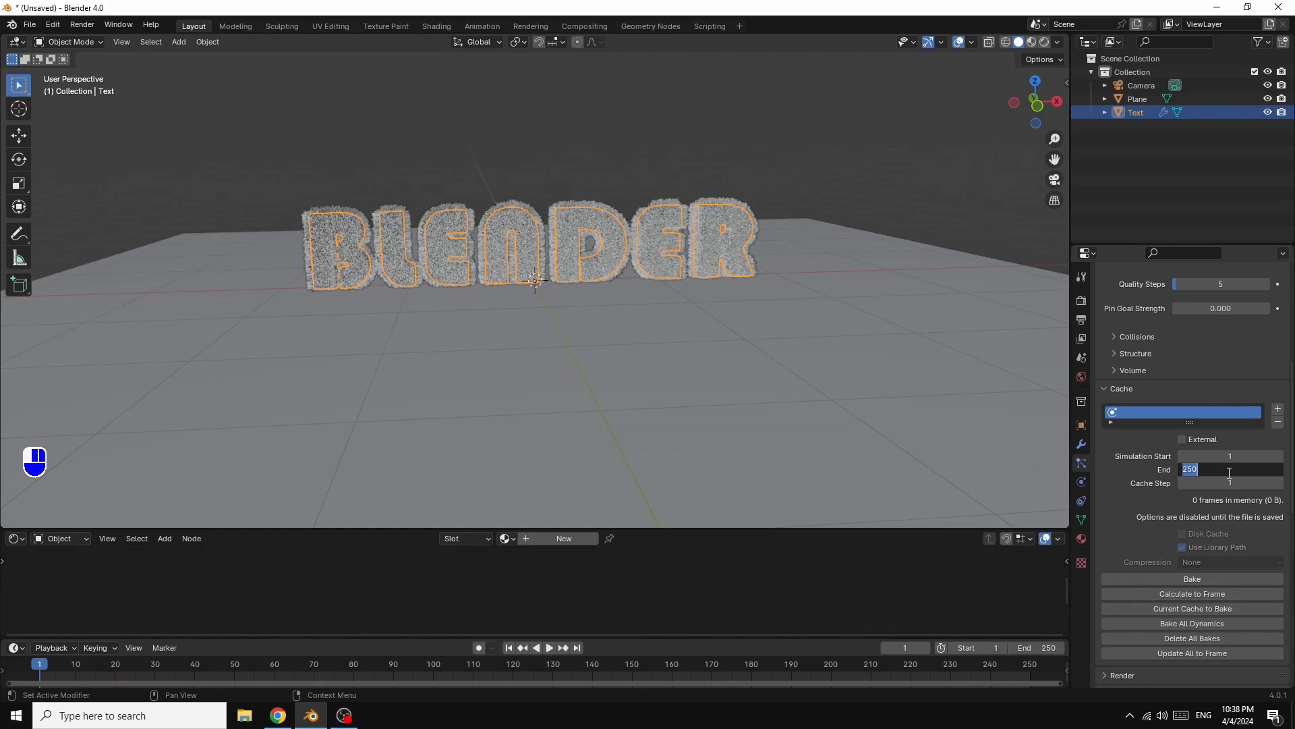
type("120")
key("Return")
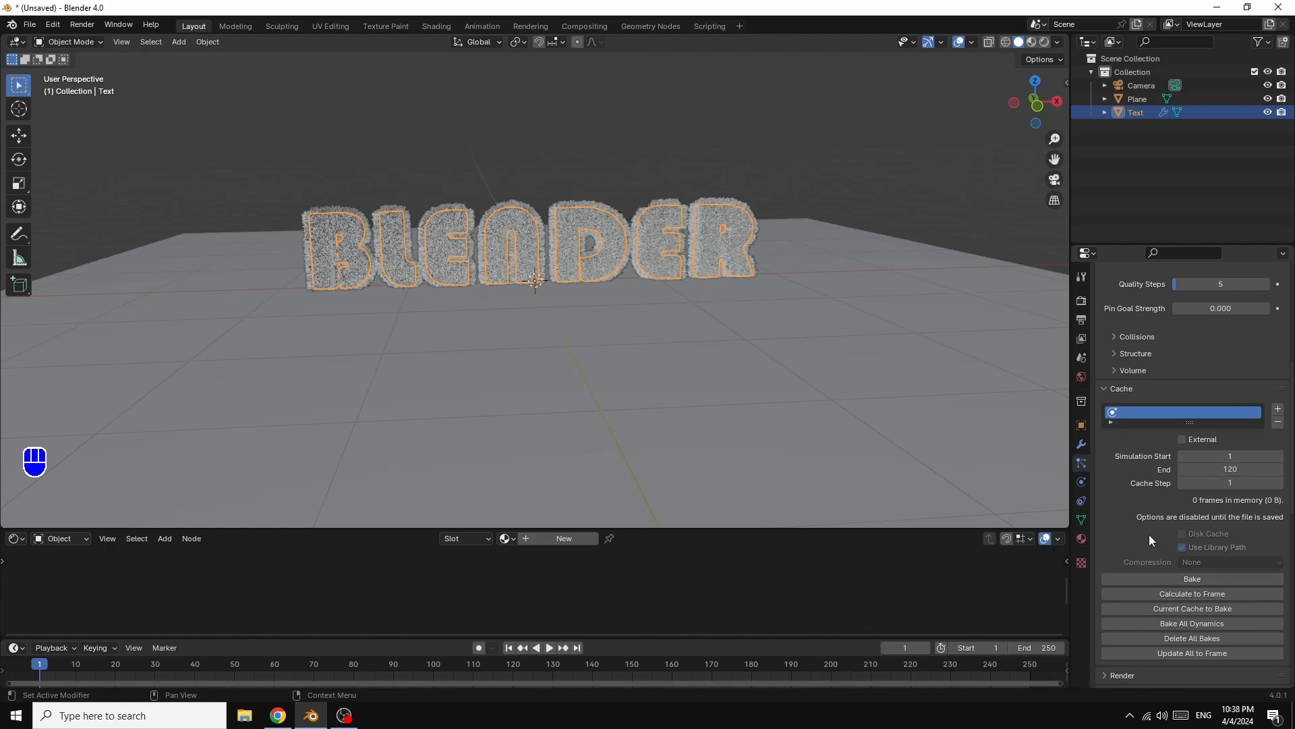
- Set the scene's end frame to 120
left_click(1045, 648)
type("120")
key("Return")
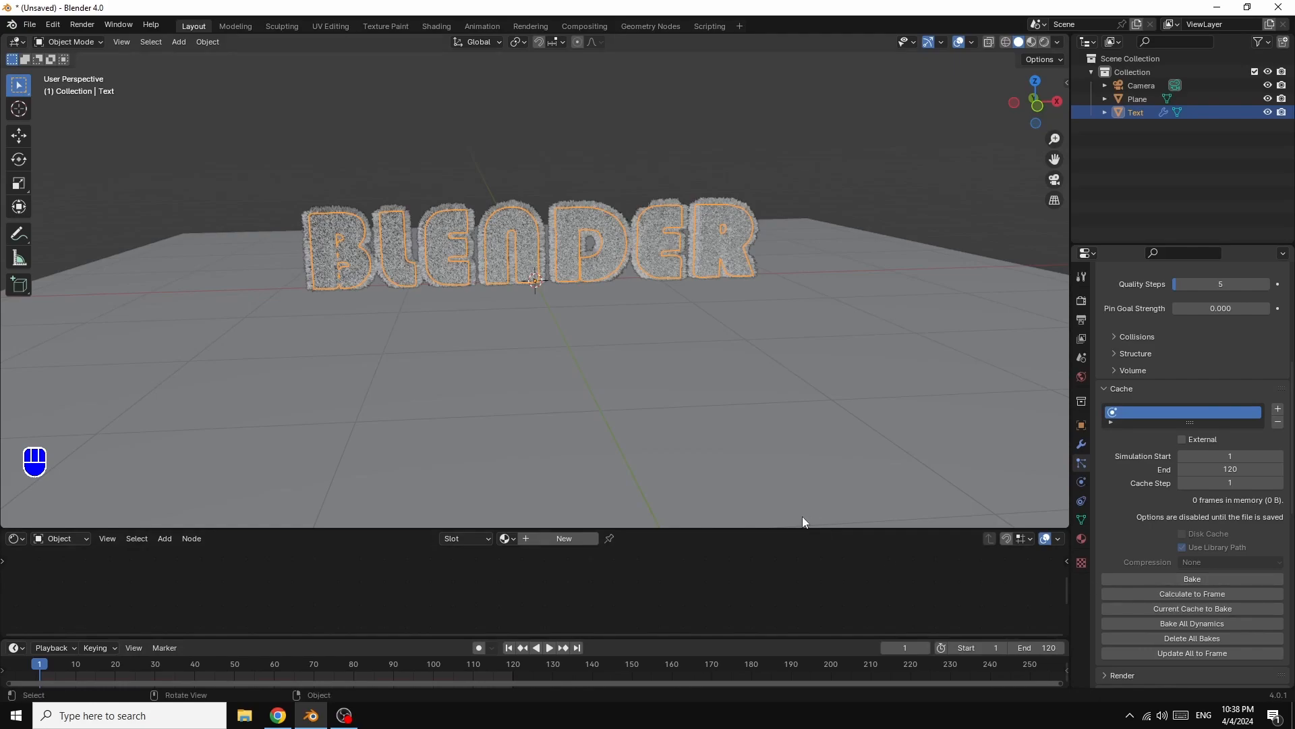
- Add a Turbulence force field to the scene
left_click(179, 42)
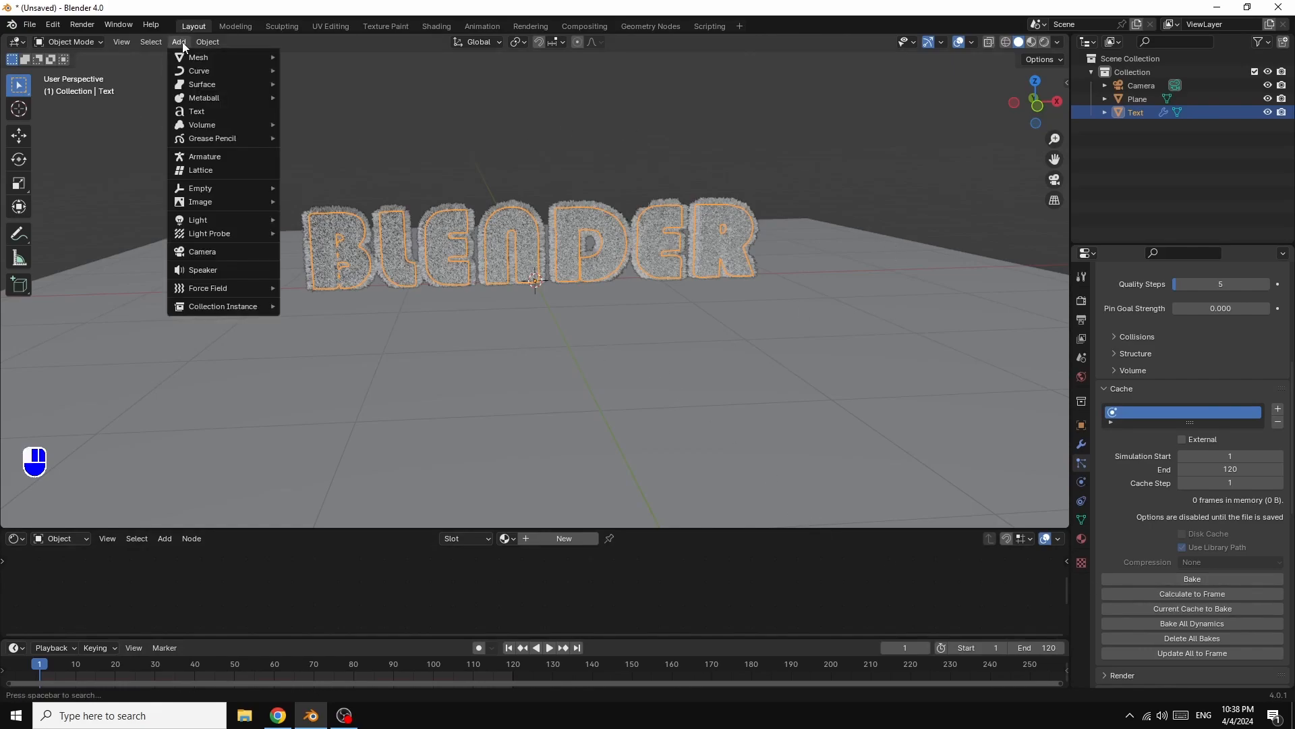
mouse_move(188, 286)
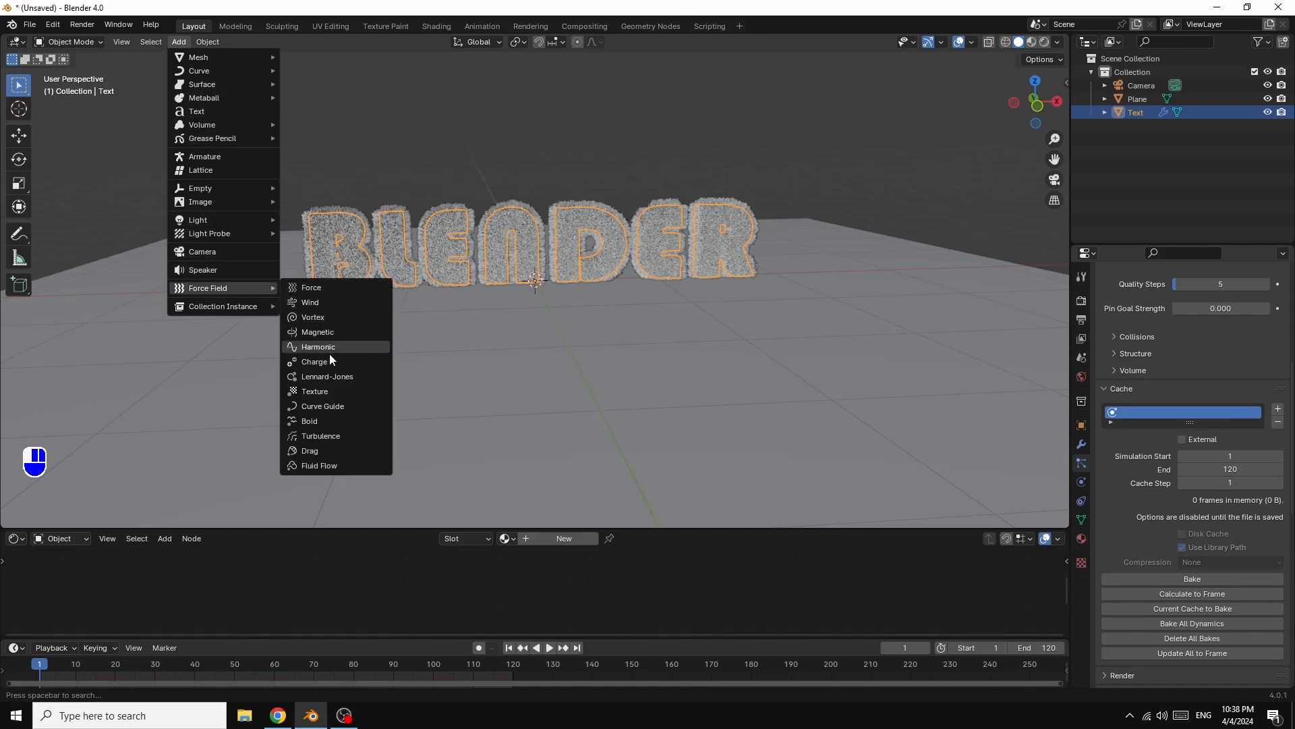
left_click(326, 436)
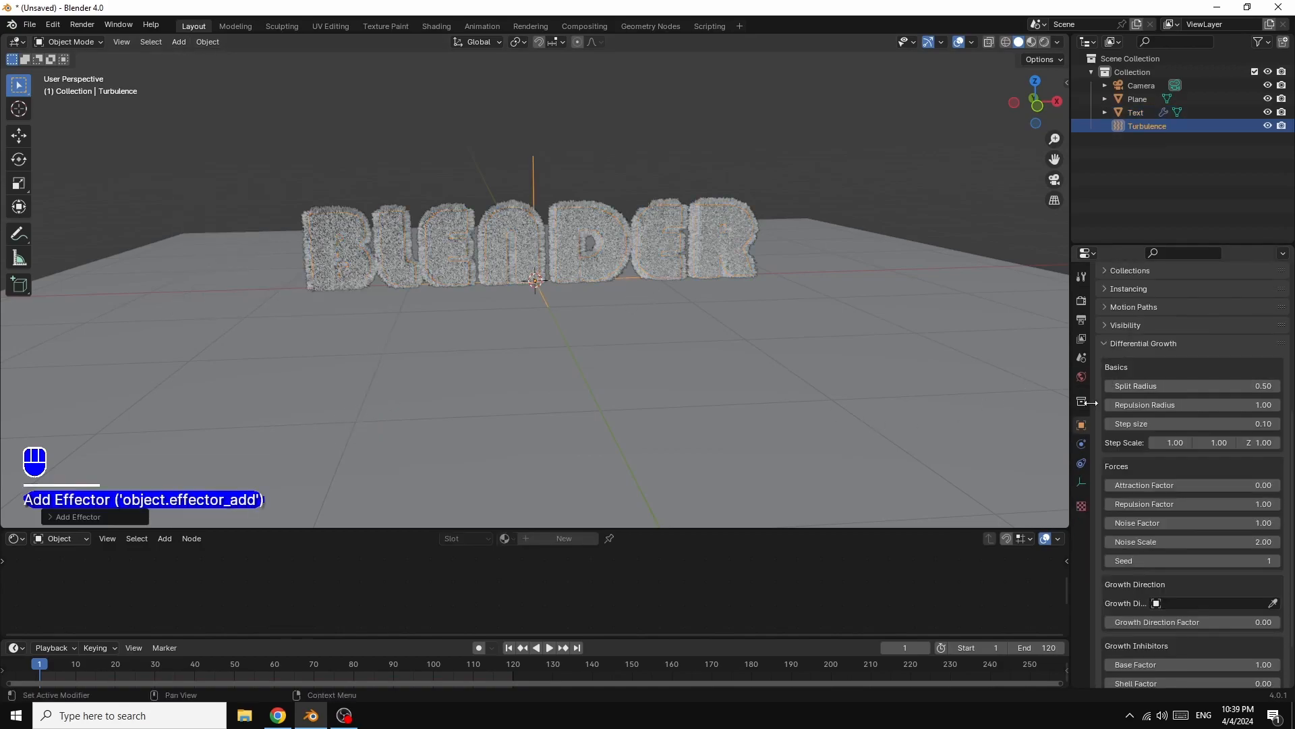
- Set the turbulence field's strength to 15, size to 0.06, flow to 1 and noise amount to 1
left_click(1083, 444)
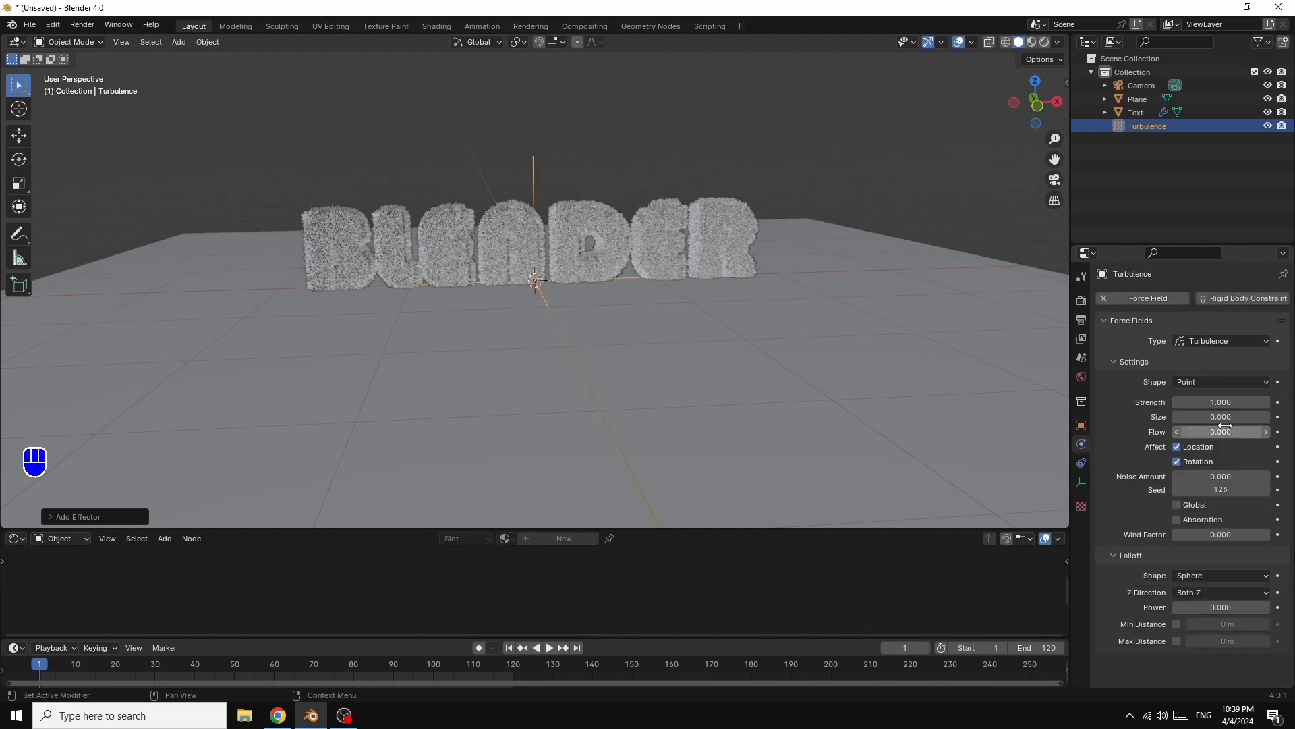
left_click_drag(1221, 402, 1241, 402)
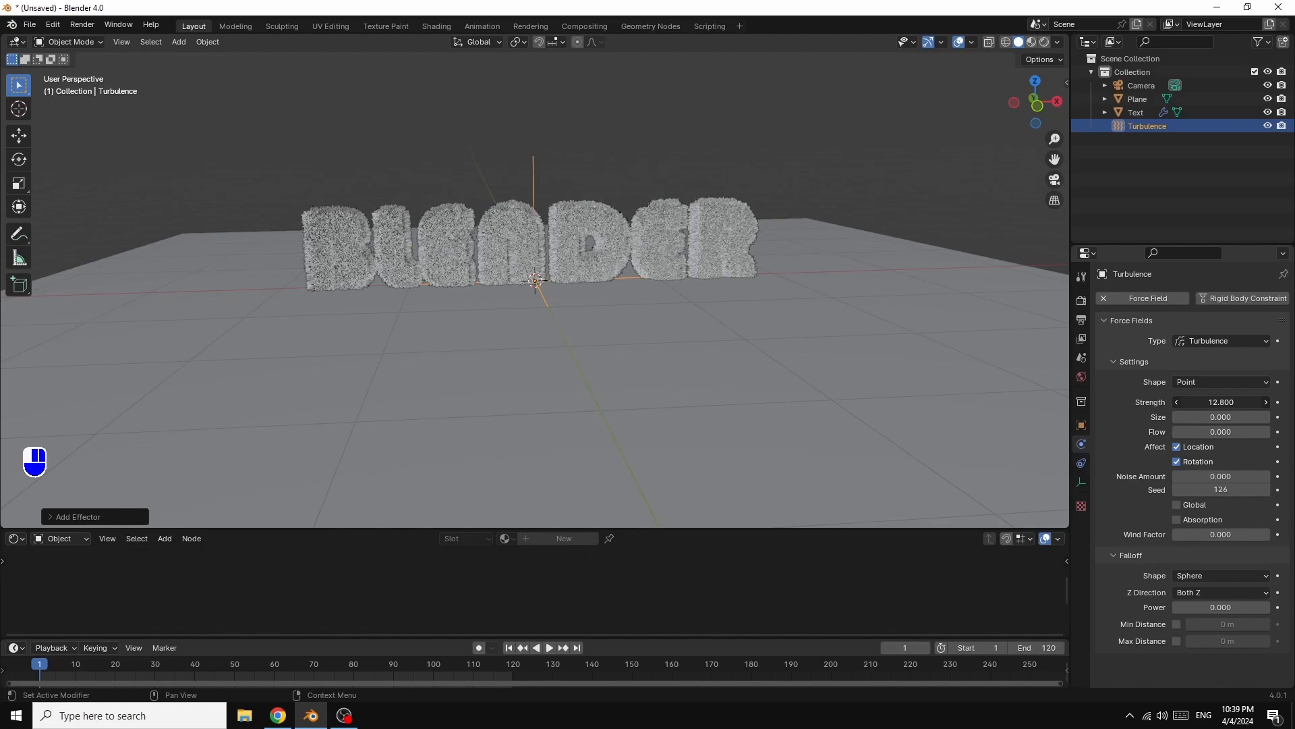
left_click_drag(1242, 402, 1255, 402)
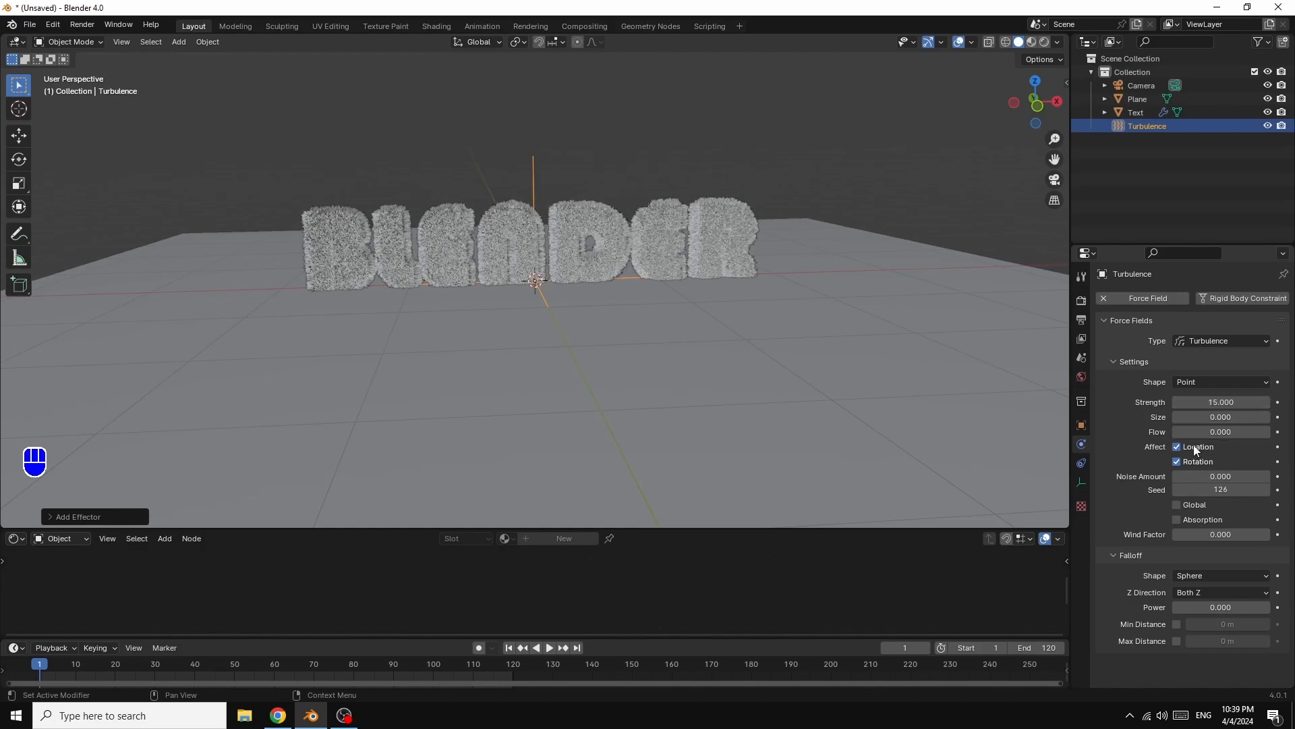
mouse_move(1229, 417)
left_mouse_down()
mouse_move(1244, 418)
mouse_move(1227, 431)
left_mouse_up()
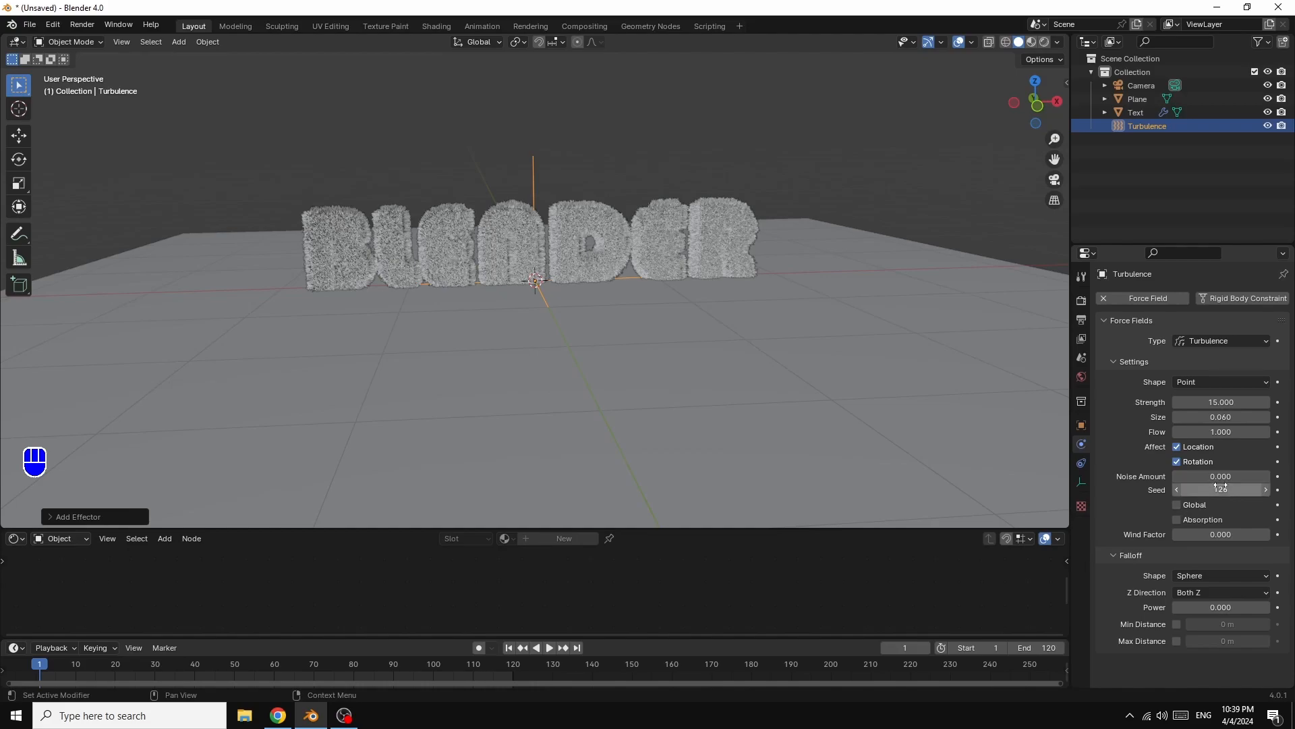
left_click_drag(1221, 476, 1235, 476)
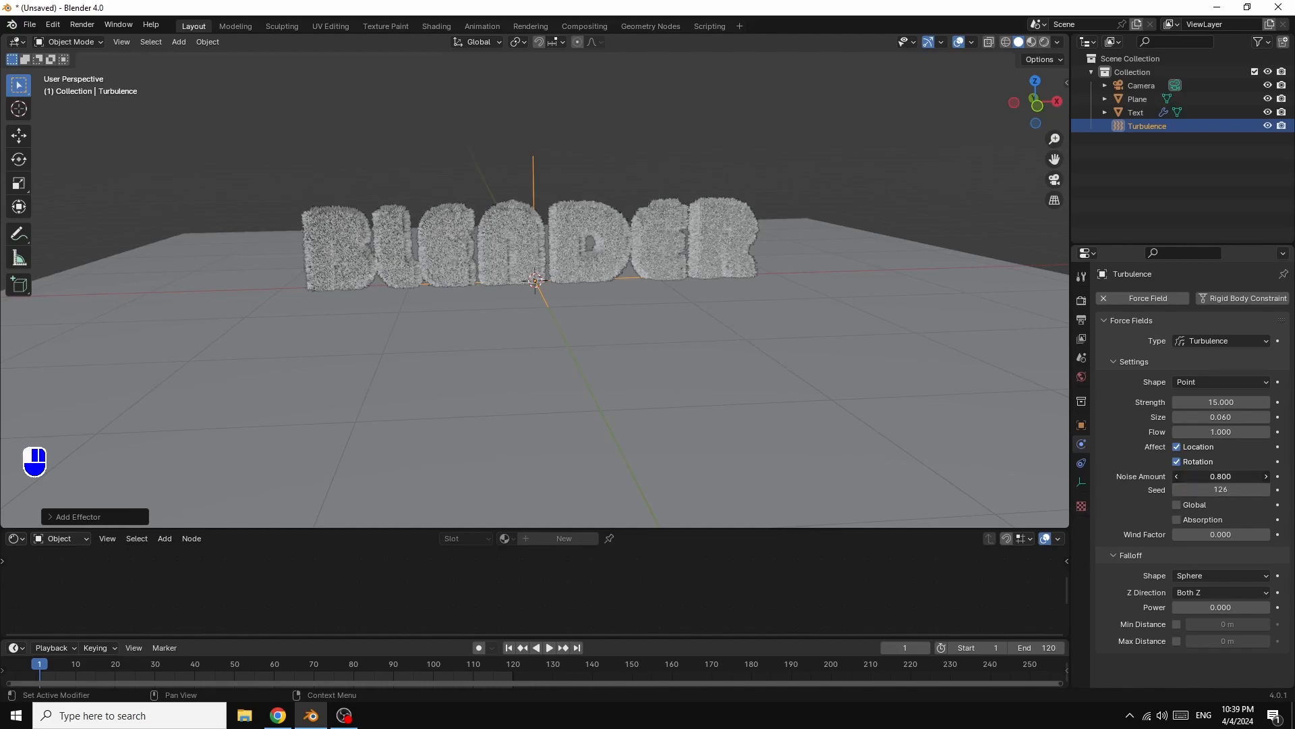
left_click_drag(1234, 476, 1236, 476)
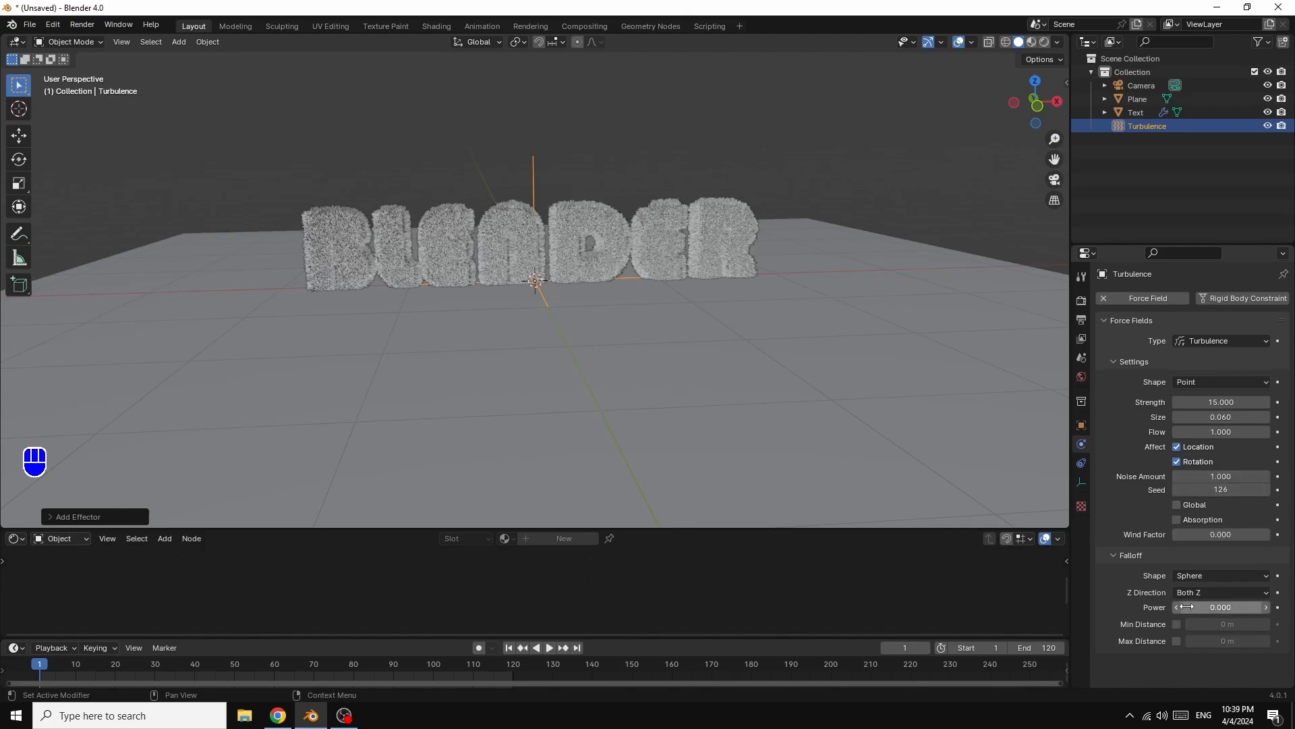
- Set the turbulence falloff power to 5, and enable a minimum distance of 1 m and a maximum distance of 0.5 m
left_click_drag(1203, 610, 1234, 610)
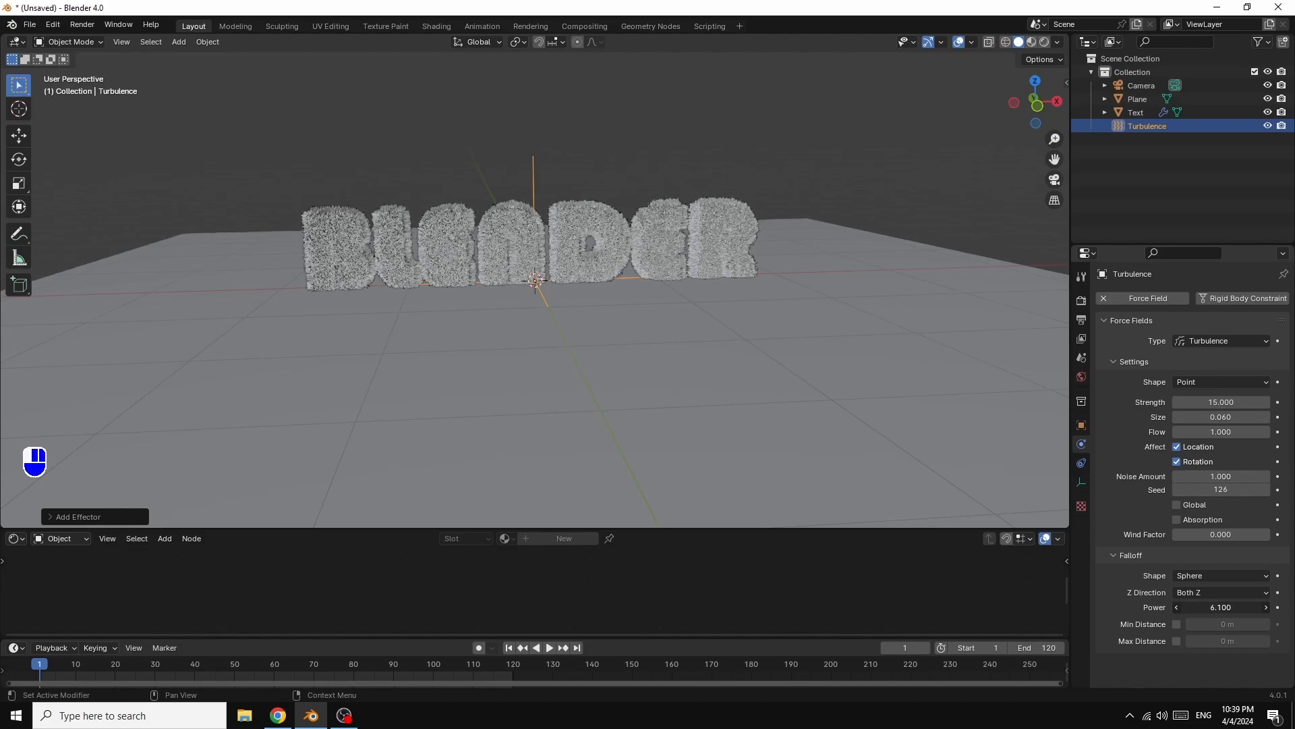
mouse_move(1221, 607)
left_mouse_down()
mouse_move(1252, 624)
mouse_move(1229, 624)
left_mouse_up()
left_click(1177, 624)
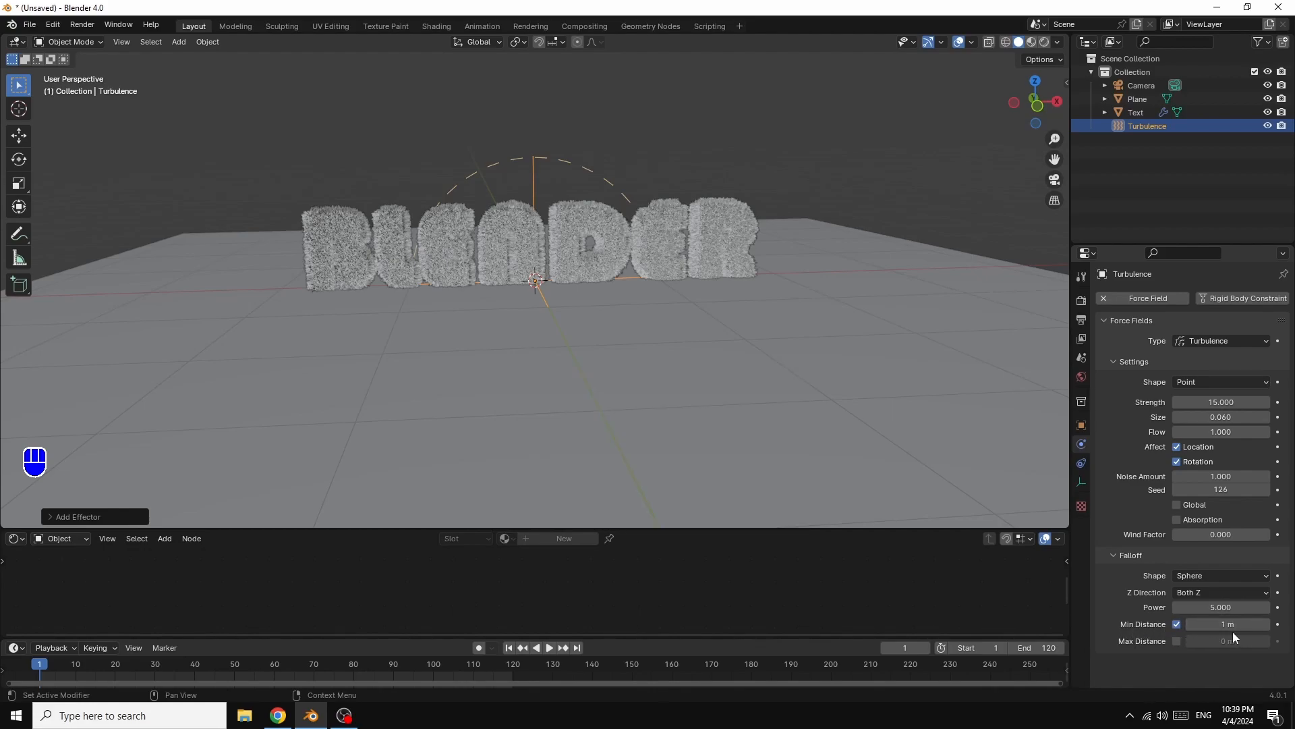
left_click(1177, 641)
mouse_move(1227, 641)
left_mouse_down()
mouse_move(1264, 641)
mouse_move(1253, 641)
left_mouse_up()
left_click_drag(1252, 641, 1189, 641)
left_click(1190, 641)
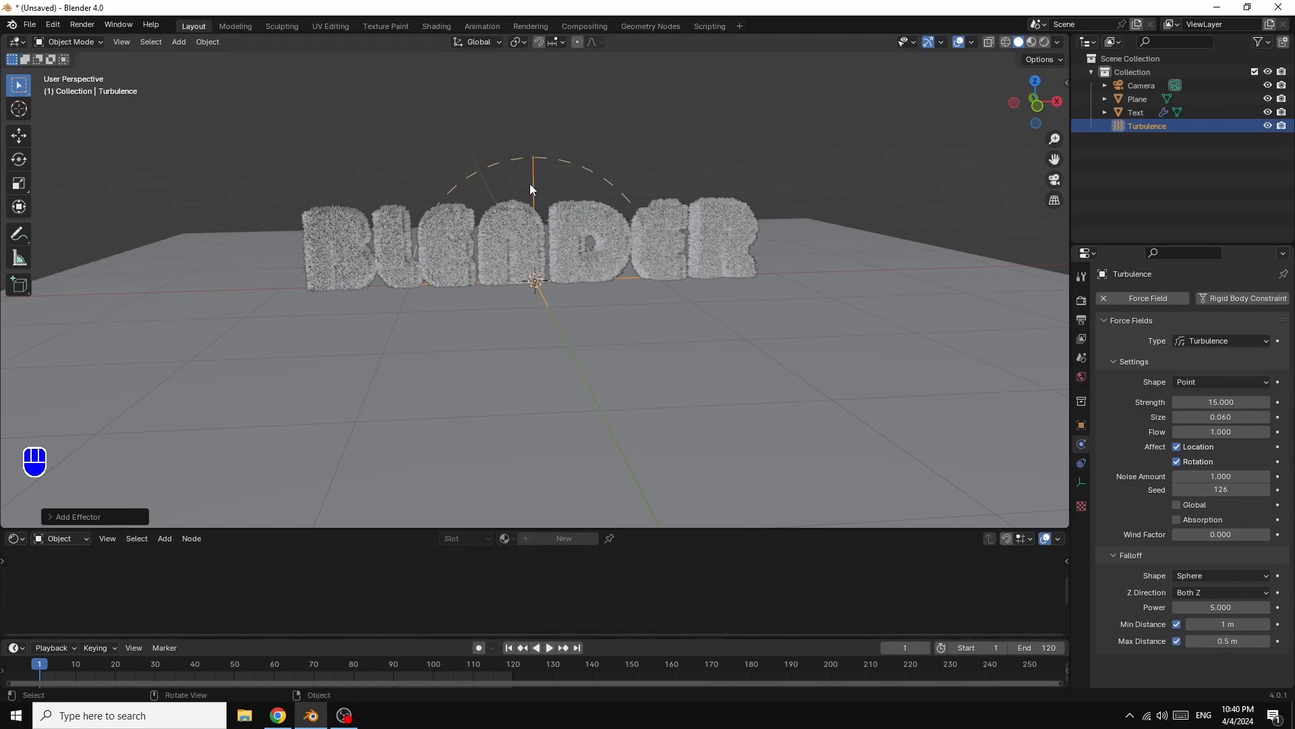
- Move the turbulence field along the X axis to the letter B, at about -1.66 m
key("g")
key("g")
key("x")
key("x")
key("x")
key("x")
key("x")
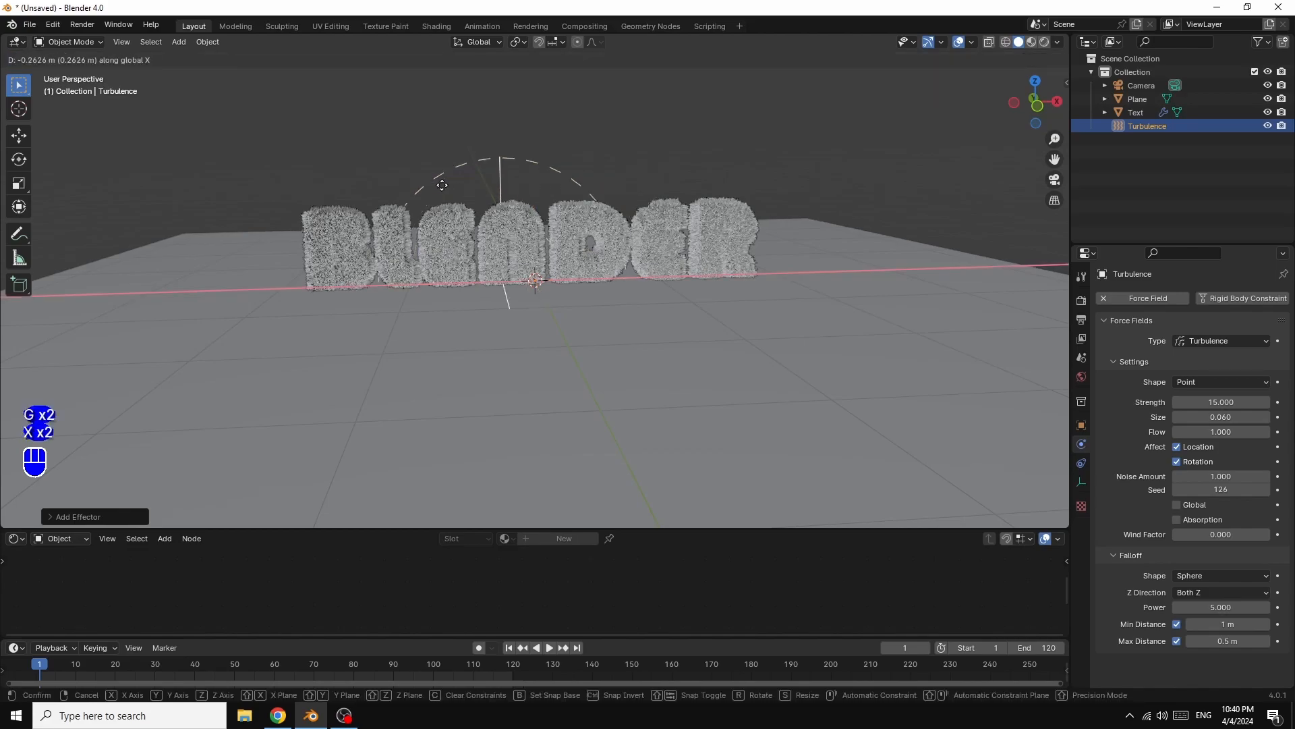
key("x")
key("x")
key("x")
key("x")
key("x")
key("x")
key("x")
key("x")
key("x")
key("x")
key("x")
key("x")
key("x")
key("x")
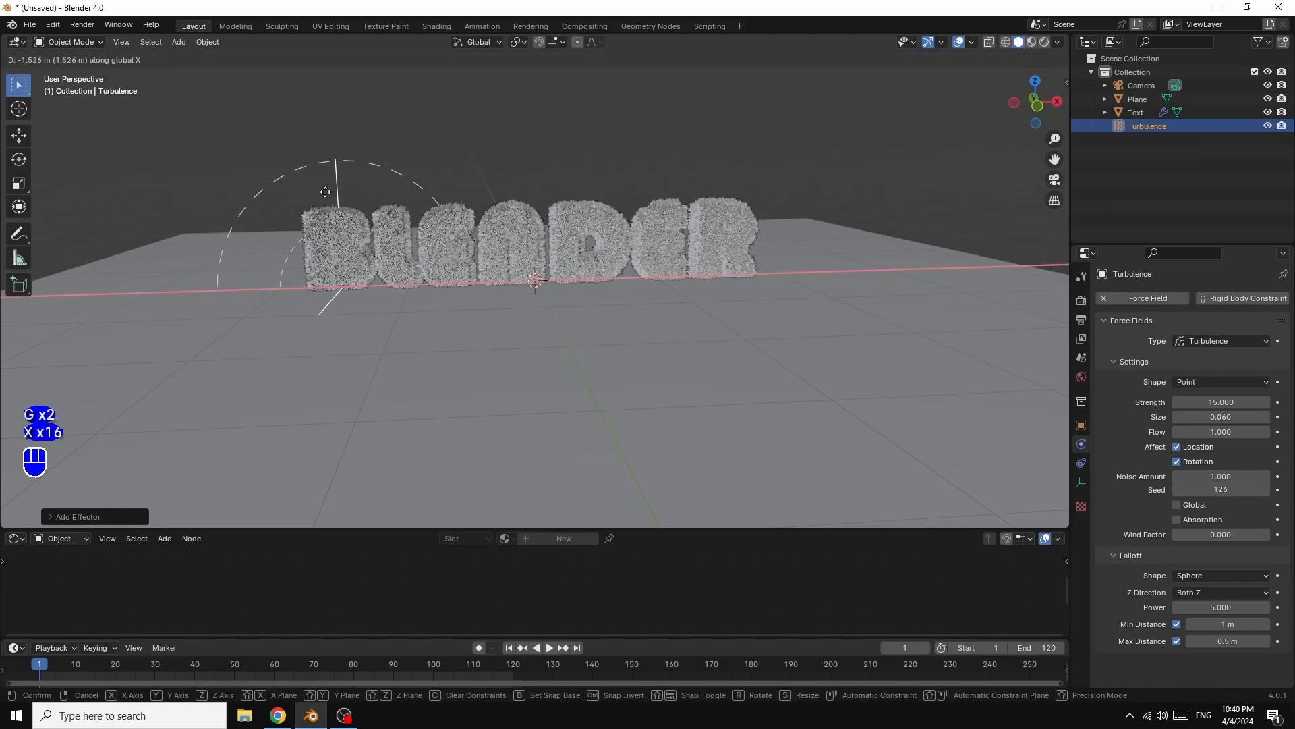
key("x")
key("x")
key("x")
key("x")
key("x")
key("x")
key("x")
key("x")
key("x")
key("x")
key("x")
key("x")
key("x")
key("x")
key("x")
left_click(322, 195)
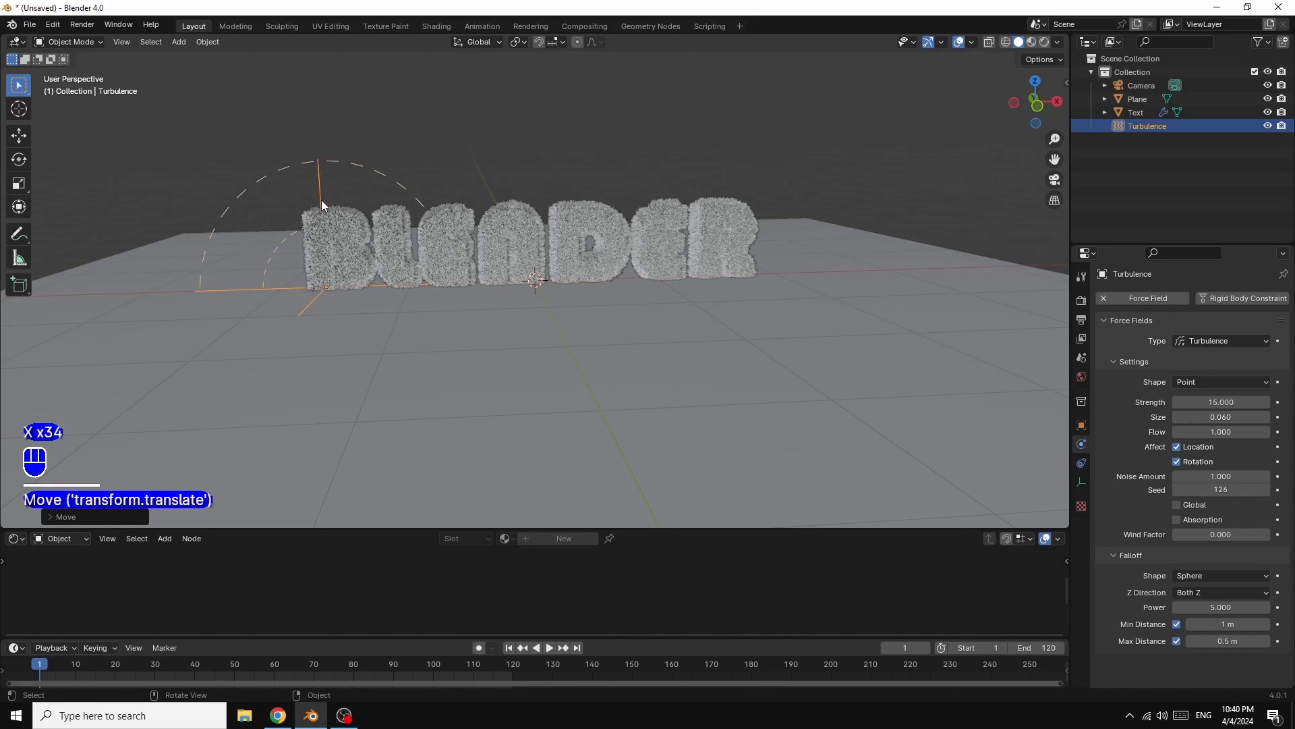
- Insert location keyframes for the turbulence field at frame 1
left_click(1082, 428)
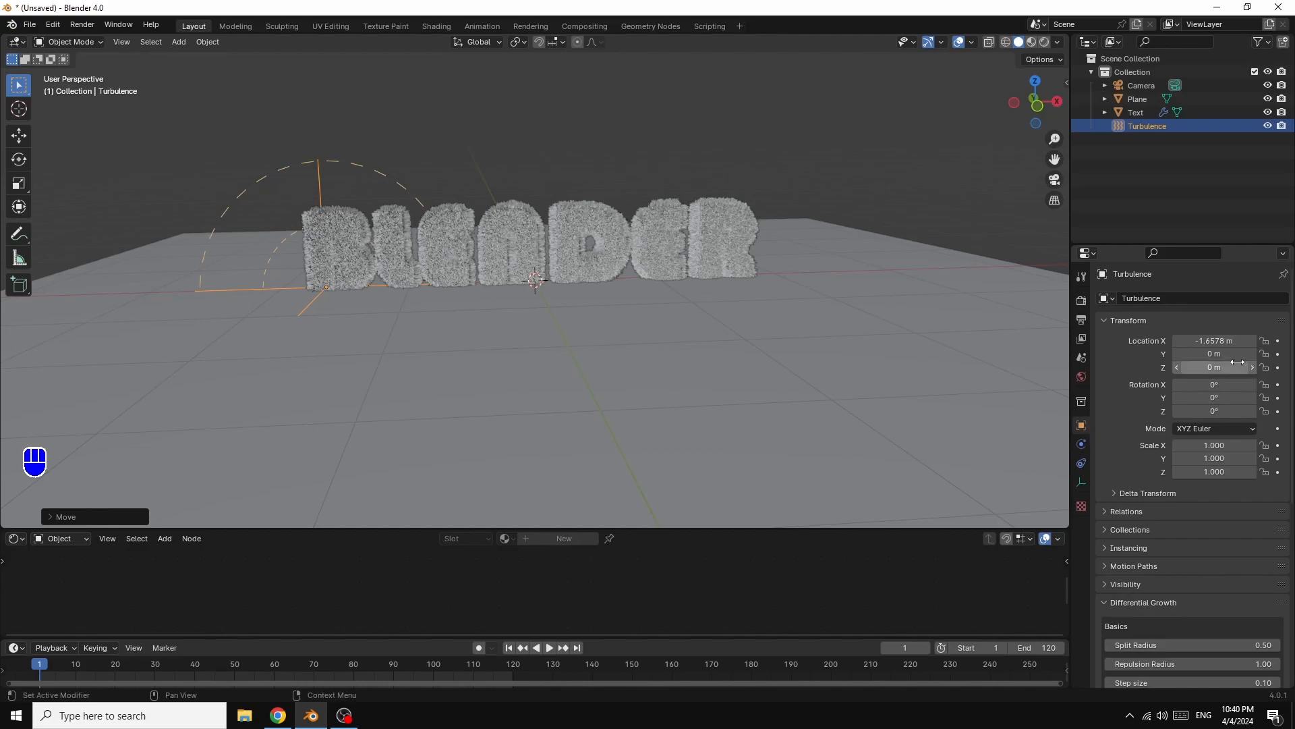
right_click(1204, 341)
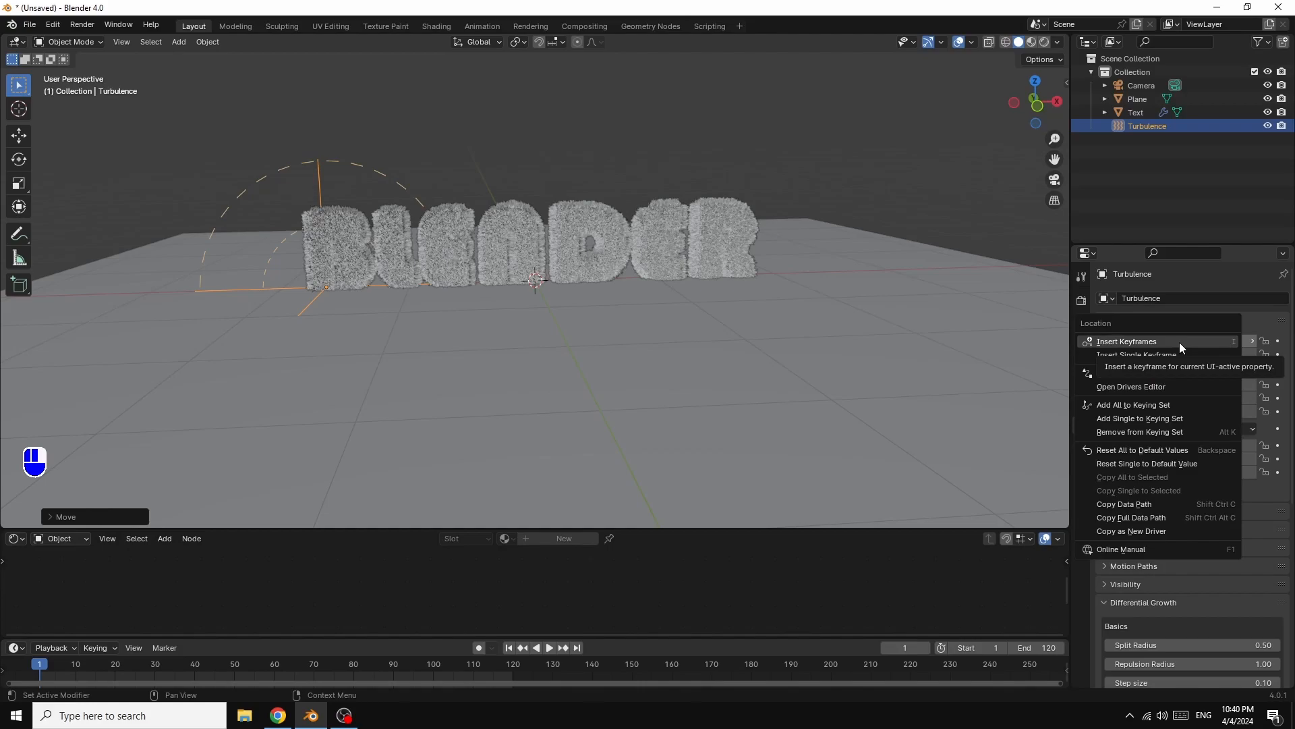
left_click(1180, 343)
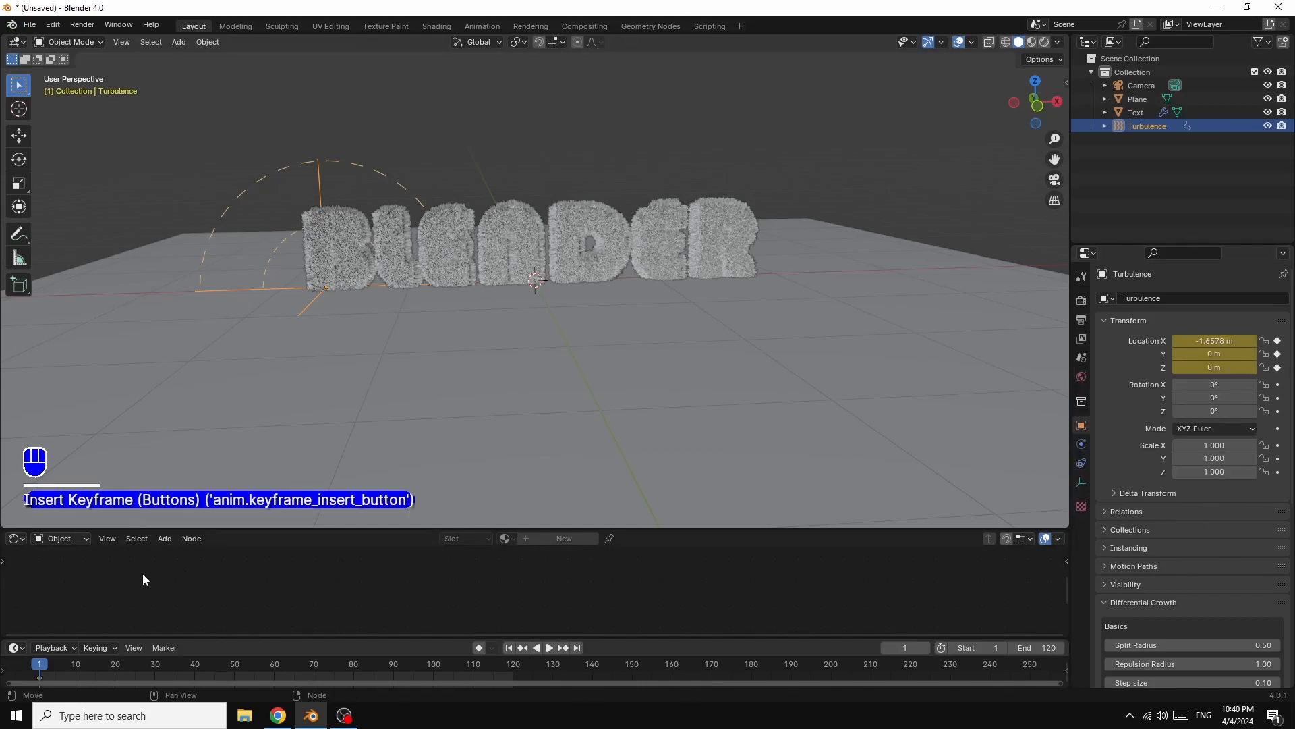
- At frame 120, move the turbulence field along X to the letter R, at about 1.66 m, and keyframe its location
left_click_drag(44, 665, 151, 665)
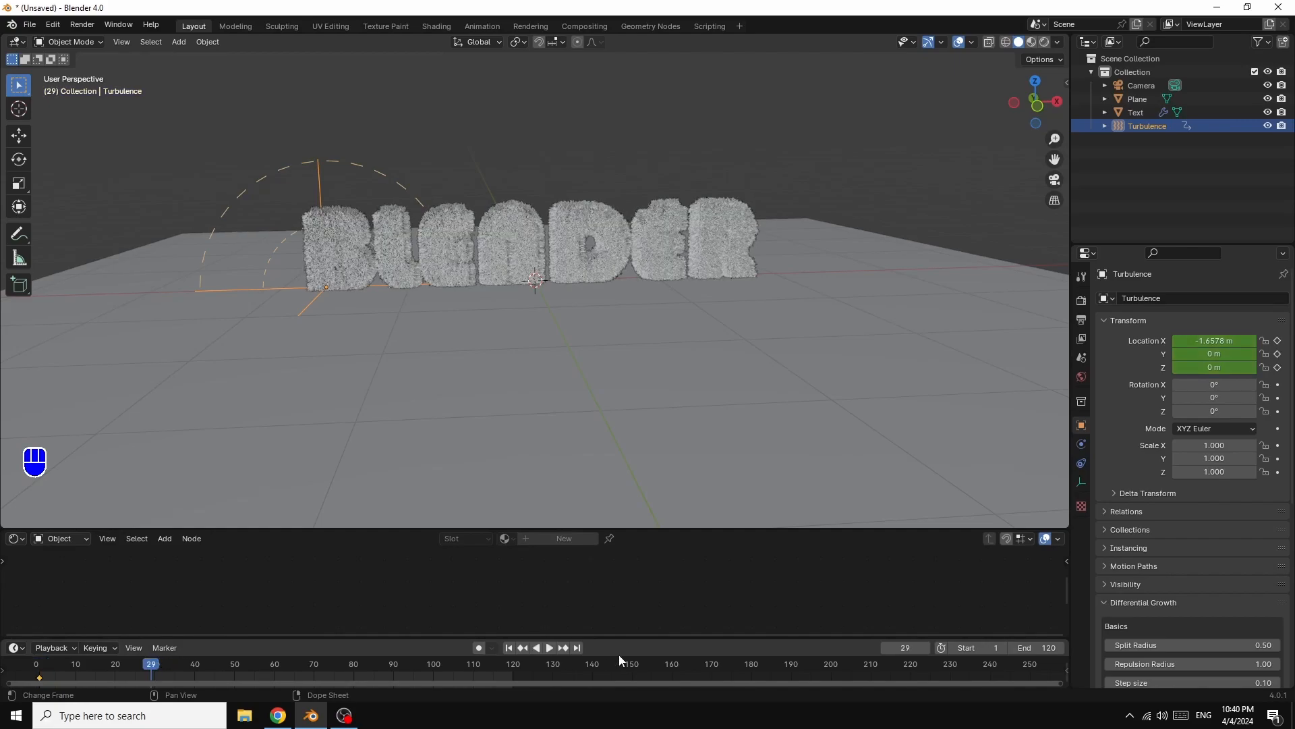
left_click(576, 649)
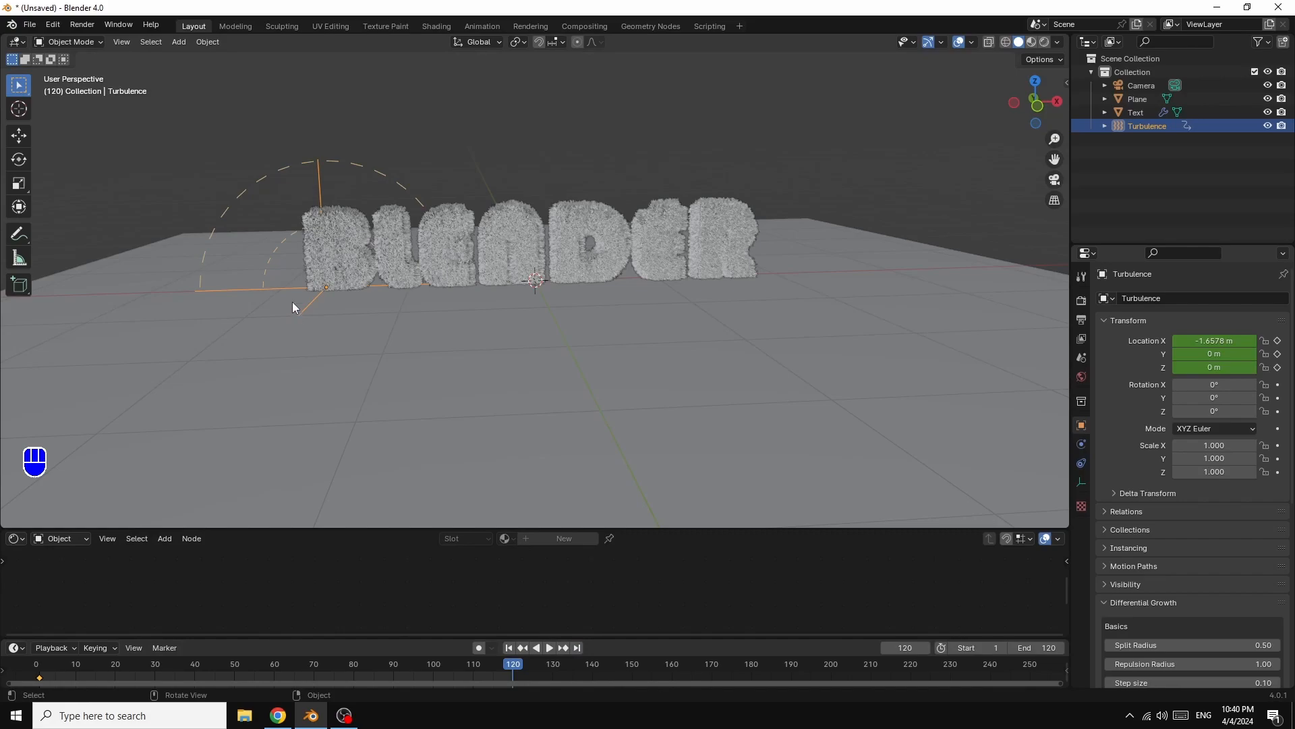
key("g")
key("x")
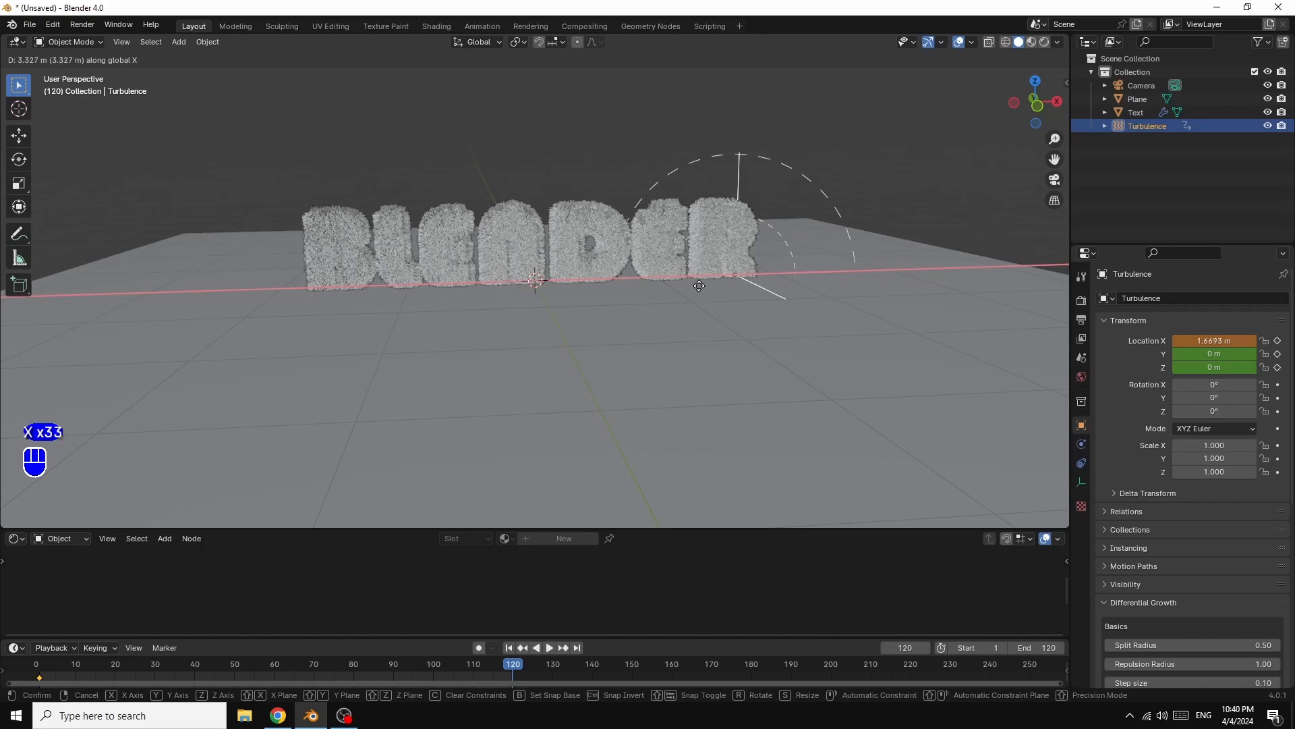
left_click(697, 285)
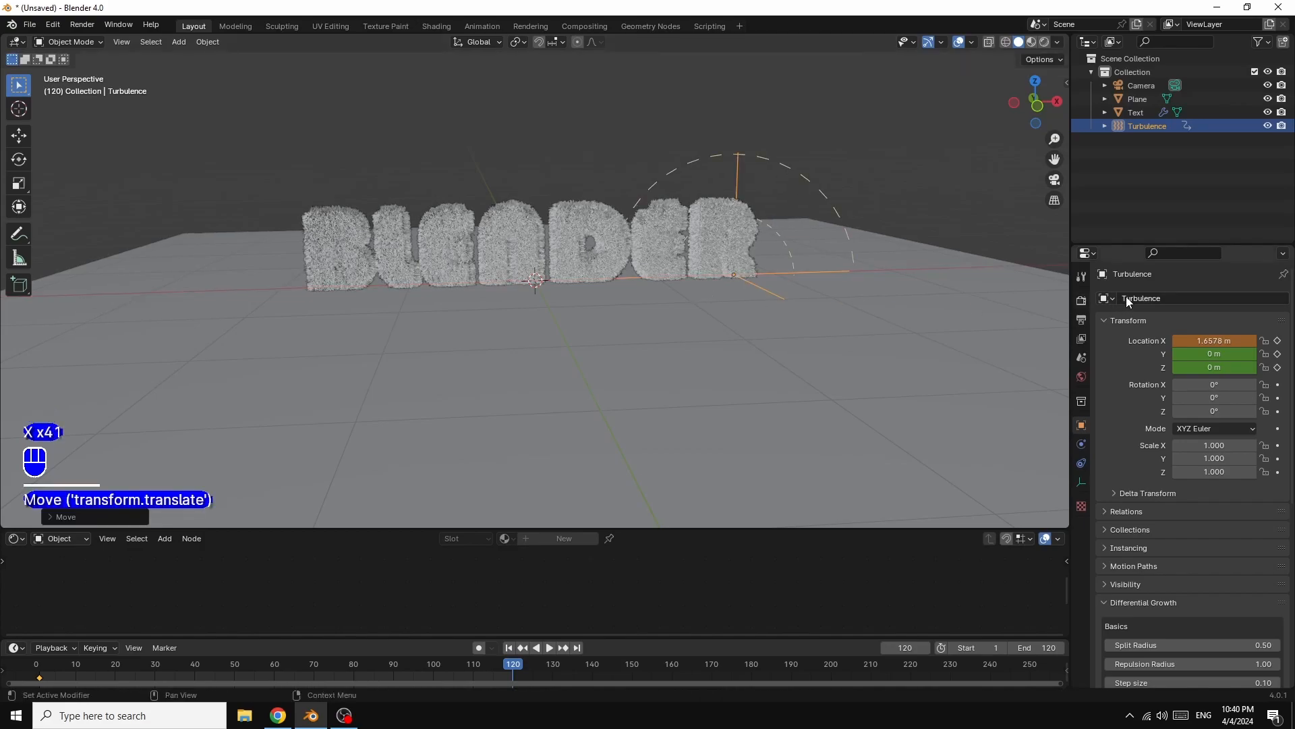
right_click(1213, 340)
left_click(1191, 340)
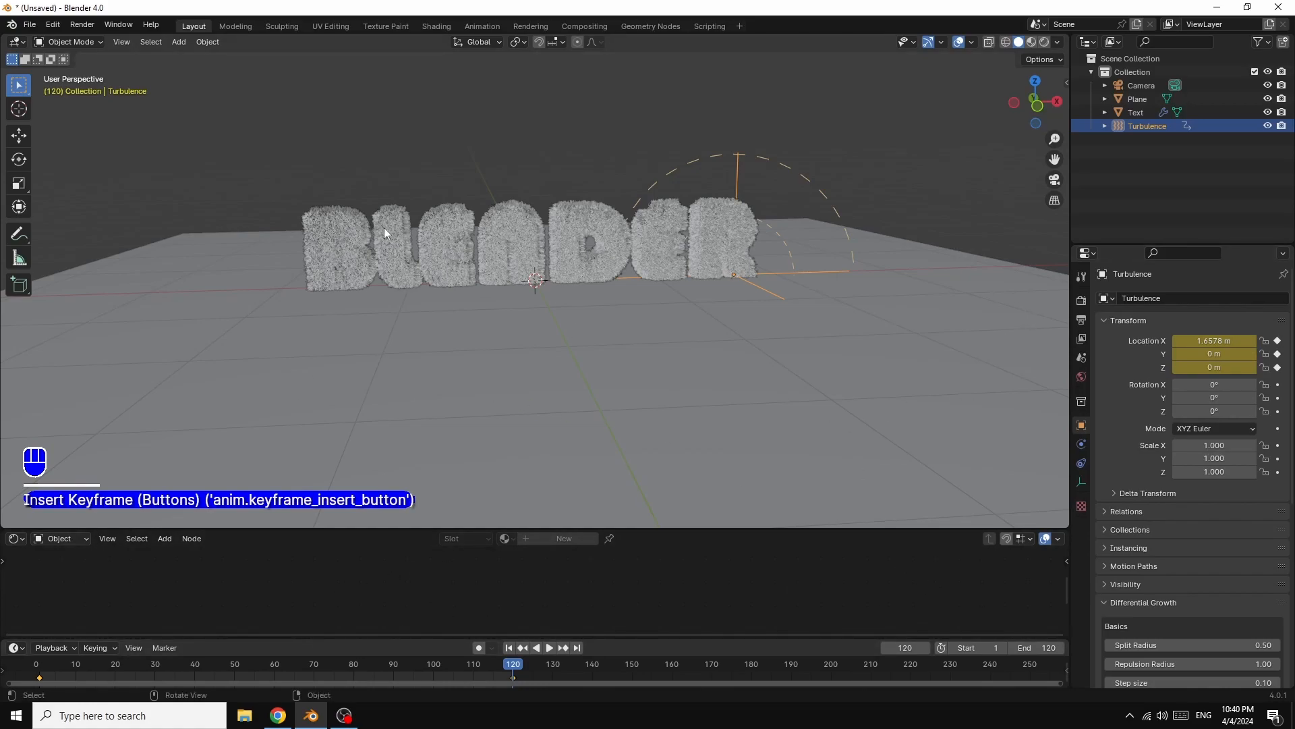
- Bake the hair physics of the BLENDER text and return to frame 1
left_click(503, 227)
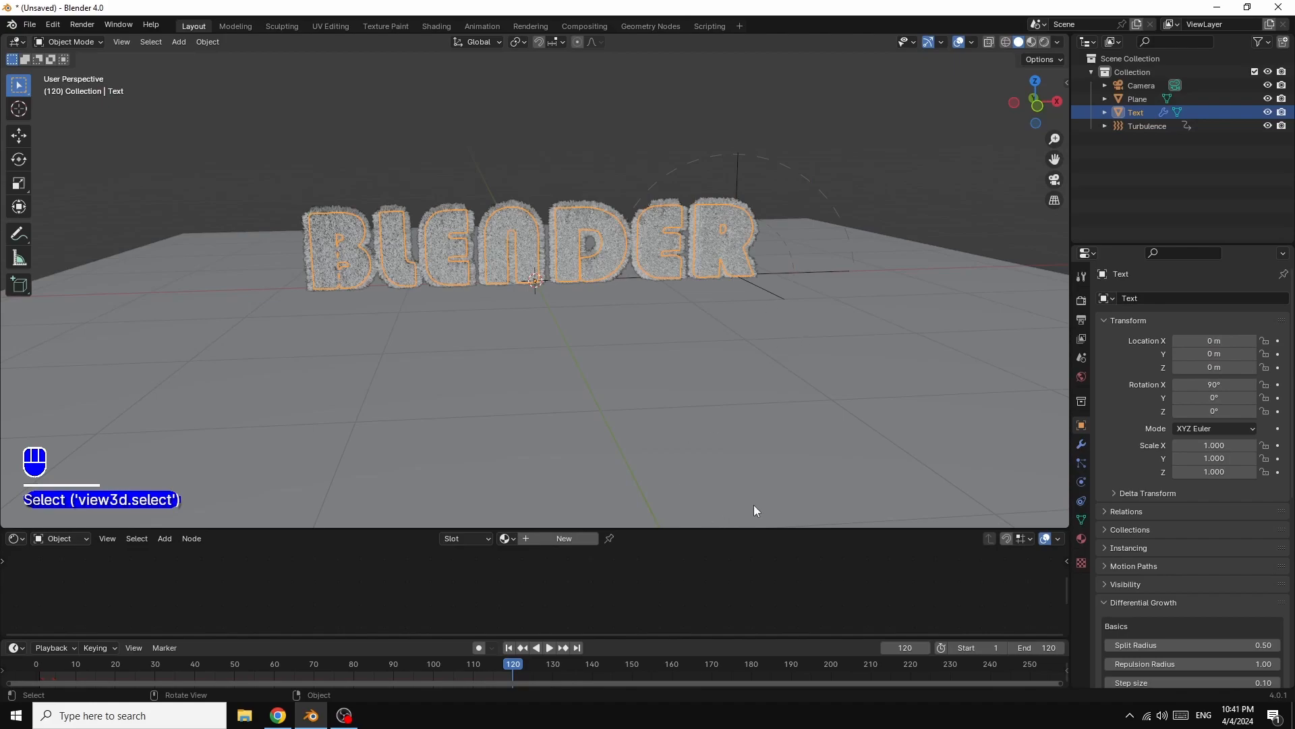
left_click(1081, 464)
scroll(1275, 503, "down", 1)
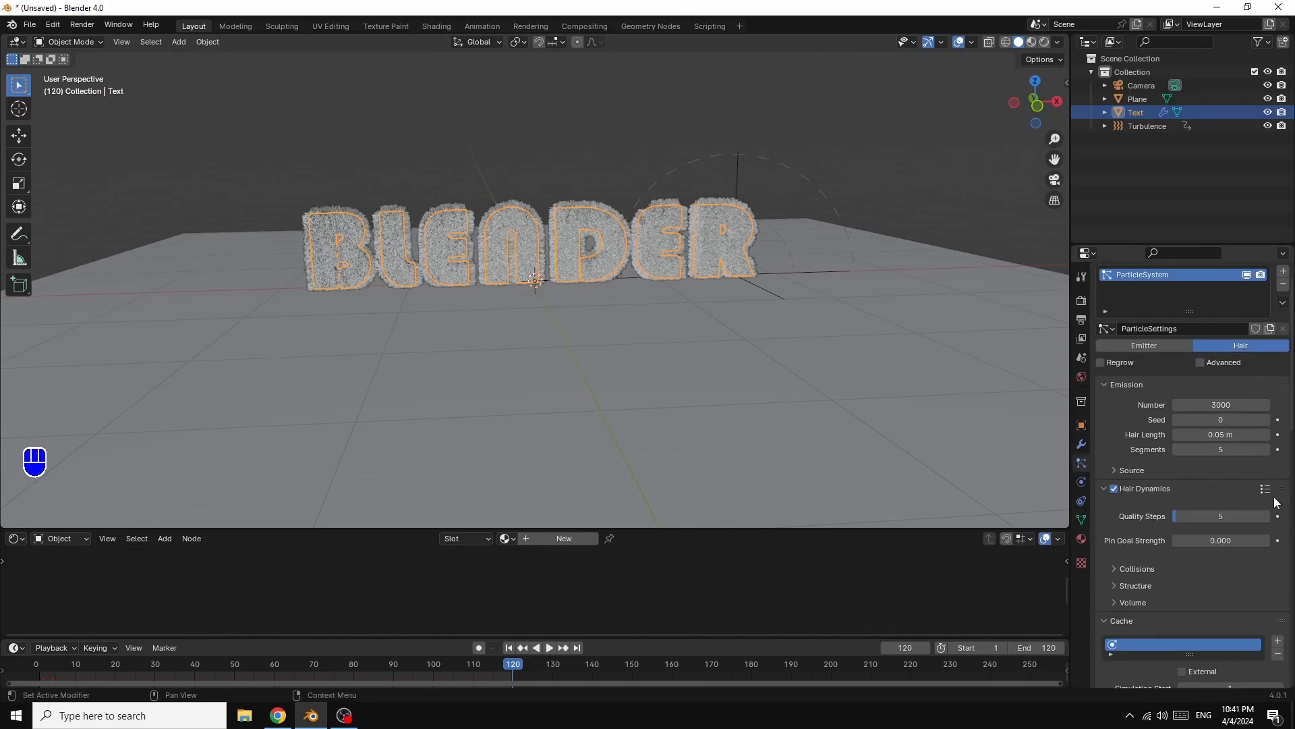
scroll(1275, 502, "down", 13)
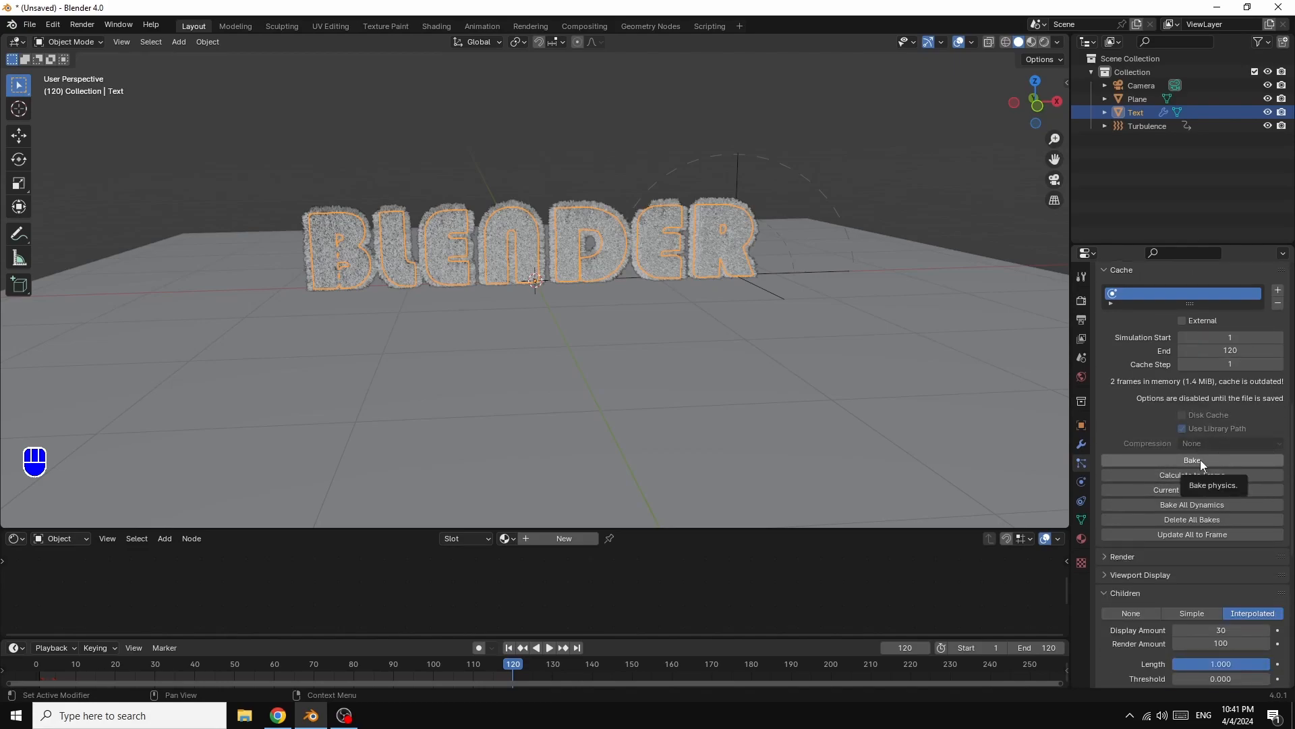
left_click(1200, 459)
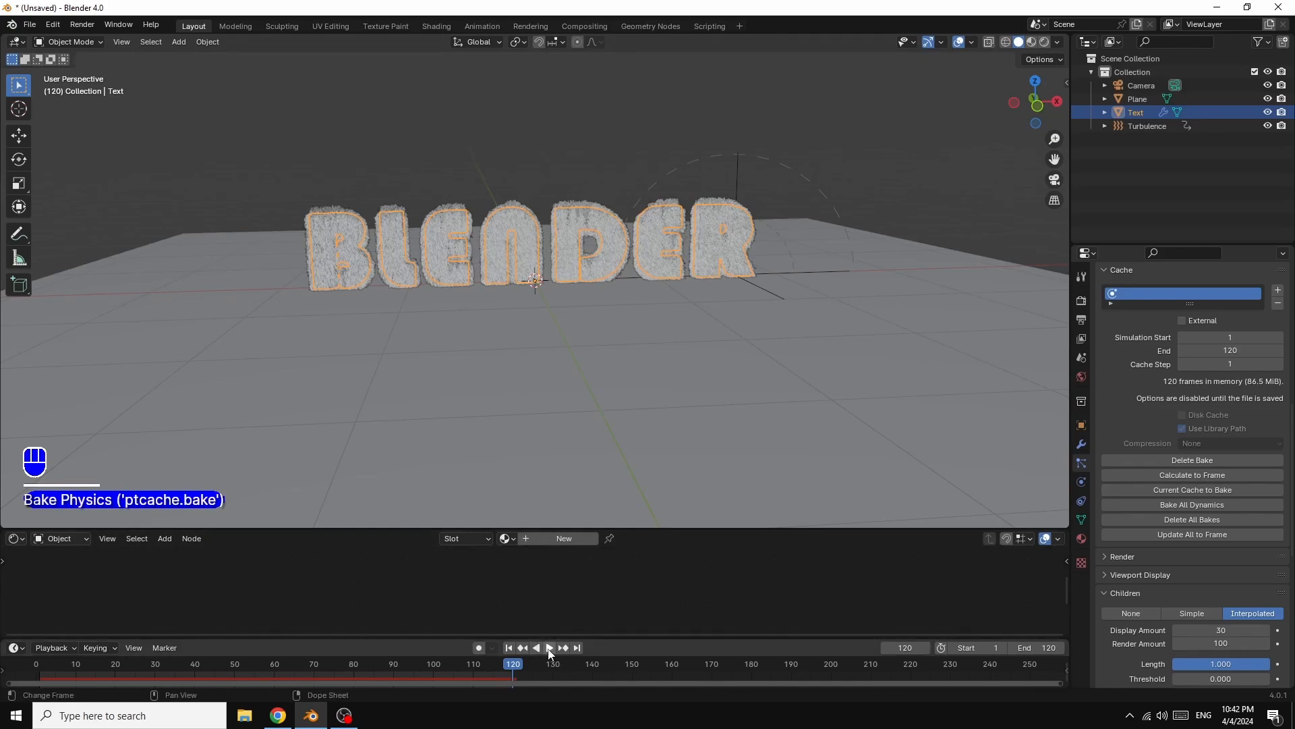
left_click(508, 647)
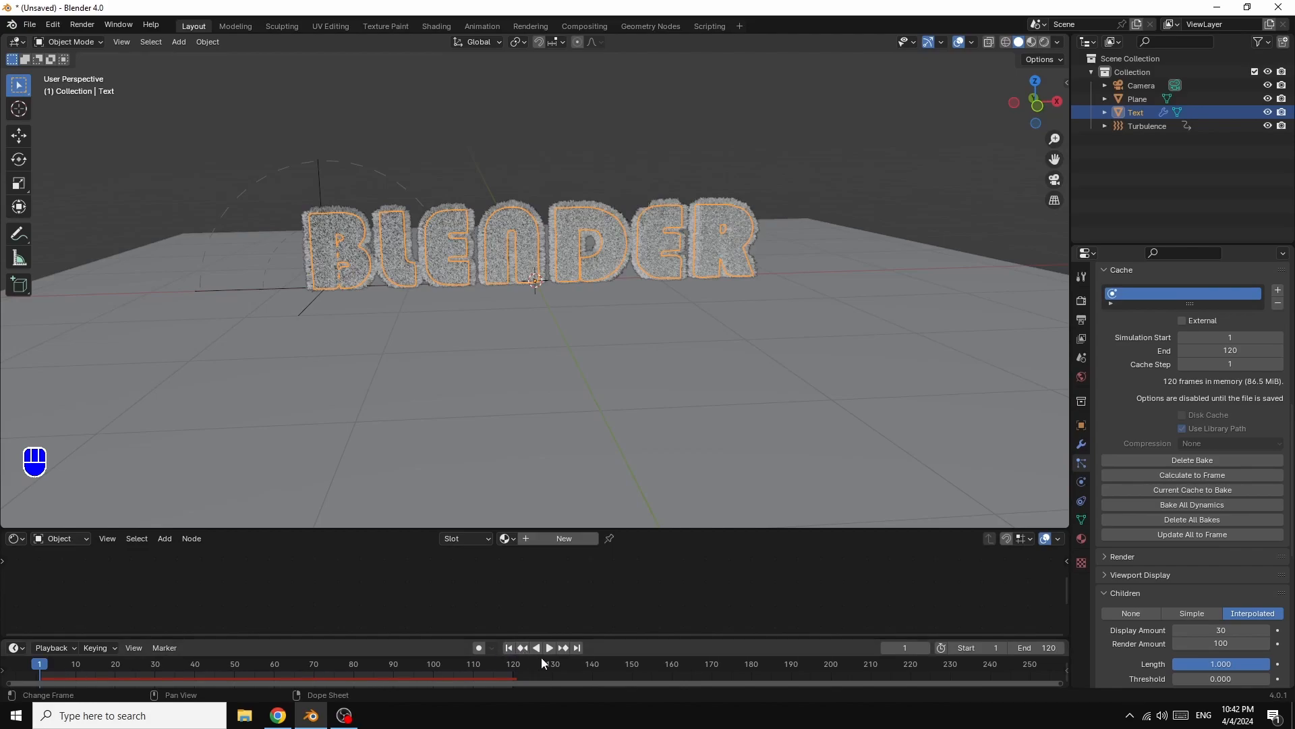
- Play back the baked hair animation to about frame 117 to check how the turbulence moves the fur
left_click(549, 647)
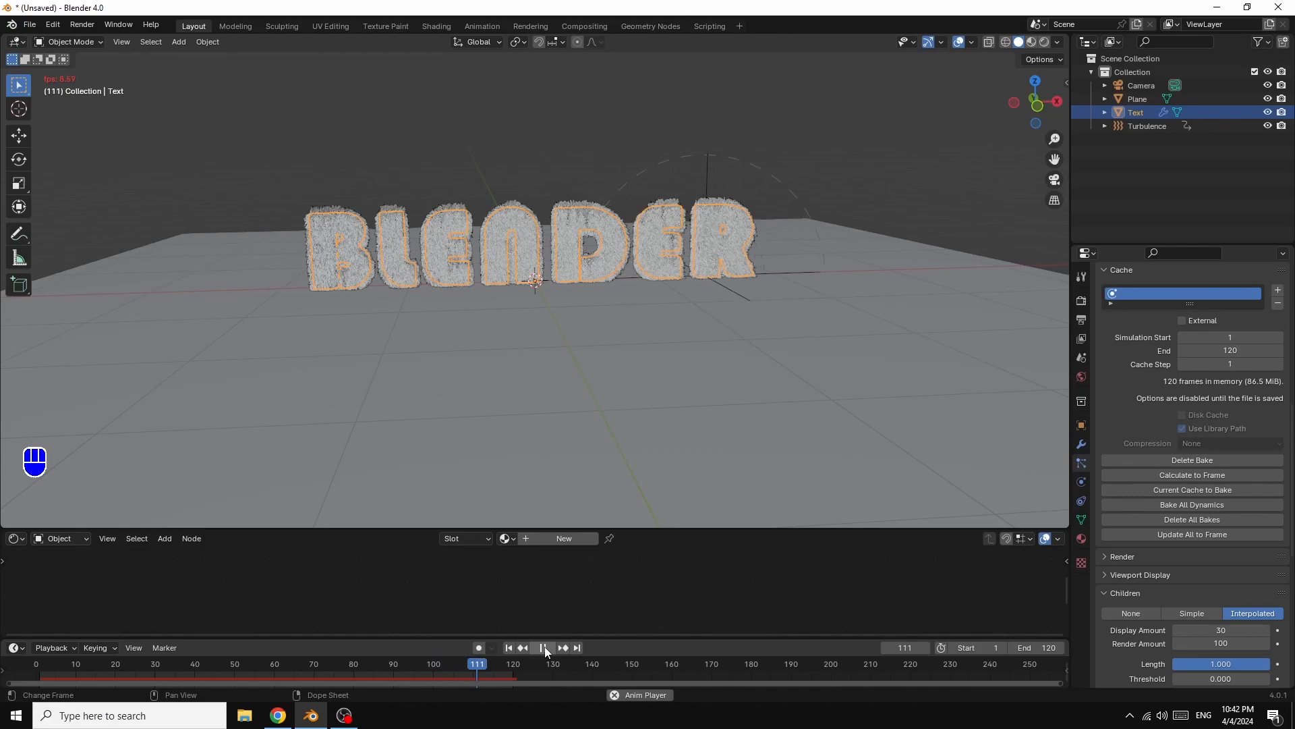
left_click(543, 648)
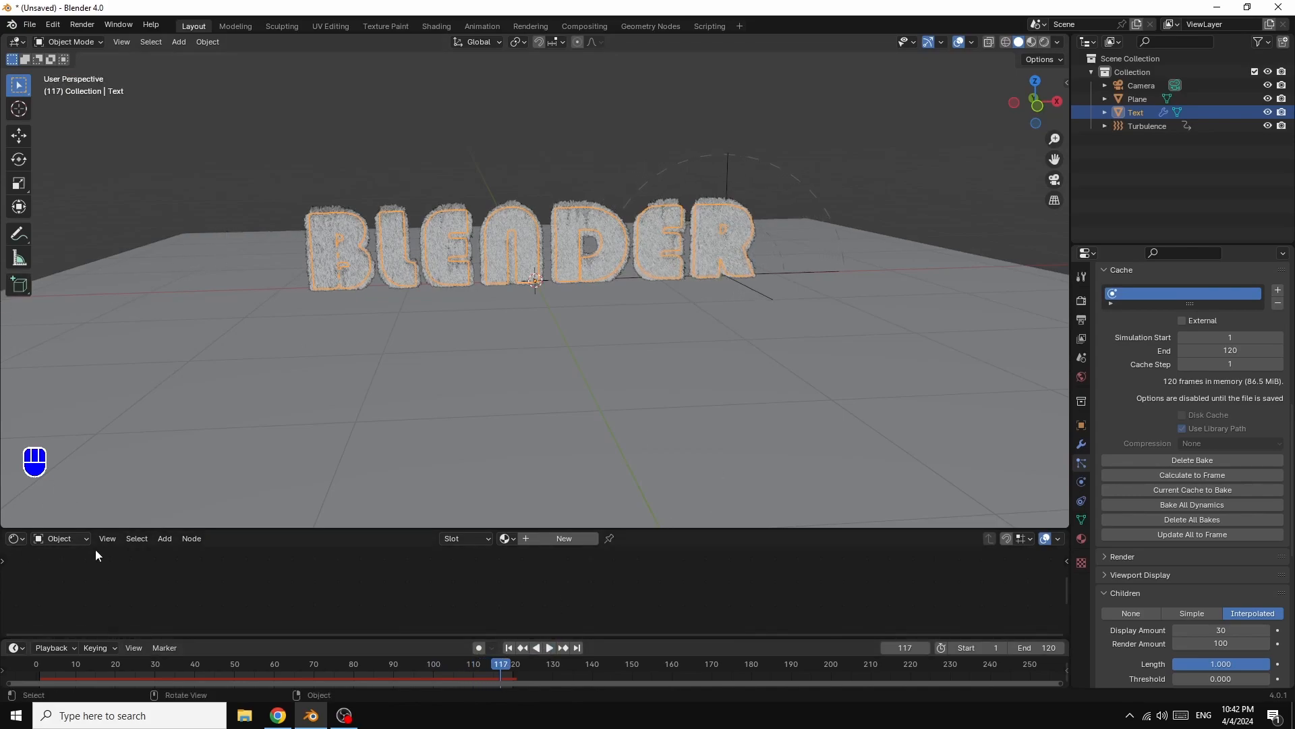
- Enlarge the shader editor, switch the viewport to Material Preview and create a new material for the floor plane
left_click(338, 525)
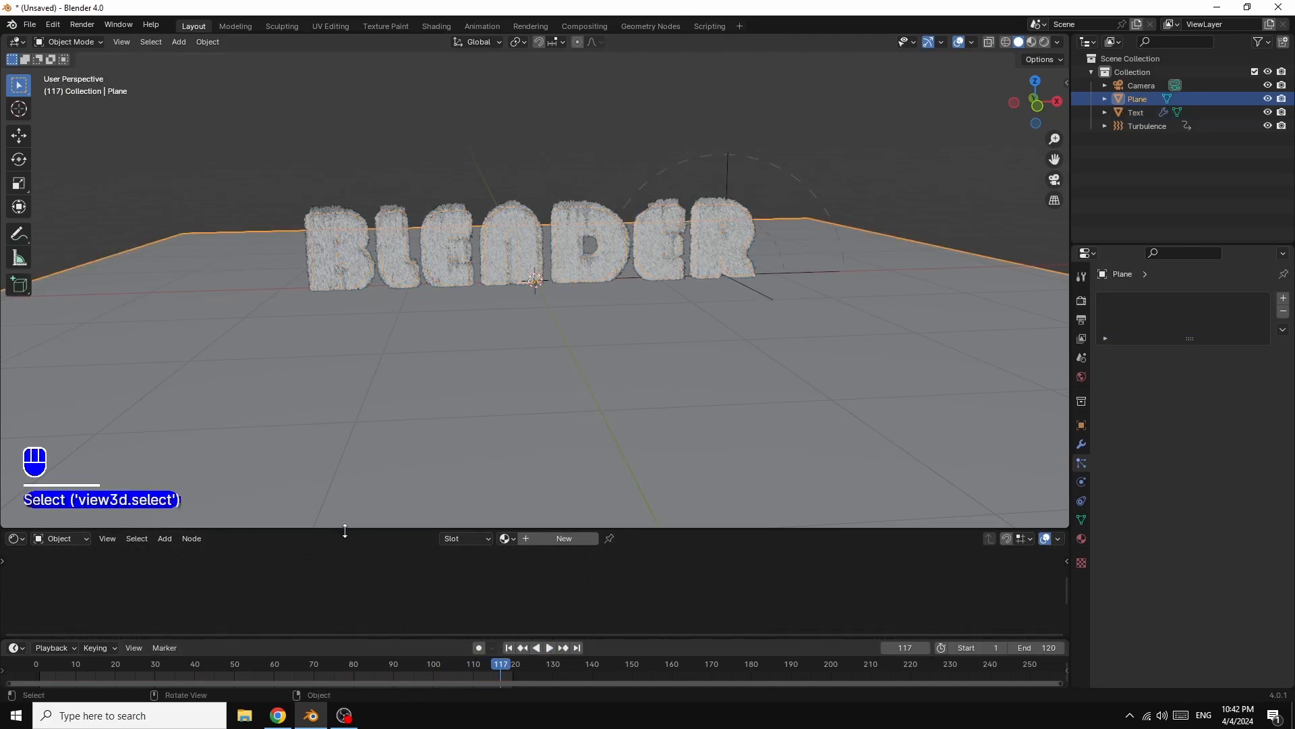
left_click_drag(345, 531, 370, 351)
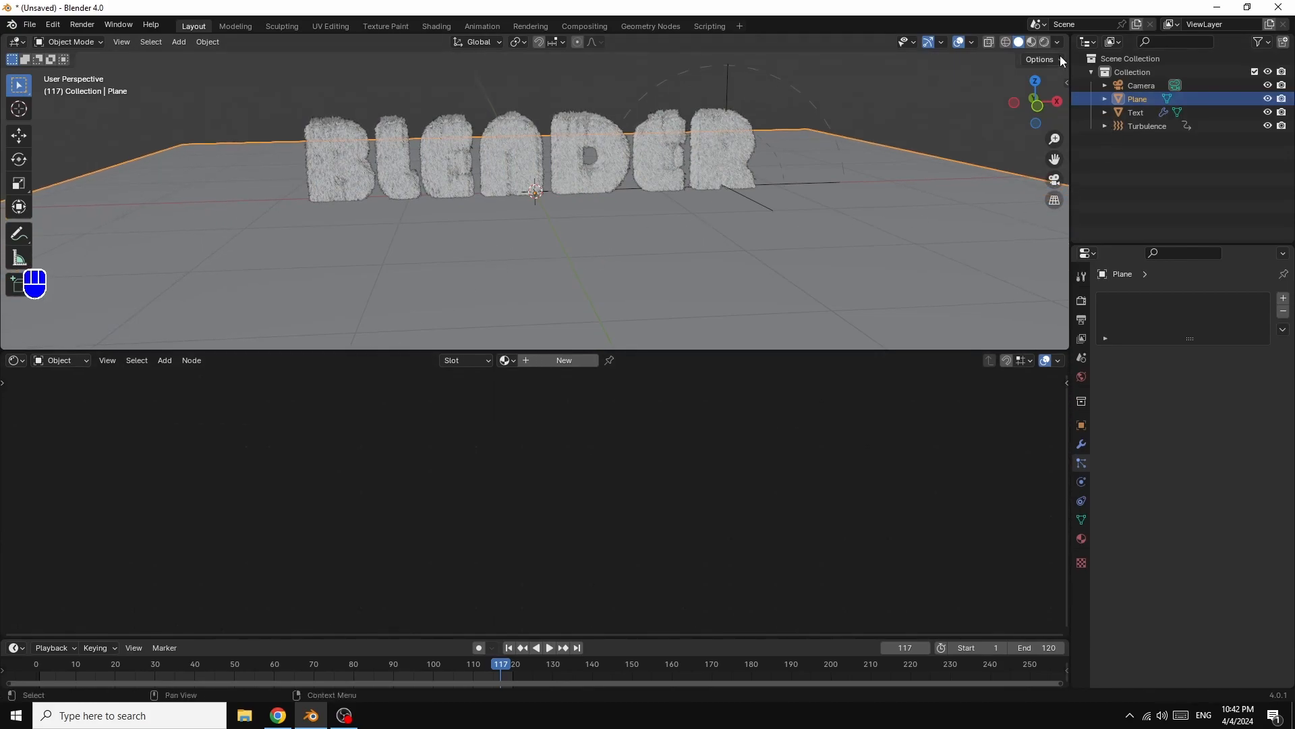
left_click(1031, 42)
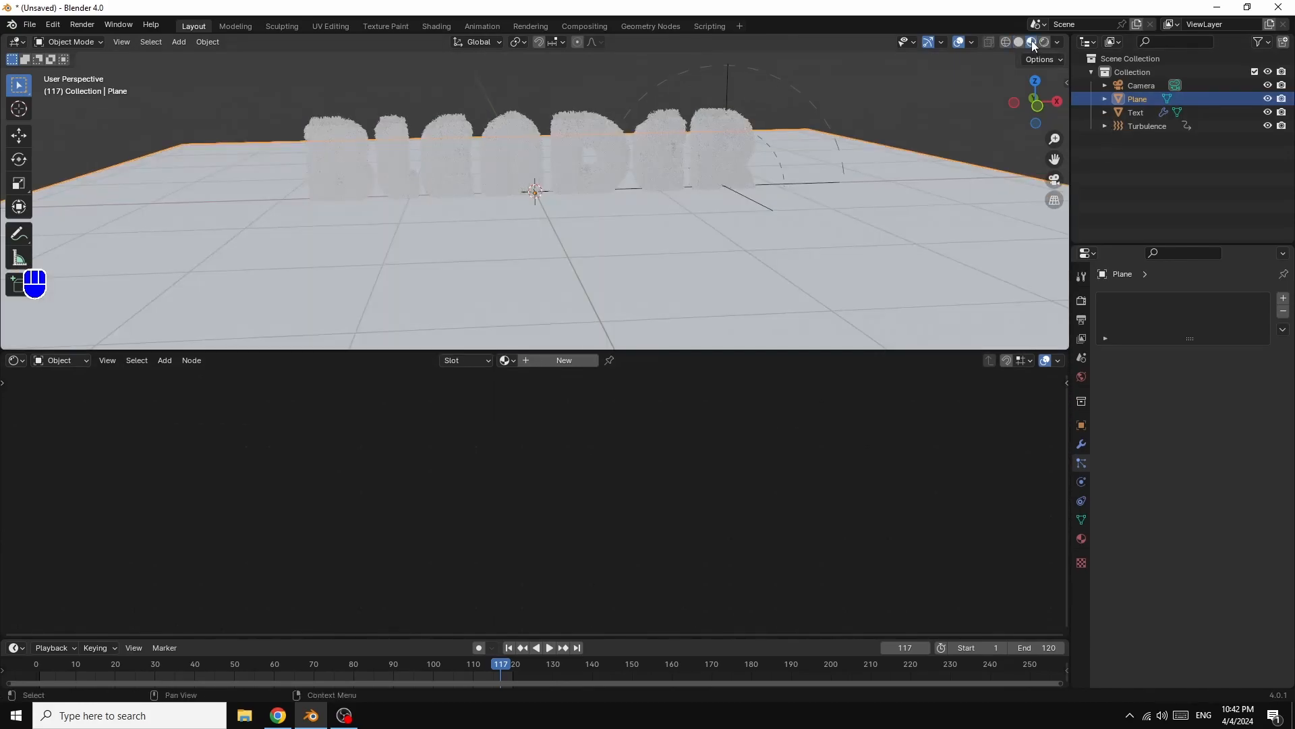
left_click(543, 261)
left_click(554, 363)
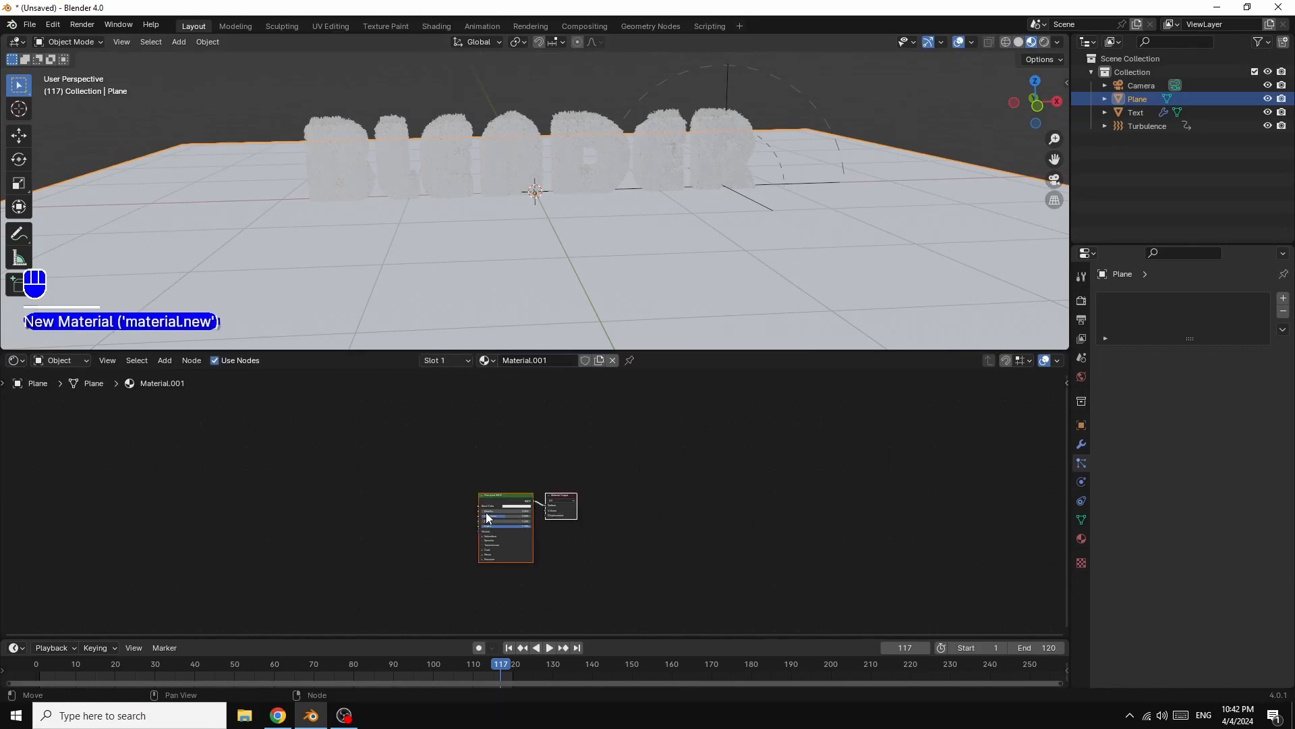
- Set the floor material's Metallic to 1 and its Roughness to 0.1
mouse_move(487, 511)
left_mouse_down()
mouse_move(532, 511)
mouse_move(492, 514)
left_mouse_up()
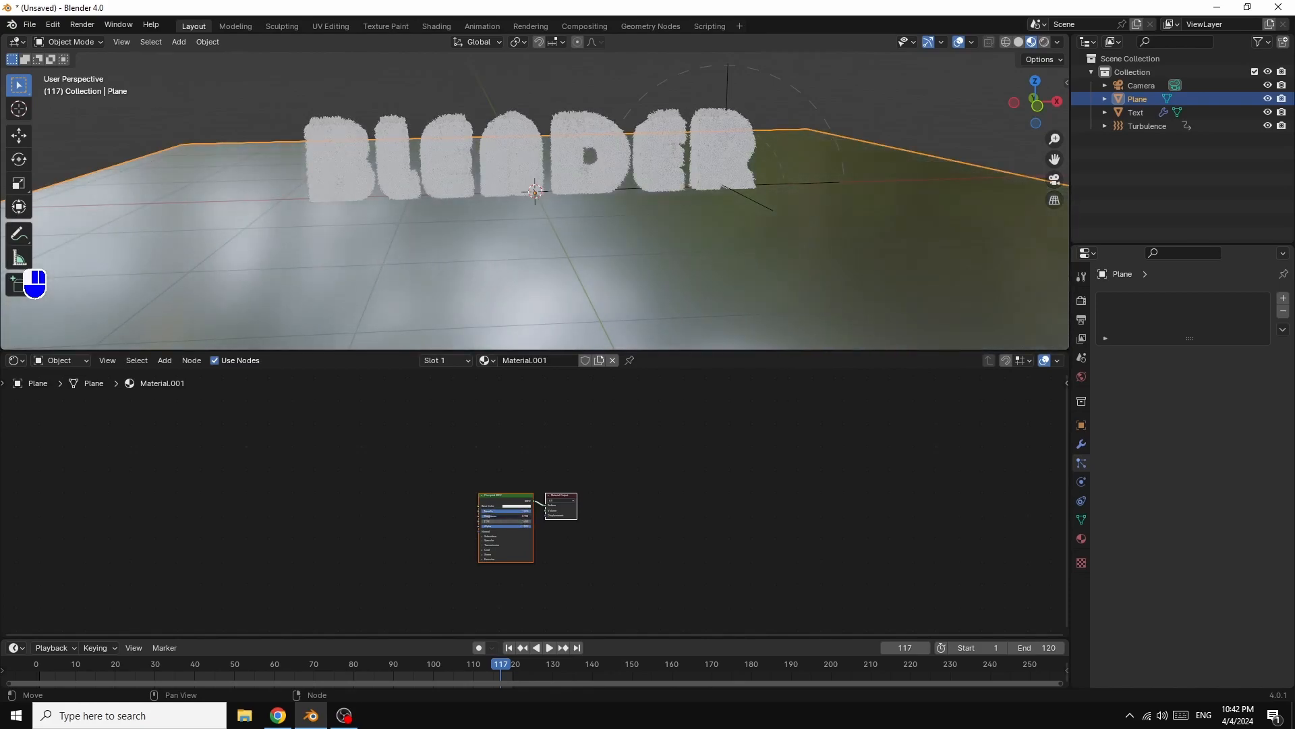
scroll(645, 530, "up", 6)
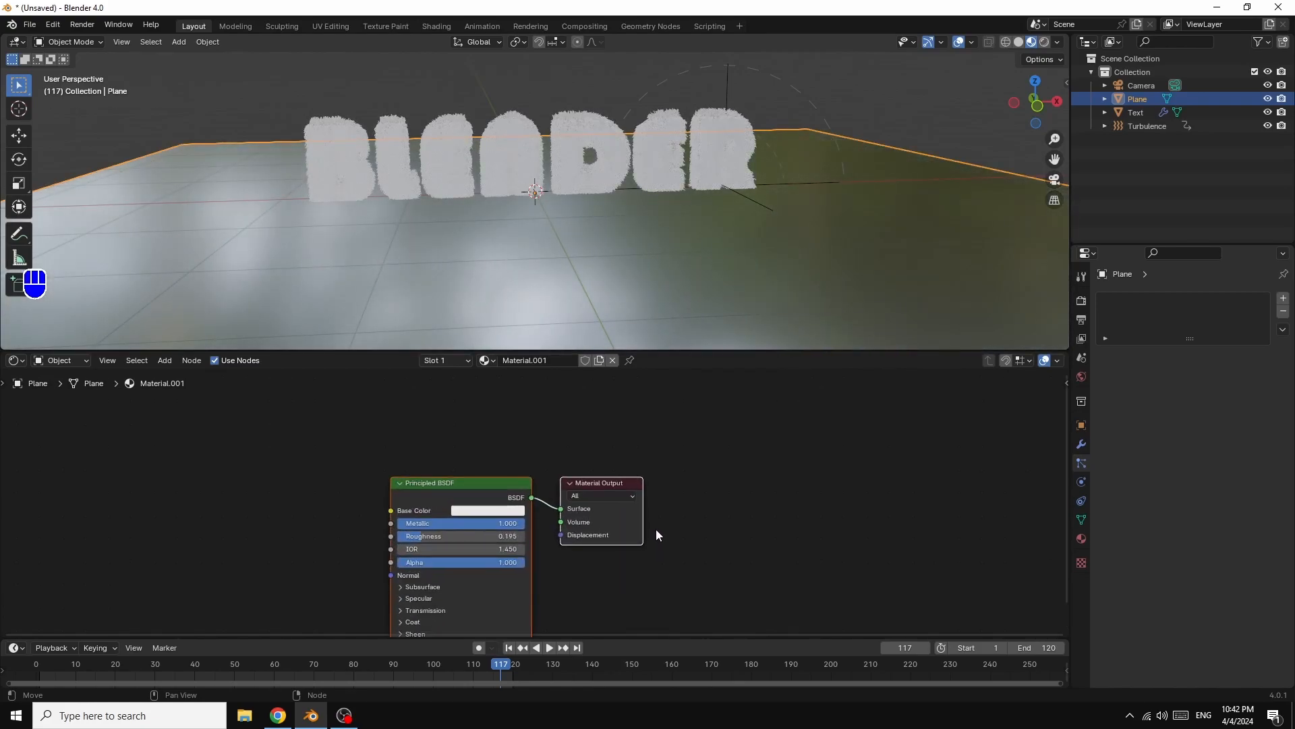
left_click_drag(472, 477, 587, 384)
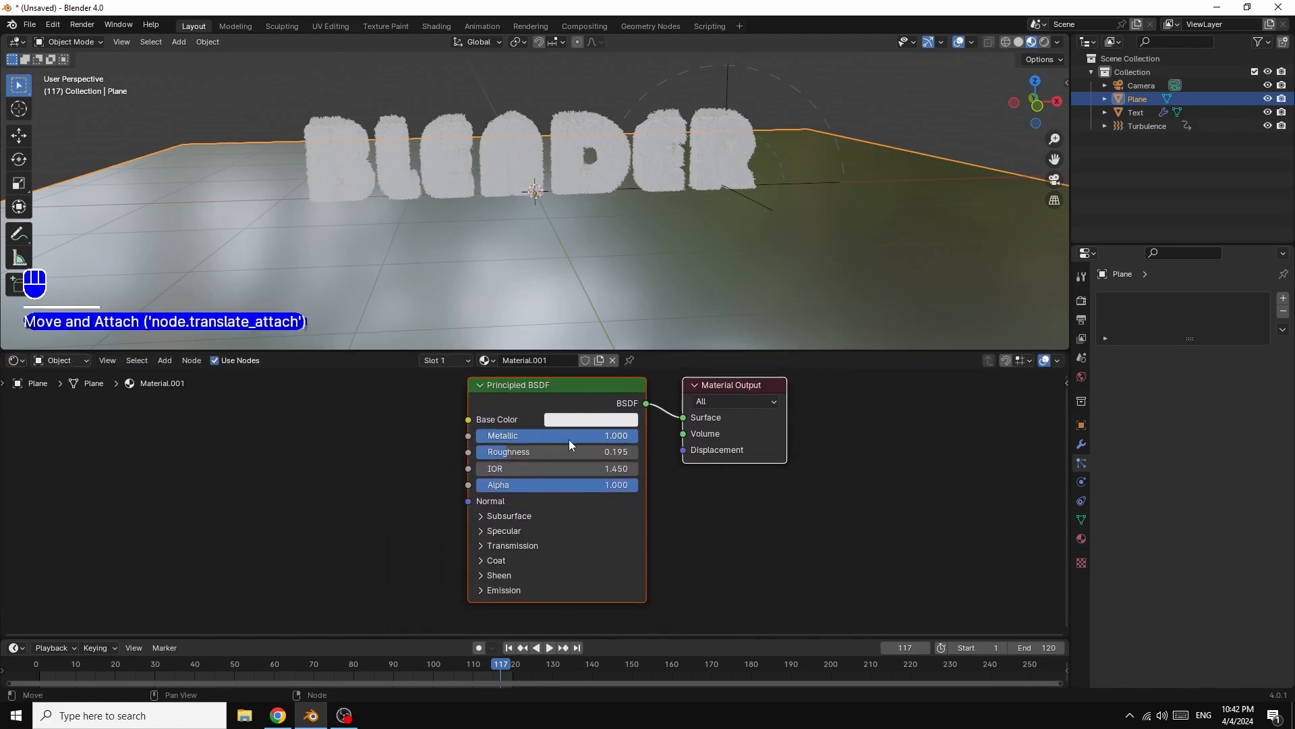
left_click(612, 451)
type("0.")
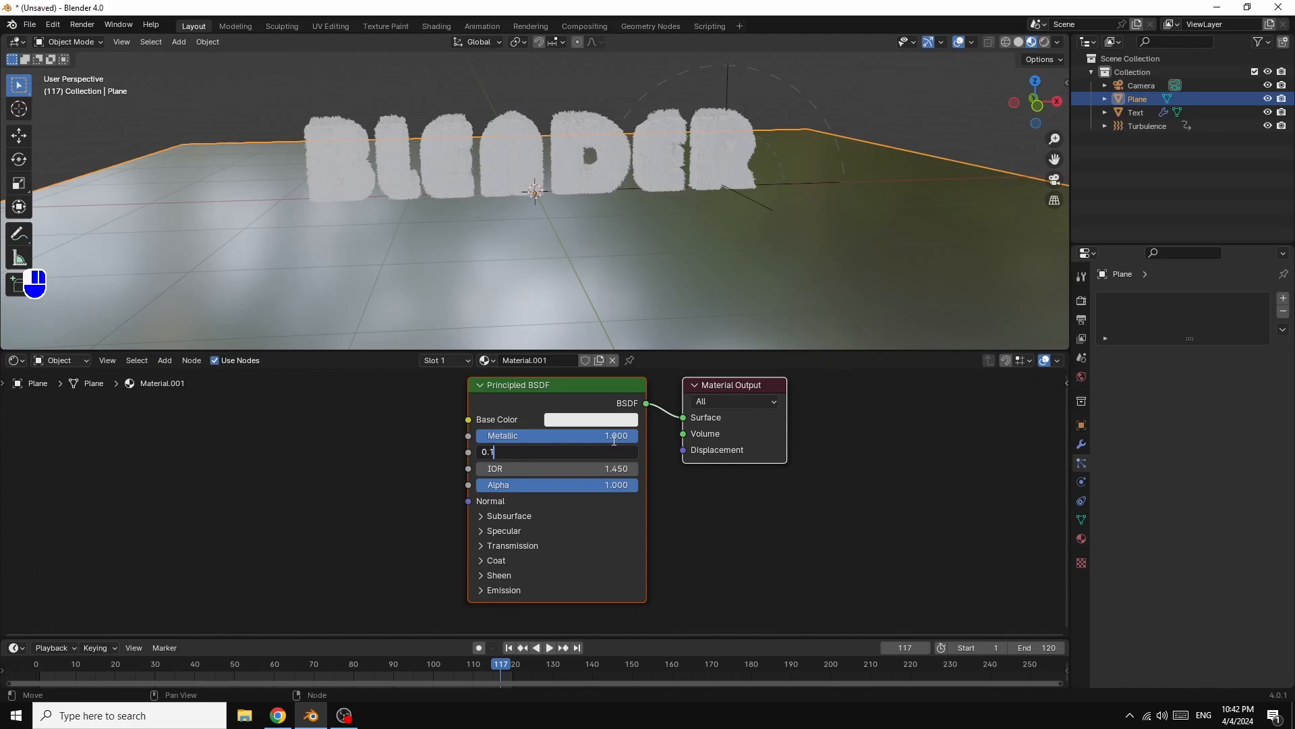
type("1")
key("Return")
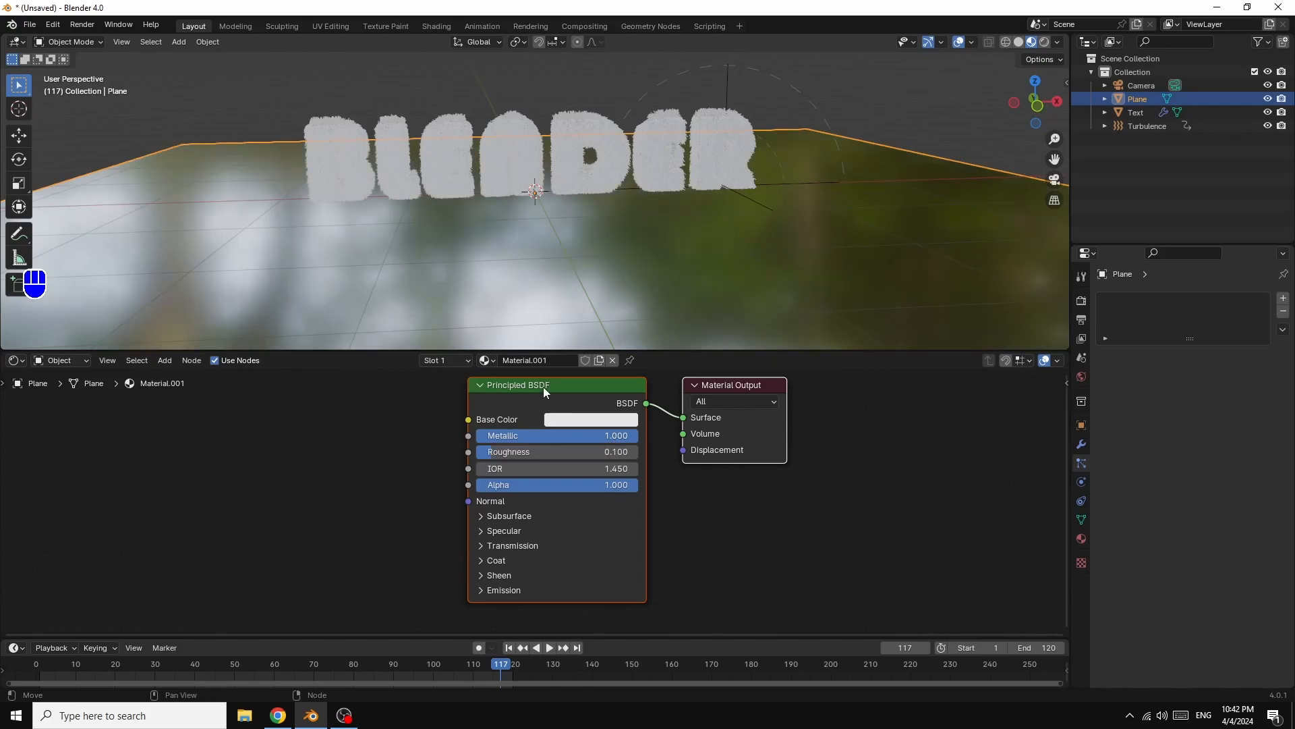
- Create a new material for the BLENDER text and move its nodes aside to make room before the Principled BSDF
left_click(574, 132)
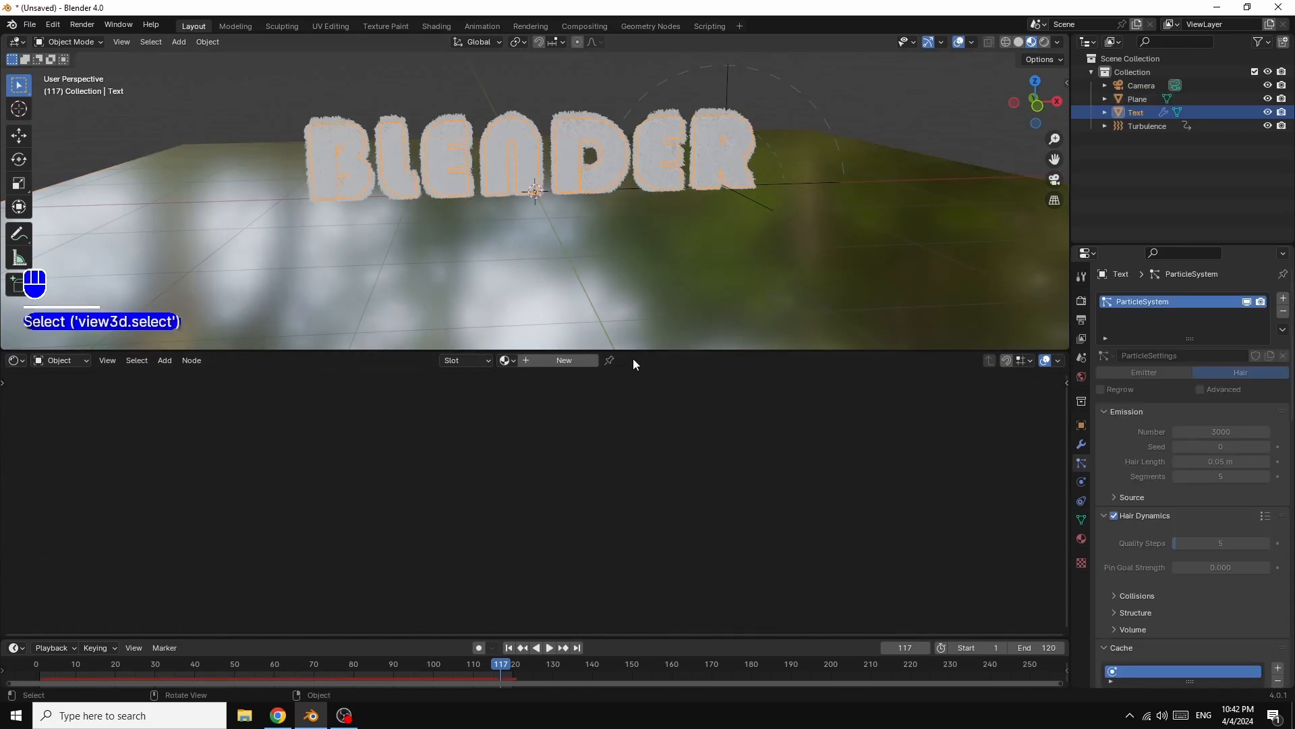
left_click(569, 358)
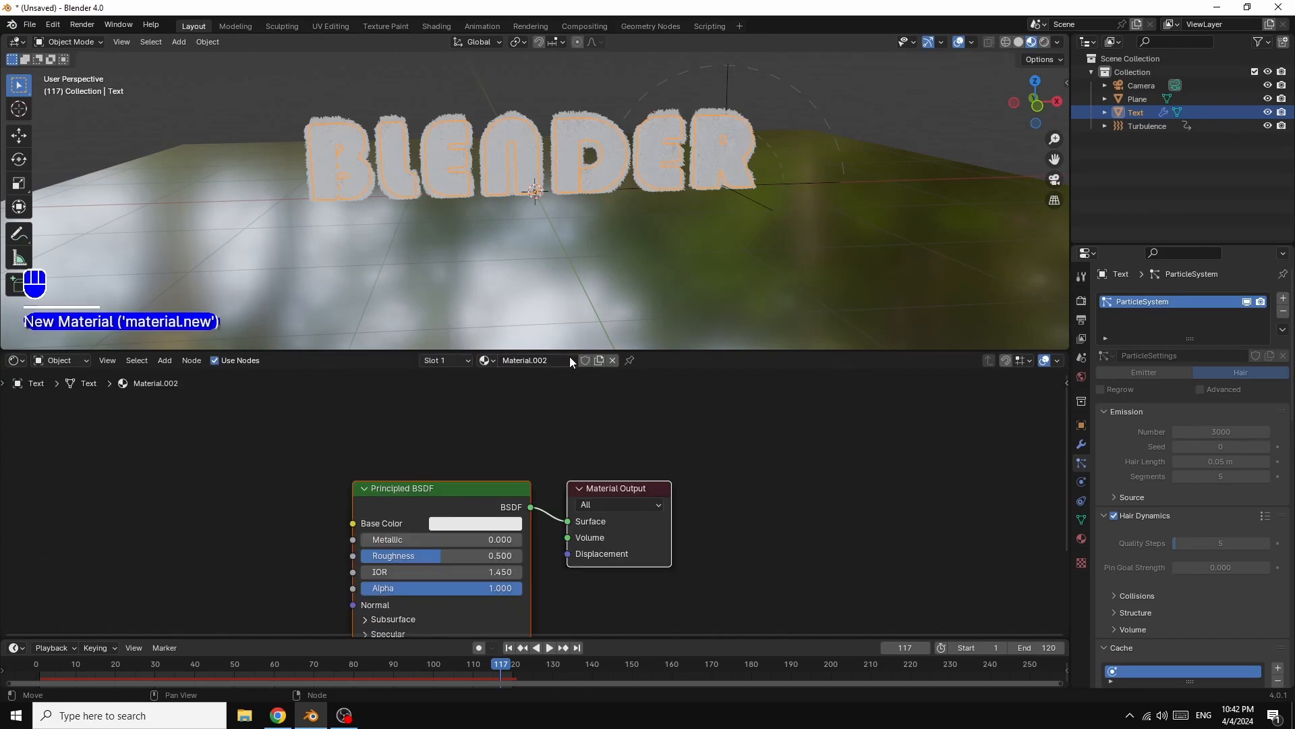
left_click_drag(455, 488, 684, 399)
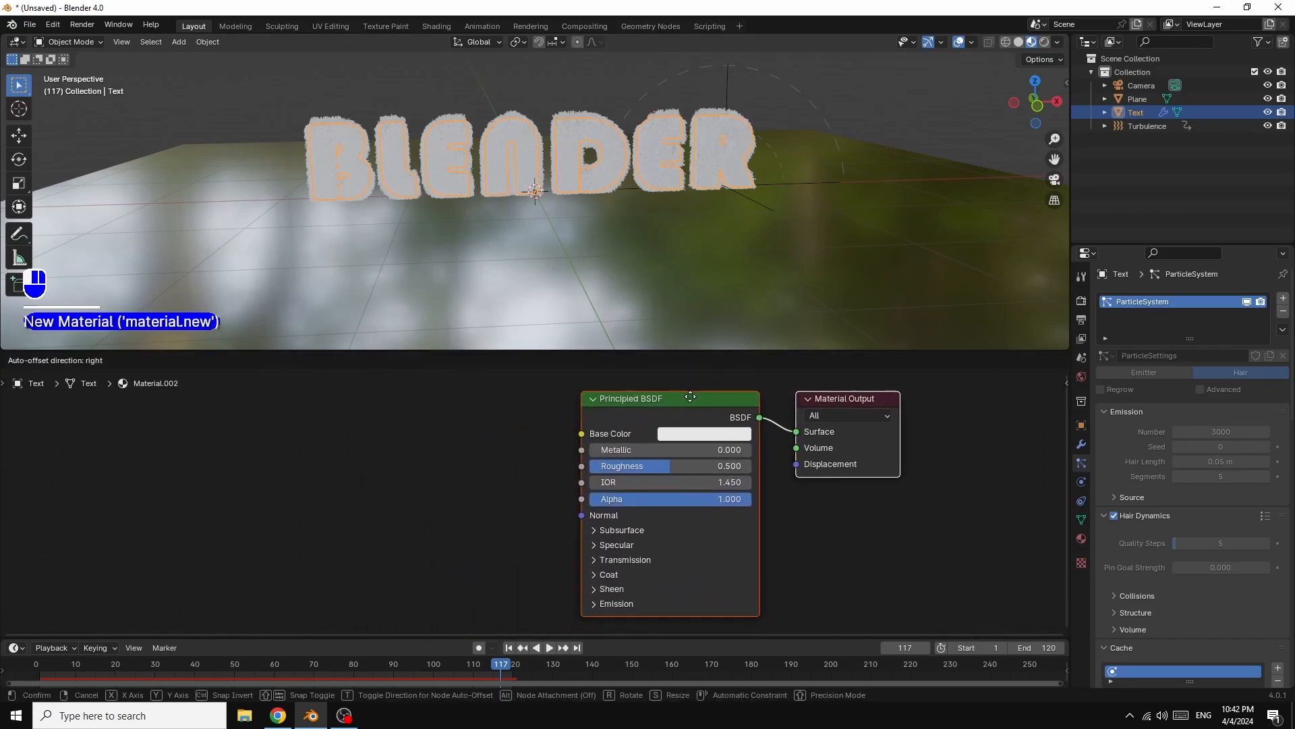
- Add a Color Ramp node before the Principled BSDF and a Voronoi Texture node before the Color Ramp
left_click(165, 362)
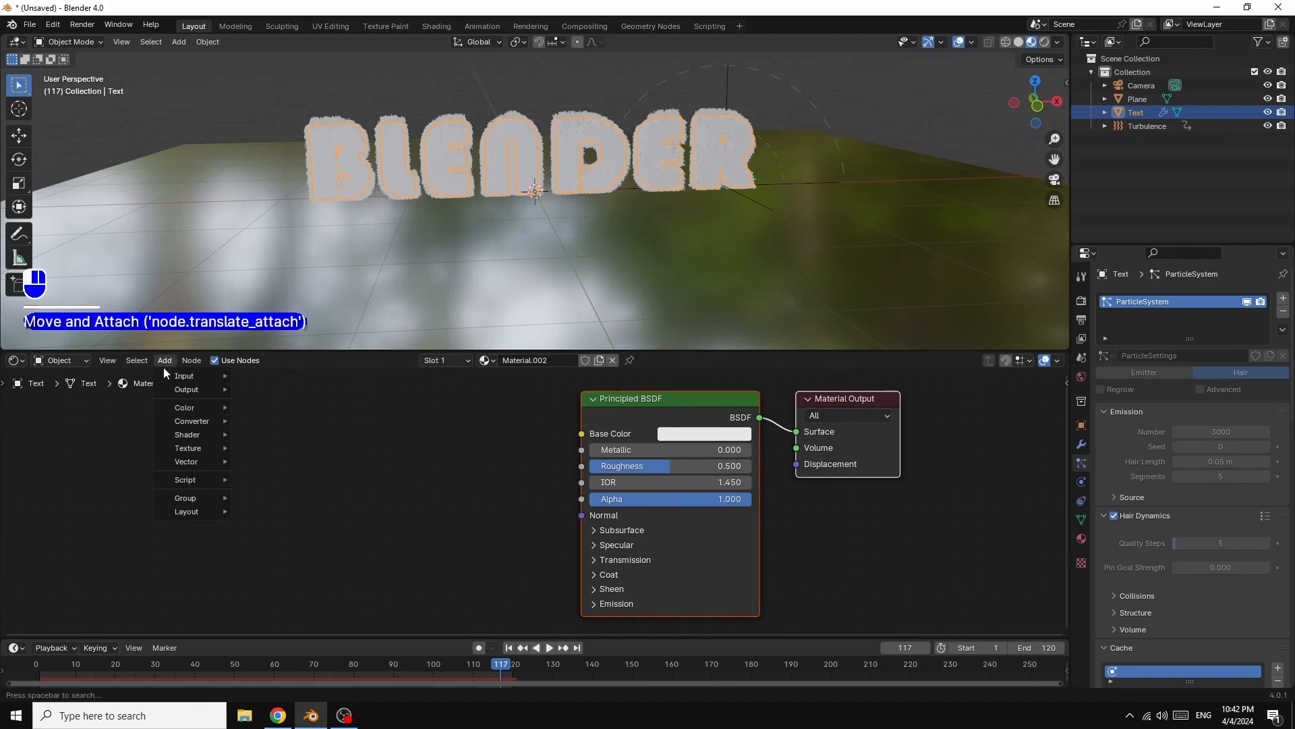
mouse_move(181, 419)
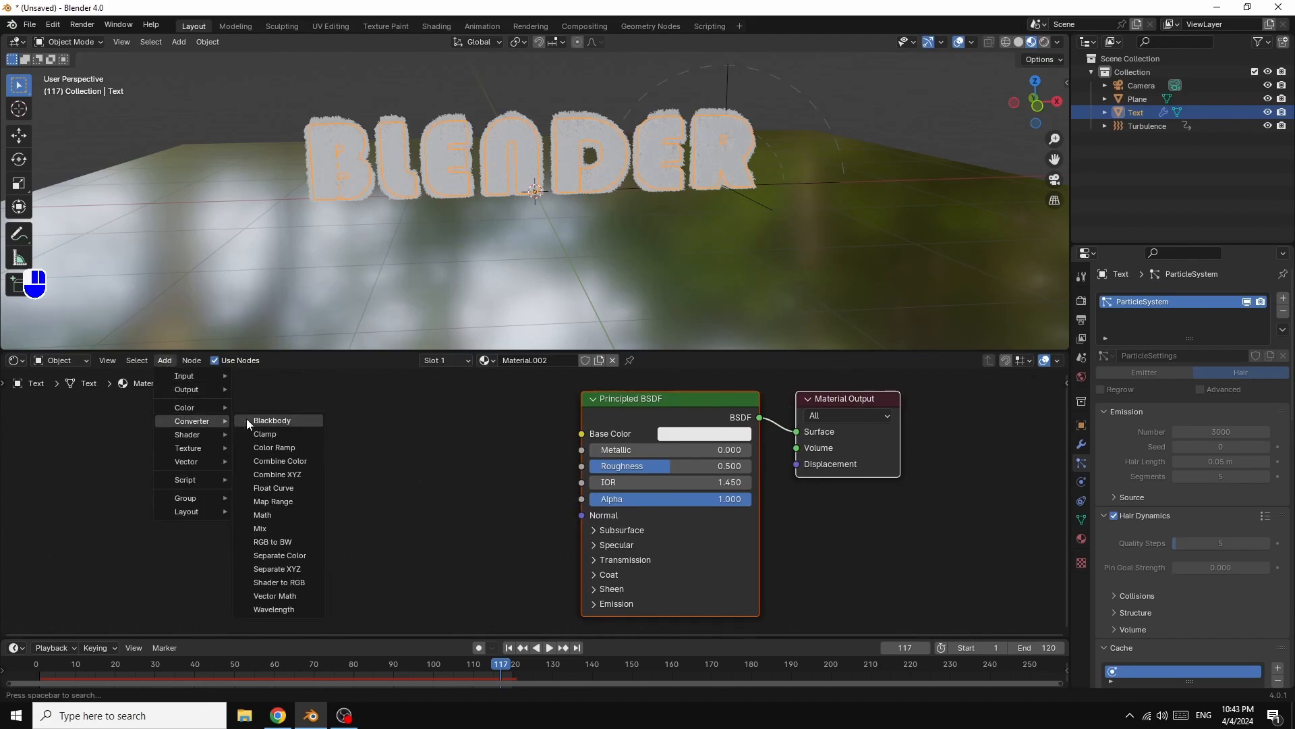
left_click(274, 448)
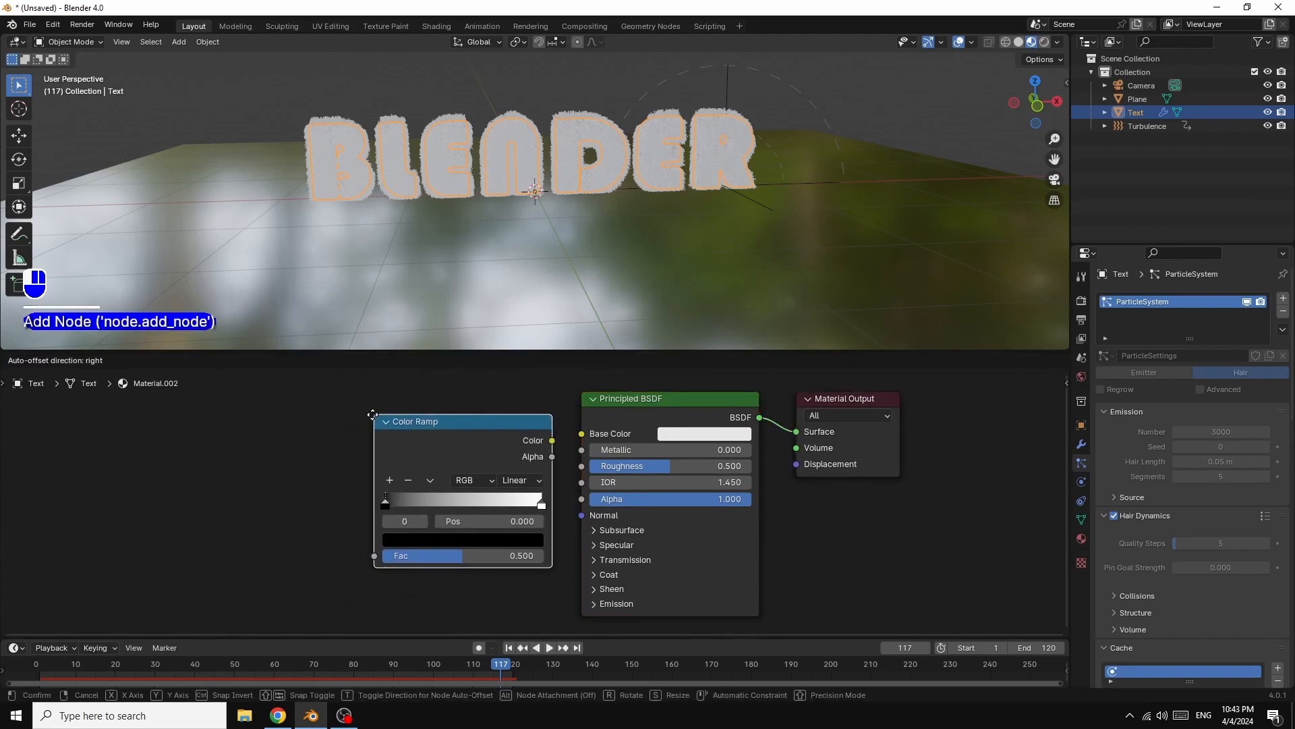
left_click(348, 419)
left_click(166, 361)
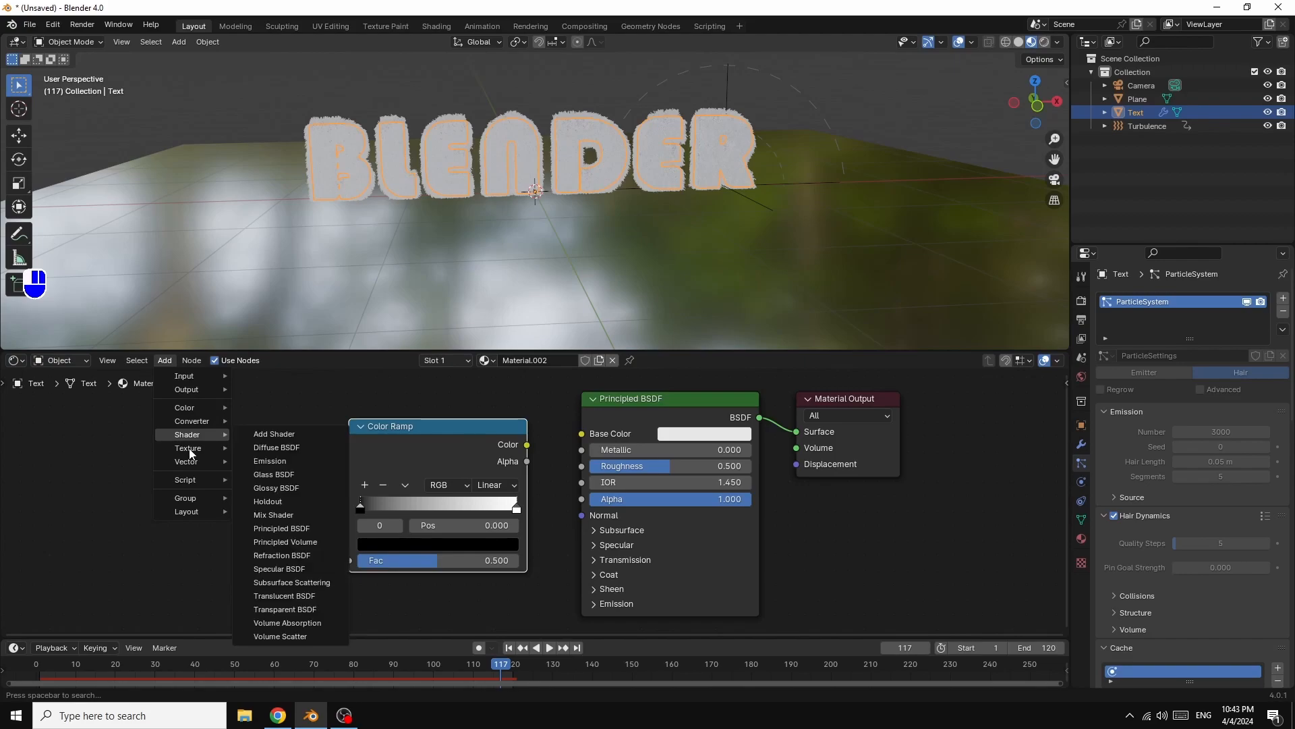
mouse_move(181, 451)
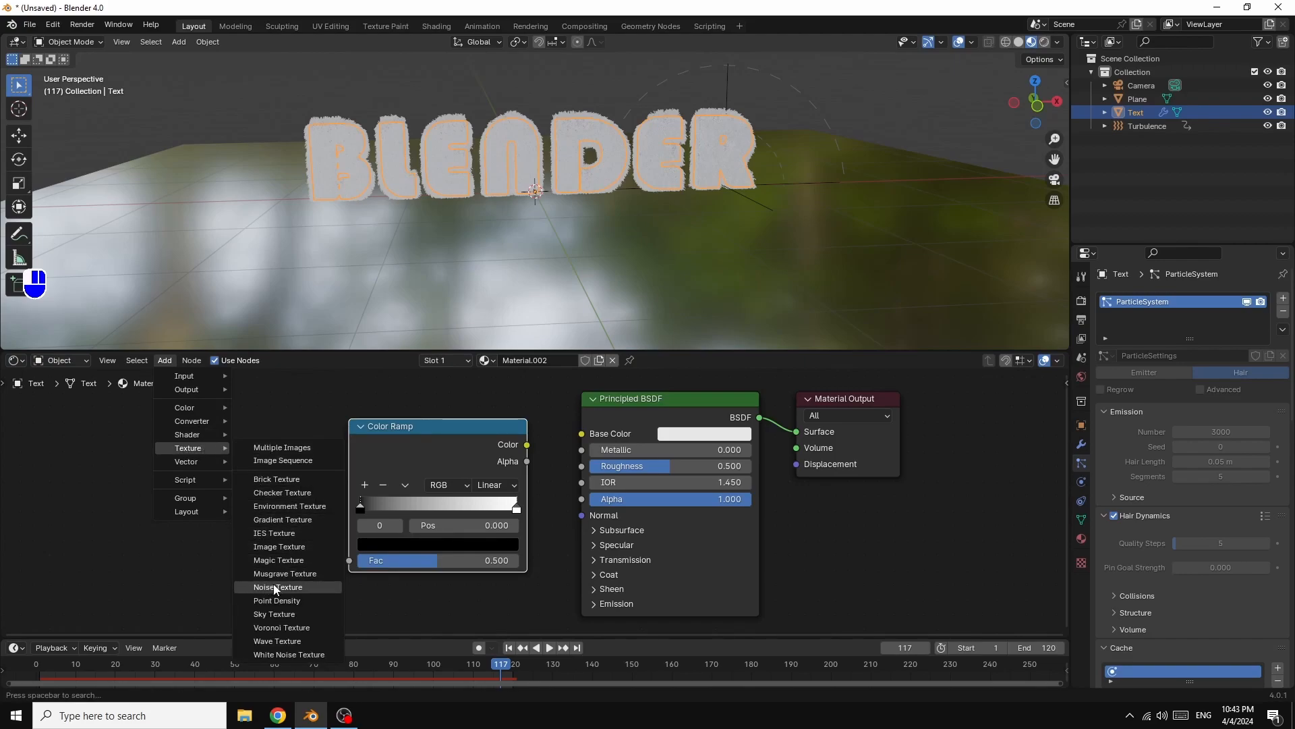
left_click(282, 627)
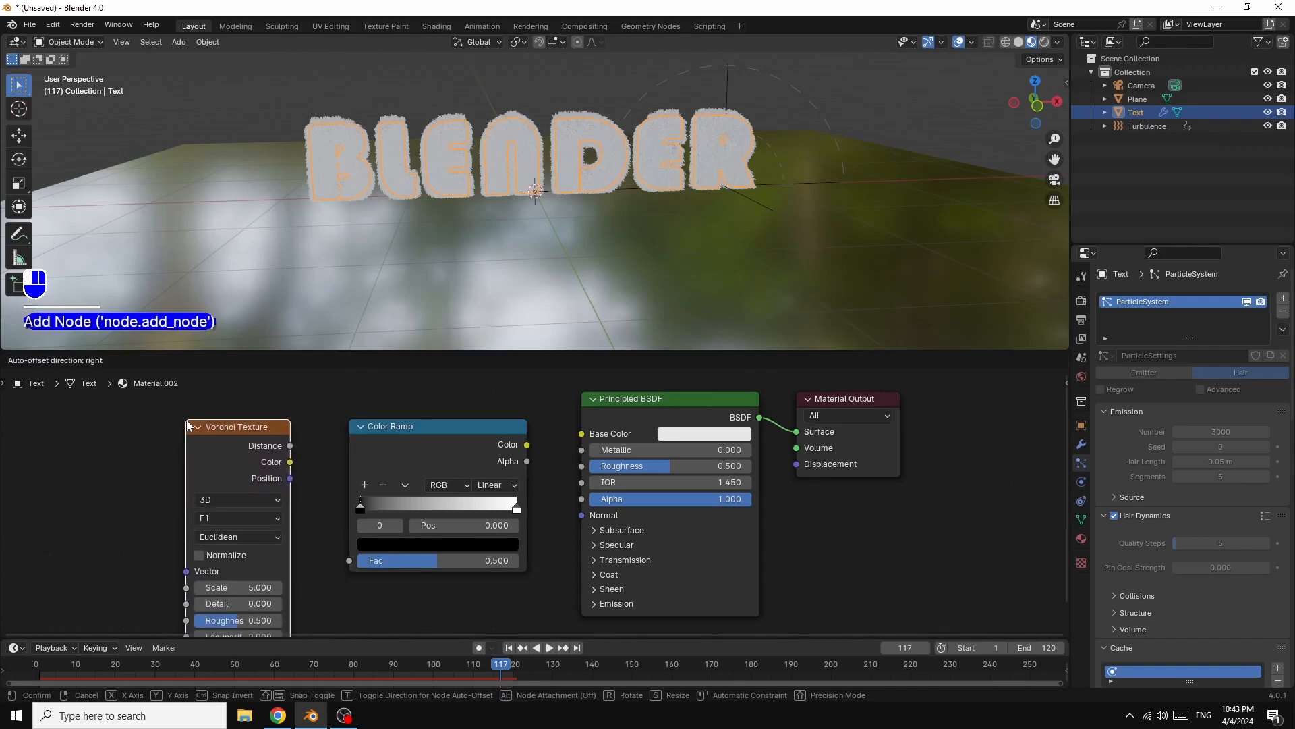
left_click(233, 454)
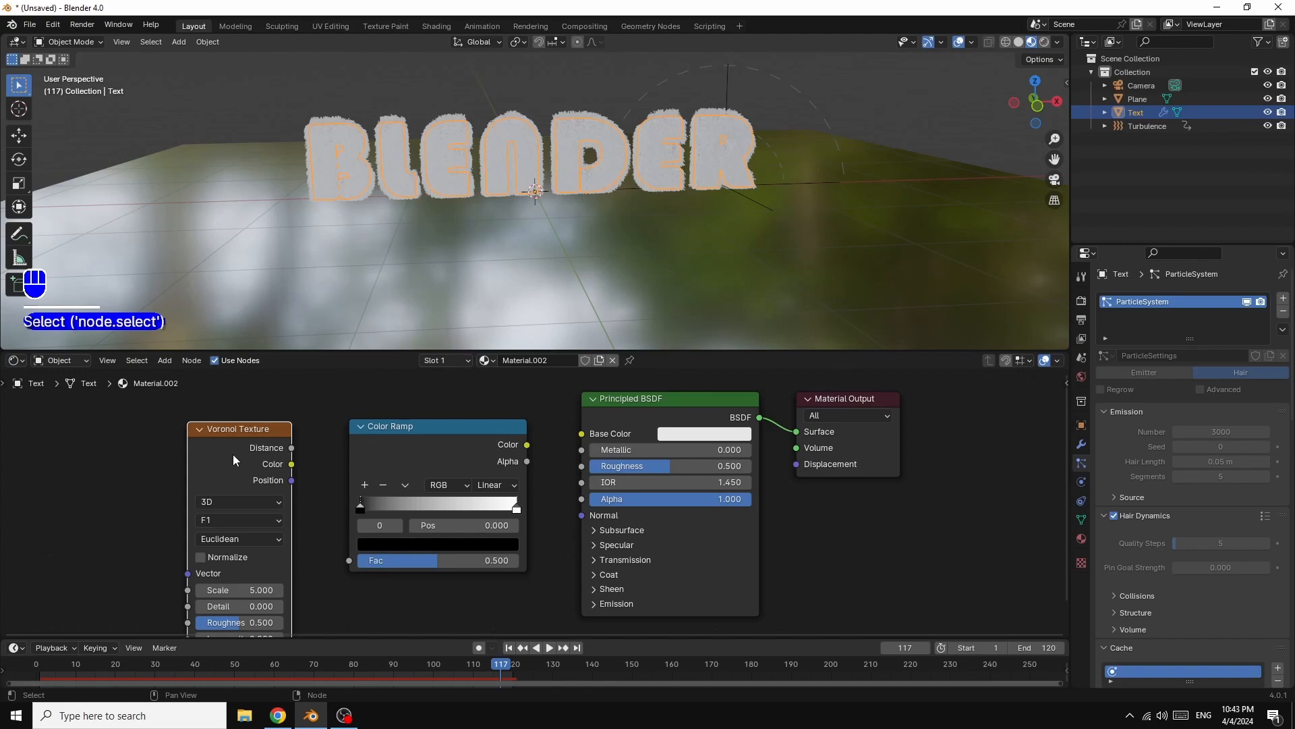
- Add Texture Coordinate and Mapping nodes to the Voronoi Texture and shift the whole node tree so they fit in view
key("ctrl+t")
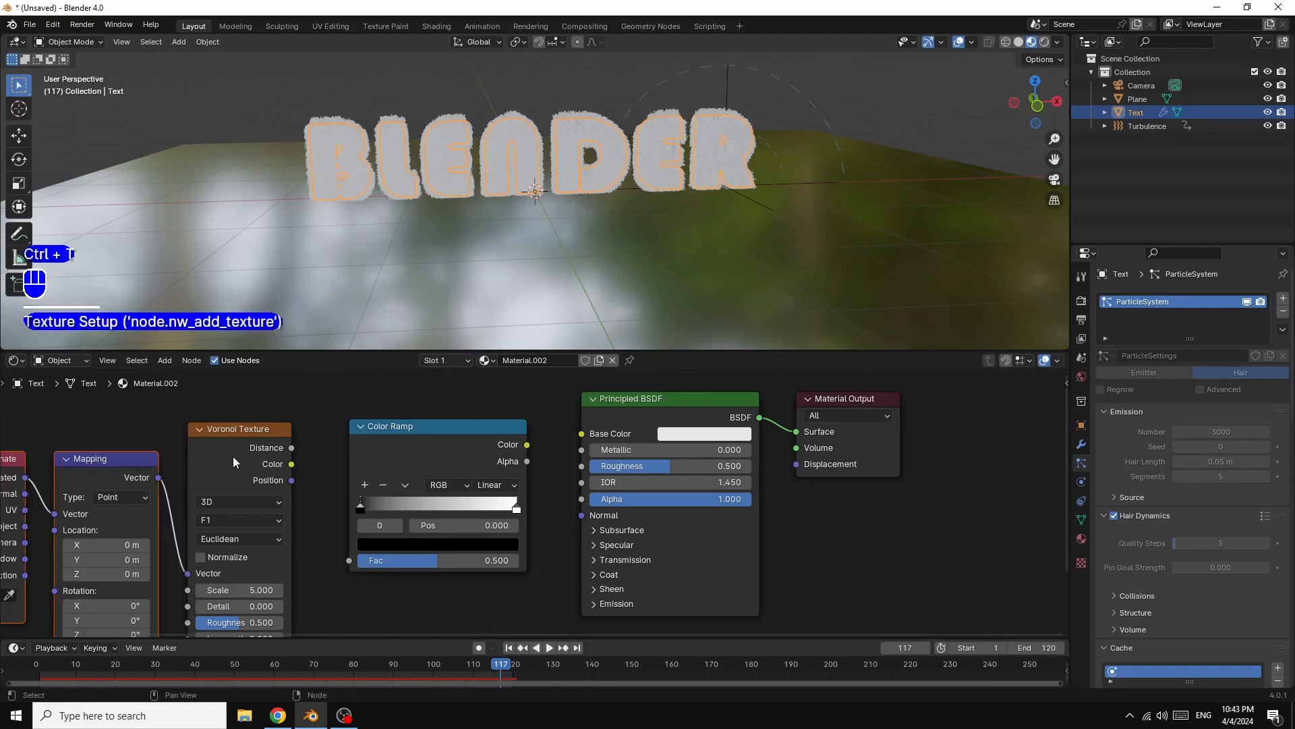
left_click_drag(941, 395, 6, 577)
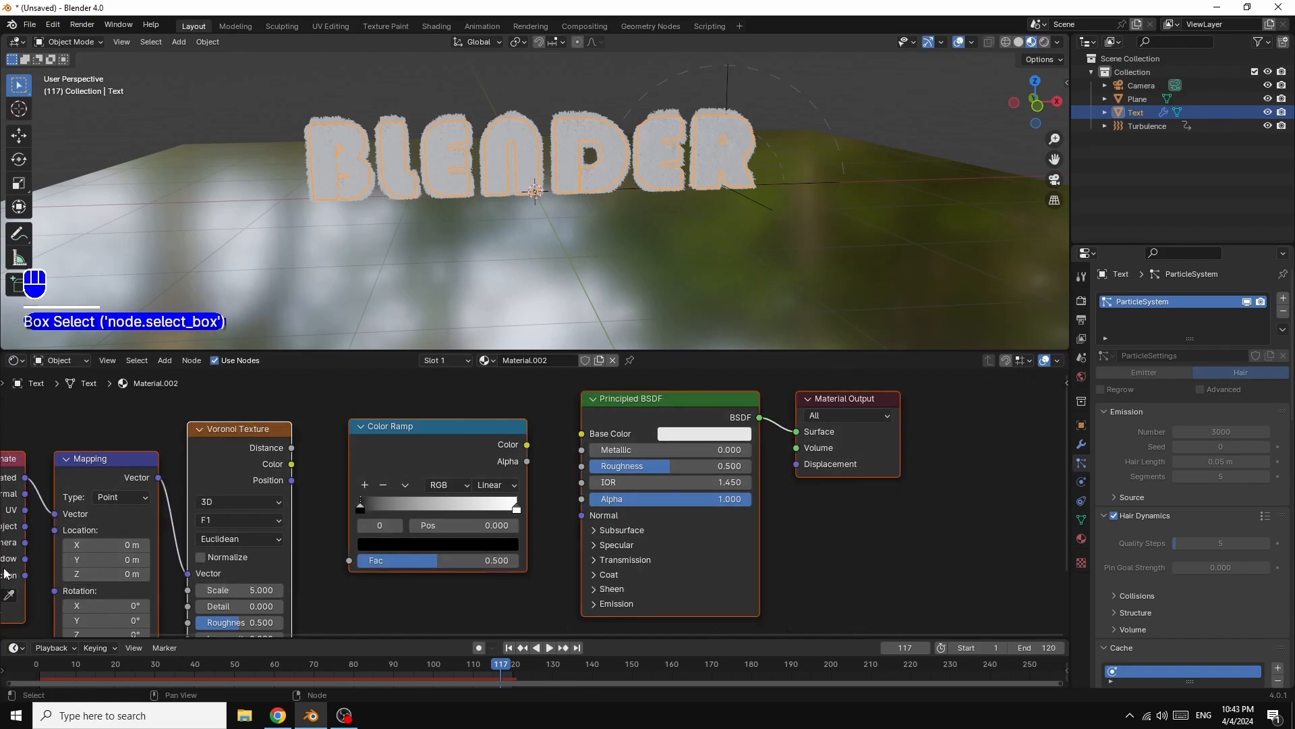
left_click_drag(8, 470, 202, 474)
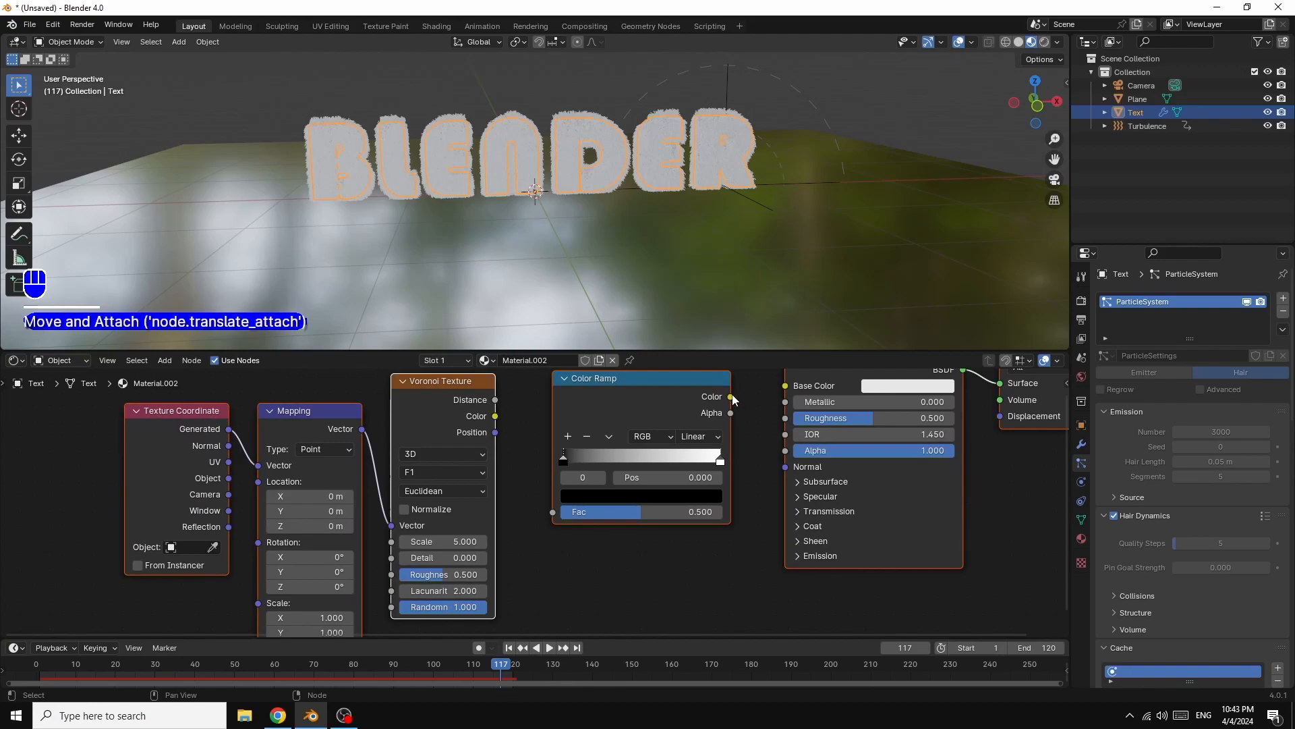
- Link the Color Ramp's Color to Base Color, the Voronoi Distance to the ramp's Fac, and Object coordinates to the Mapping vector
left_click_drag(731, 396, 785, 386)
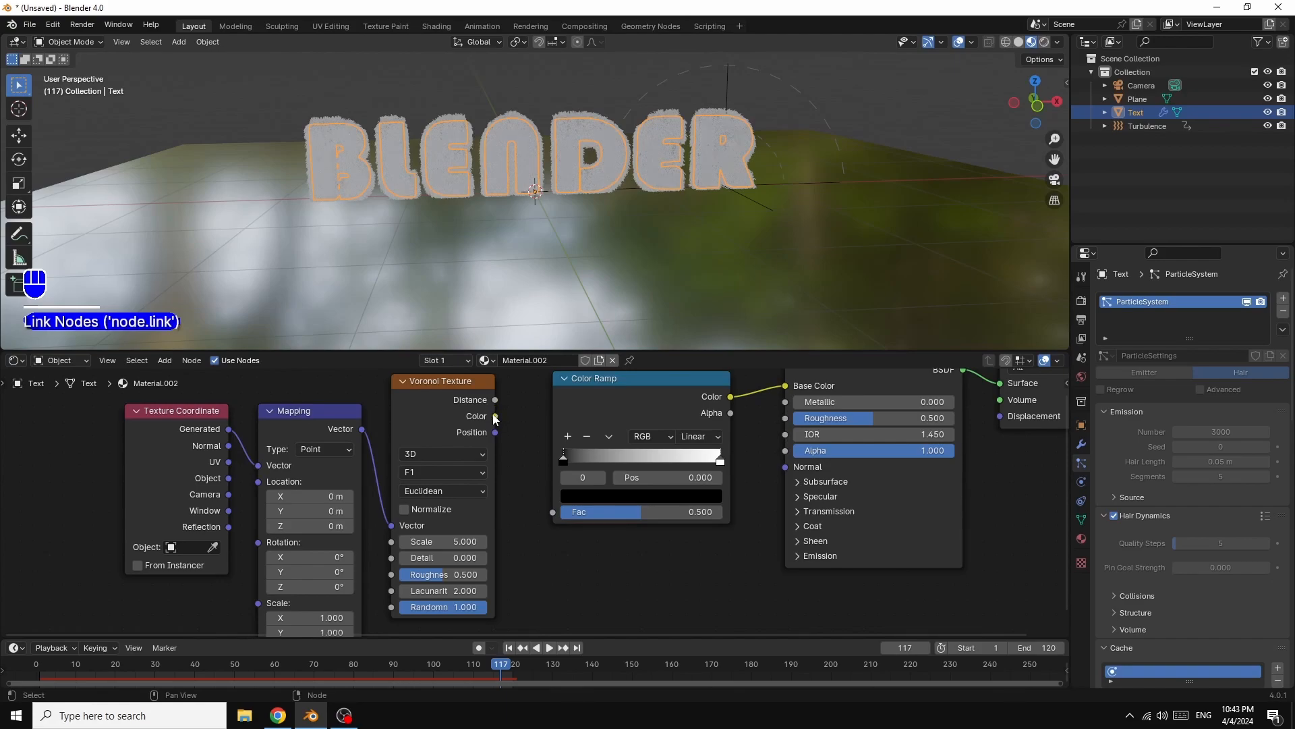
left_click_drag(495, 400, 553, 510)
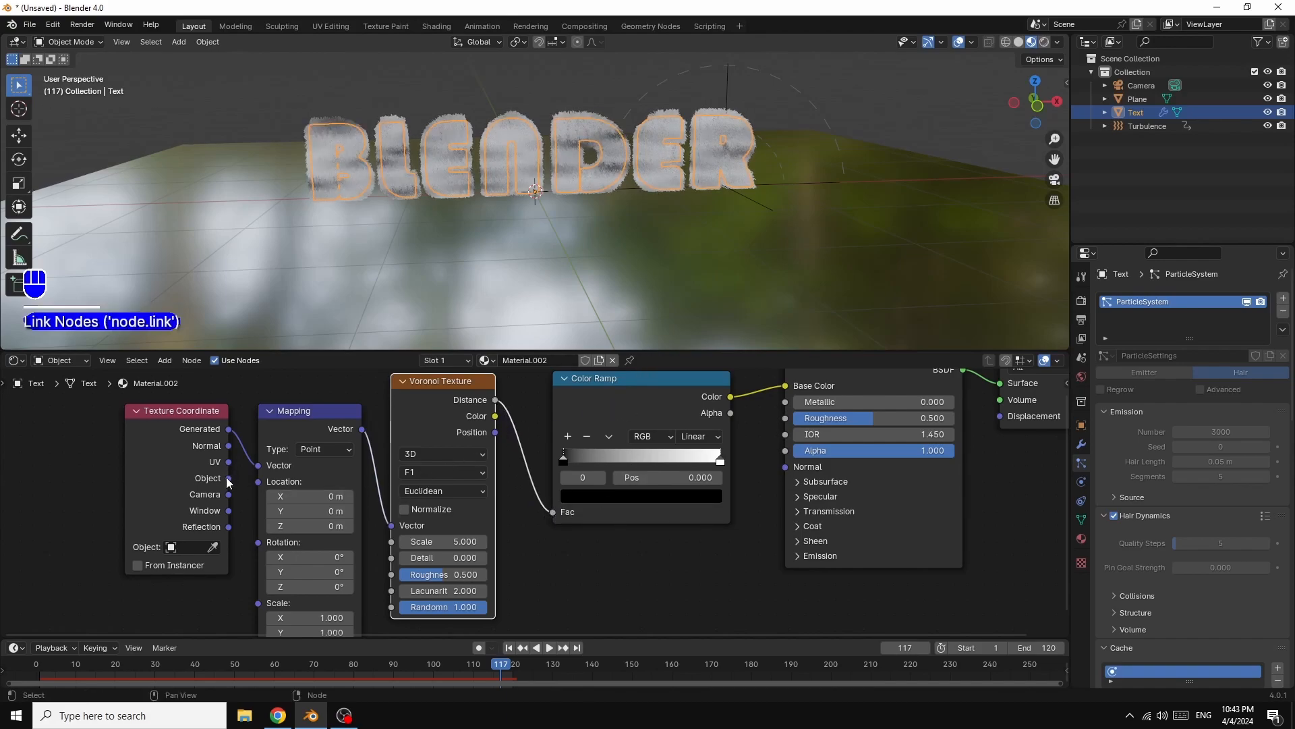
left_click_drag(228, 479, 261, 462)
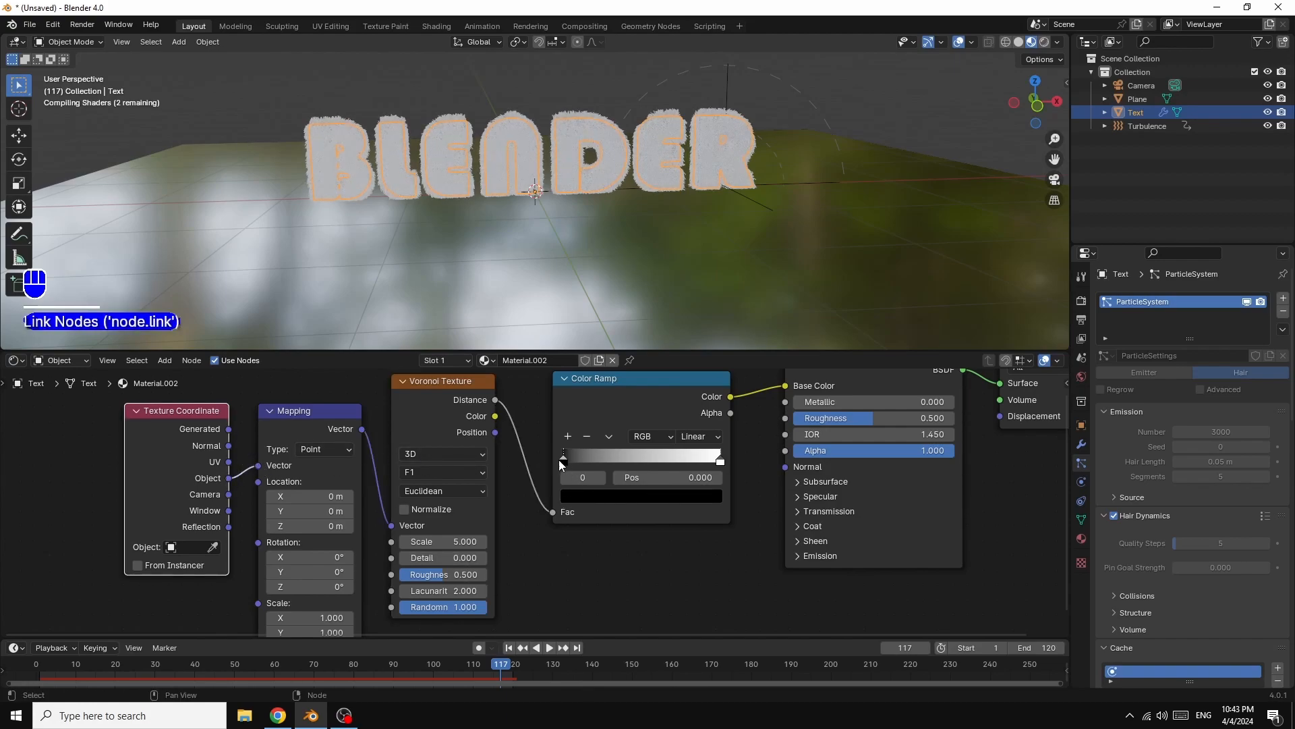
- Move the Color Ramp's black stop to 0.350 and recolor it brown with hue 0.068, saturation 0.888 and value 0.341
left_click_drag(564, 460, 622, 460)
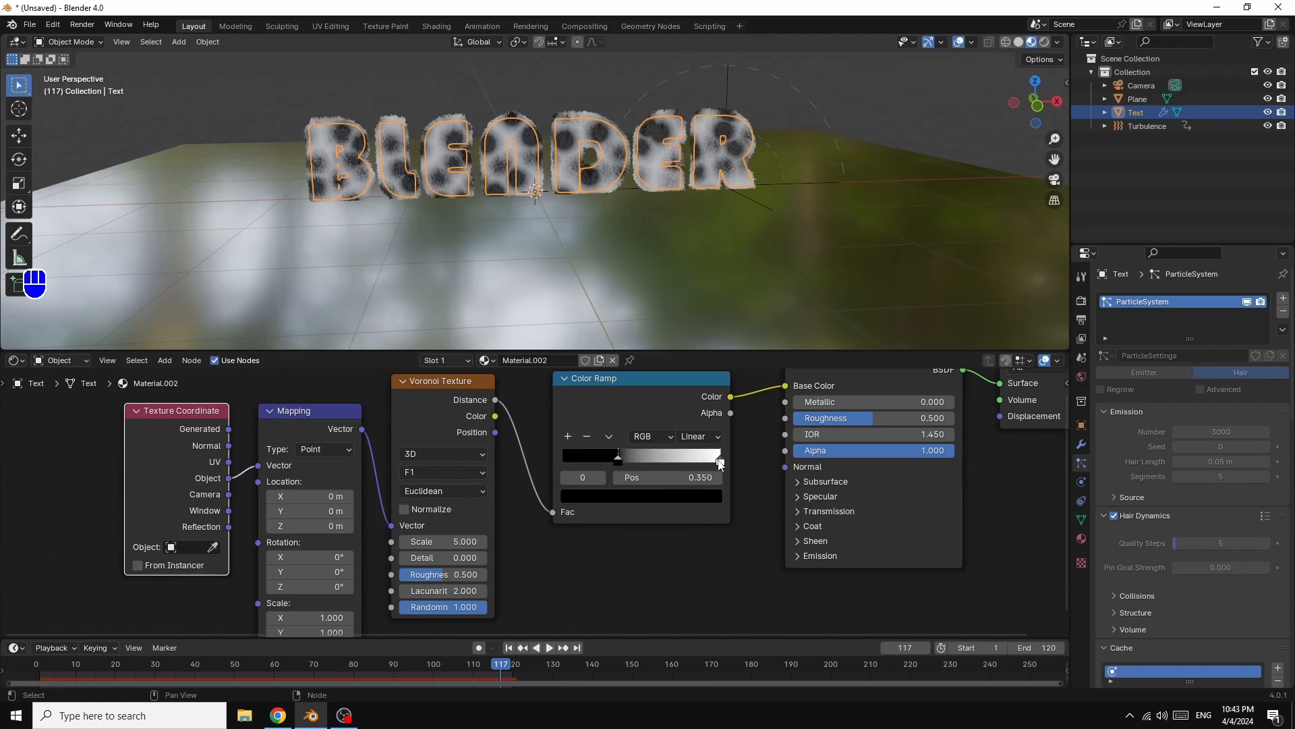
left_click(720, 463)
left_click(597, 454)
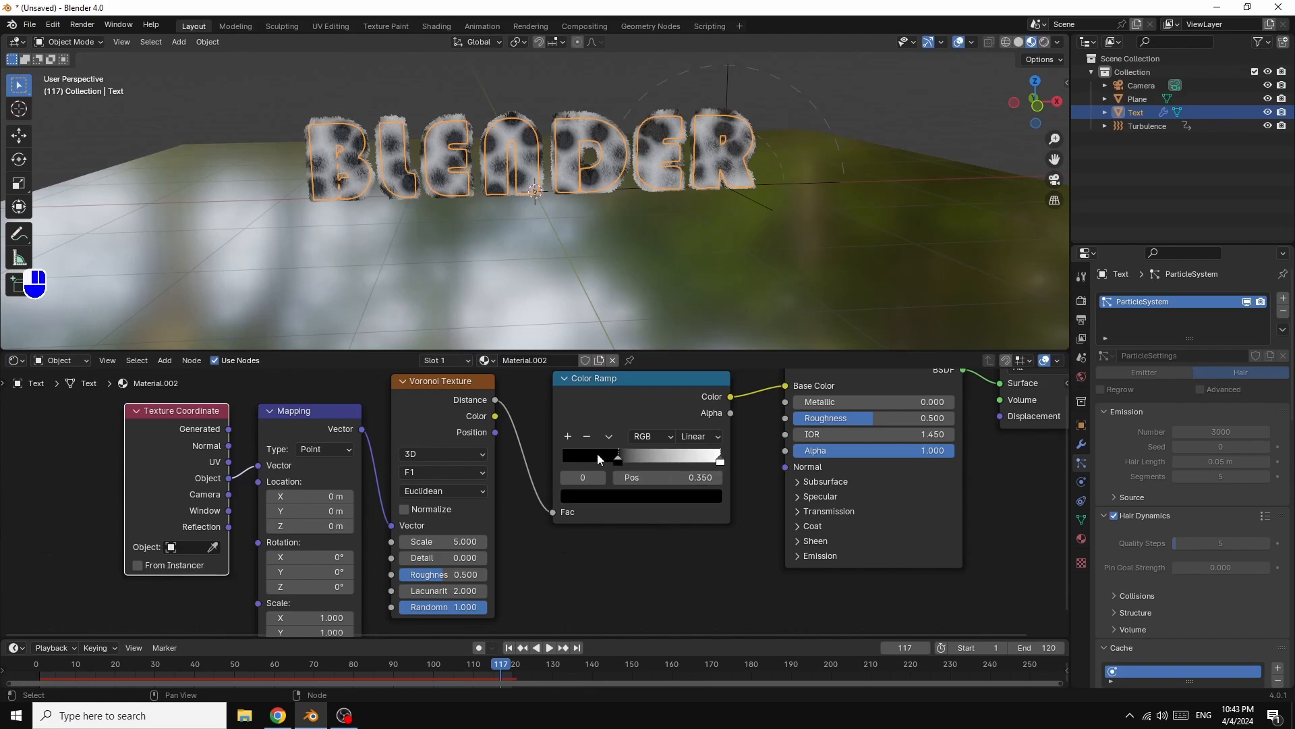
left_click(611, 496)
left_click_drag(713, 394, 709, 264)
left_click_drag(633, 330, 608, 358)
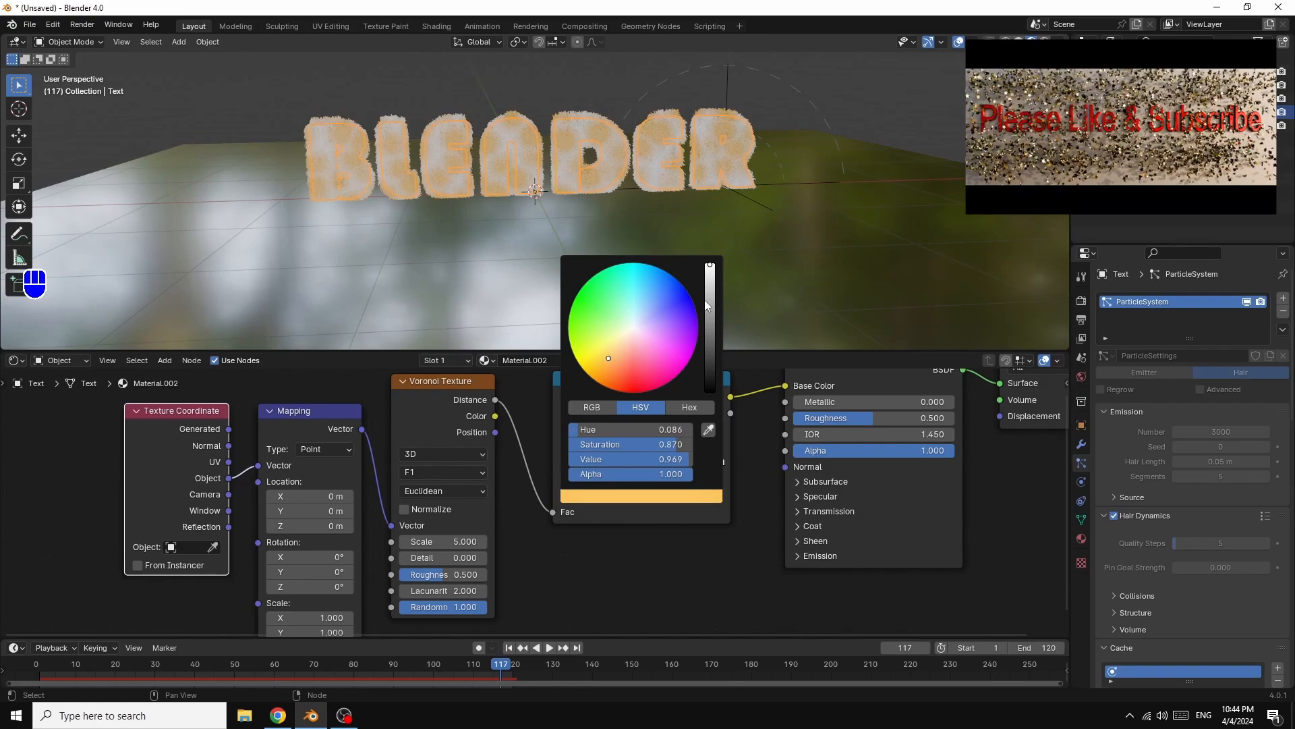
left_click_drag(709, 269, 710, 317)
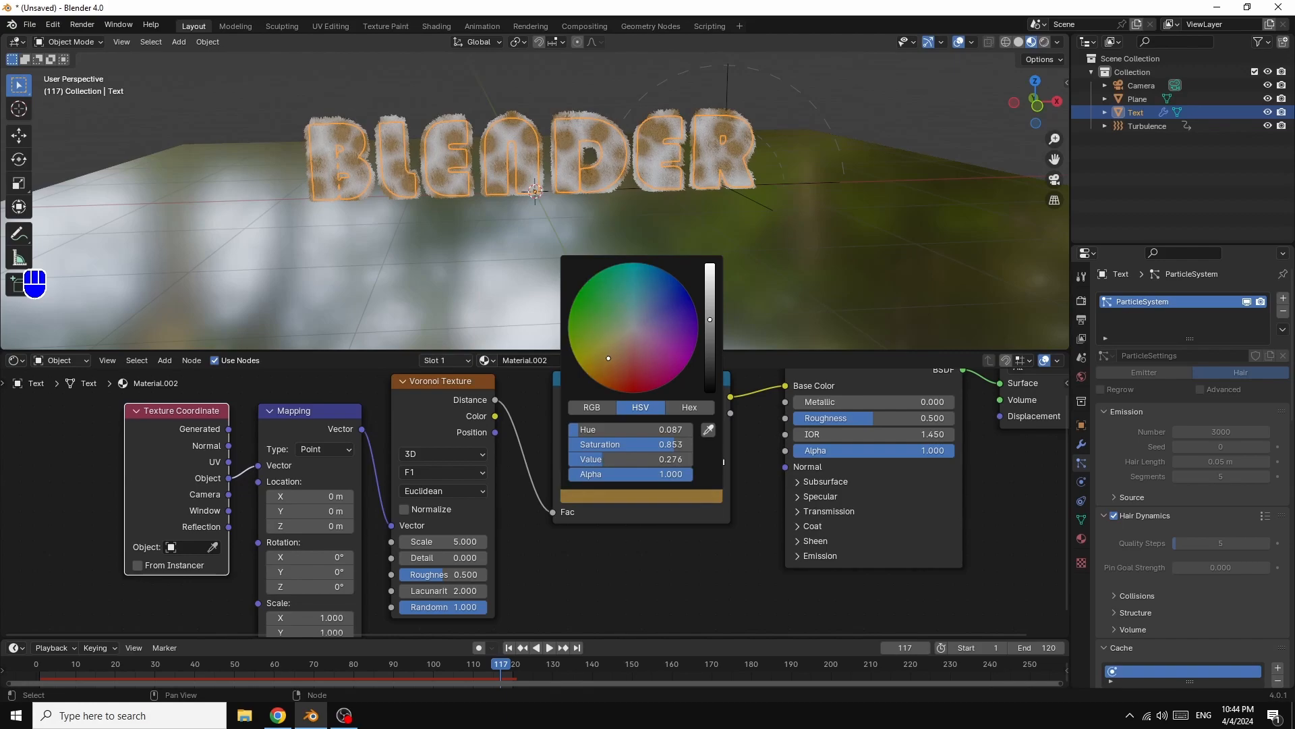
left_click_drag(710, 316, 710, 311)
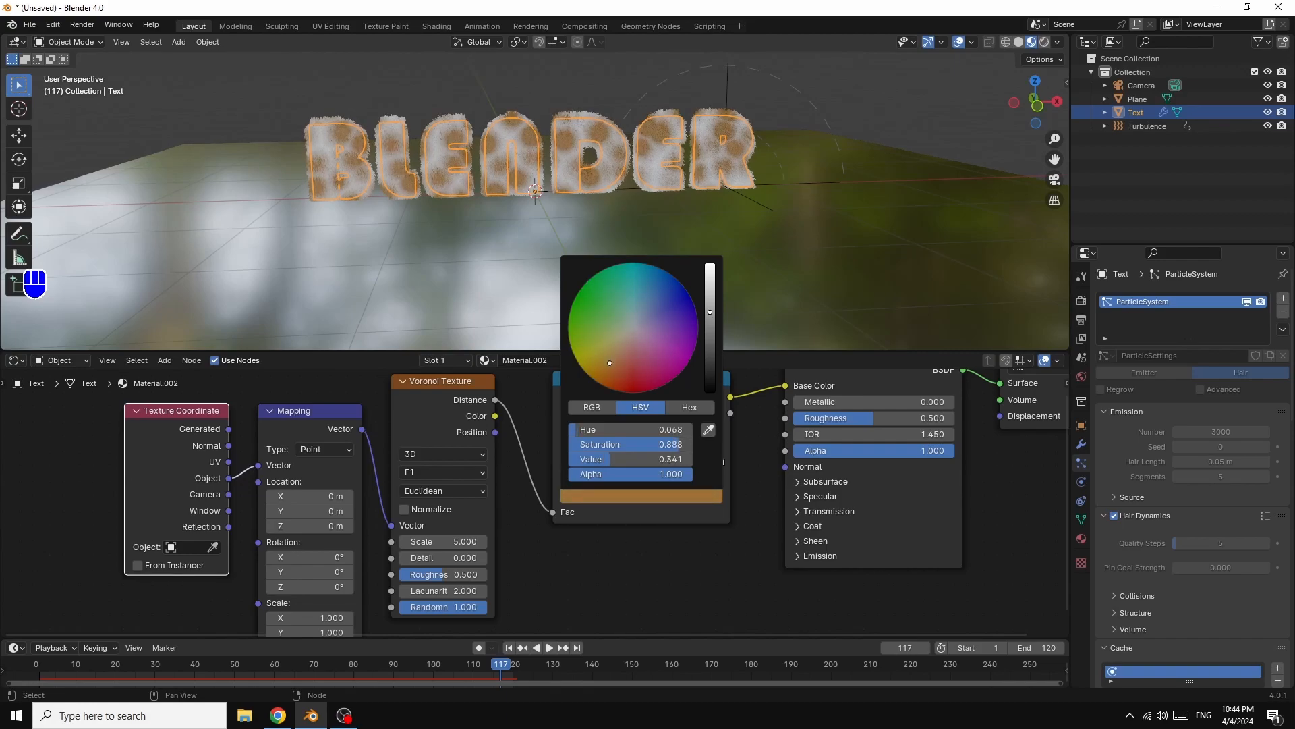
- Set the Voronoi Texture's Scale to 15 and its Detail to 0 for smaller spots on the fur
left_click_drag(405, 549, 445, 546)
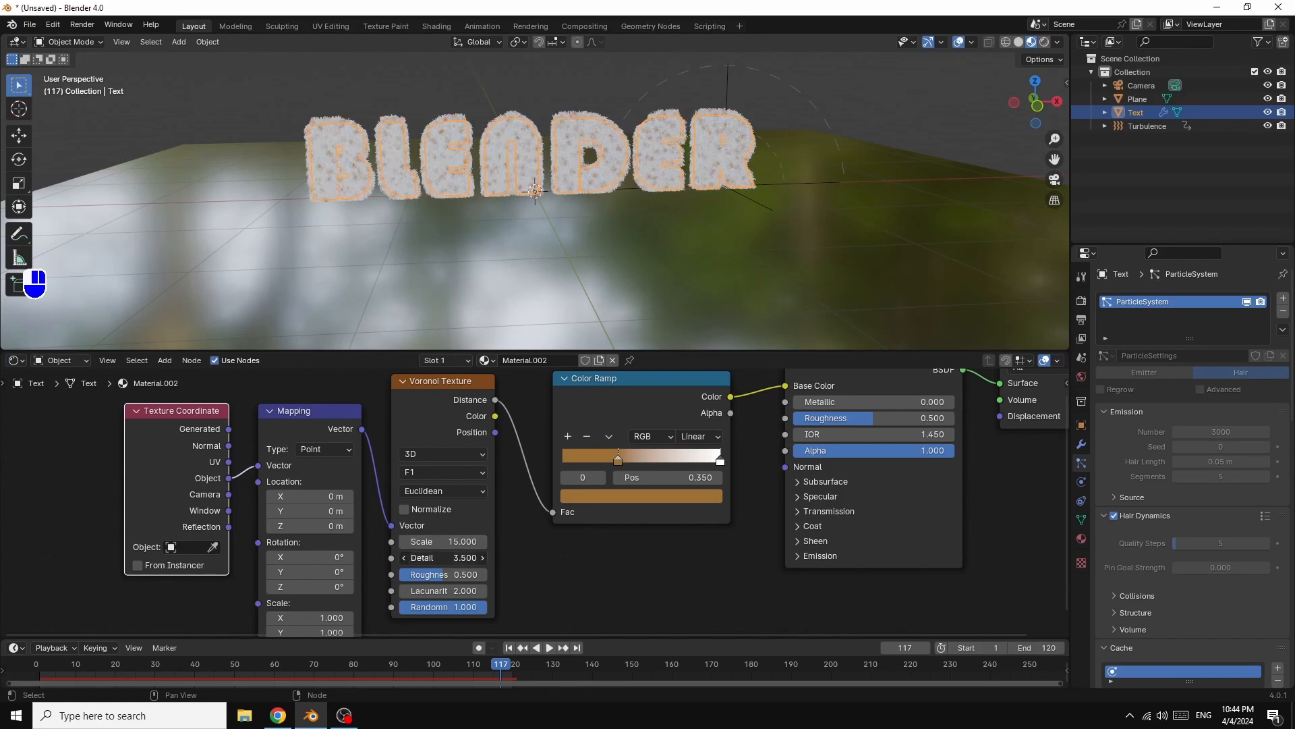
left_click_drag(443, 557, 398, 557)
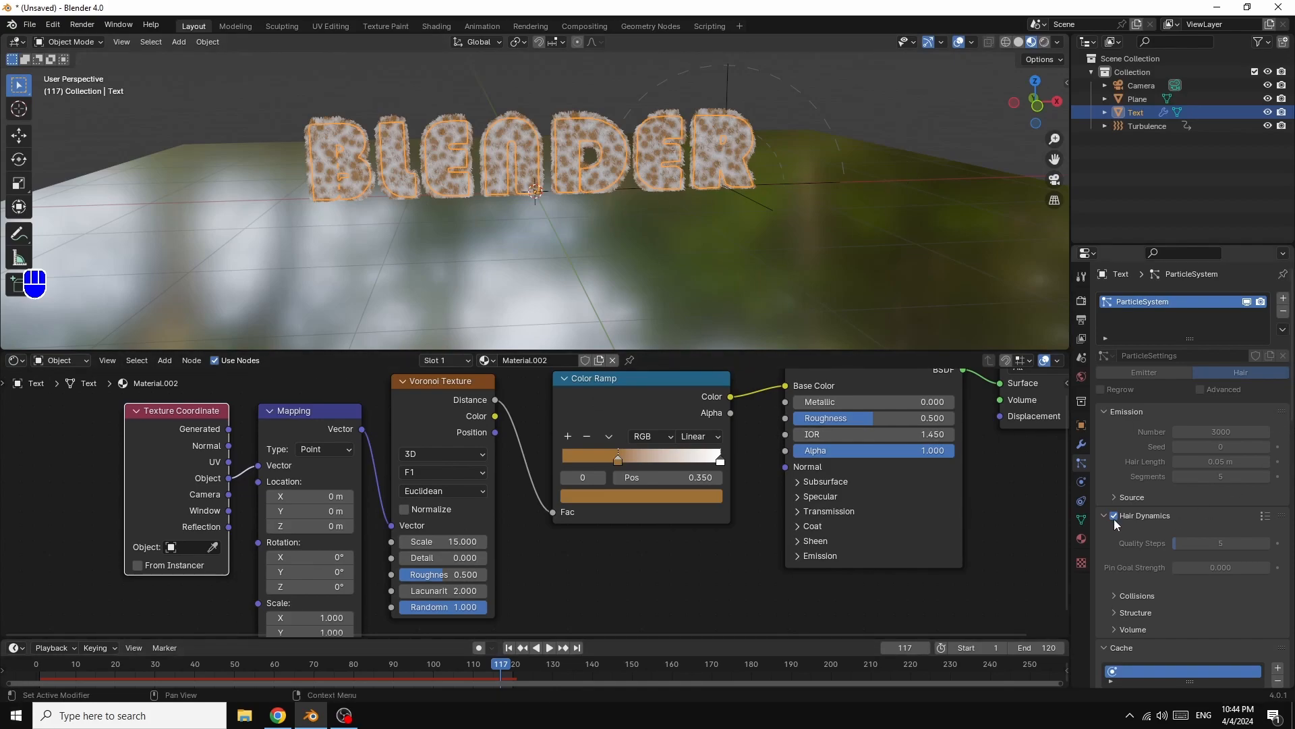
- Use an Environment Texture as the World color and load snowy_forest_path_01_4k.exr from the Downloads folder
left_click(1081, 378)
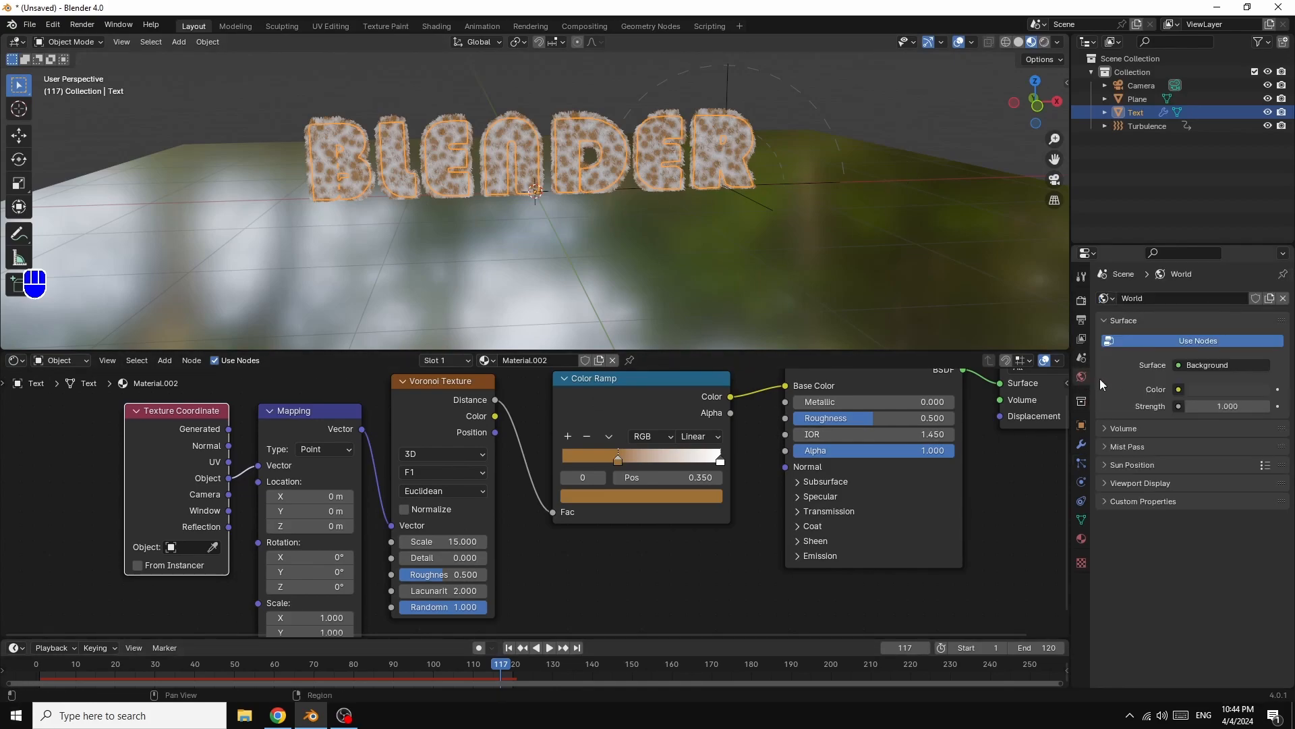
left_click(1178, 390)
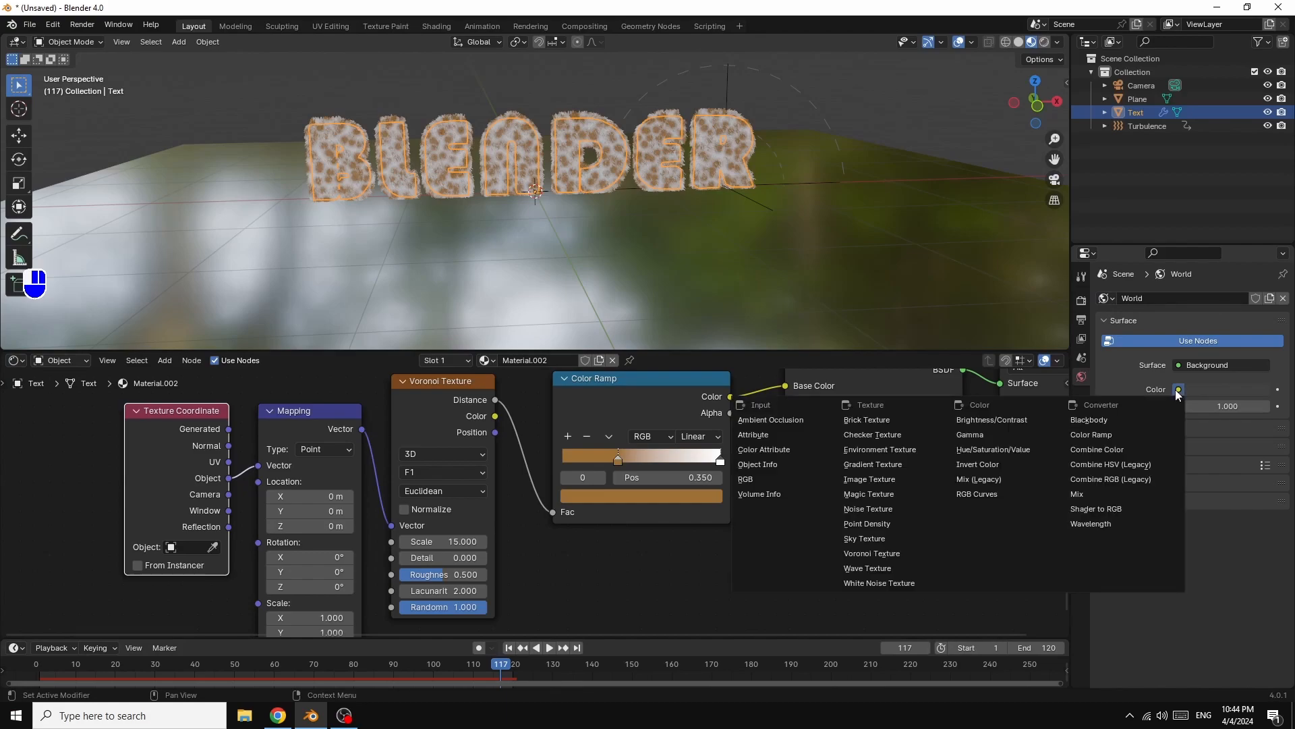
left_click(878, 451)
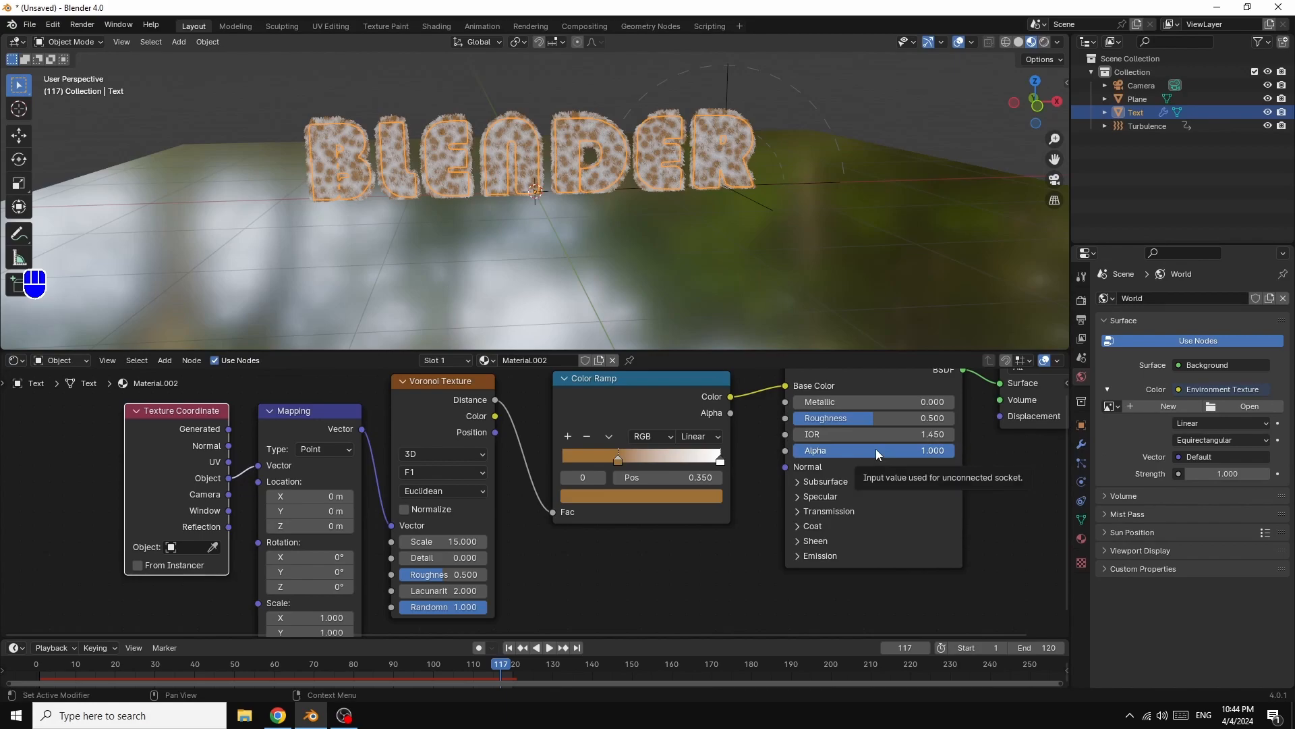
left_click(1247, 408)
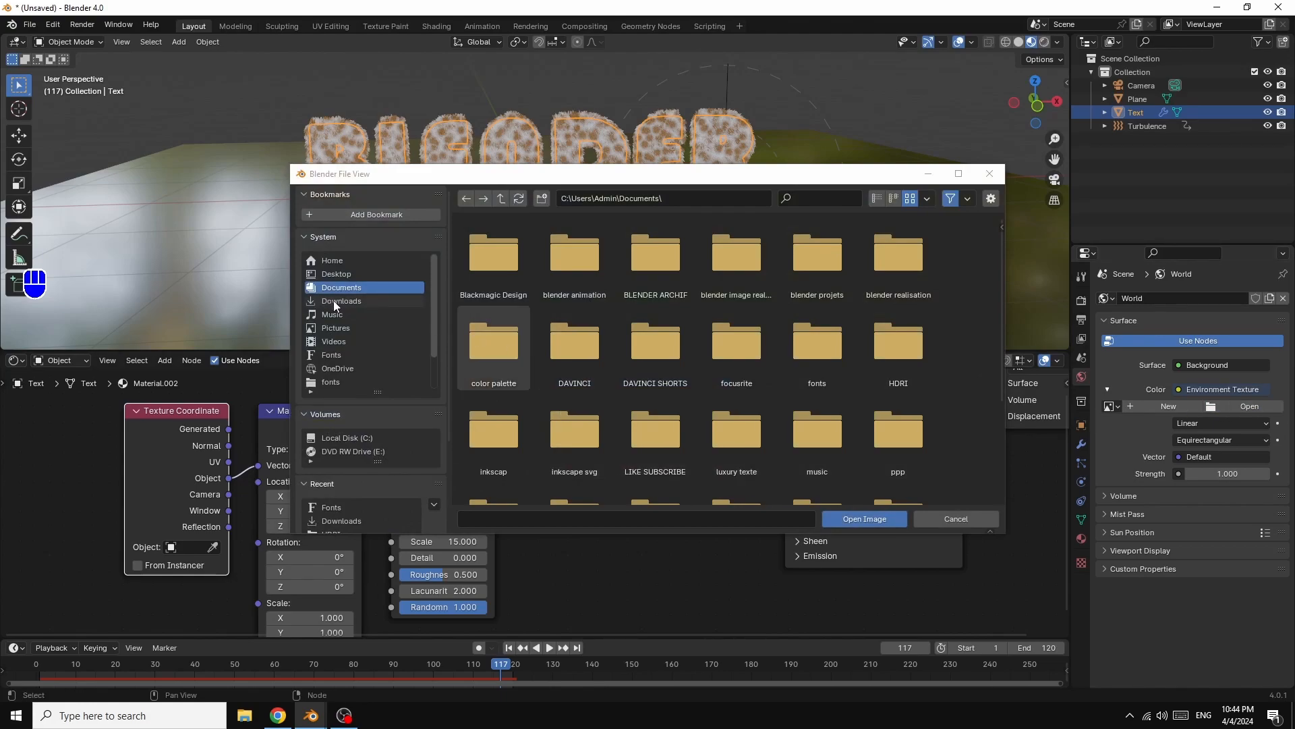
left_click(335, 302)
scroll(853, 321, "down", 2)
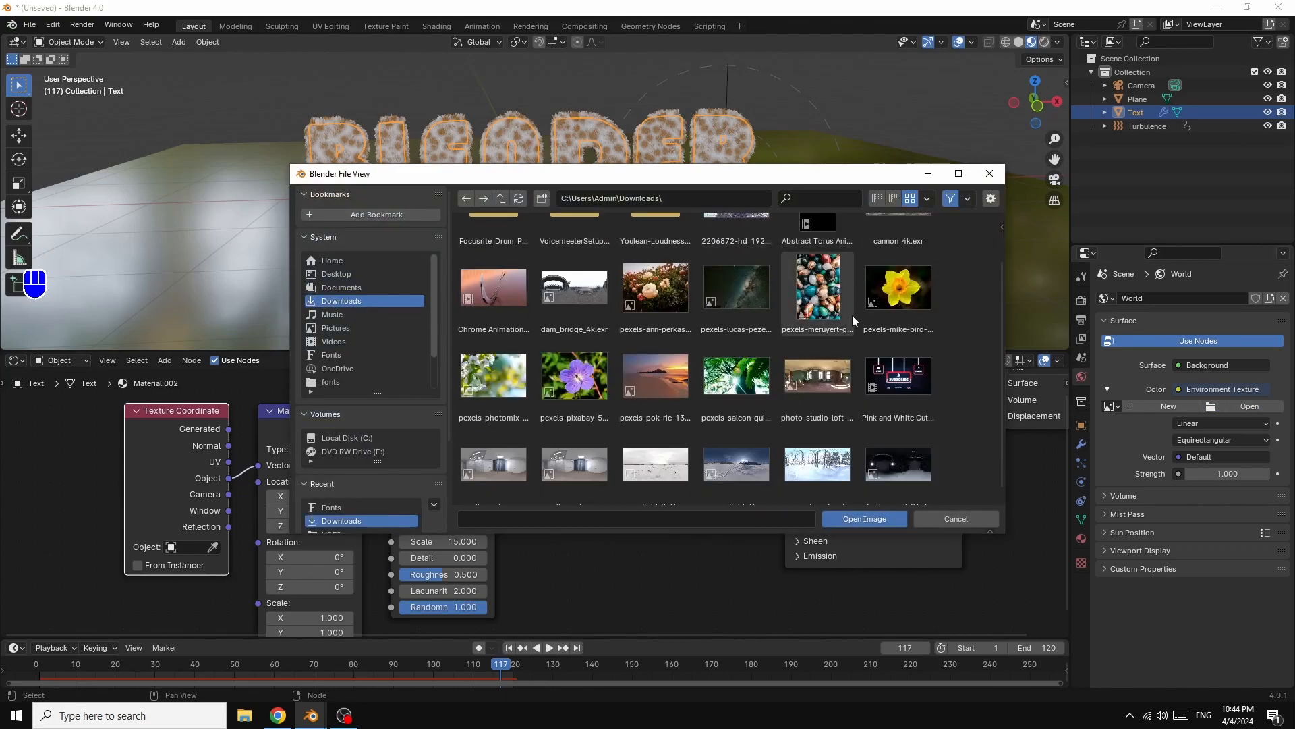
left_click(818, 452)
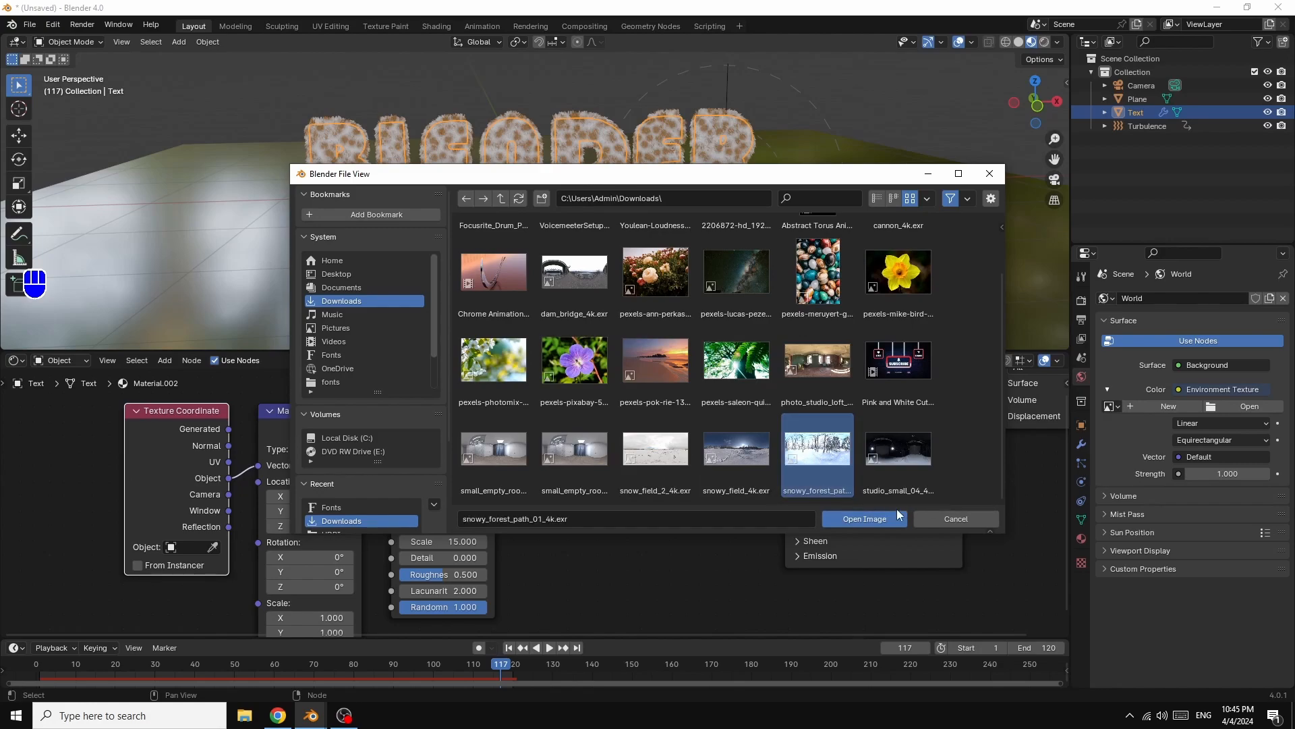
left_click(869, 521)
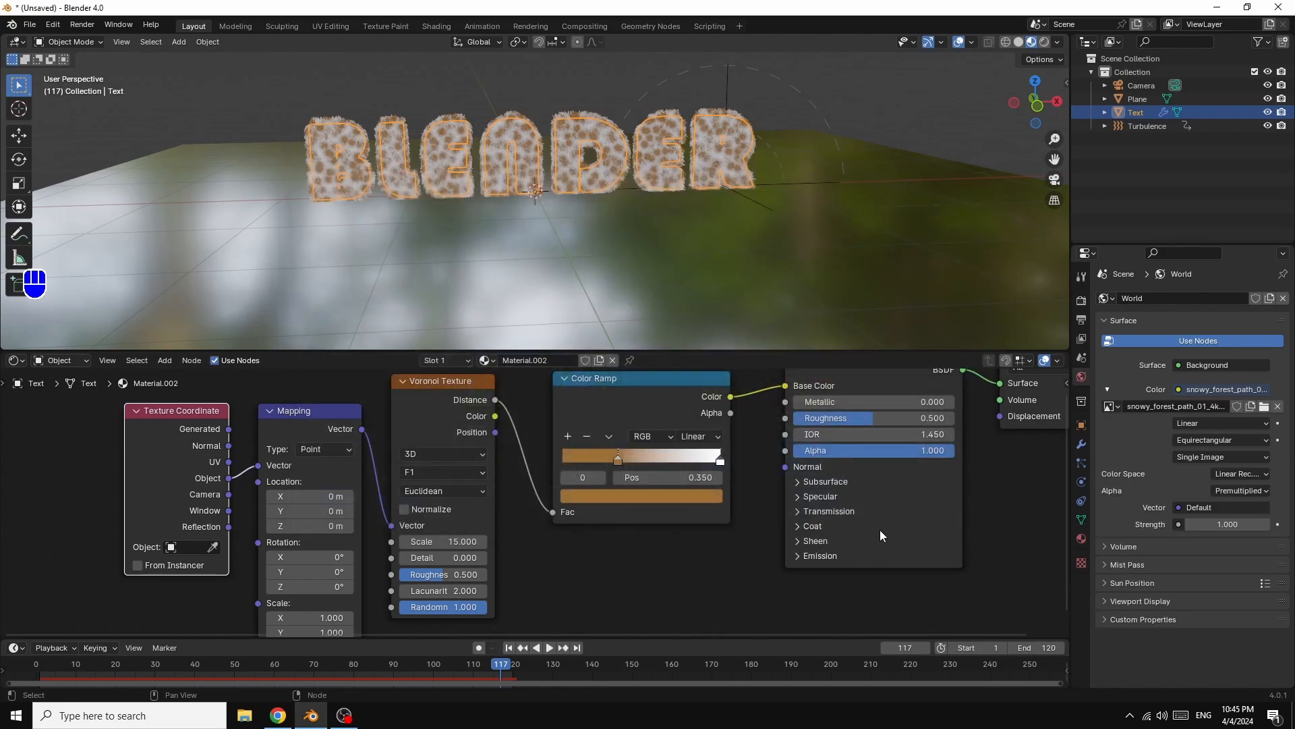
- Switch the render engine to Cycles and set the rendering device to GPU Compute
left_click(1080, 309)
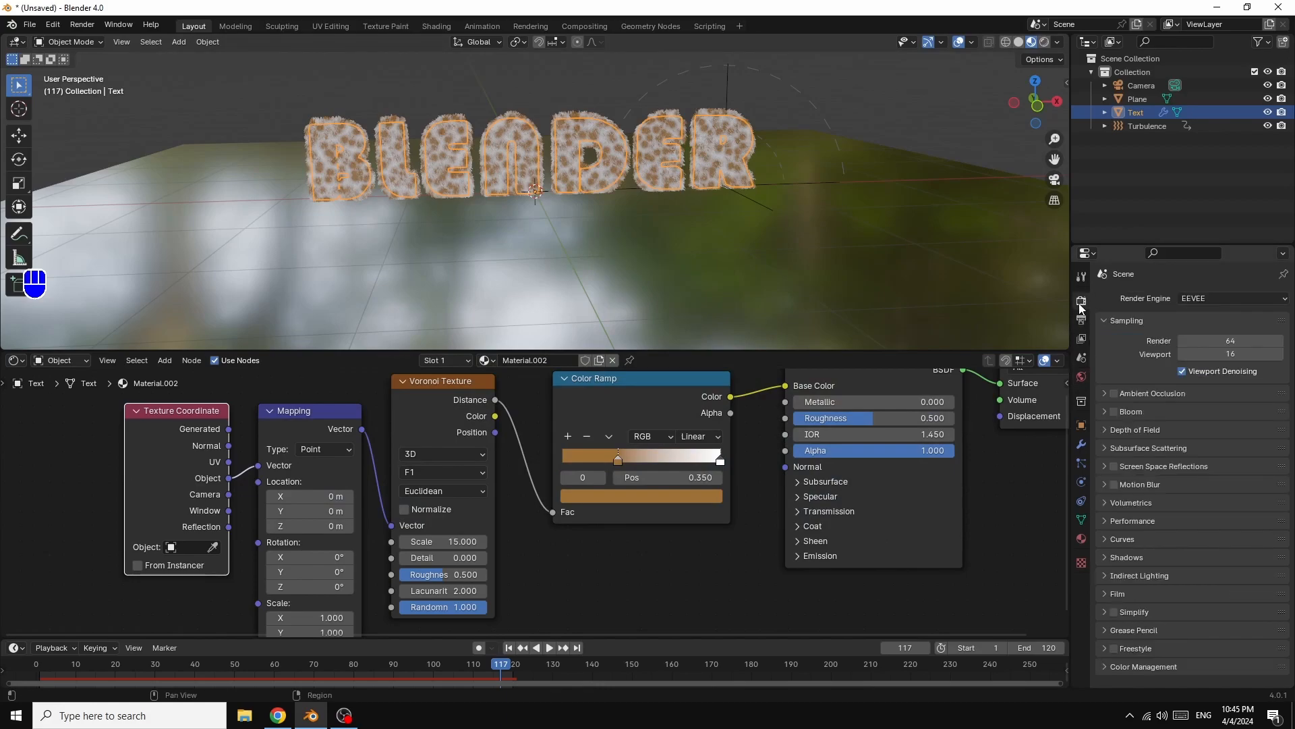
left_click(1201, 299)
left_click(1198, 345)
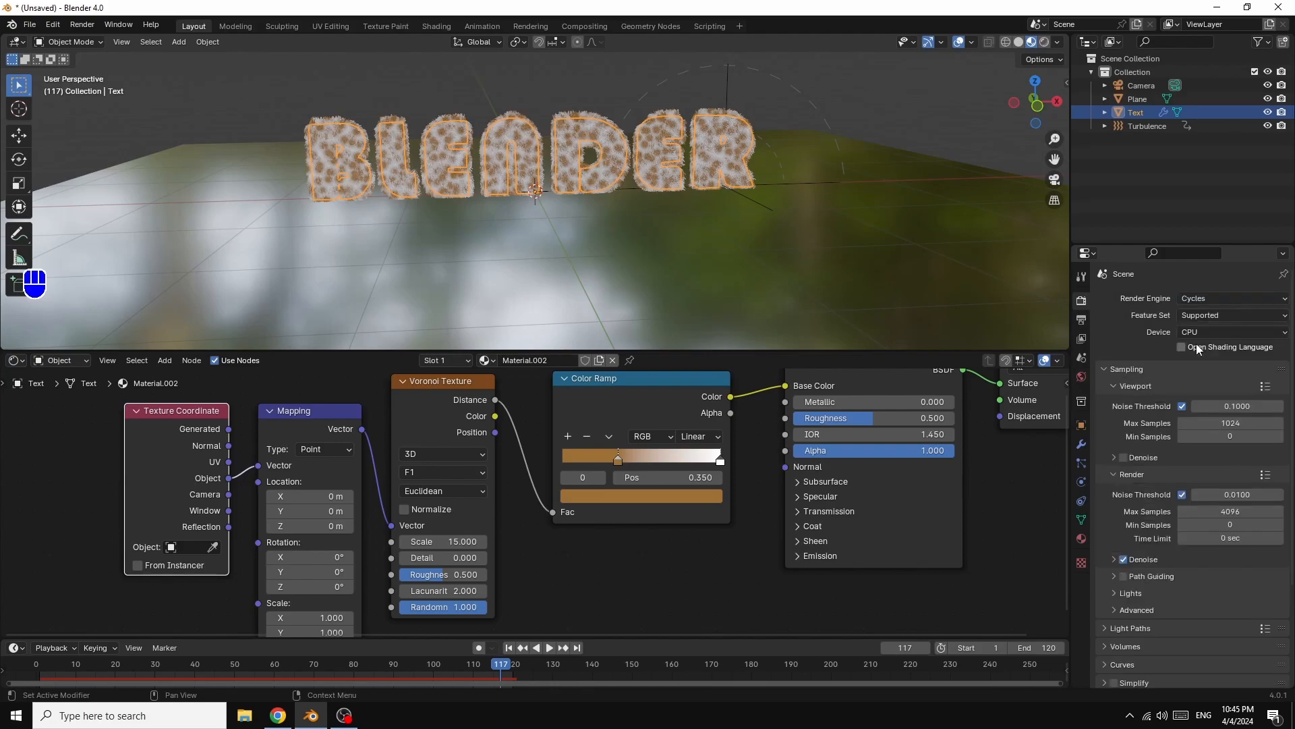
left_click(1195, 333)
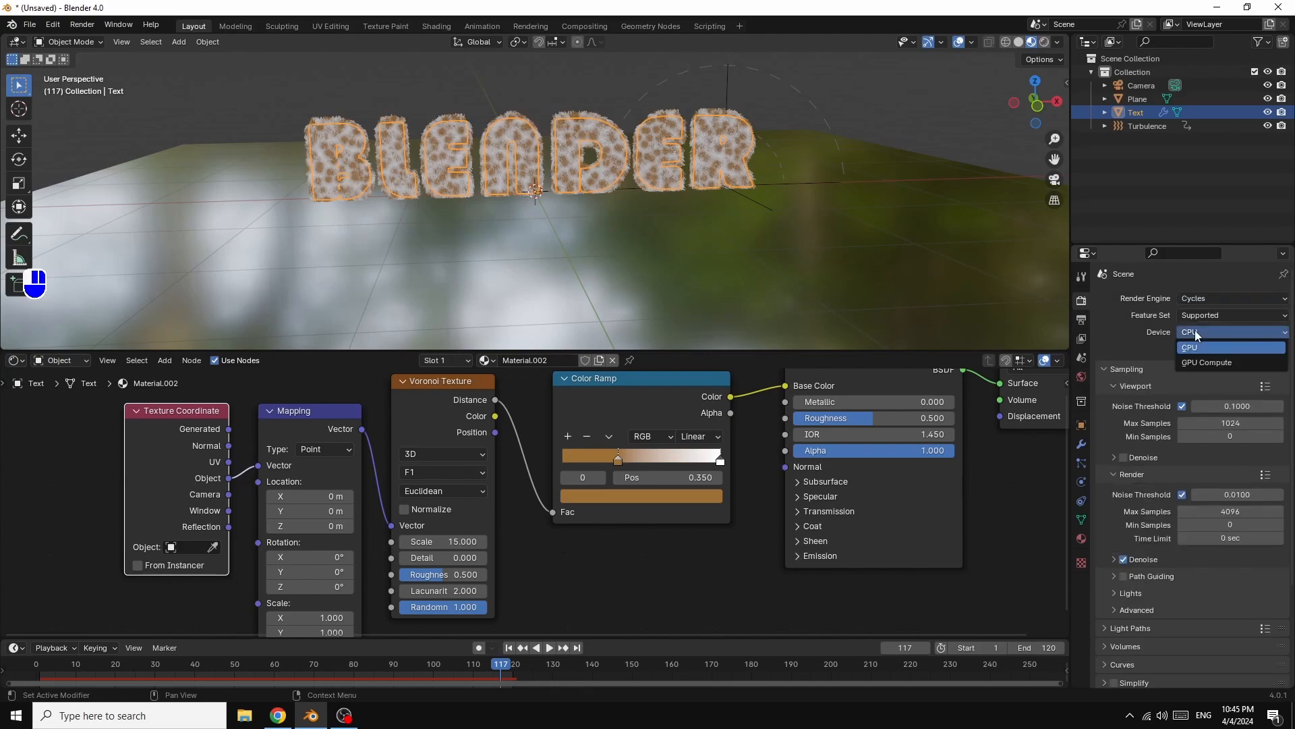
left_click(1199, 364)
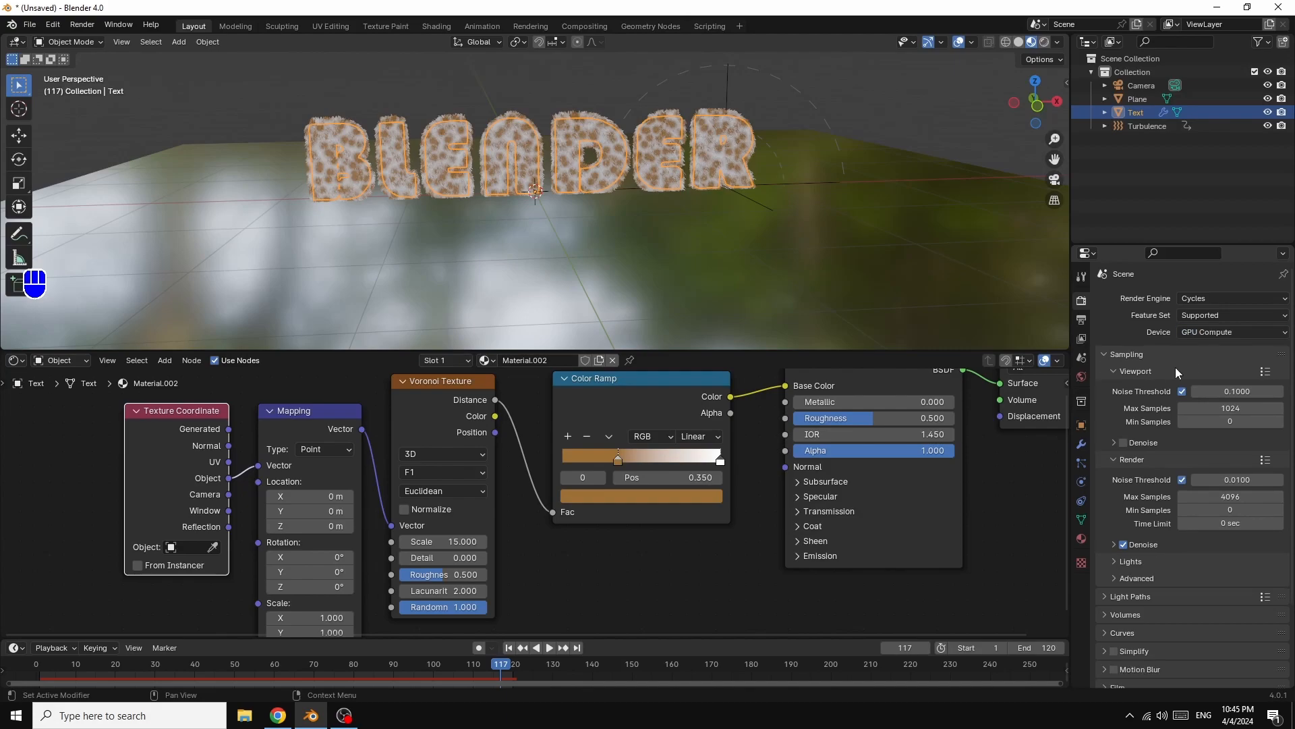
- Set the maximum samples to 32 for the viewport and 50 for the final render
left_click(1225, 408)
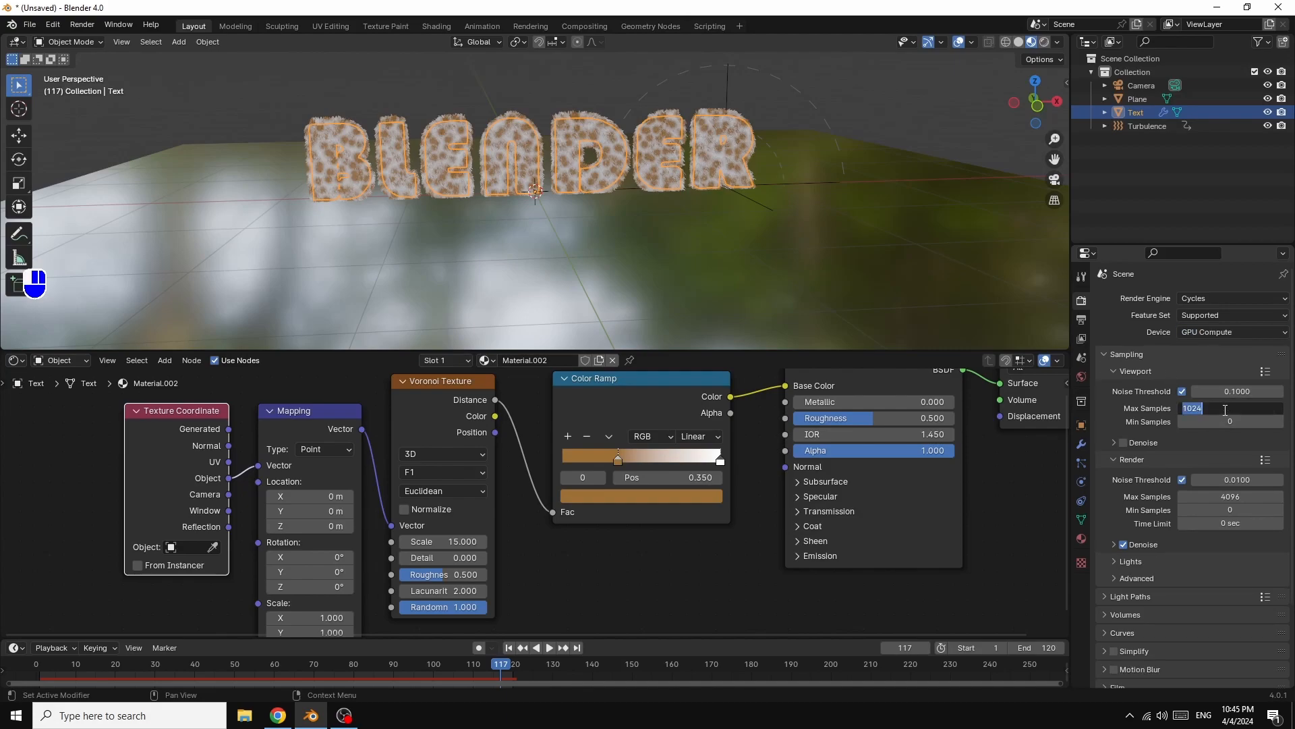
type("32")
key("Return")
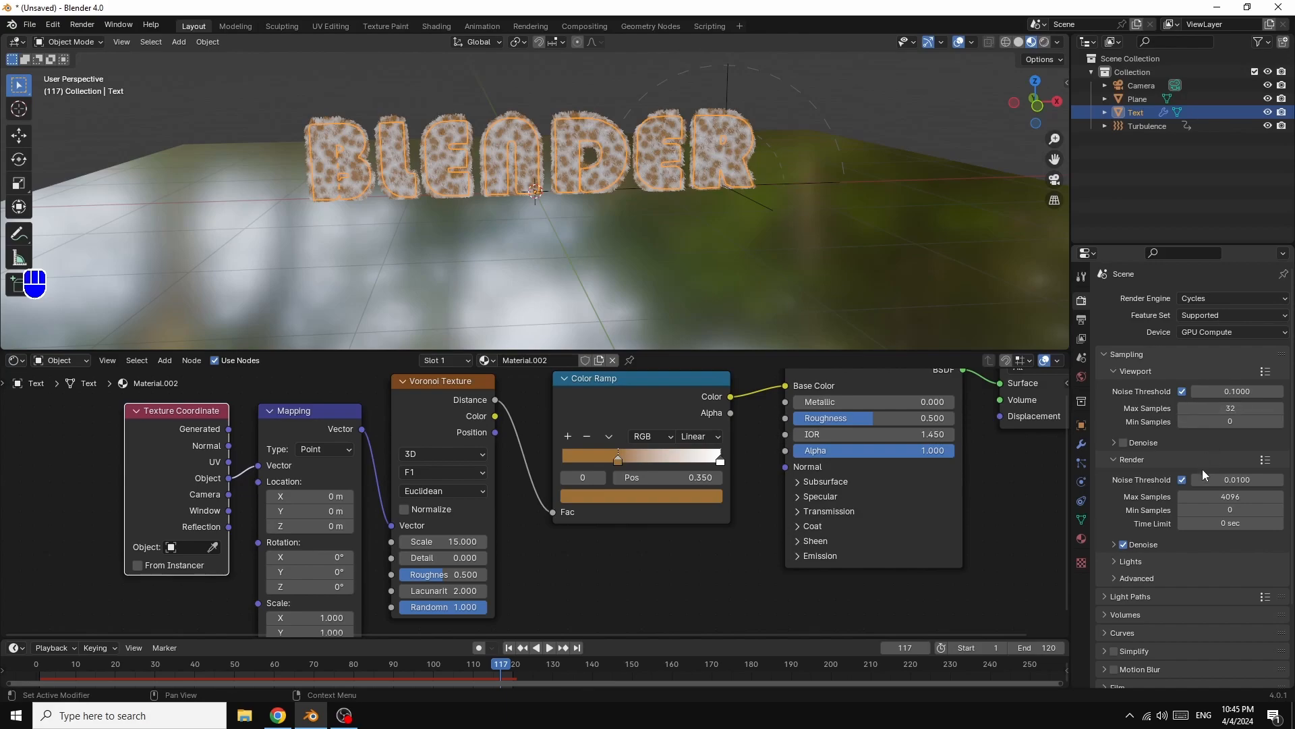
left_click(1226, 497)
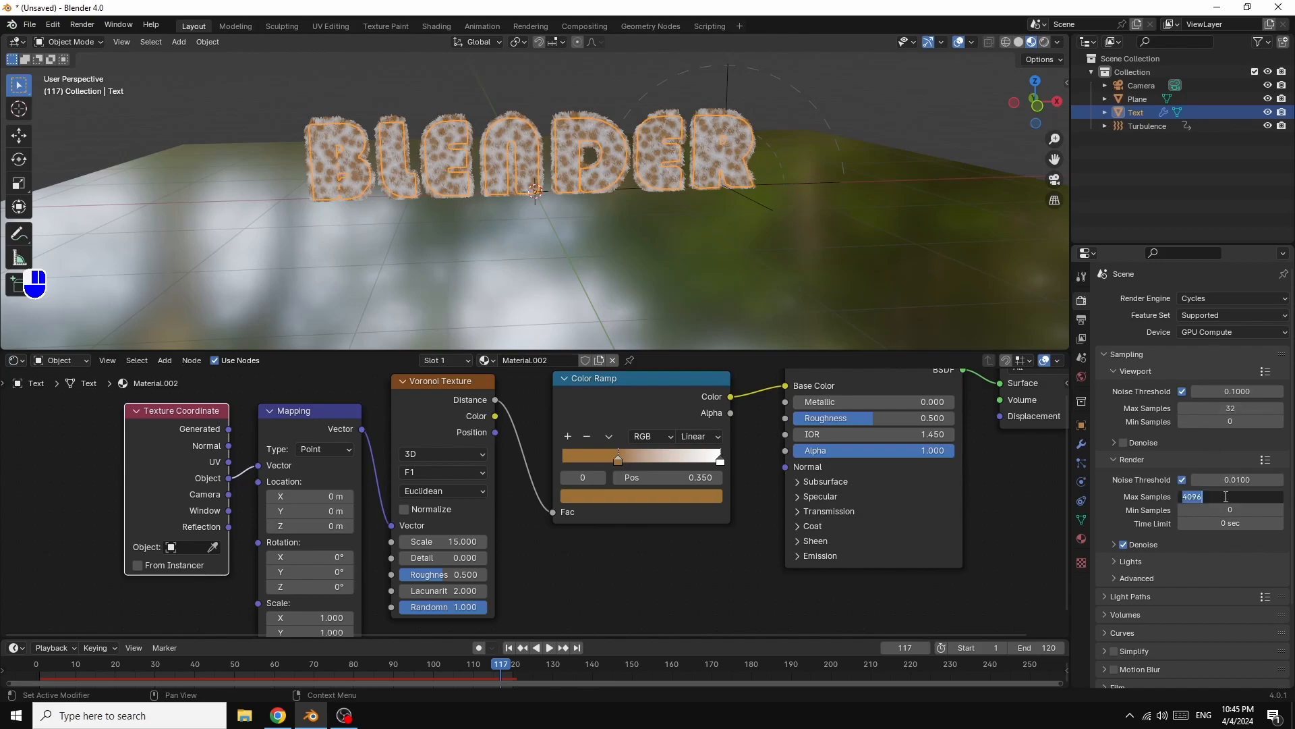
type("50")
key("Return")
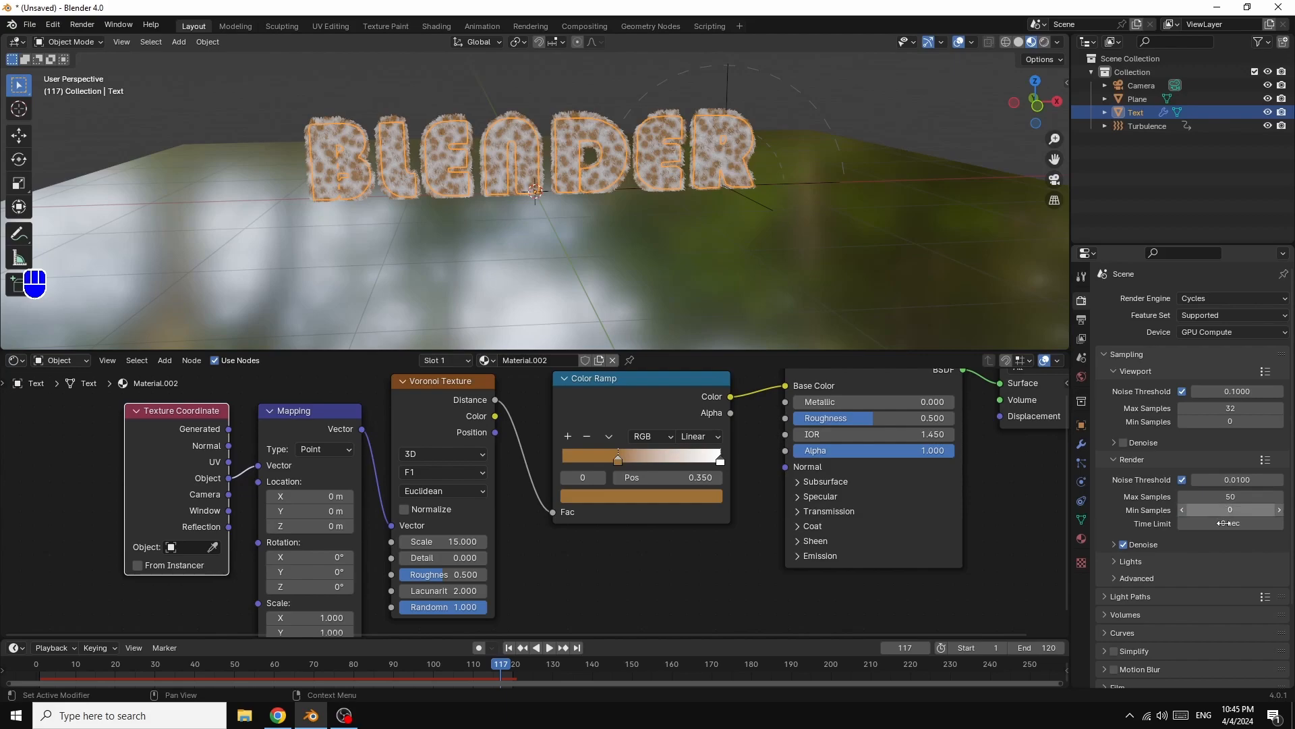
- Set all light path Max Bounces values, from Total through Transparent, to 1
left_click(1110, 597)
scroll(1241, 526, "down", 5)
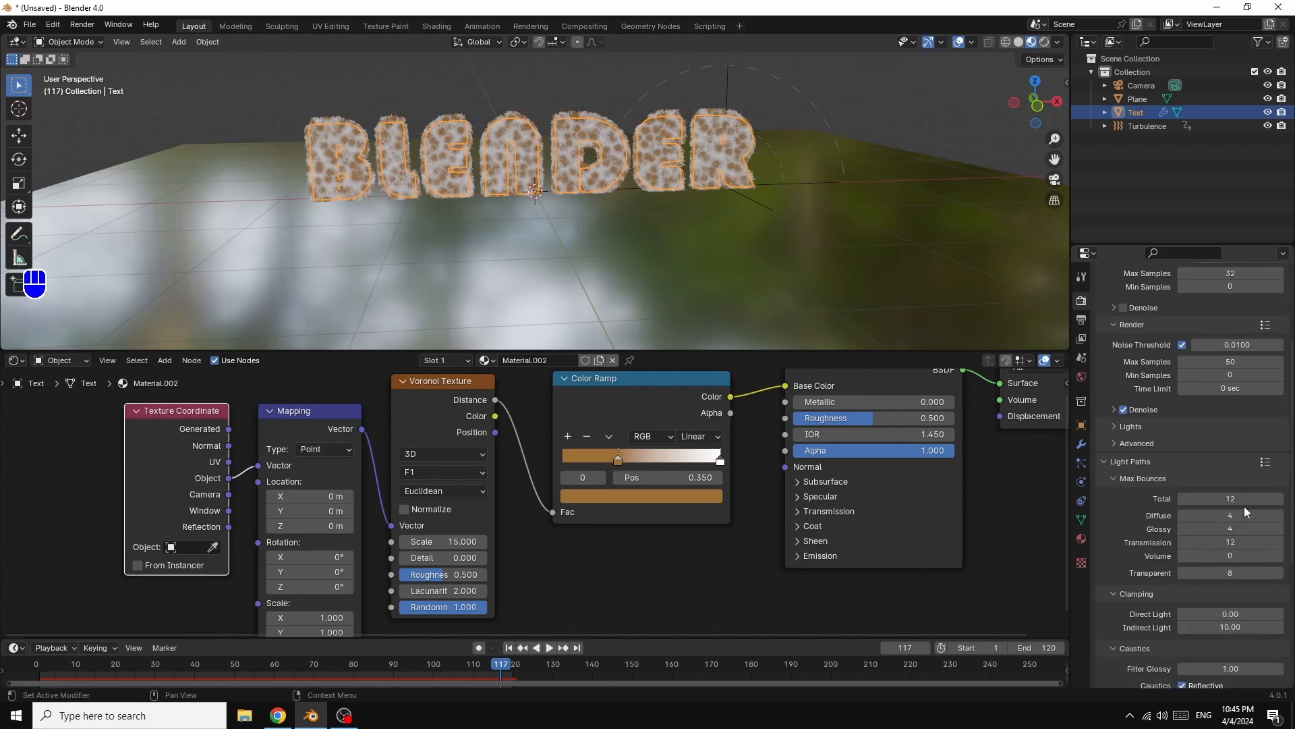
left_click_drag(1235, 499, 1236, 573)
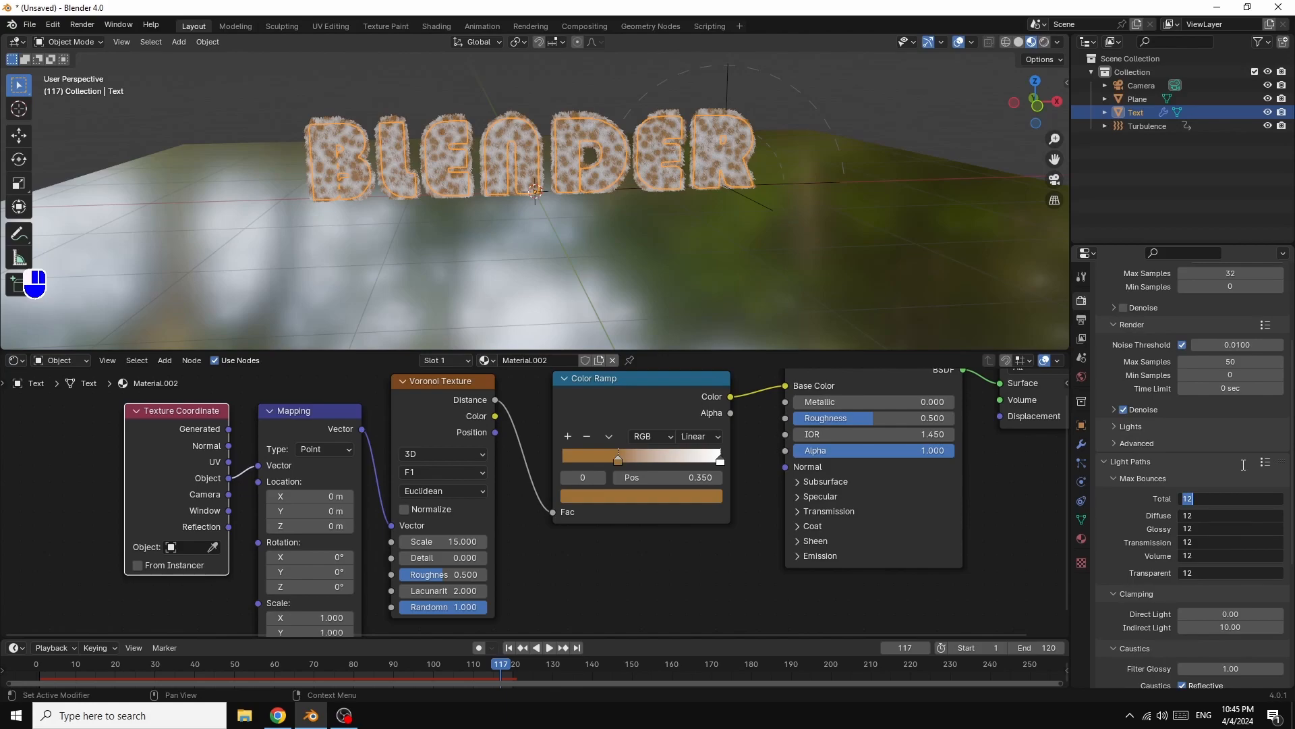
type("1")
key("Return")
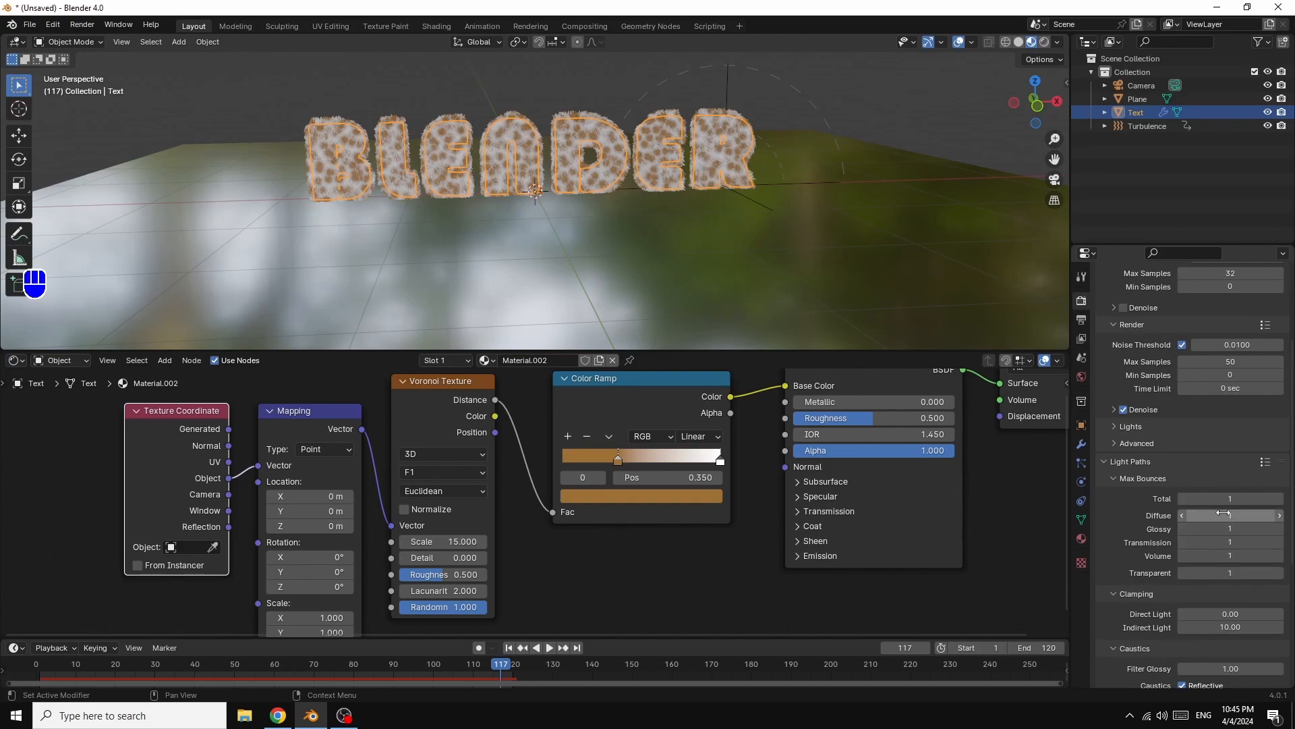
- Disable Reflective and Refractive caustics and enable Fast GI Approximation in the light path settings
scroll(1208, 519, "down", 6)
left_click(1182, 525)
left_click(1183, 539)
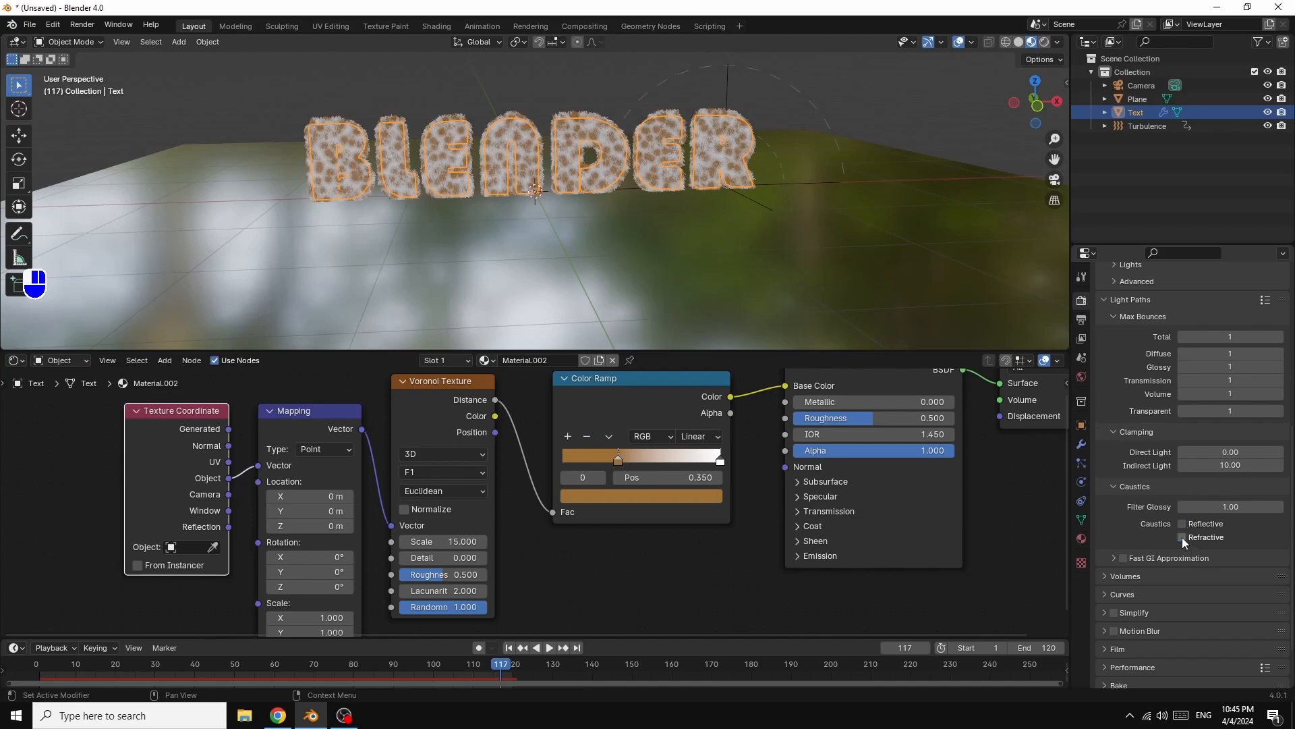
left_click(1123, 558)
- Set the Color Management Look to Very High Contrast
scroll(1184, 564, "down", 2)
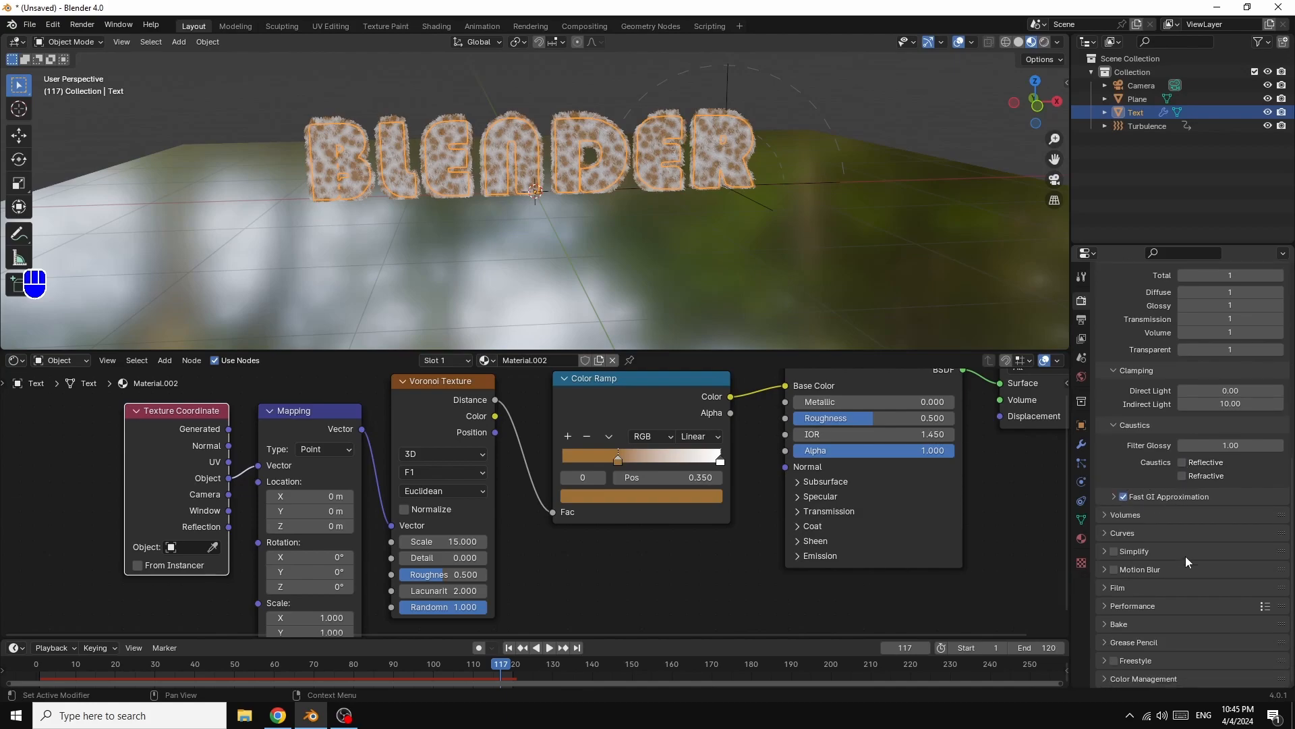
left_click(1105, 680)
scroll(1253, 601, "down", 5)
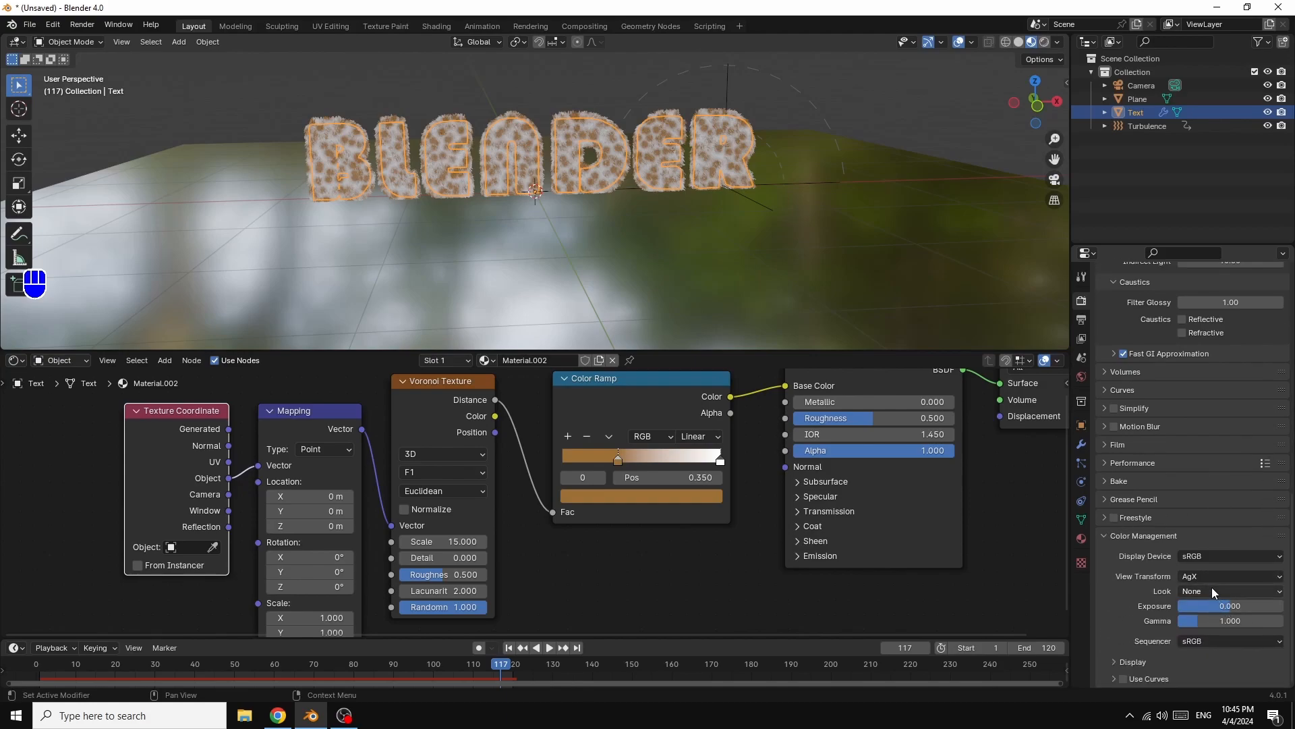
left_click(1213, 592)
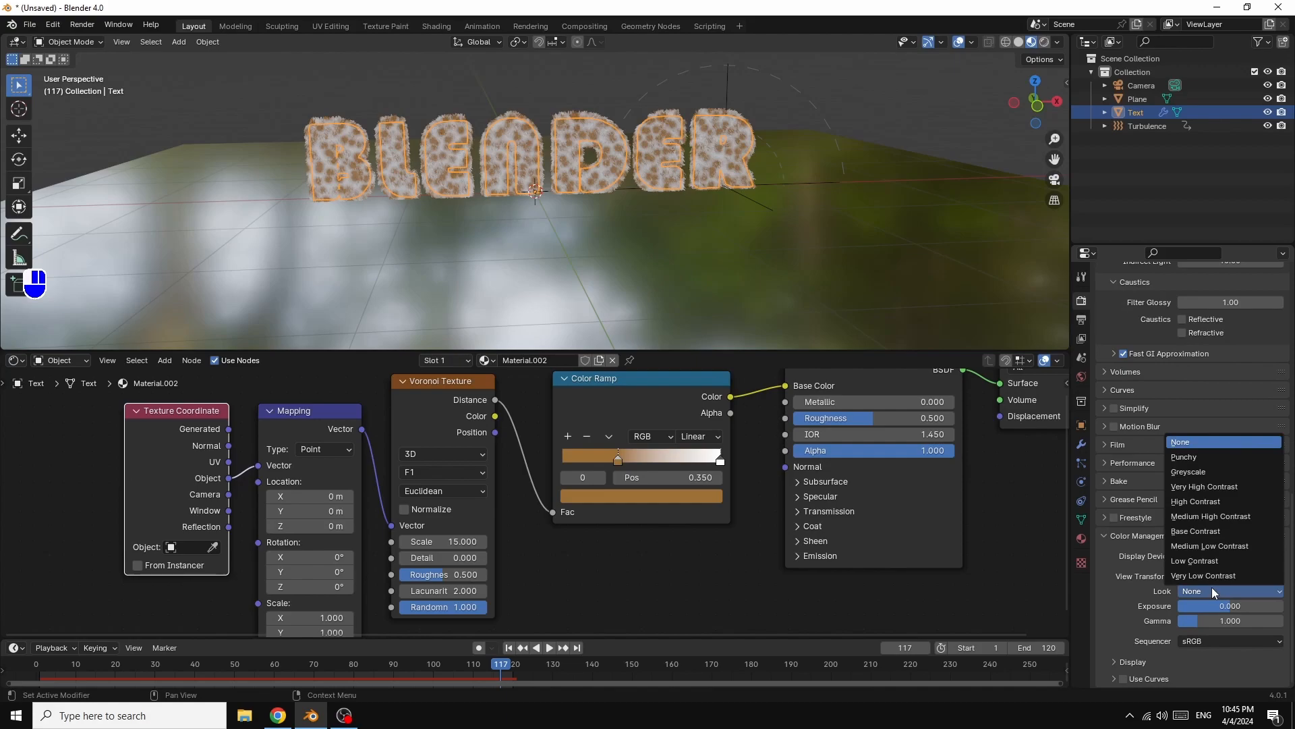
left_click(1206, 487)
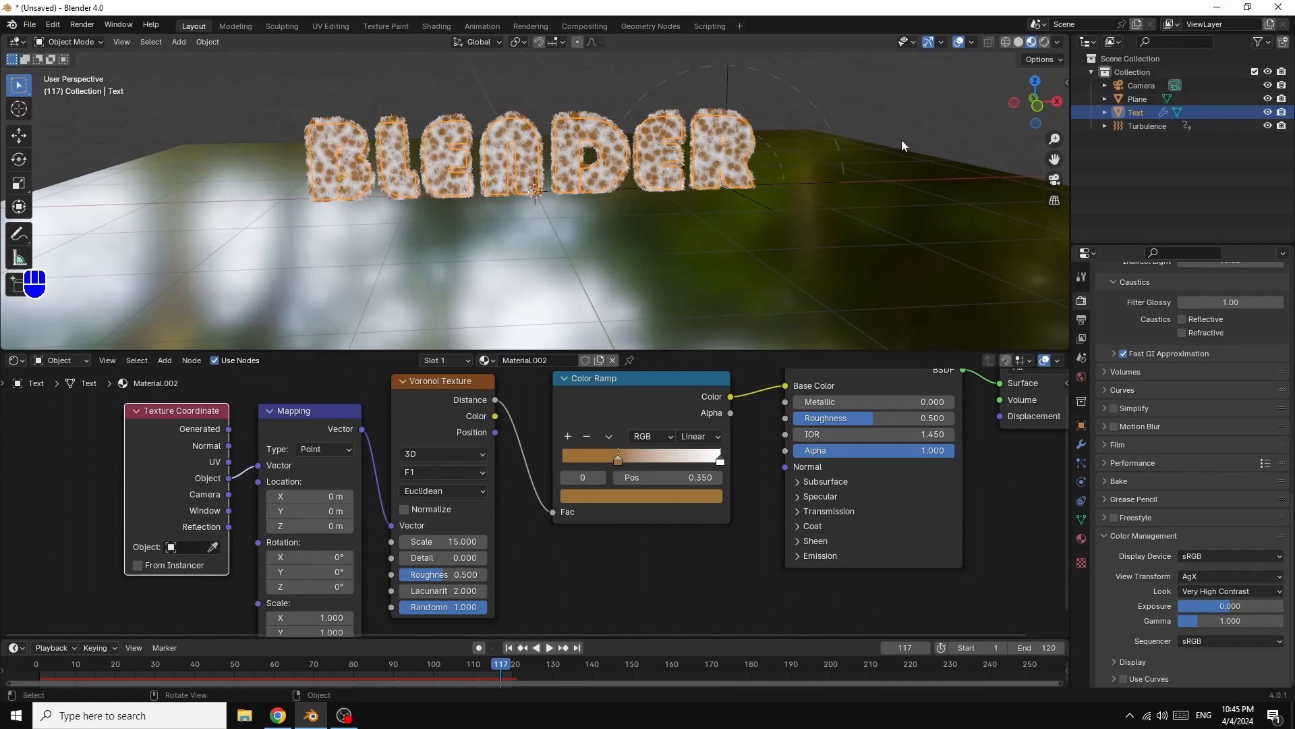
- Switch the viewport to Rendered shading and deselect the text object
left_click(1045, 42)
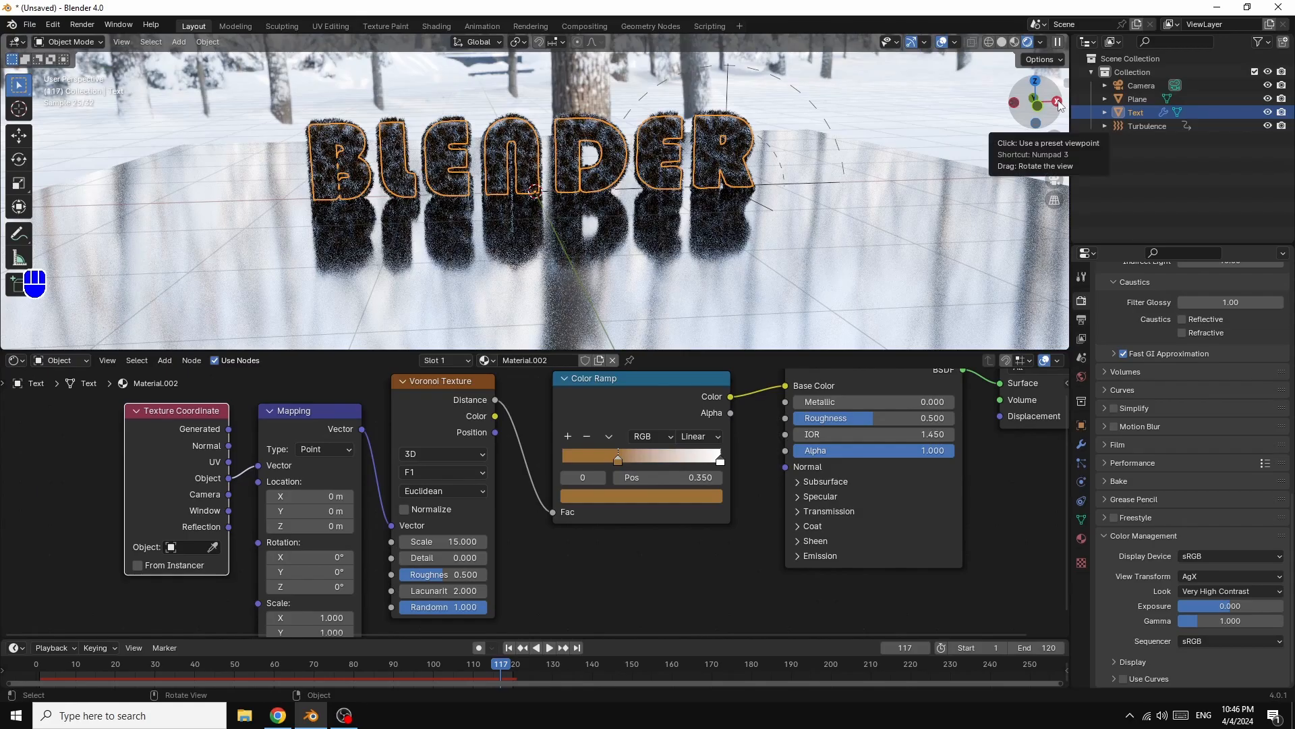
left_click_drag(1059, 105, 1074, 110)
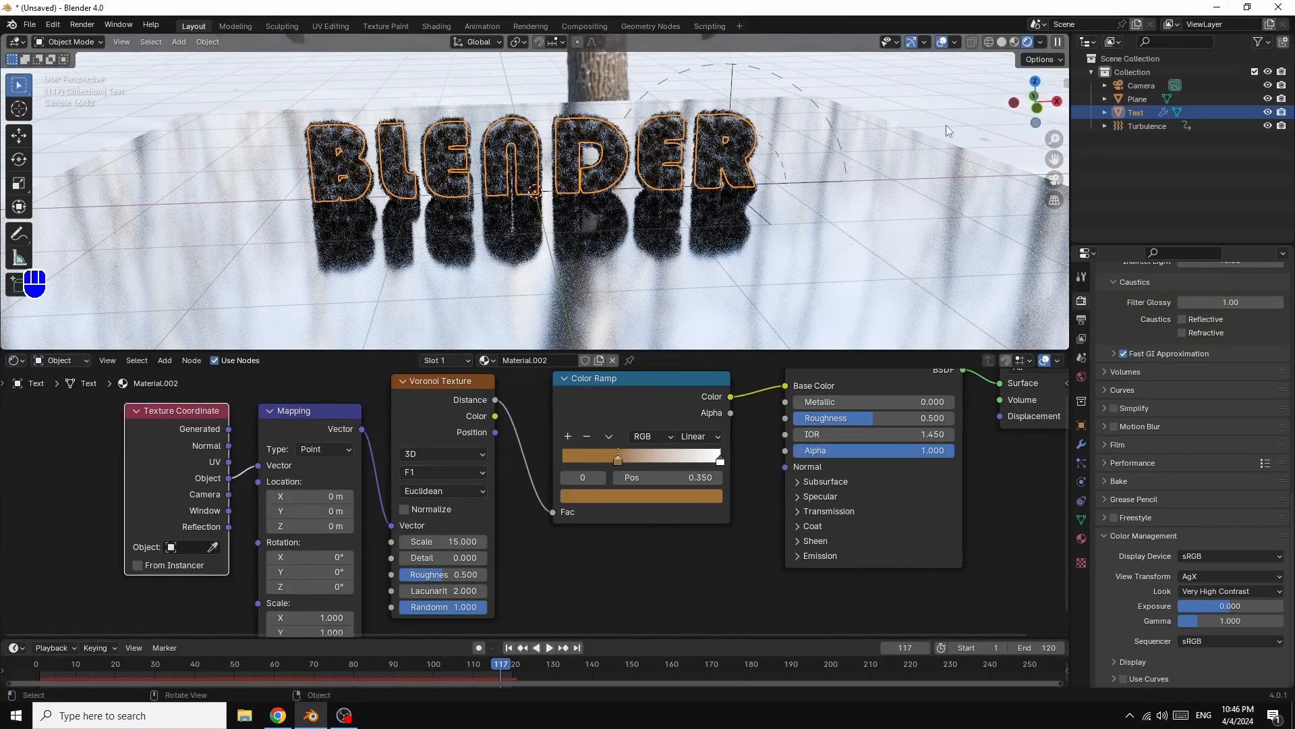
left_click(965, 89)
- Look through the scene camera and lock the camera to the view
key("KP_0")
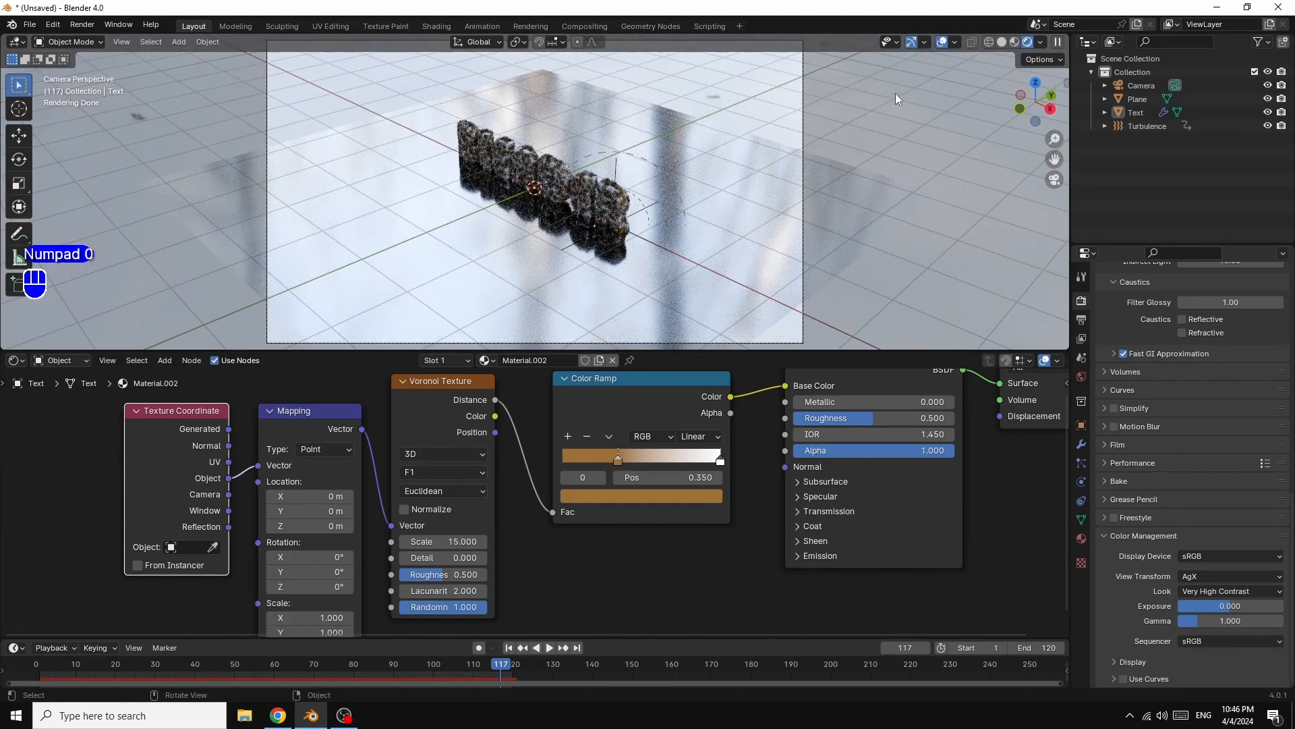
key("n")
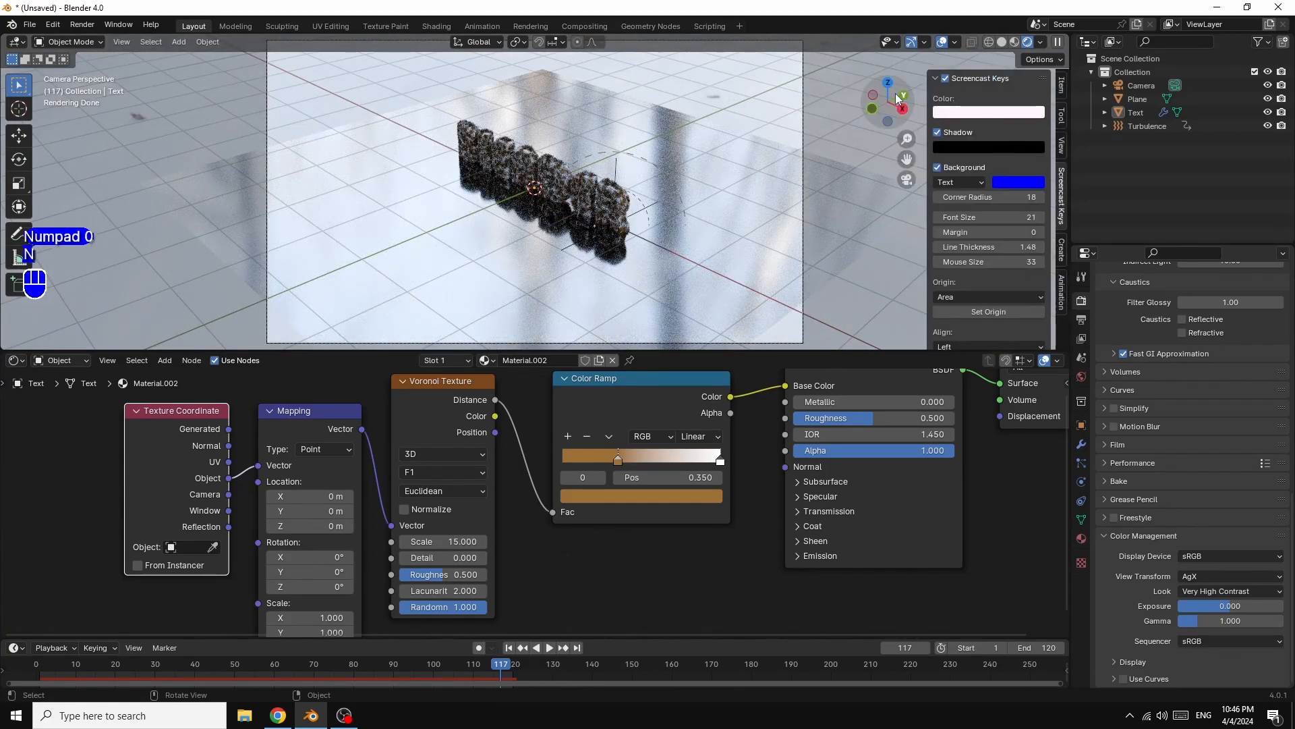
left_click(1060, 148)
left_click(985, 247)
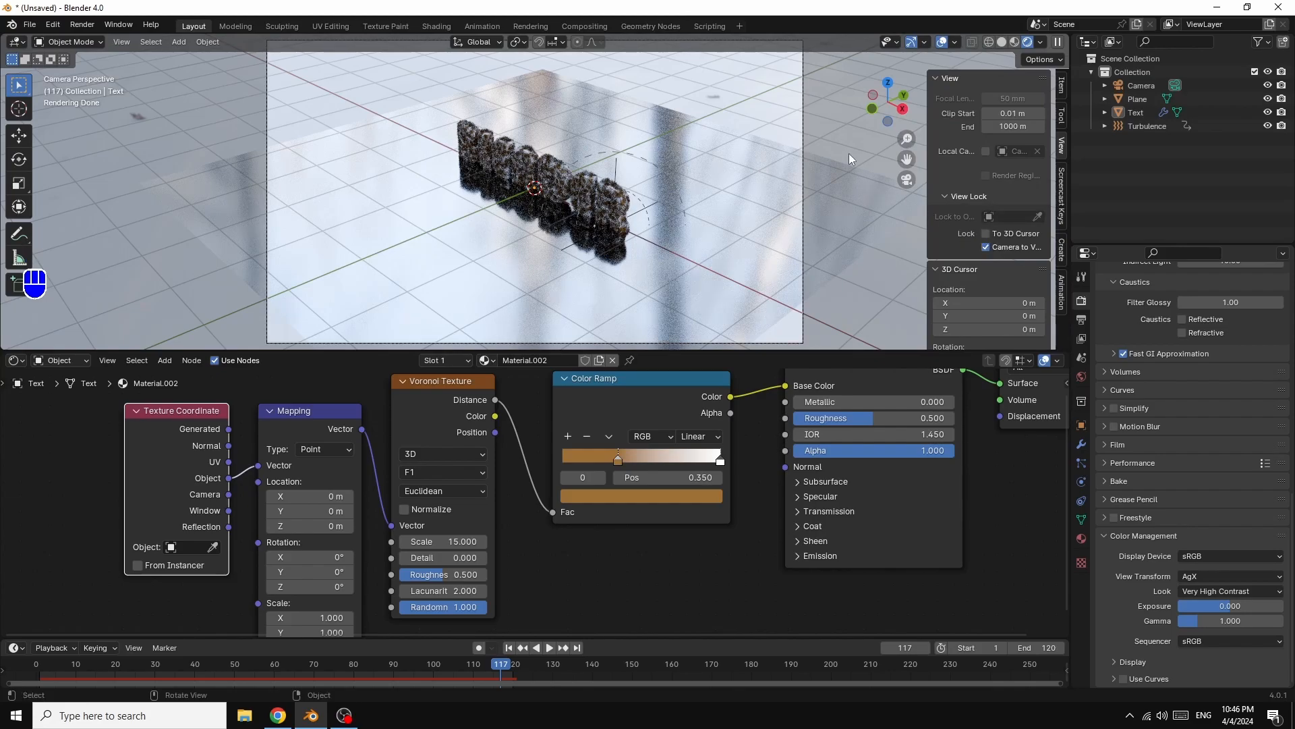
key("n")
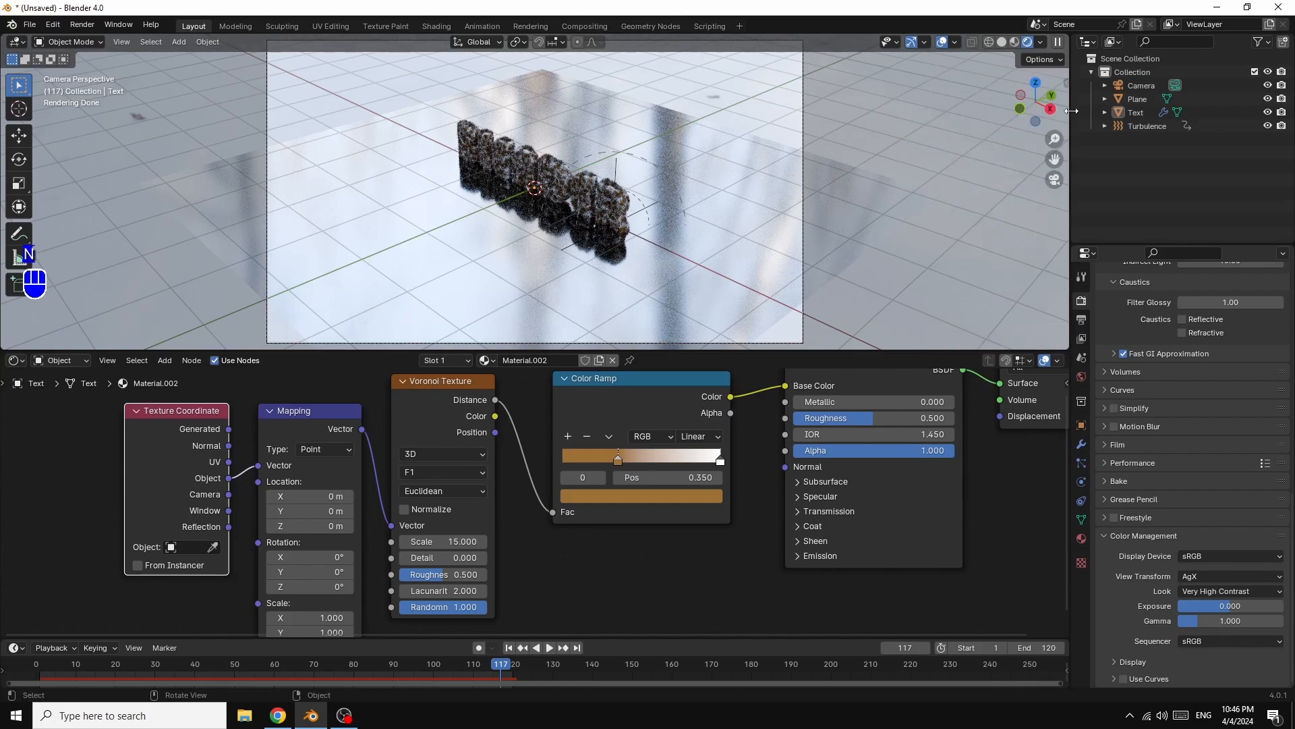
- Reposition the camera to a low, close view from the front so the BLENDER text fills the frame against the snowy forest
left_click_drag(1051, 113, 1024, 108)
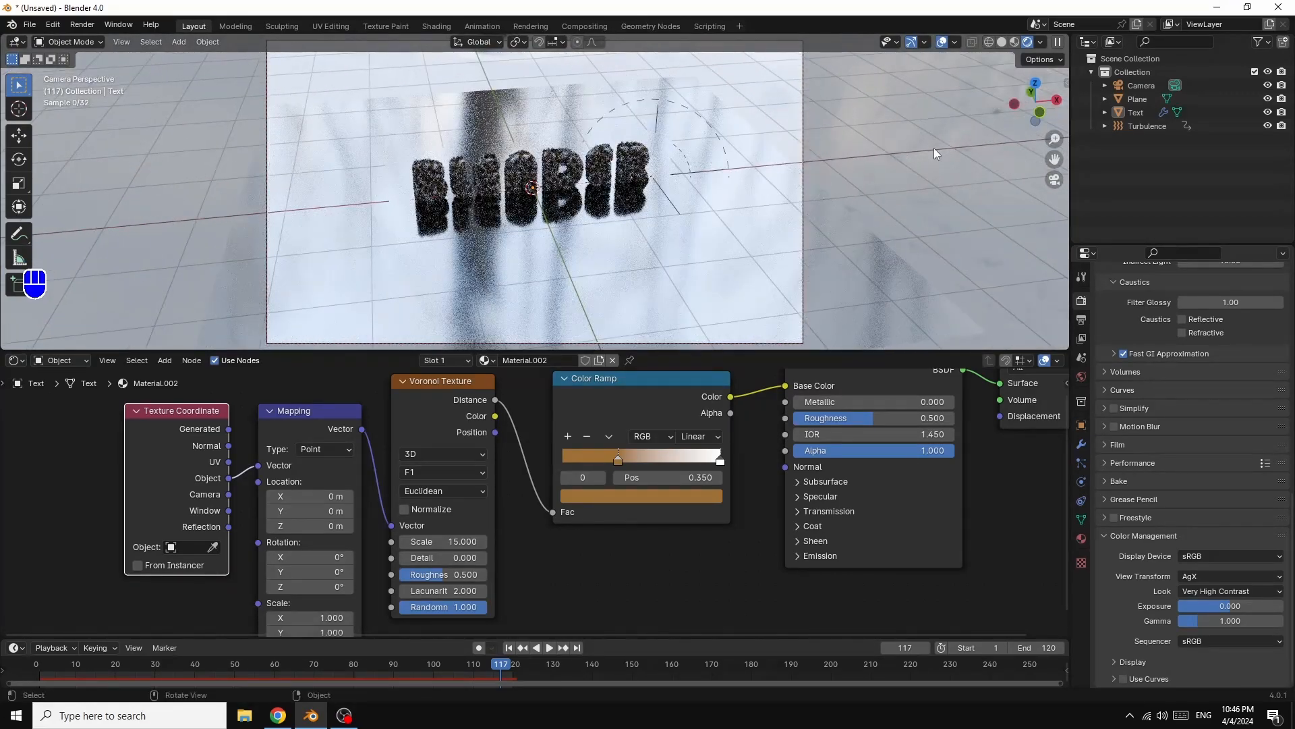
scroll(934, 148, "up", 3)
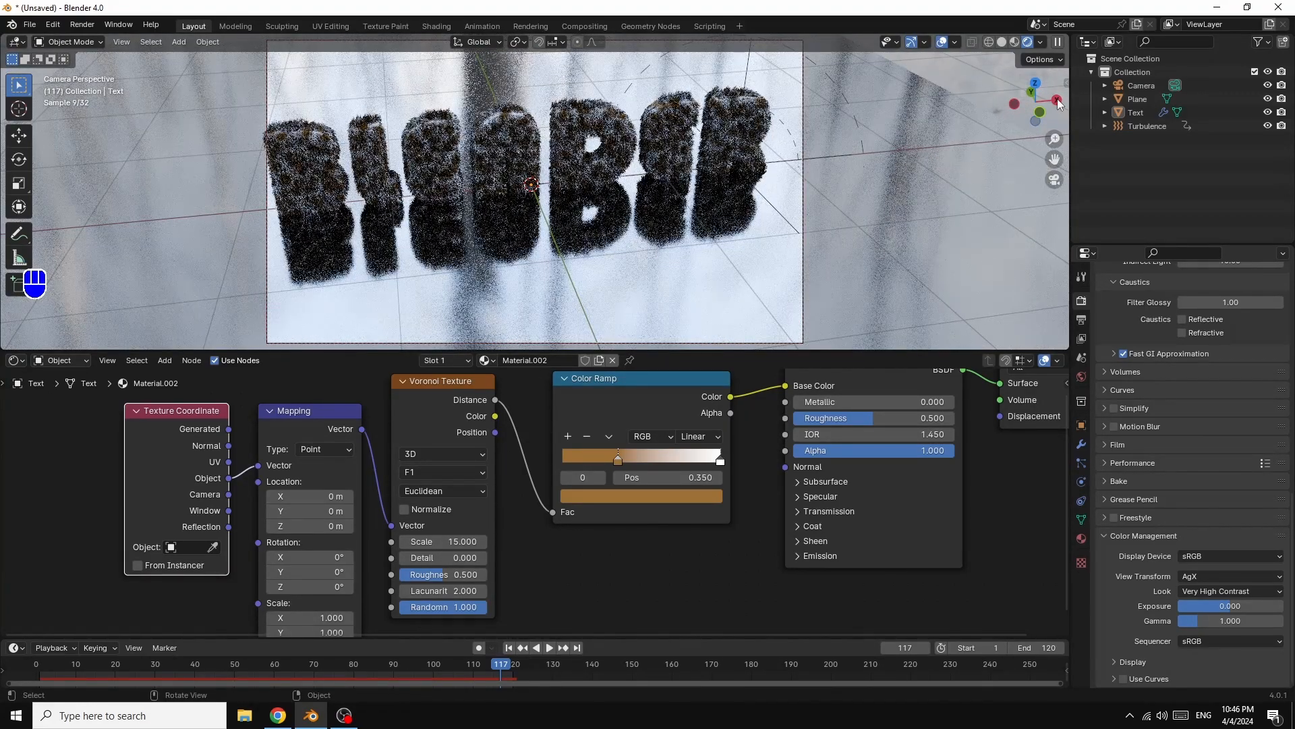
mouse_move(1036, 108)
left_mouse_down()
mouse_move(1072, 108)
mouse_move(1057, 101)
left_mouse_up()
middle_click_drag(531, 185, 564, 181, "shift")
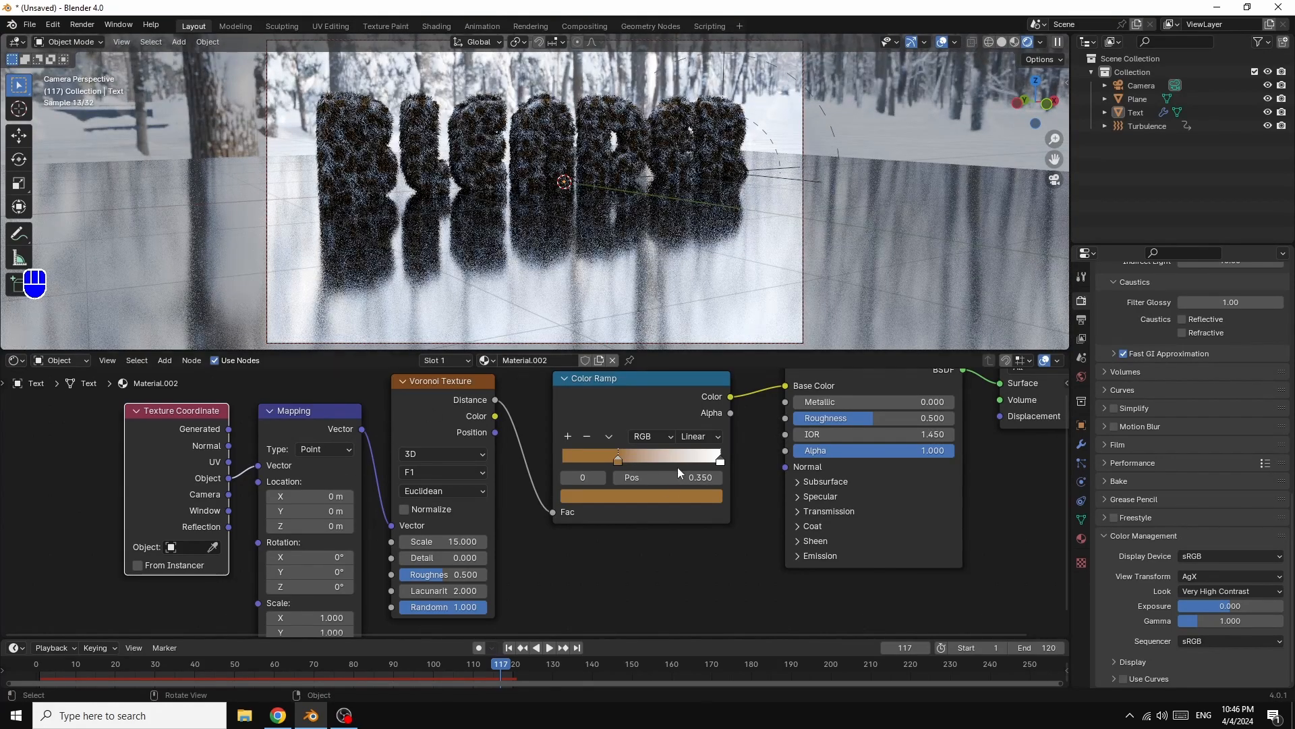
- Recolor the Color Ramp's brown stop to a yellower tone with hue 0.107 and saturation 0.935
left_click(579, 459)
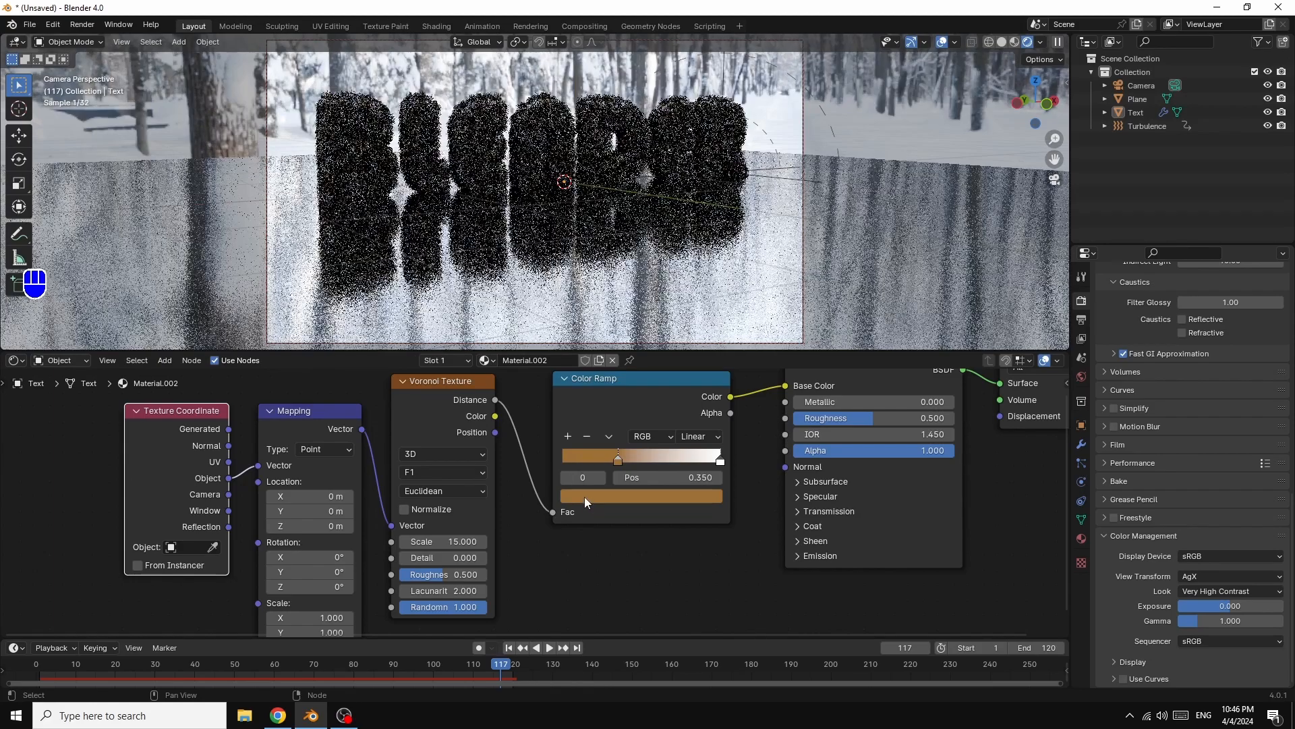
left_click(588, 495)
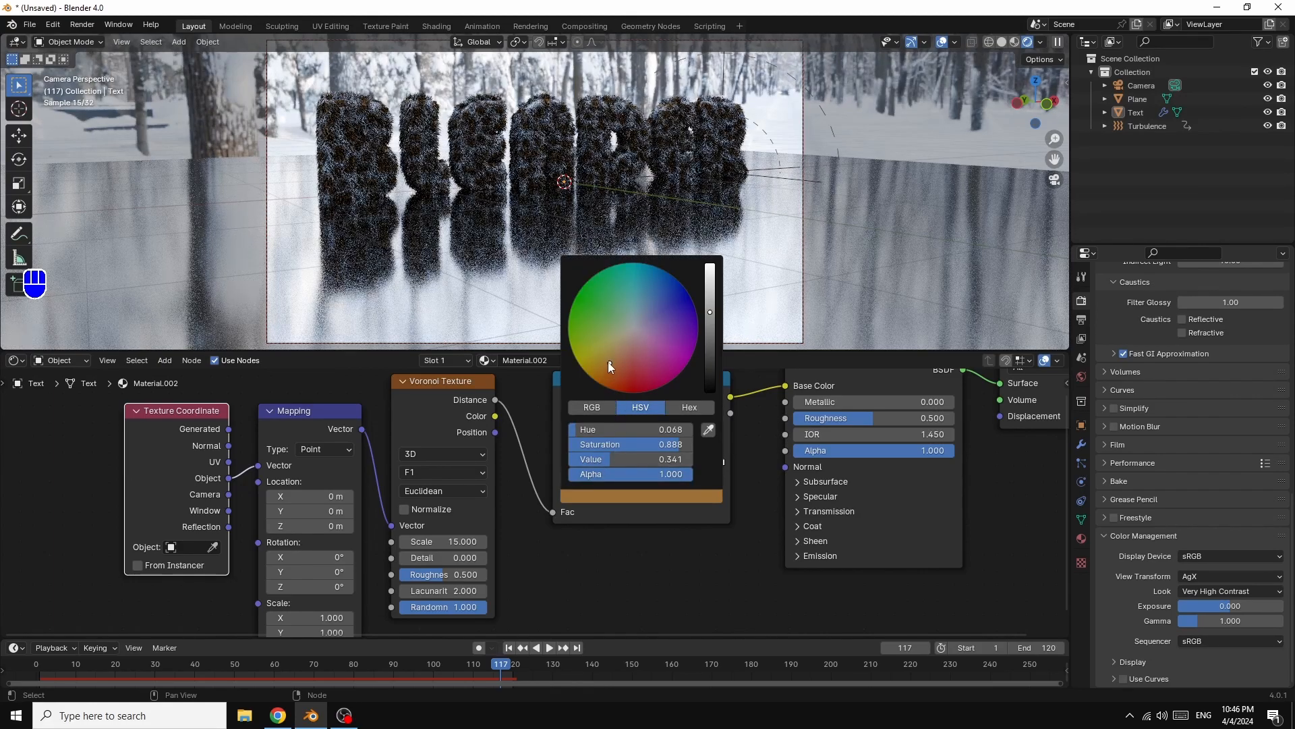
left_click_drag(610, 362, 598, 361)
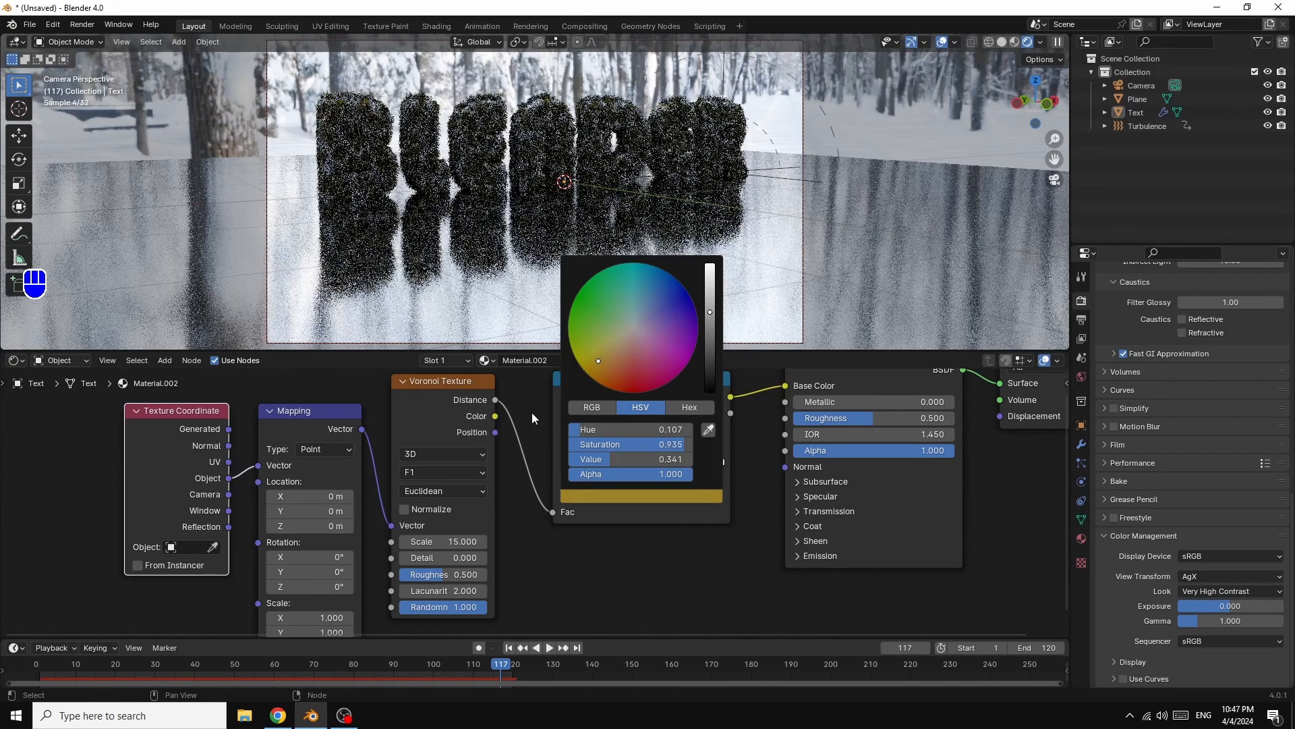
- Move the Color Ramp's white stop to position 0.564 and render a still image of the current frame
left_click_drag(719, 463, 651, 460)
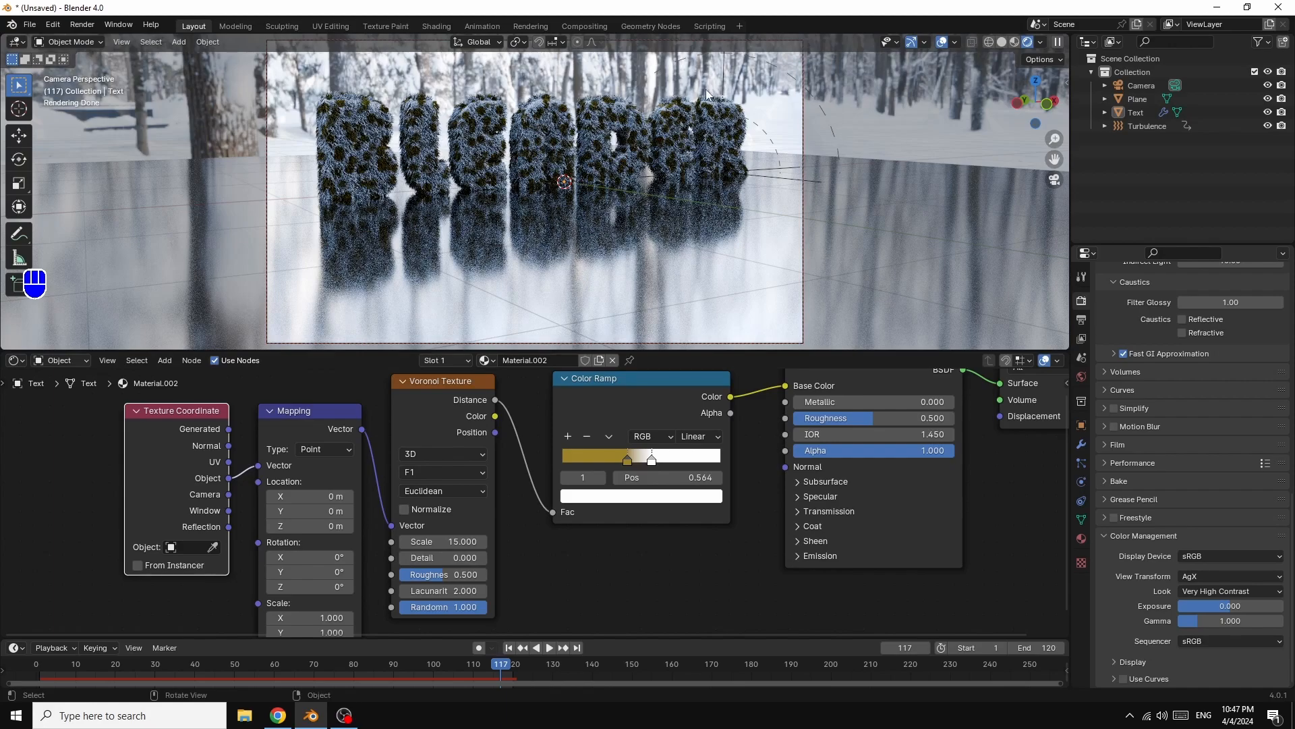
left_click(83, 24)
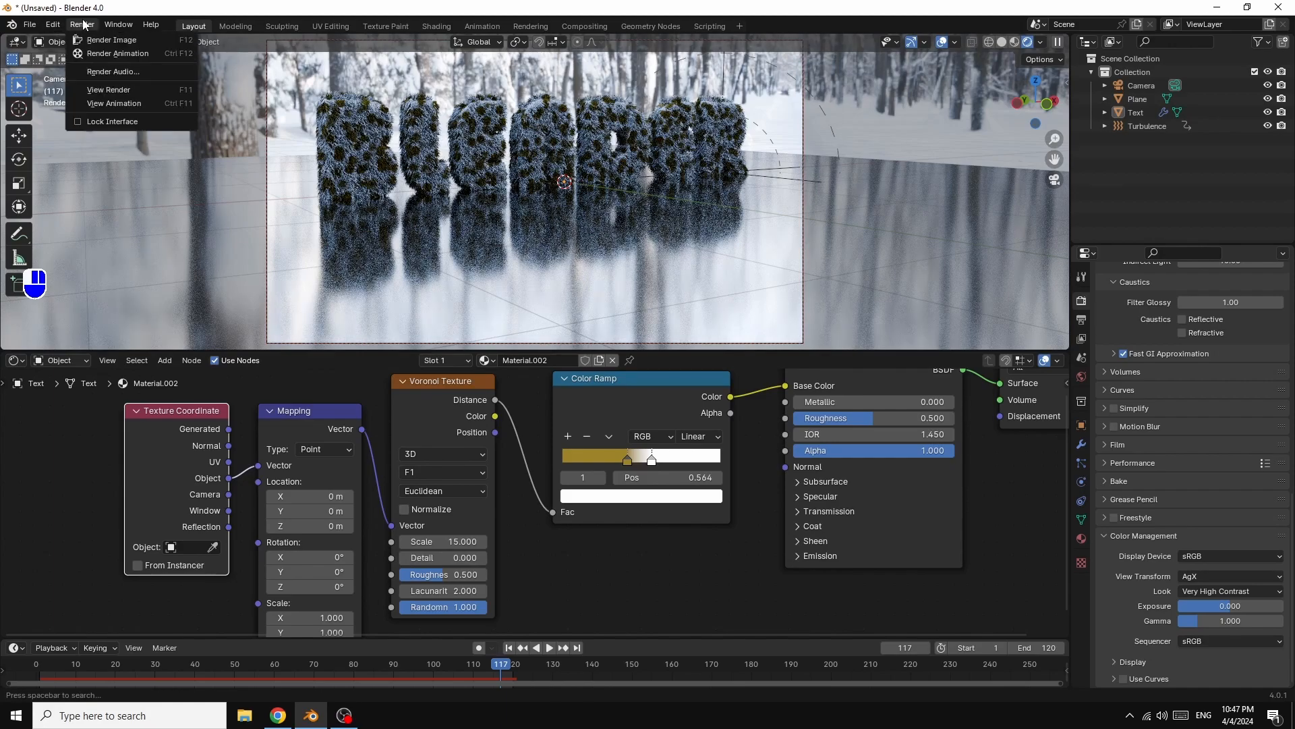
left_click(106, 41)
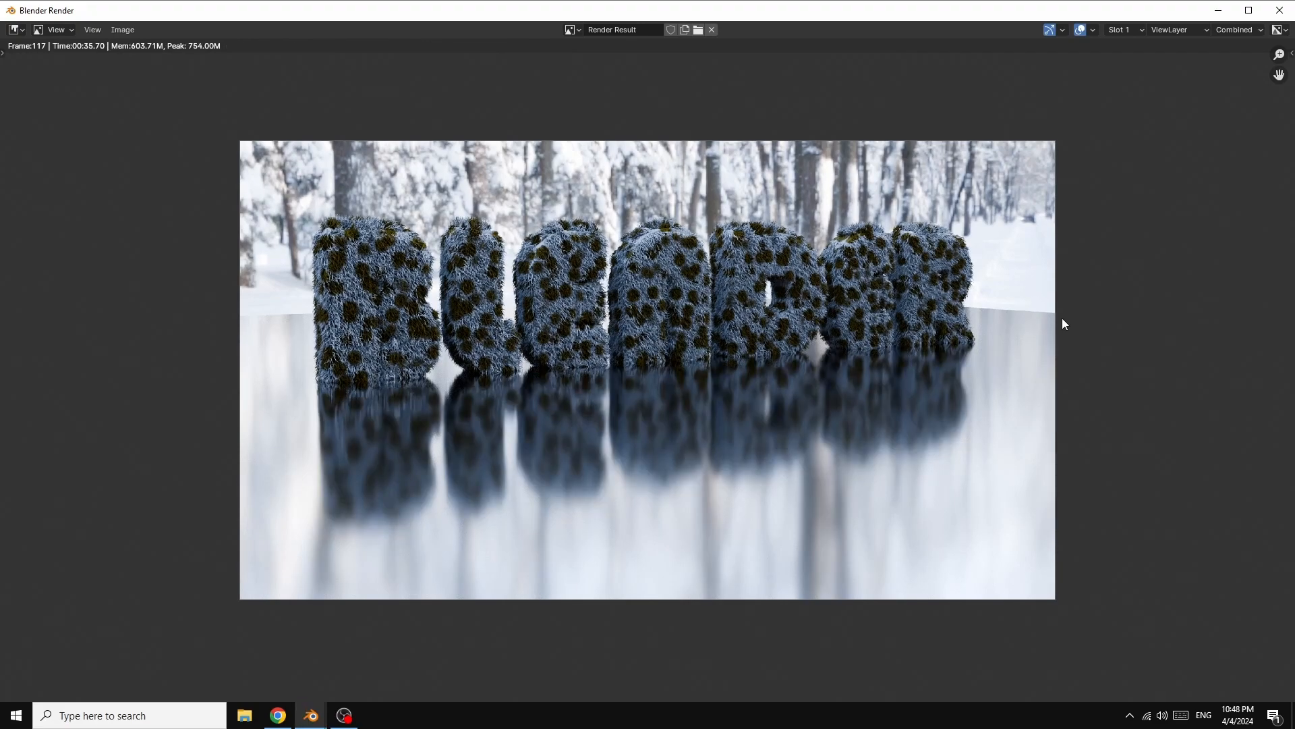
left_click(1279, 11)
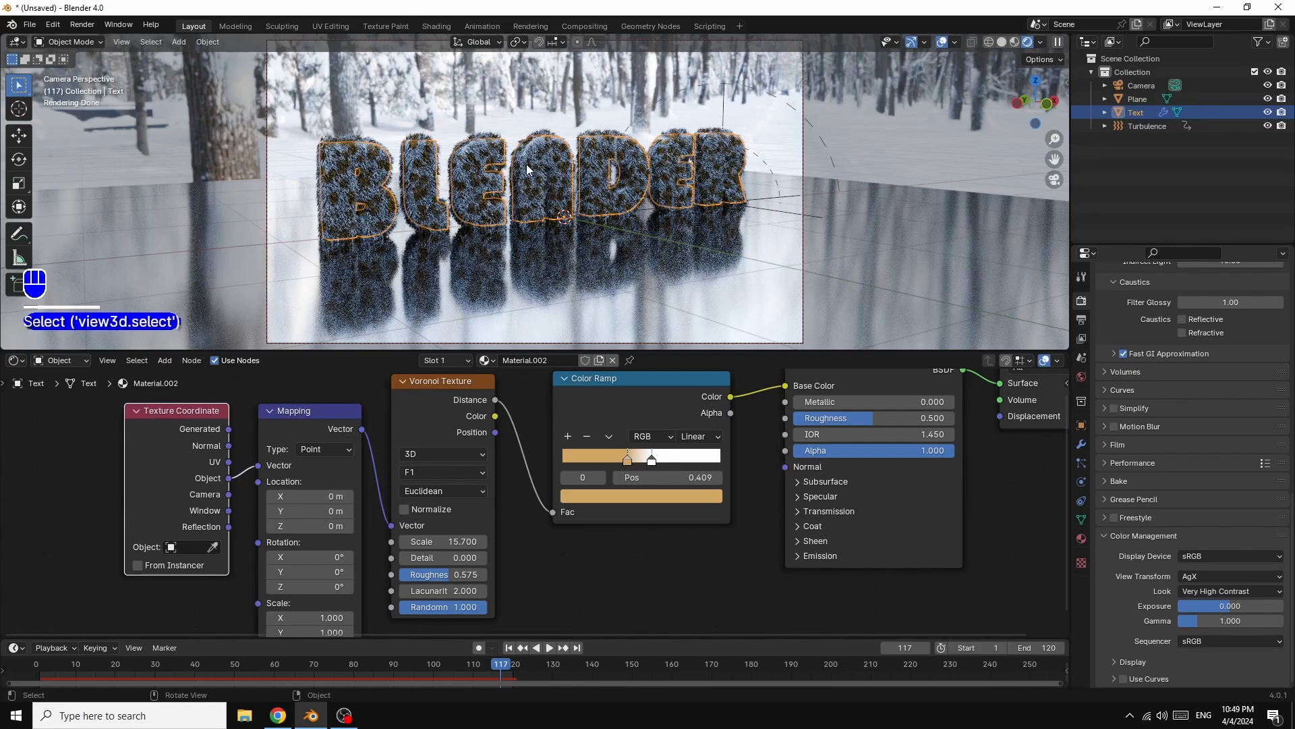
- Scale the BLENDER text along the Z axis by about 1.7 and reframe the camera from the front
key("s")
key("s")
key("s")
key("z")
key("z")
key("z")
key("z")
key("z")
key("z")
key("z")
key("z")
key("z")
key("z")
key("z")
key("z")
key("z")
key("z")
key("z")
key("z")
key("z")
key("z")
key("z")
key("z")
key("z")
key("z")
key("z")
key("z")
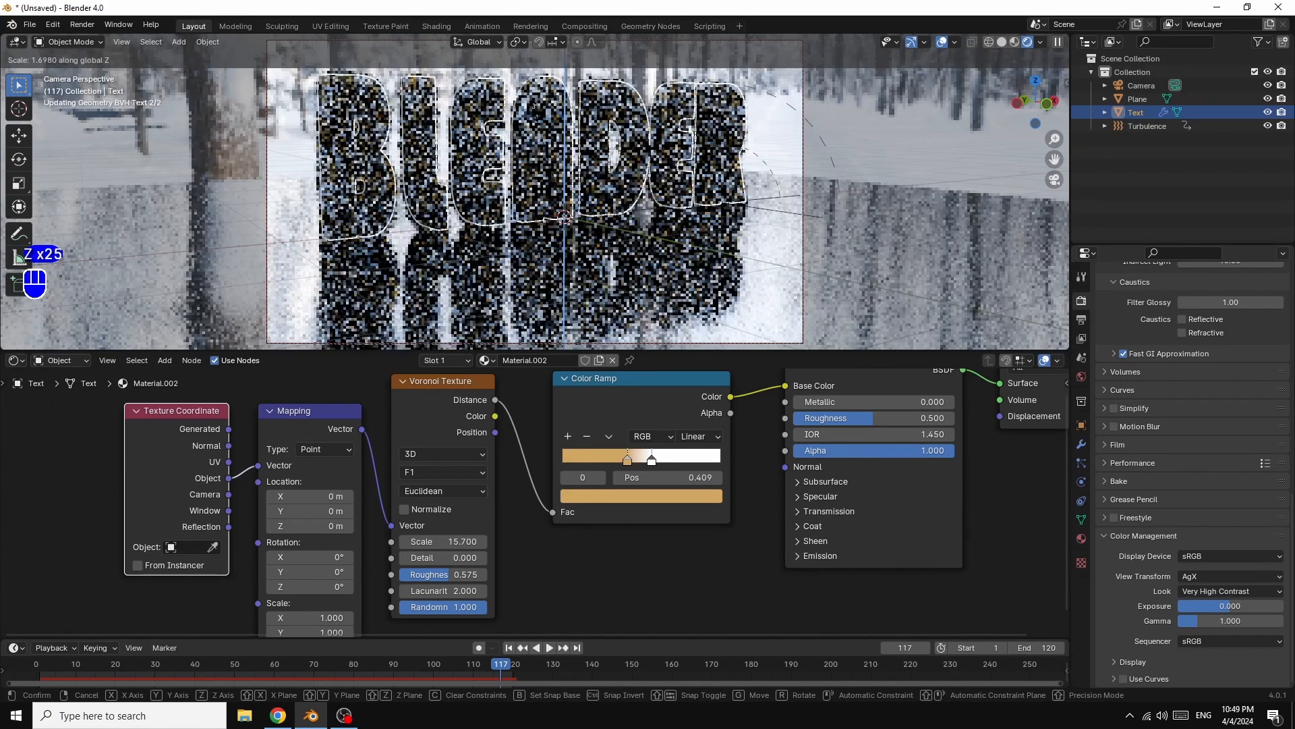
key("z")
key("z")
key("z")
key("z")
key("z")
key("z")
key("z")
key("z")
key("z")
key("z")
key("z")
key("z")
key("z")
key("z")
key("z")
key("z")
left_click(652, 128)
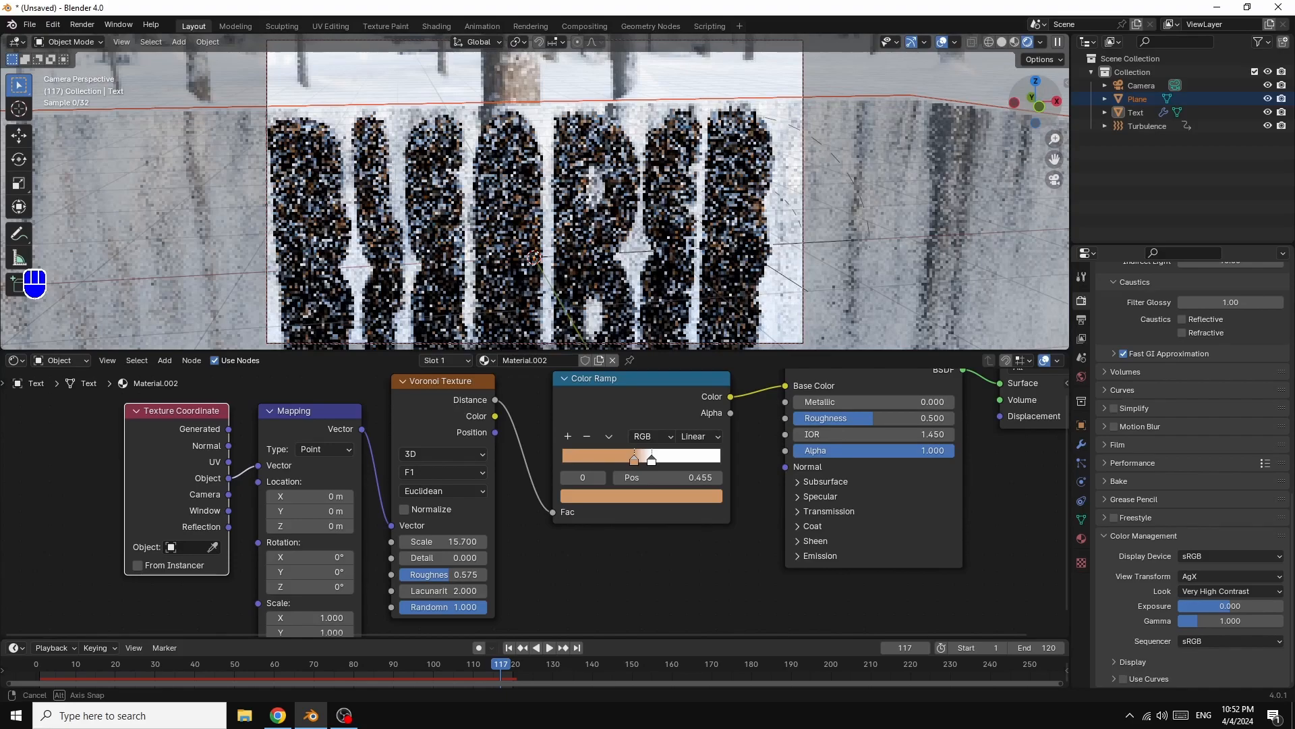
middle_click_drag(534, 258, 557, 244)
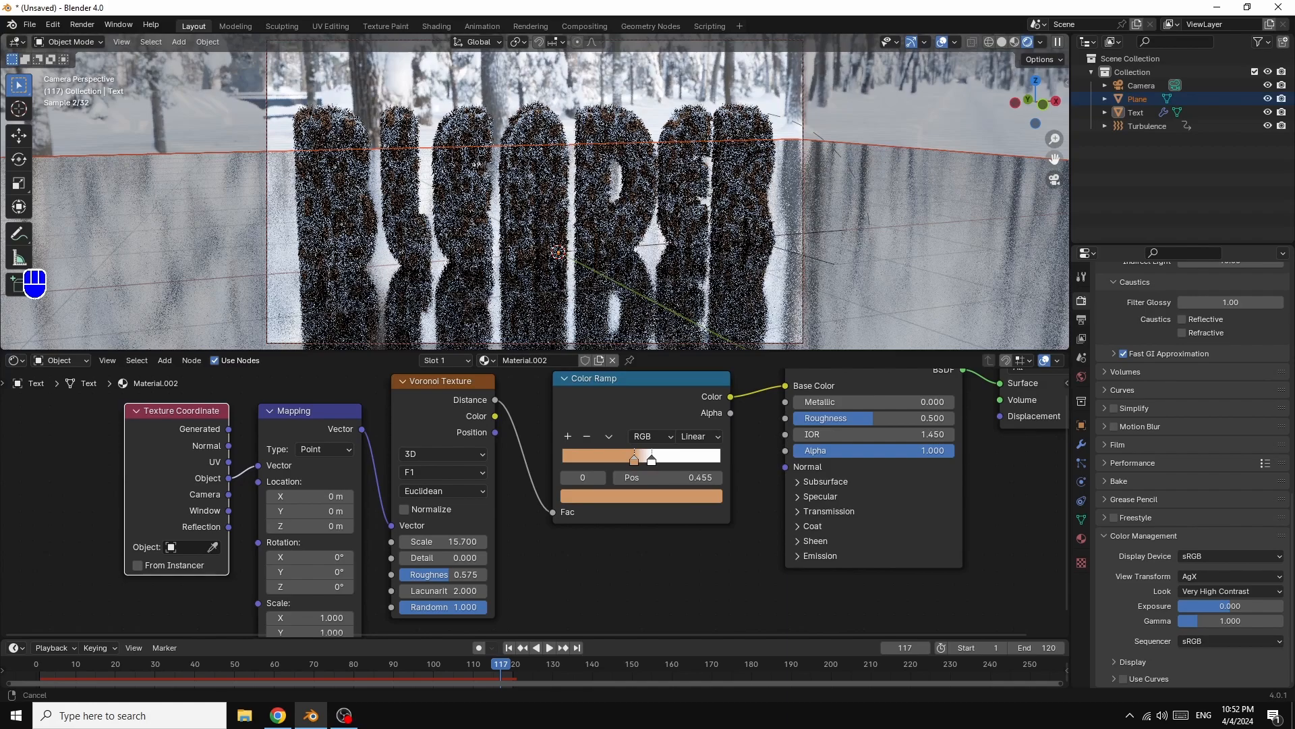
- Replace the Voronoi Texture node with a Wave Texture, linking Mapping's Vector into it and its Color to the Color Ramp's Fac
left_click(428, 398)
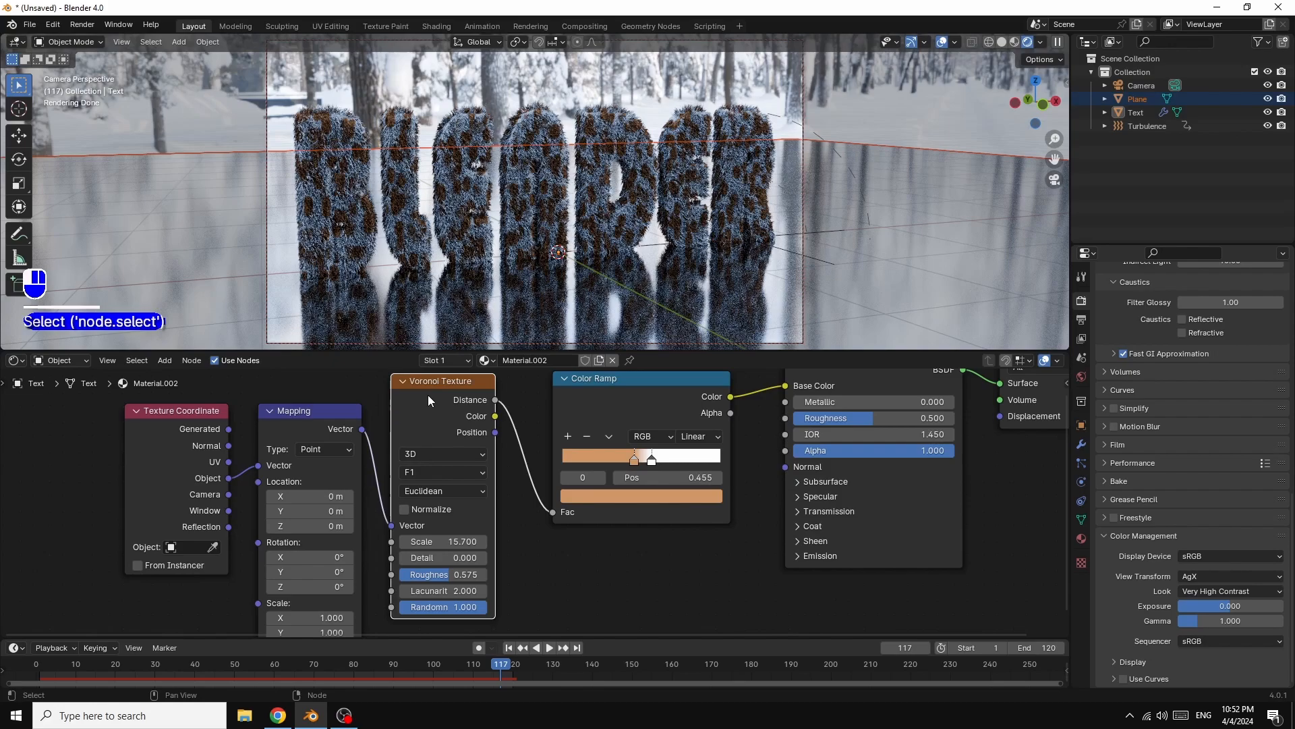
right_click(428, 400)
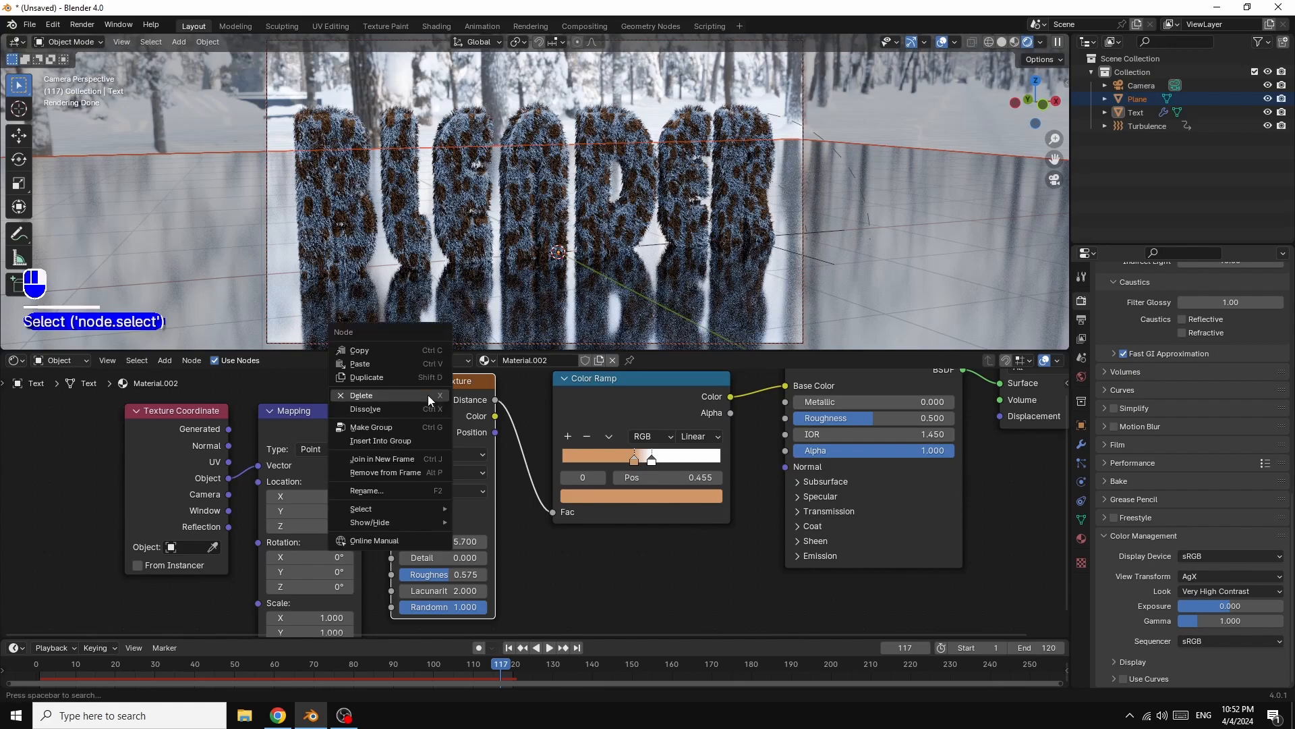
left_click(427, 395)
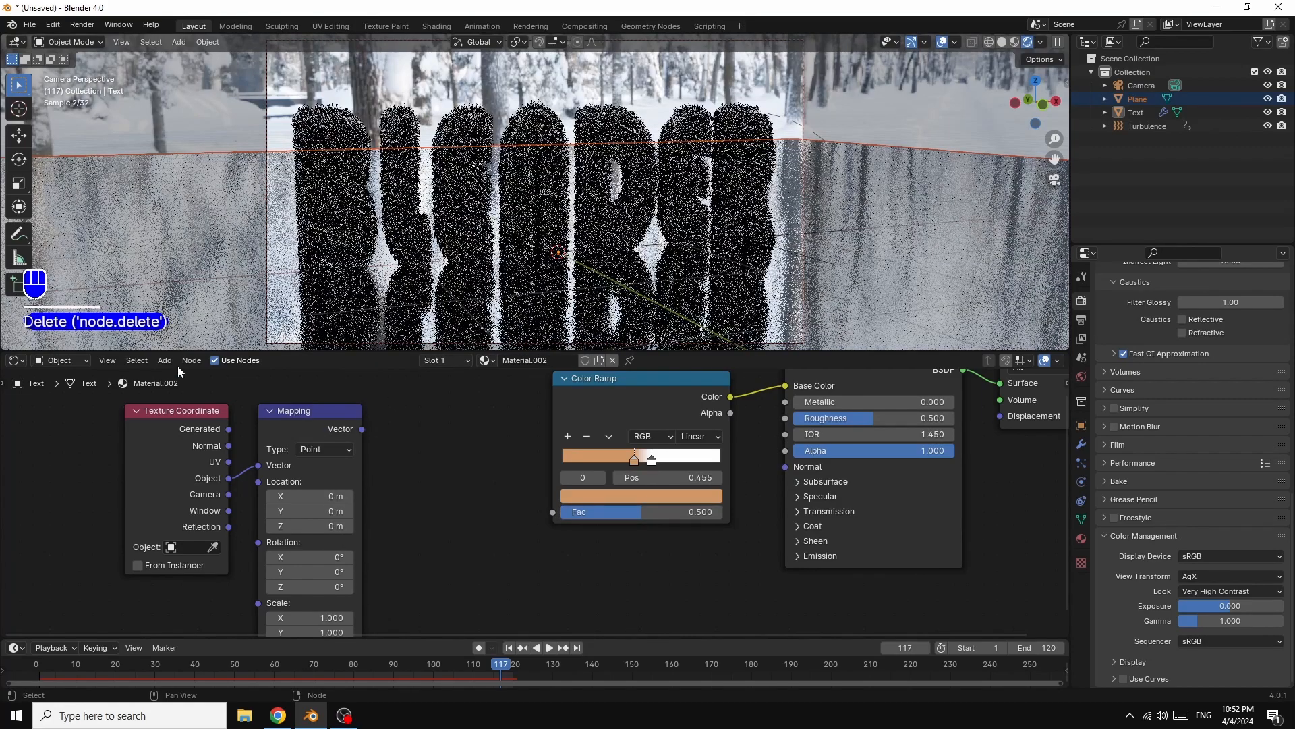
left_click(169, 362)
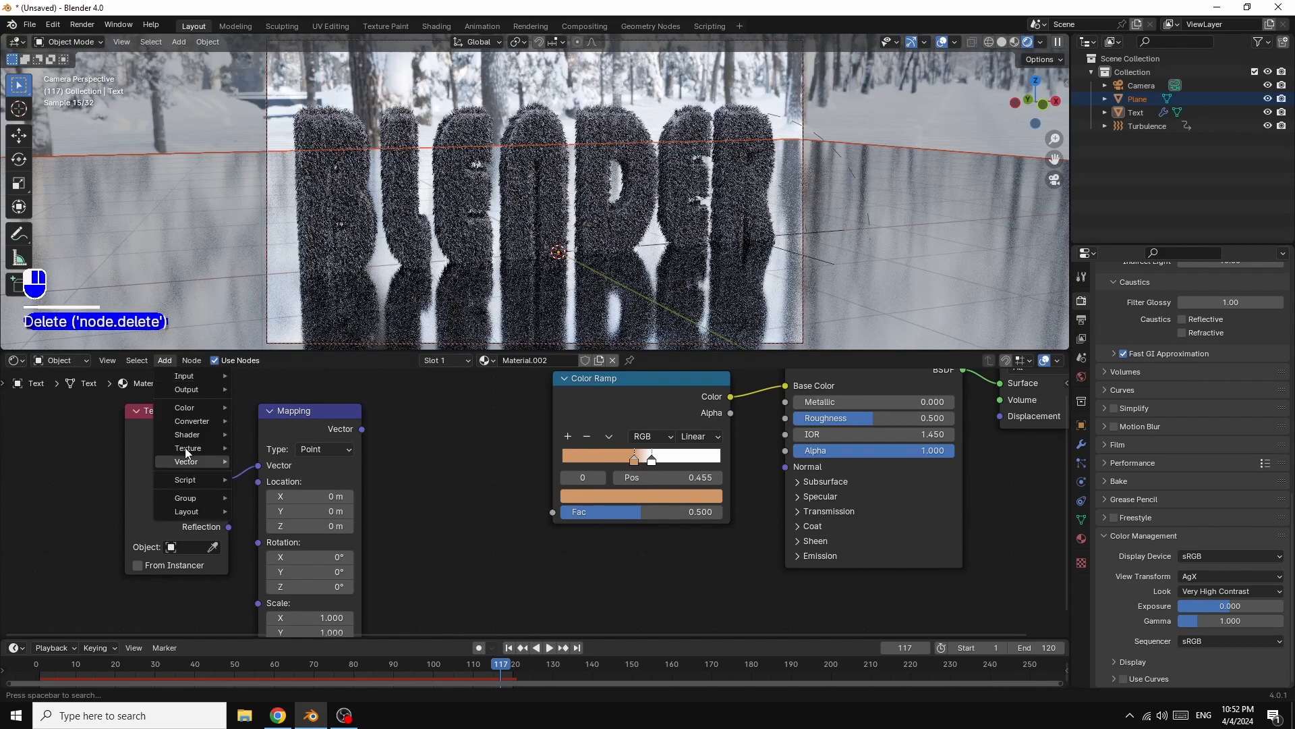
mouse_move(185, 447)
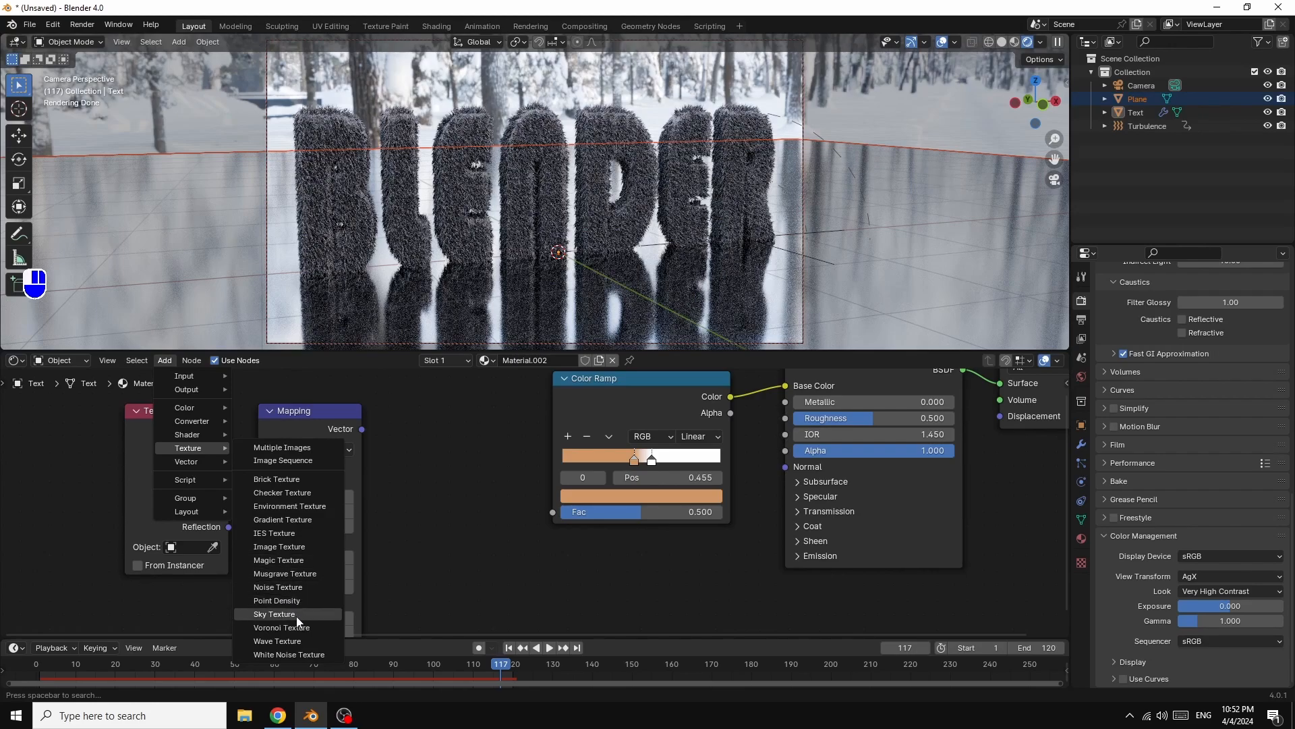
left_click(284, 641)
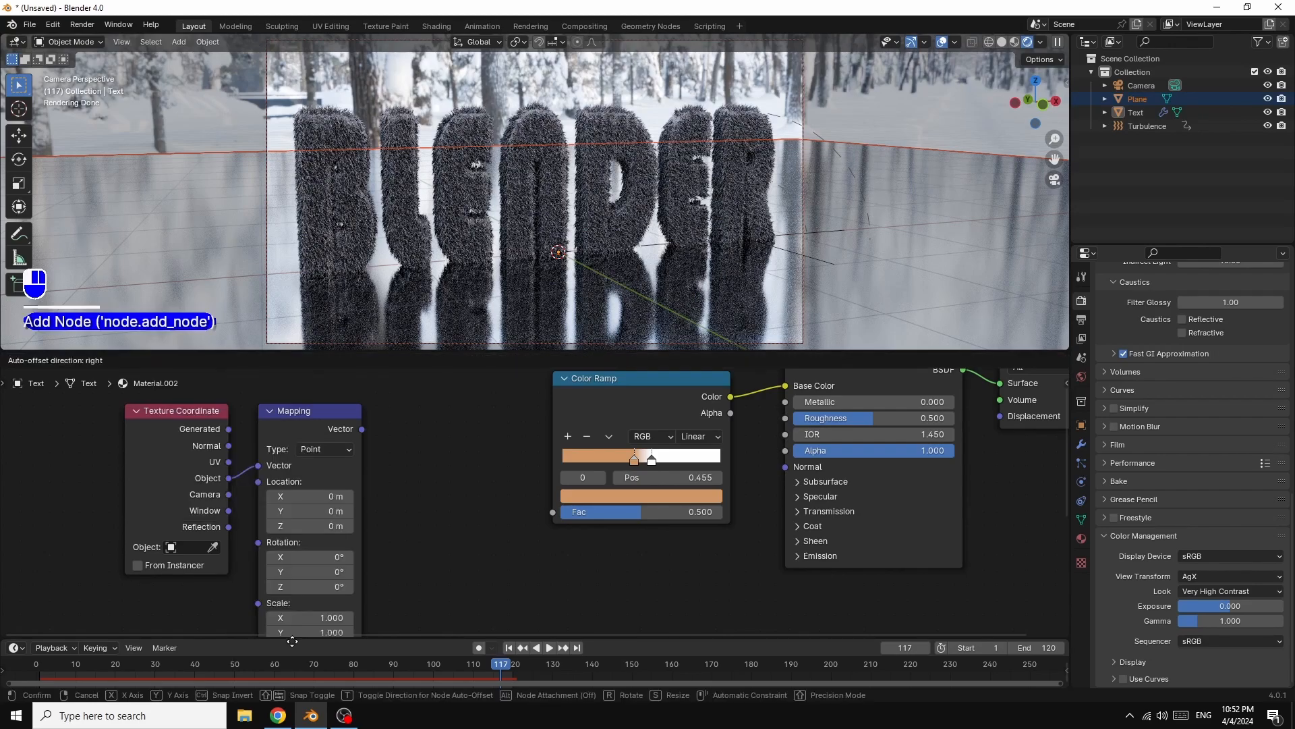
left_click(392, 389)
left_click_drag(362, 430, 398, 511)
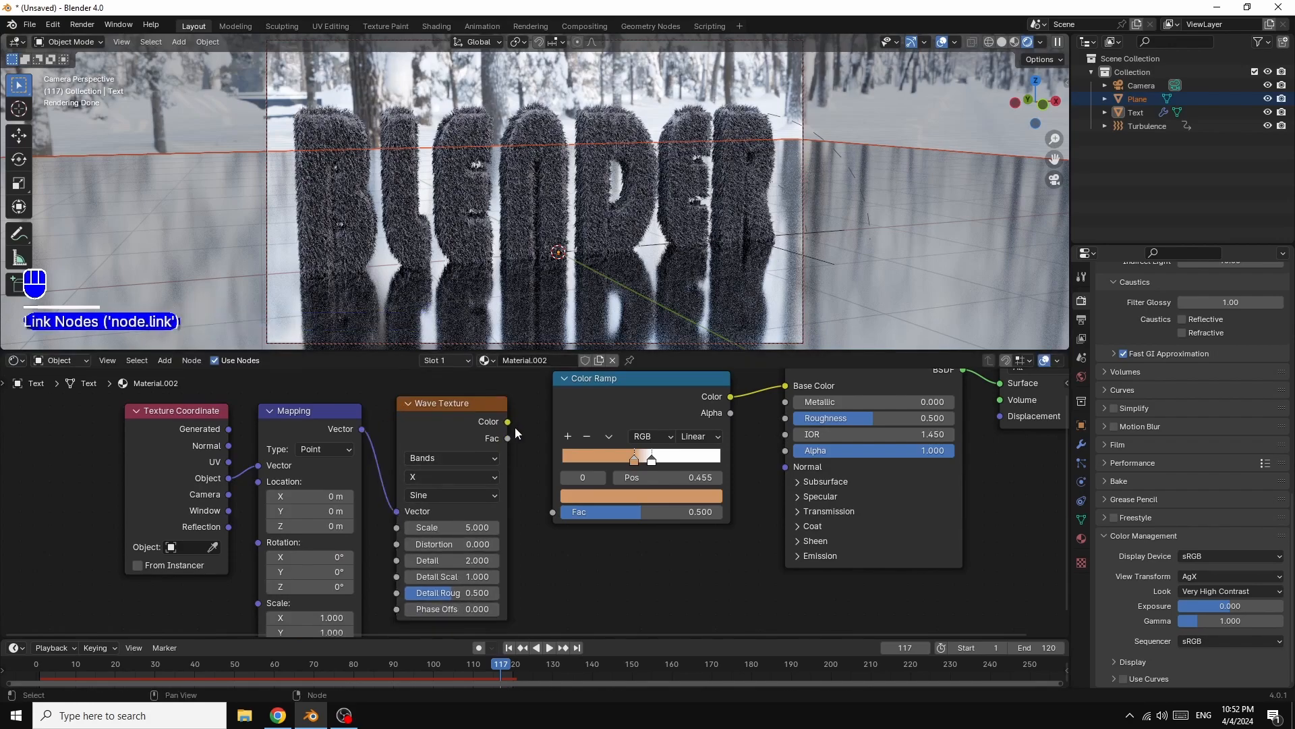
left_click_drag(507, 421, 553, 512)
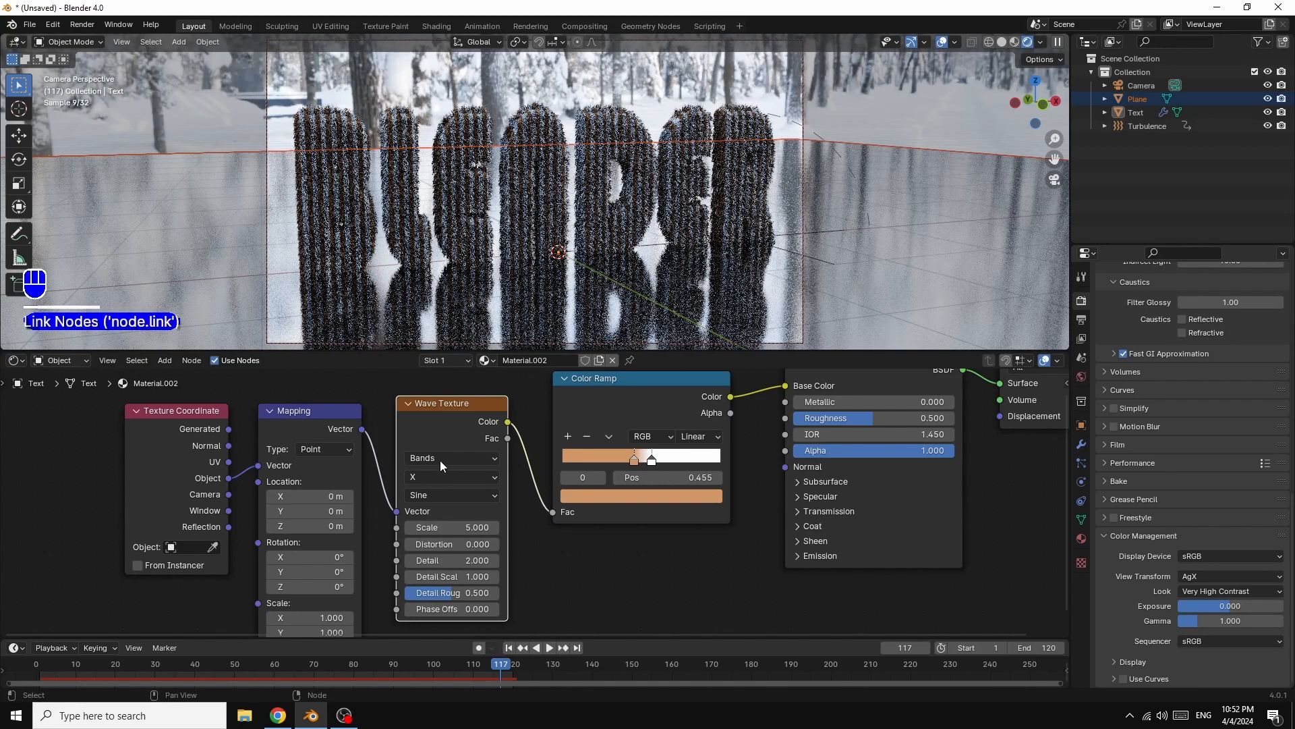
- Set the Wave Texture to Rings with a distortion of 10.300 and a scale of 0.900
left_click(439, 457)
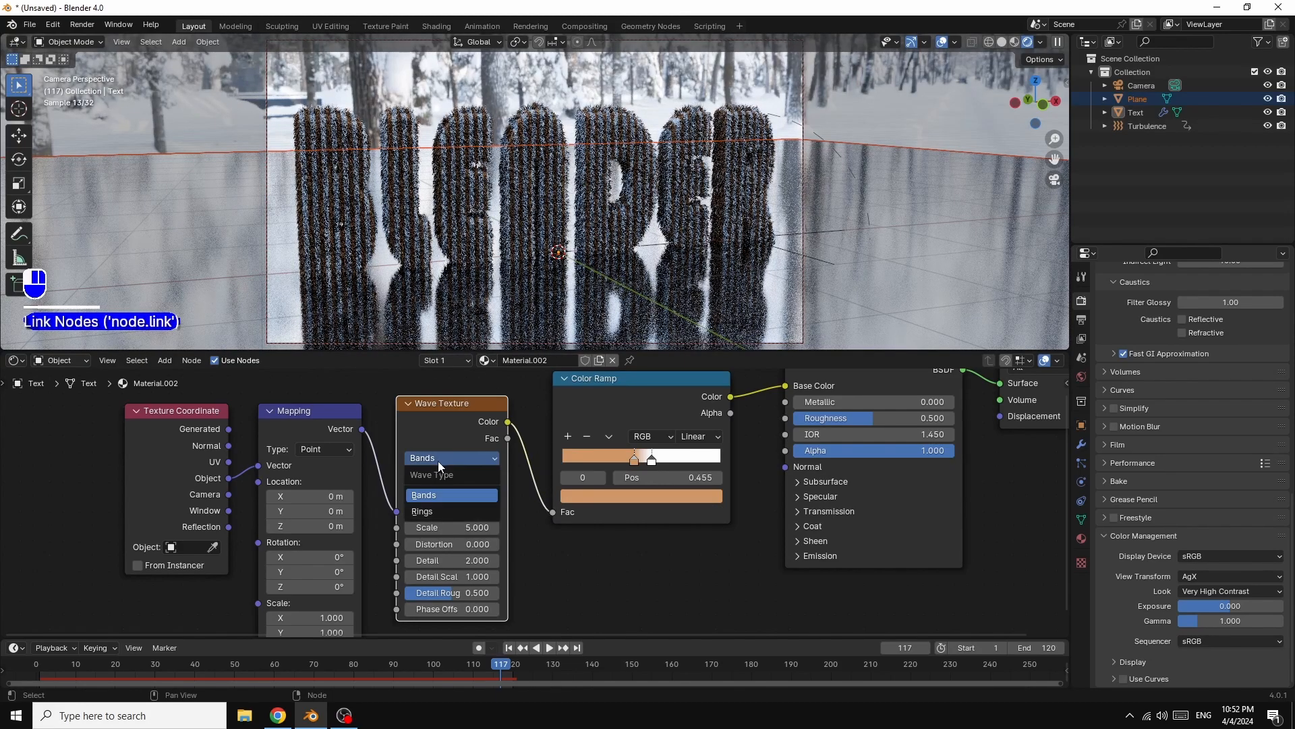
left_click(434, 515)
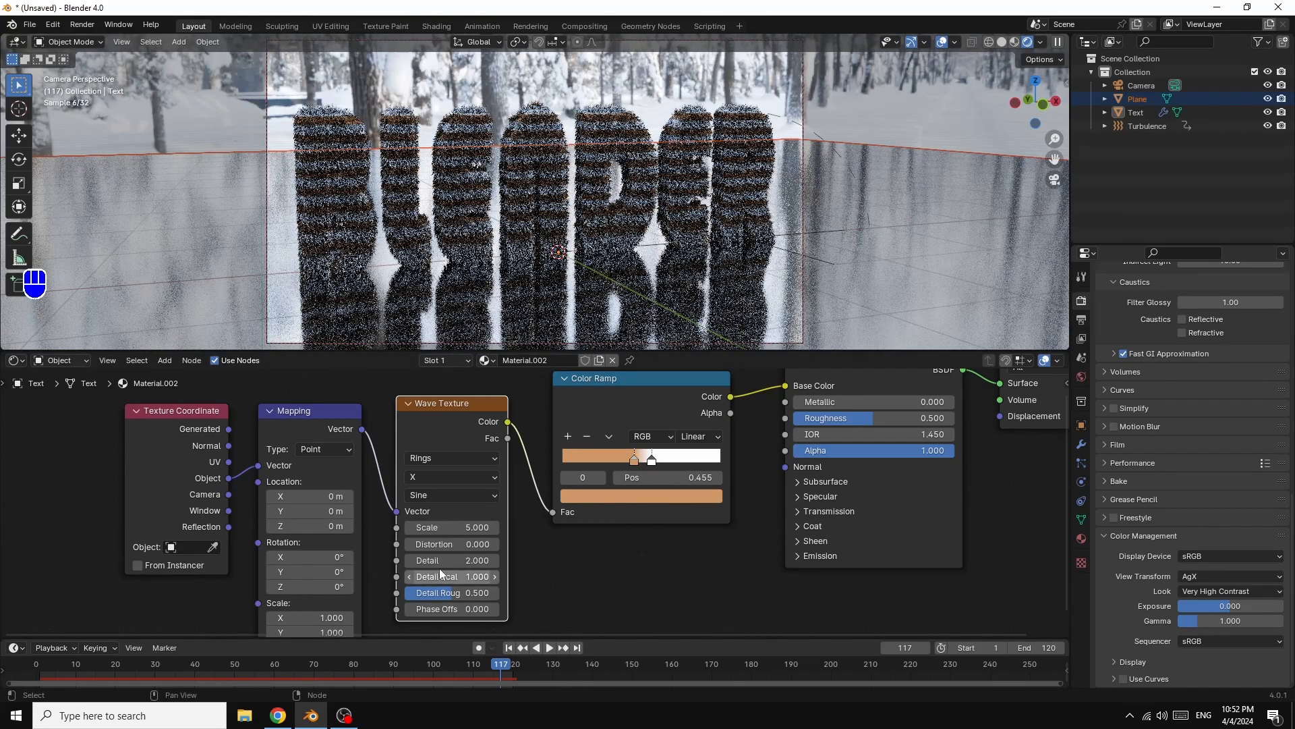
left_click_drag(447, 545, 356, 526)
mouse_move(467, 528)
left_mouse_down()
mouse_move(475, 544)
mouse_move(443, 527)
mouse_move(475, 526)
left_mouse_up()
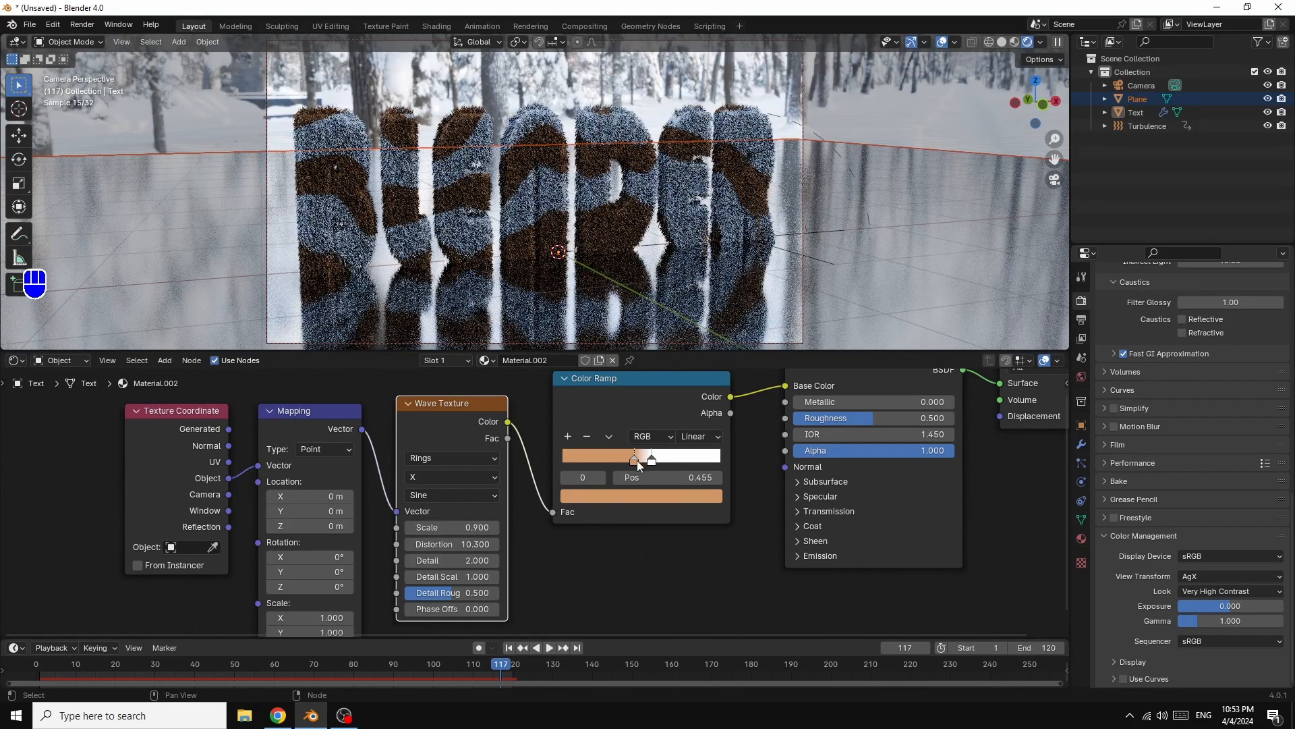
- Brighten the Color Ramp's orange stop to a value of 1.000 and shift it to a slightly paler peach tone
left_click(606, 491)
left_click_drag(710, 287, 710, 267)
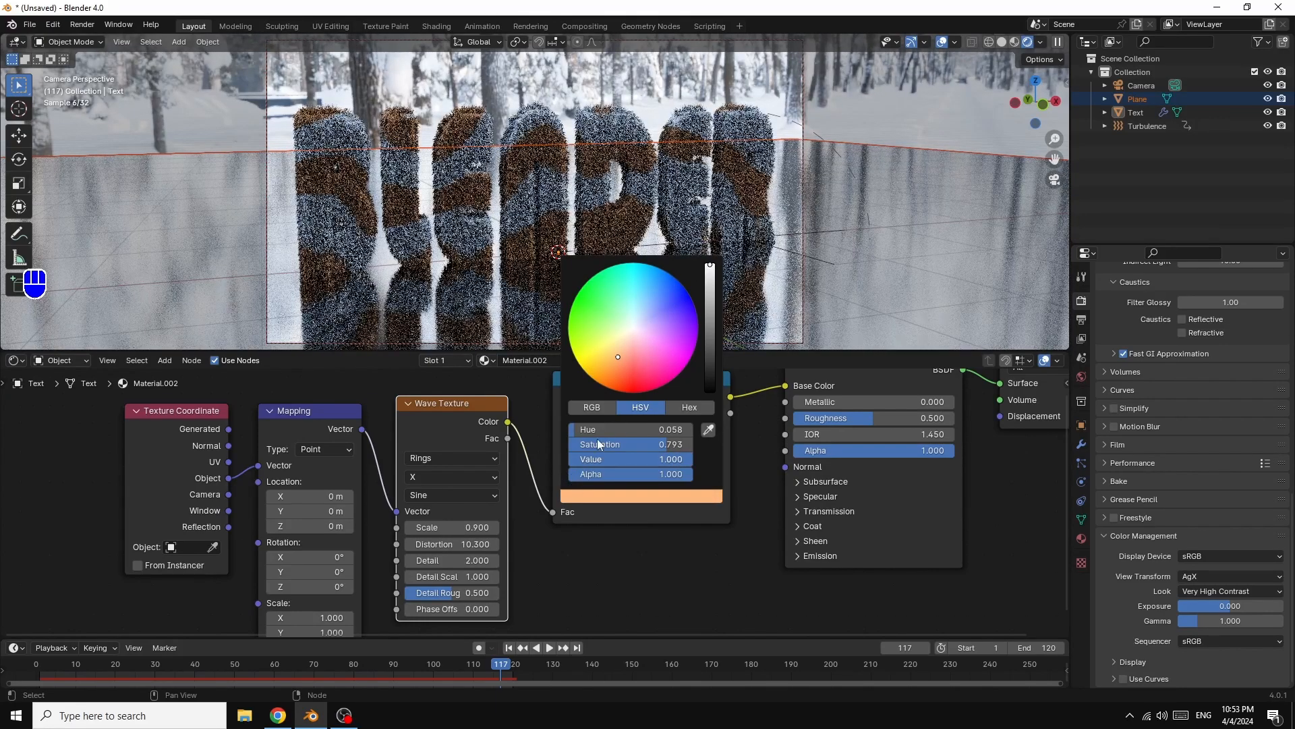
left_click_drag(618, 356, 621, 353)
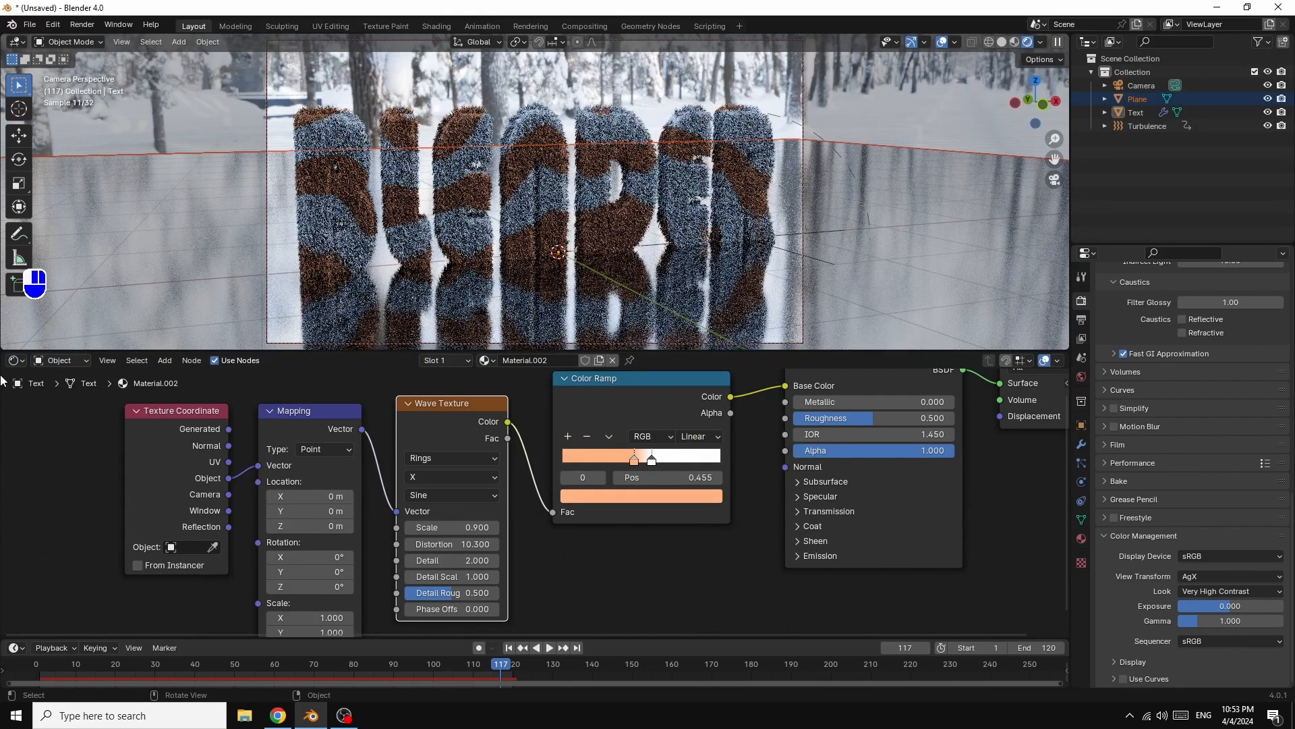
- Select the floor plane, render a still image of the striped text and close the render window
left_click(189, 202)
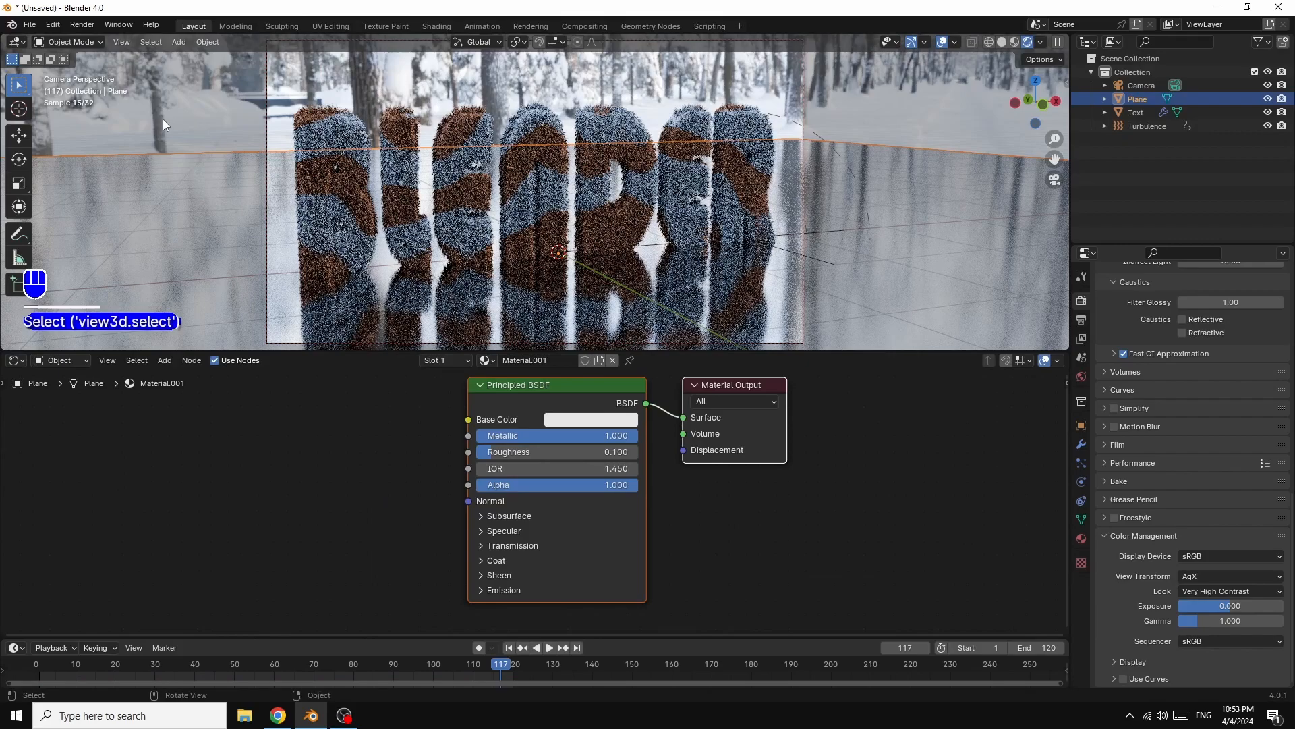
left_click(82, 25)
left_click(105, 42)
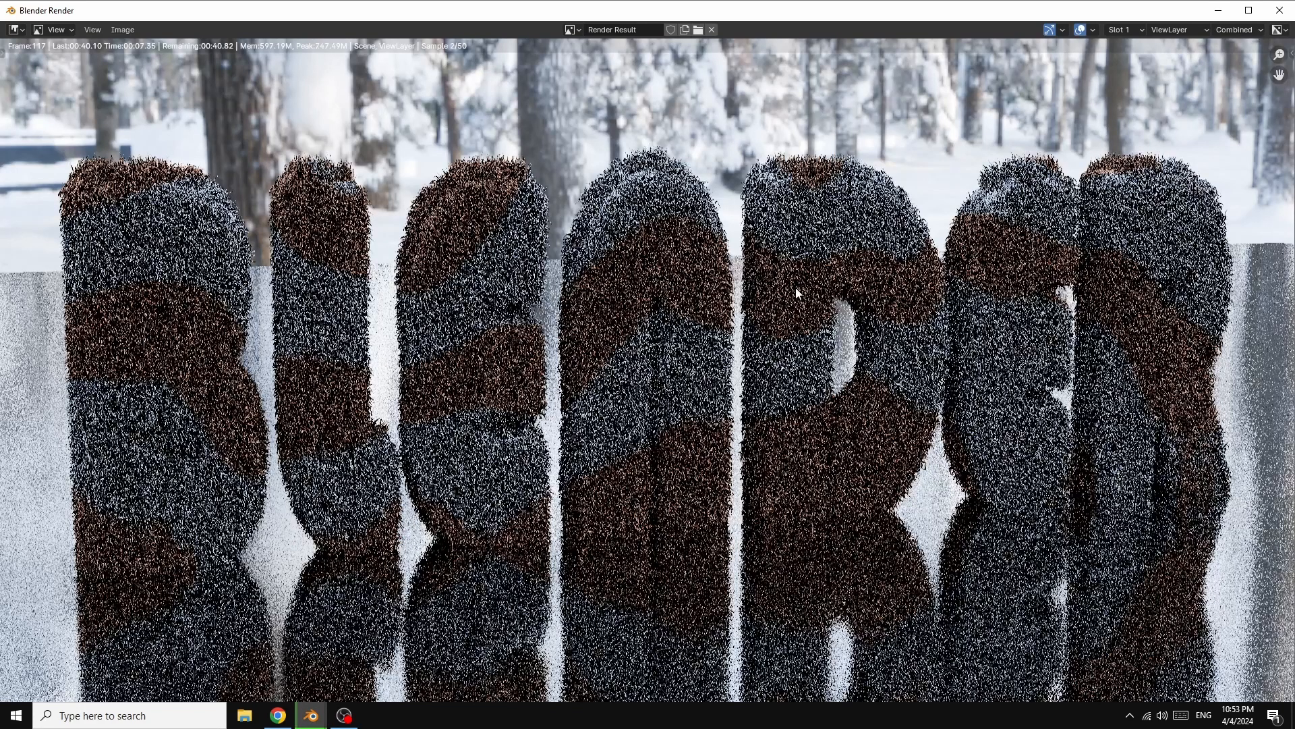
scroll(795, 288, "down", 1)
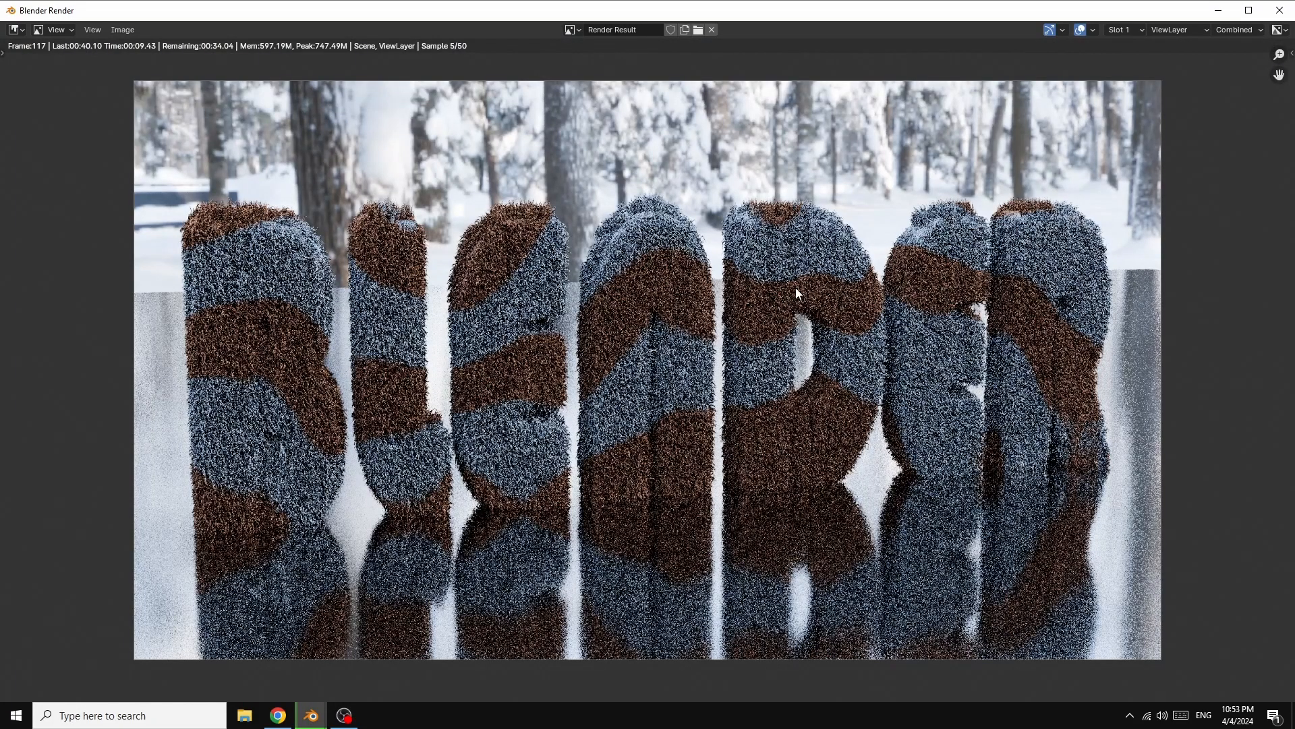
scroll(796, 287, "down", 1)
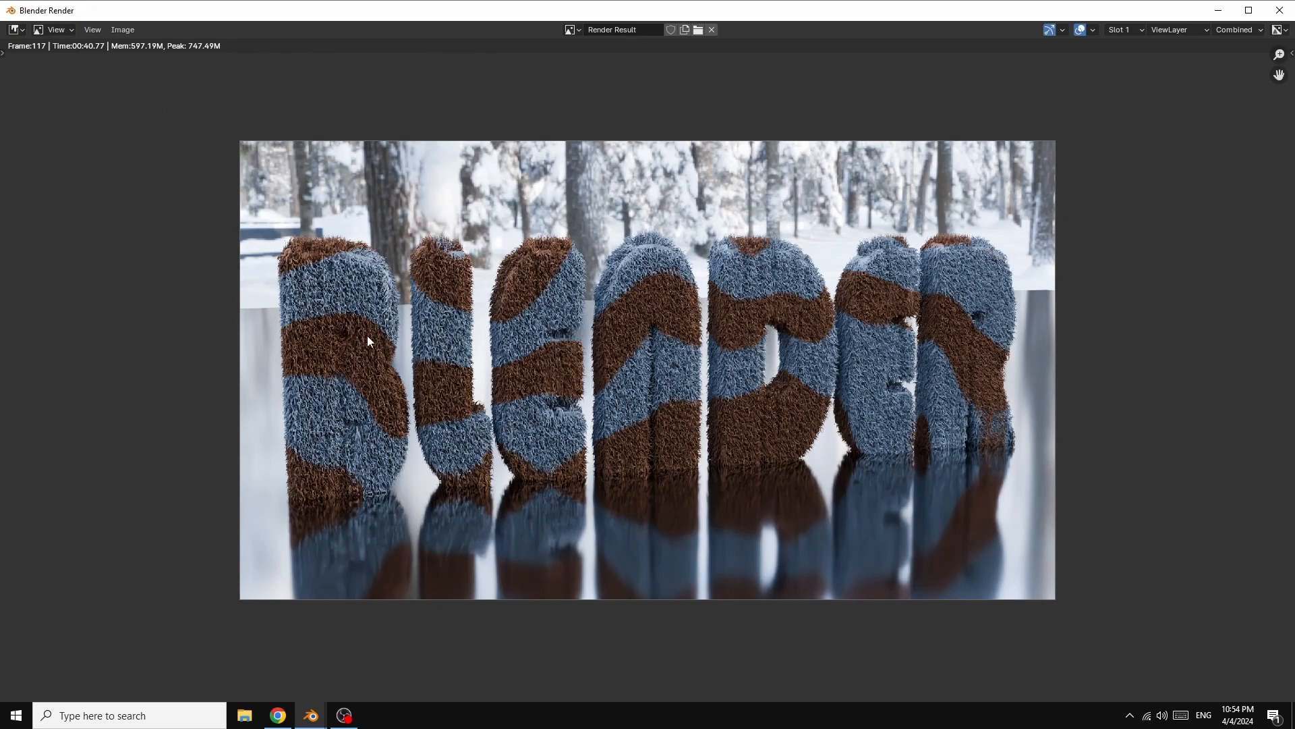
left_click(123, 31)
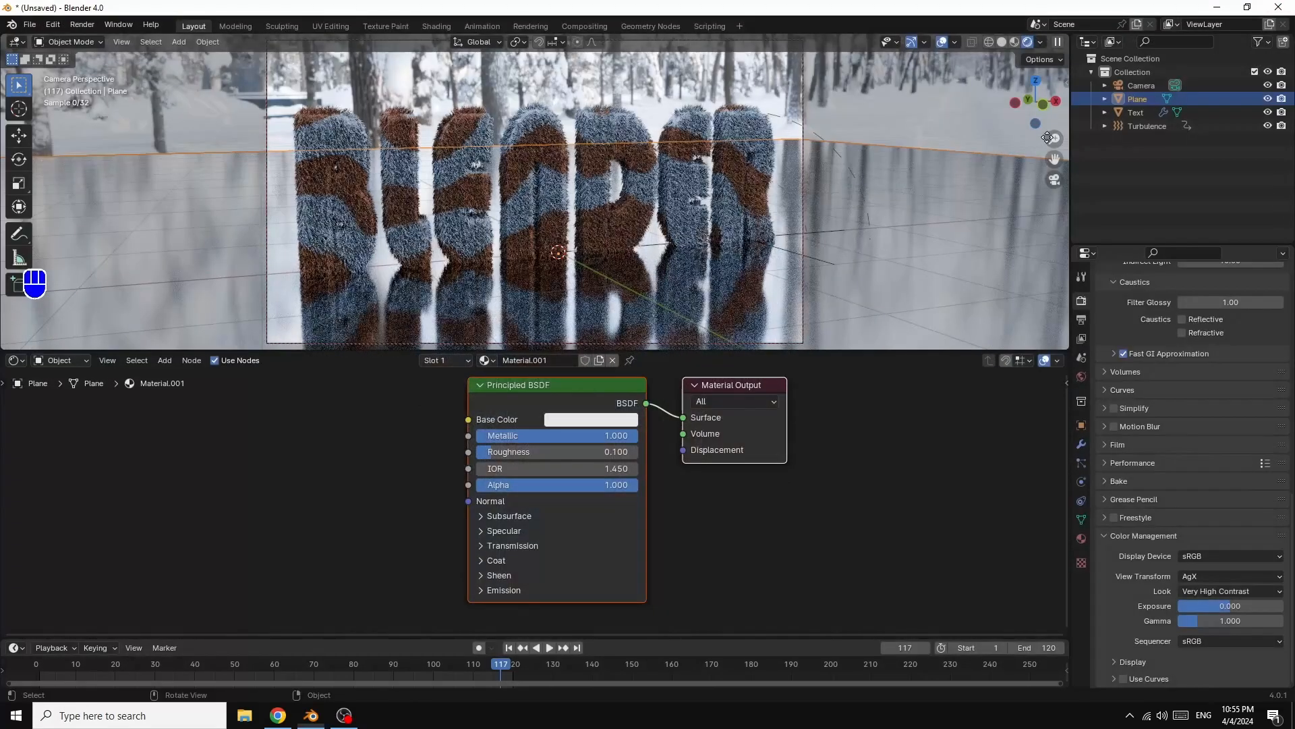
left_click(1280, 10)
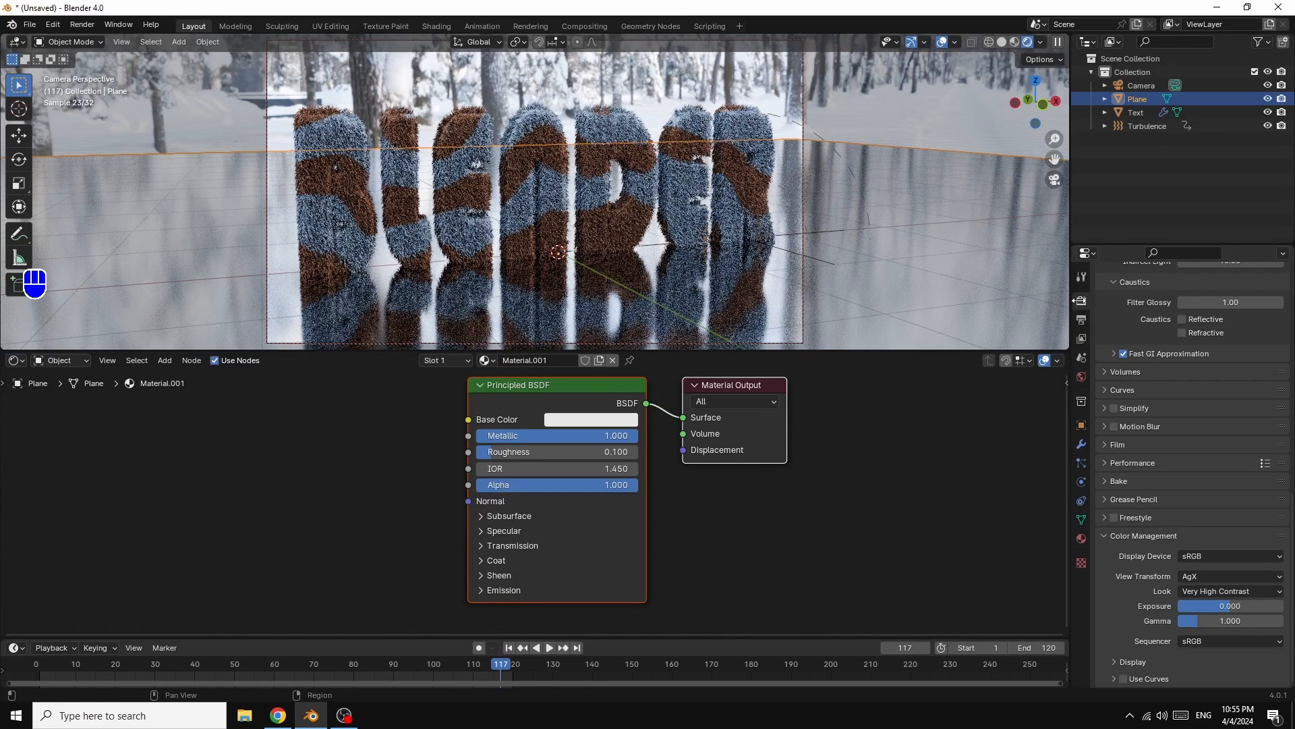
- Switch the render engine to EEVEE and enable Ambient Occlusion, Bloom, Screen Space Reflections and Motion Blur
scroll(1291, 397, "up", 10)
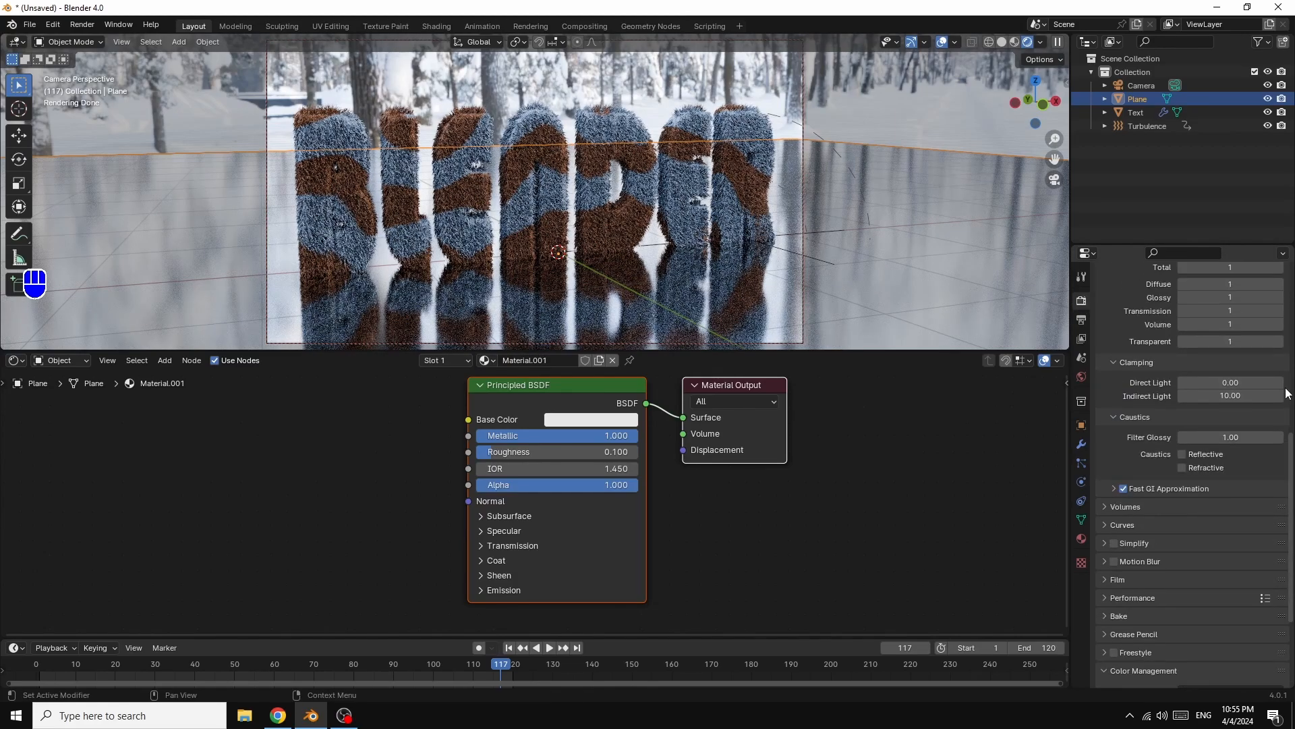
scroll(1291, 397, "up", 3)
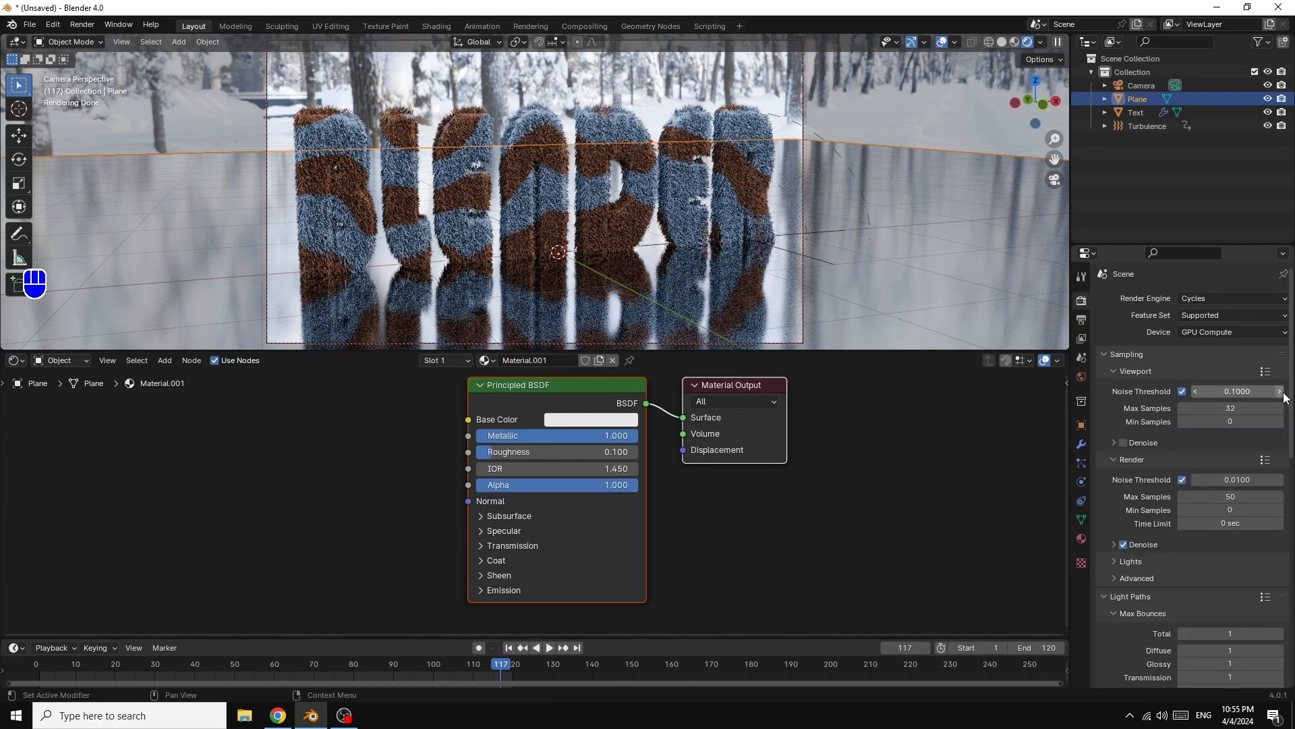
left_click(1213, 297)
left_click(1200, 314)
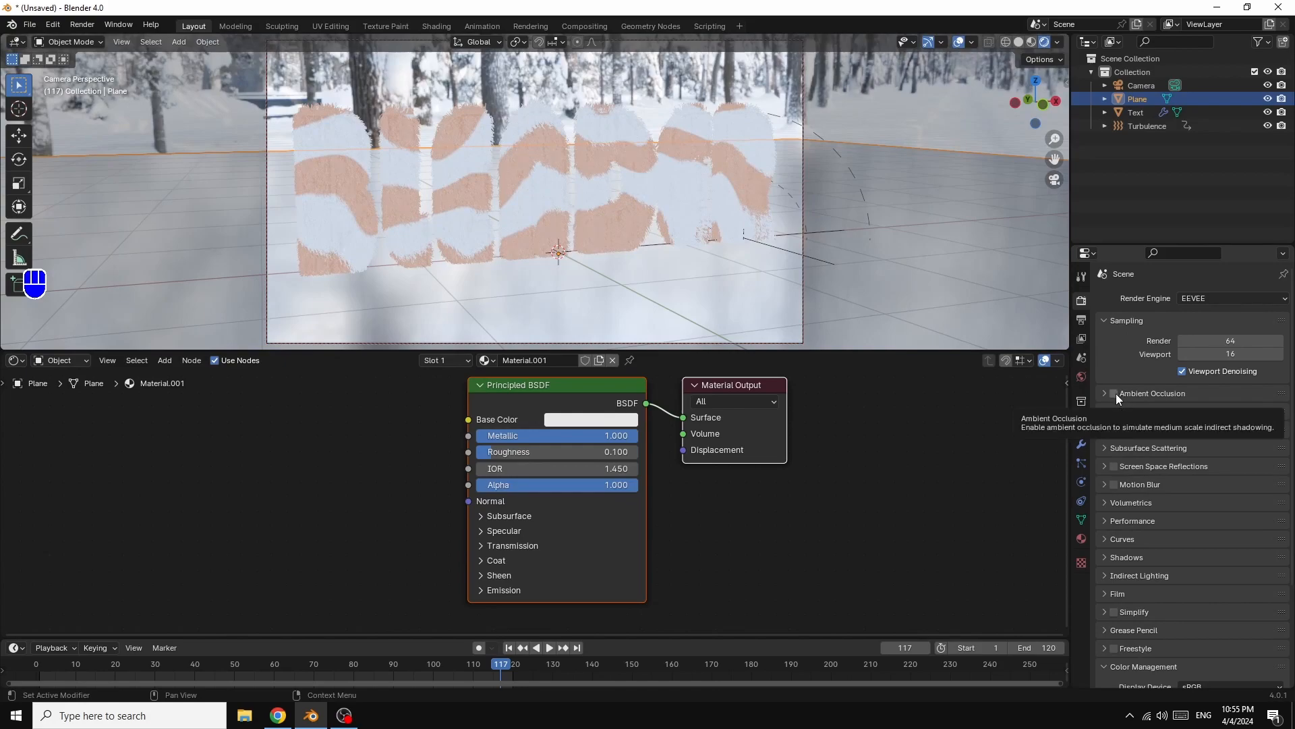
left_click(1114, 394)
left_click(1114, 413)
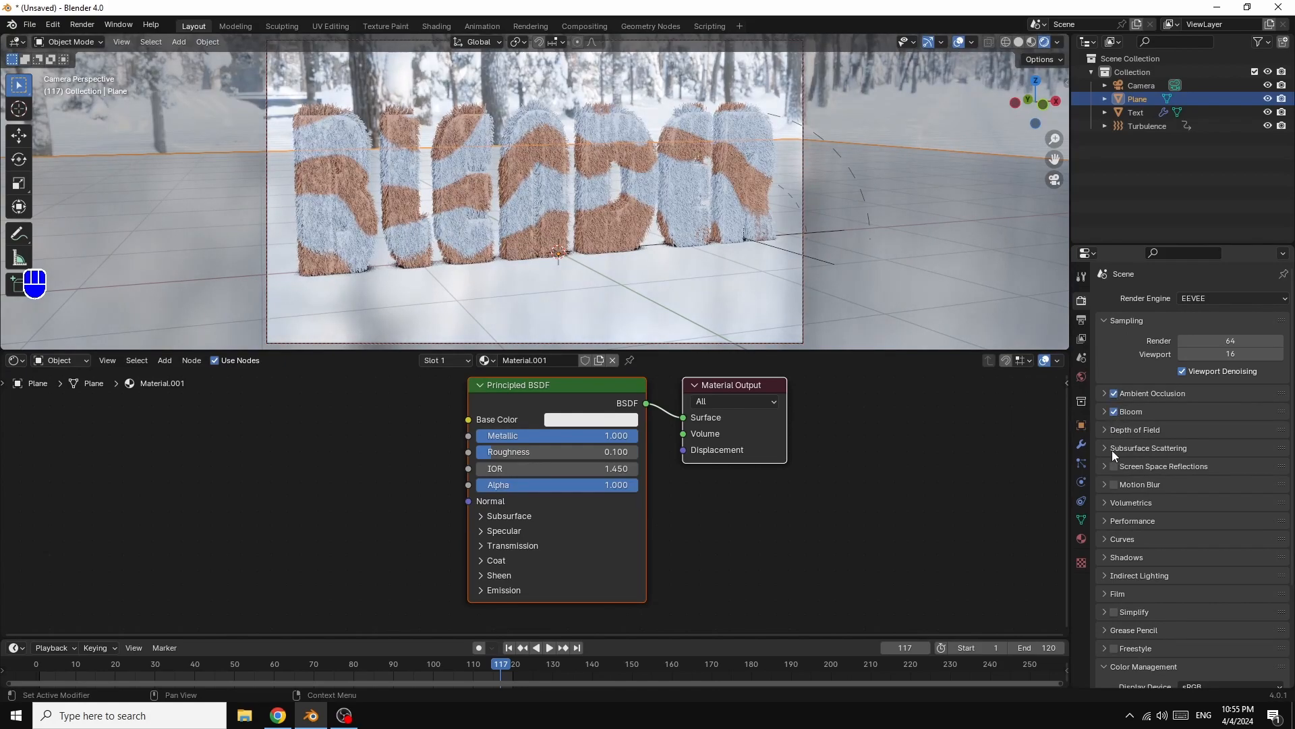
left_click(1114, 466)
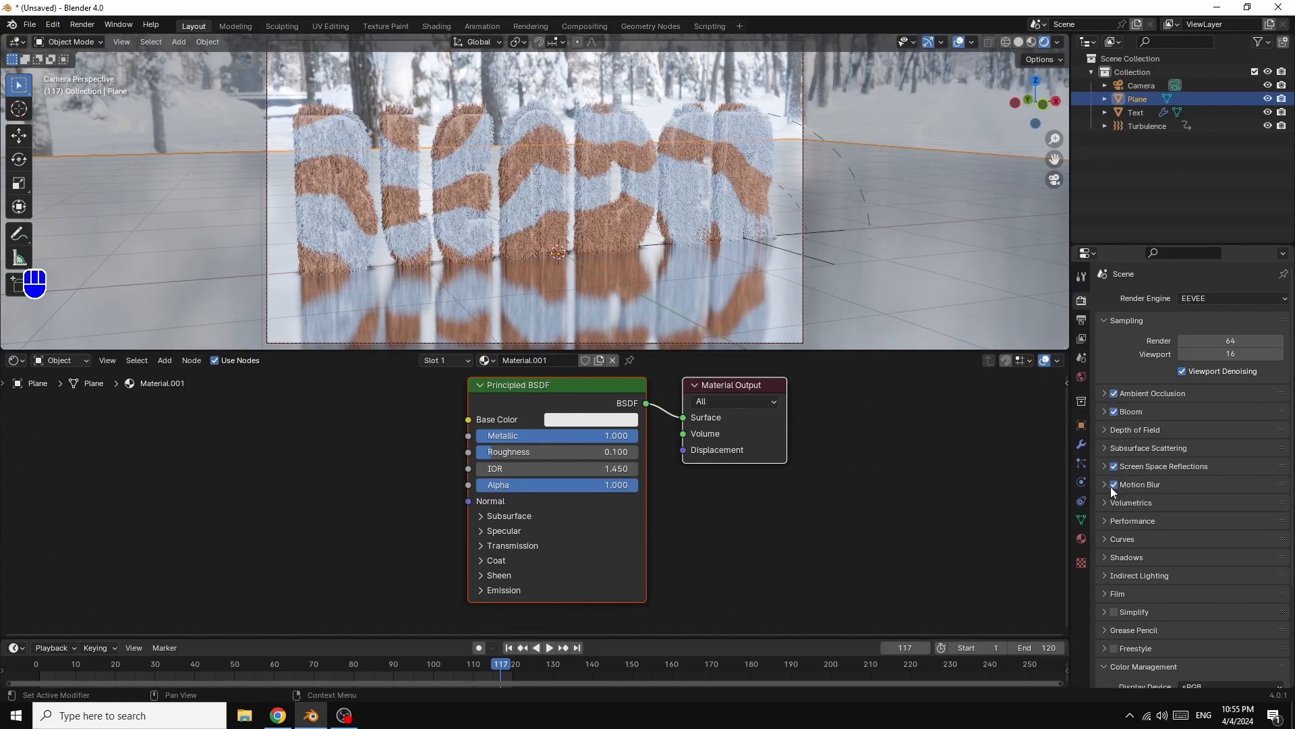
left_click(1114, 485)
- Configure the output as FFmpeg Video in an MPEG-4 container with High Quality output
left_click(1080, 322)
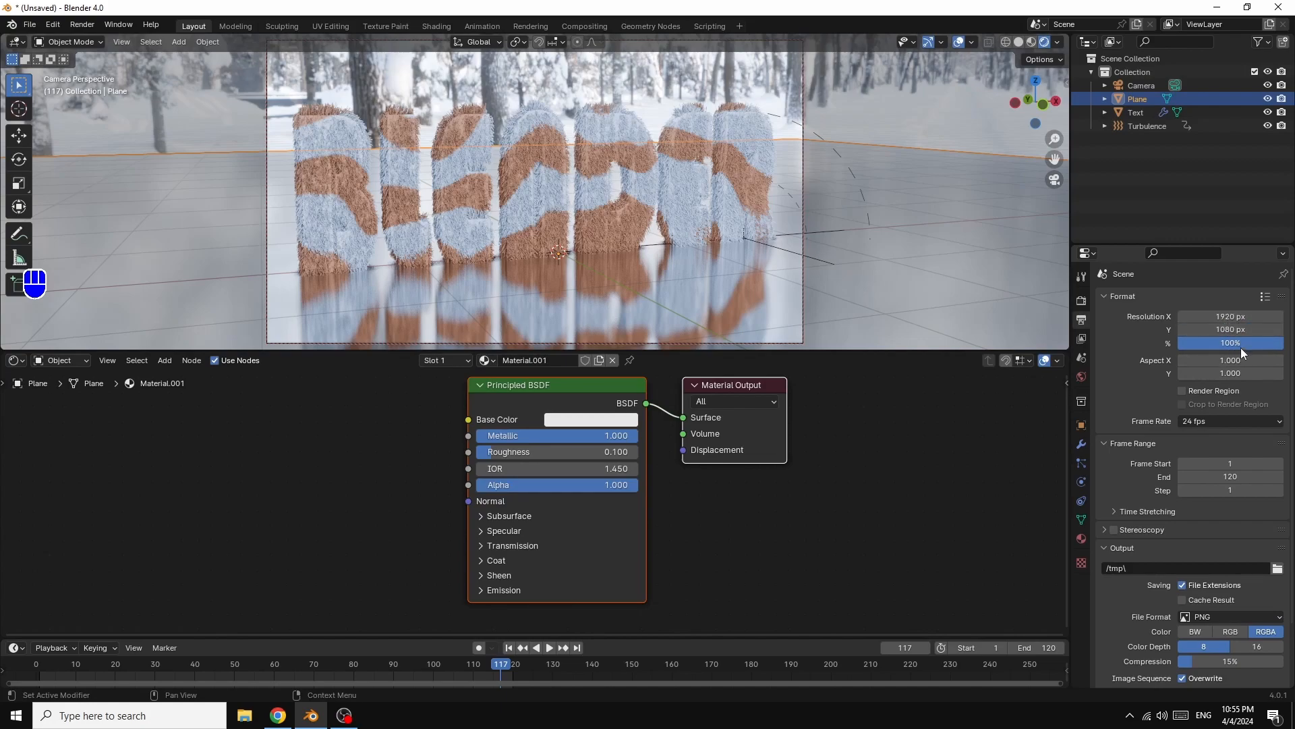
scroll(1228, 472, "down", 3)
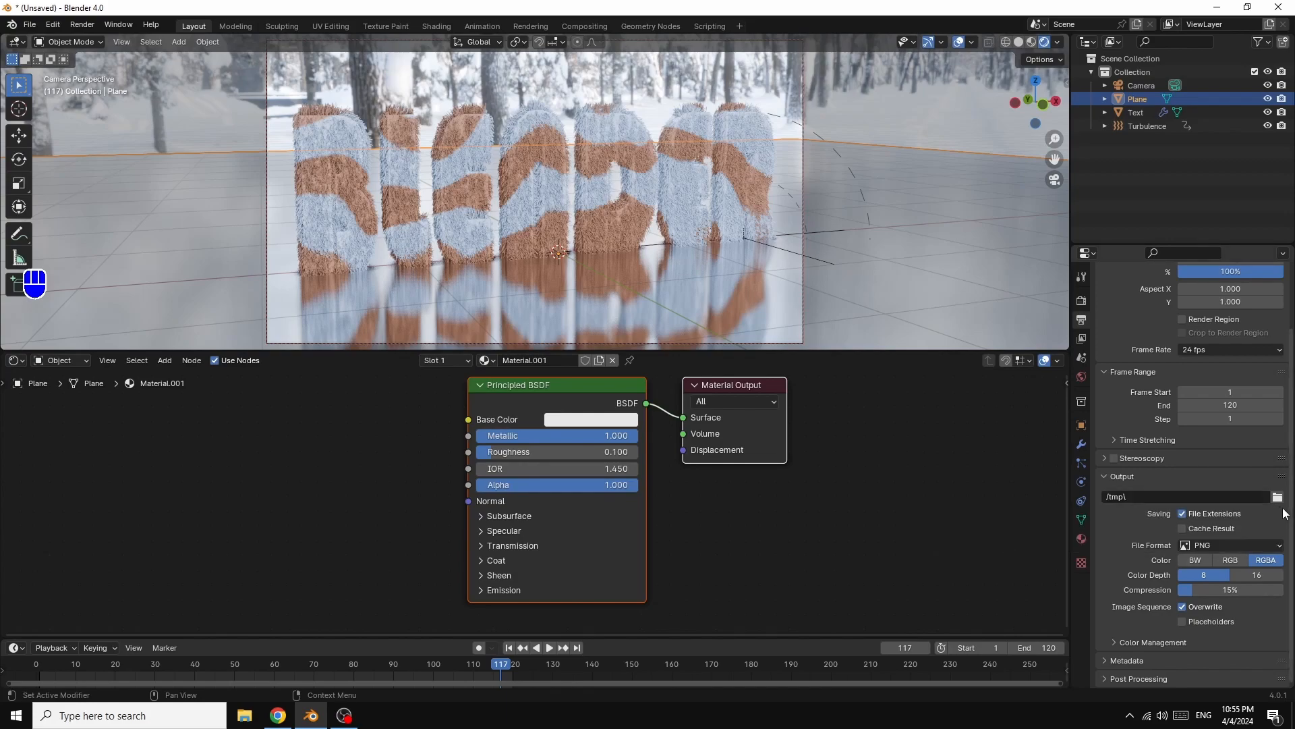
left_click(1241, 544)
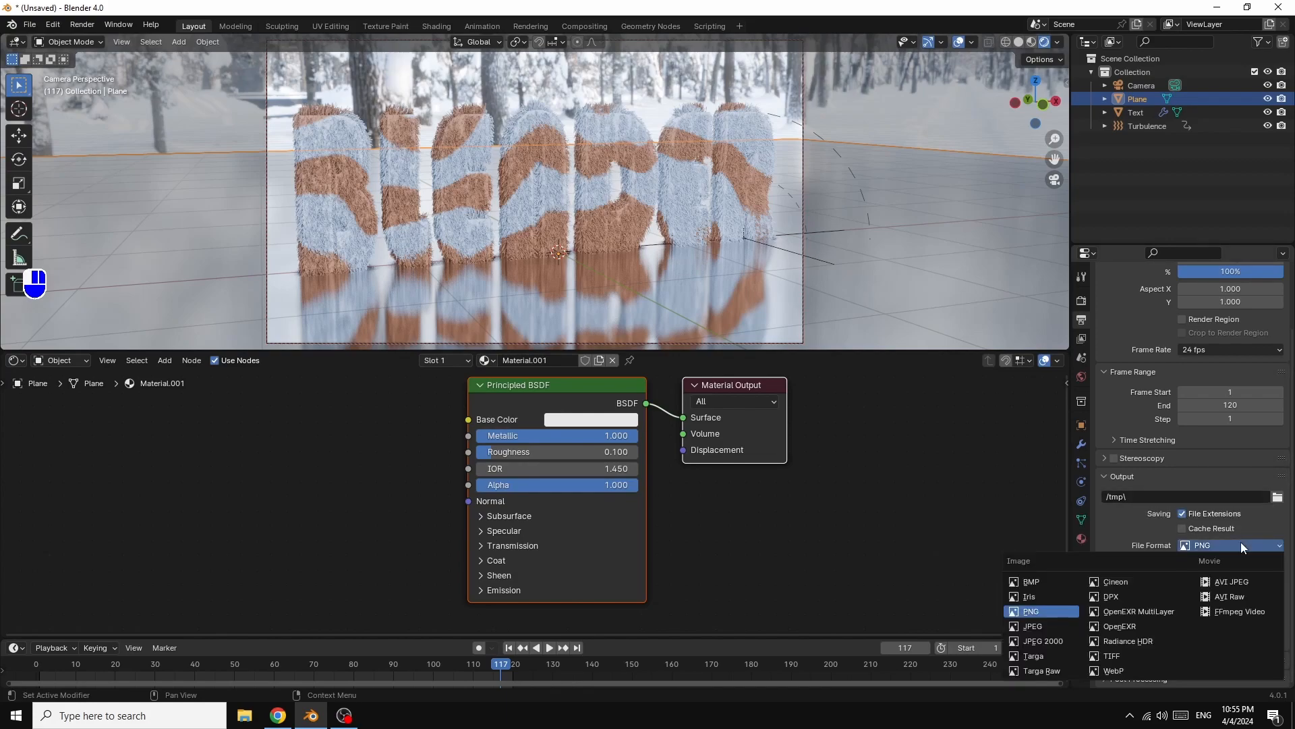
left_click(1231, 612)
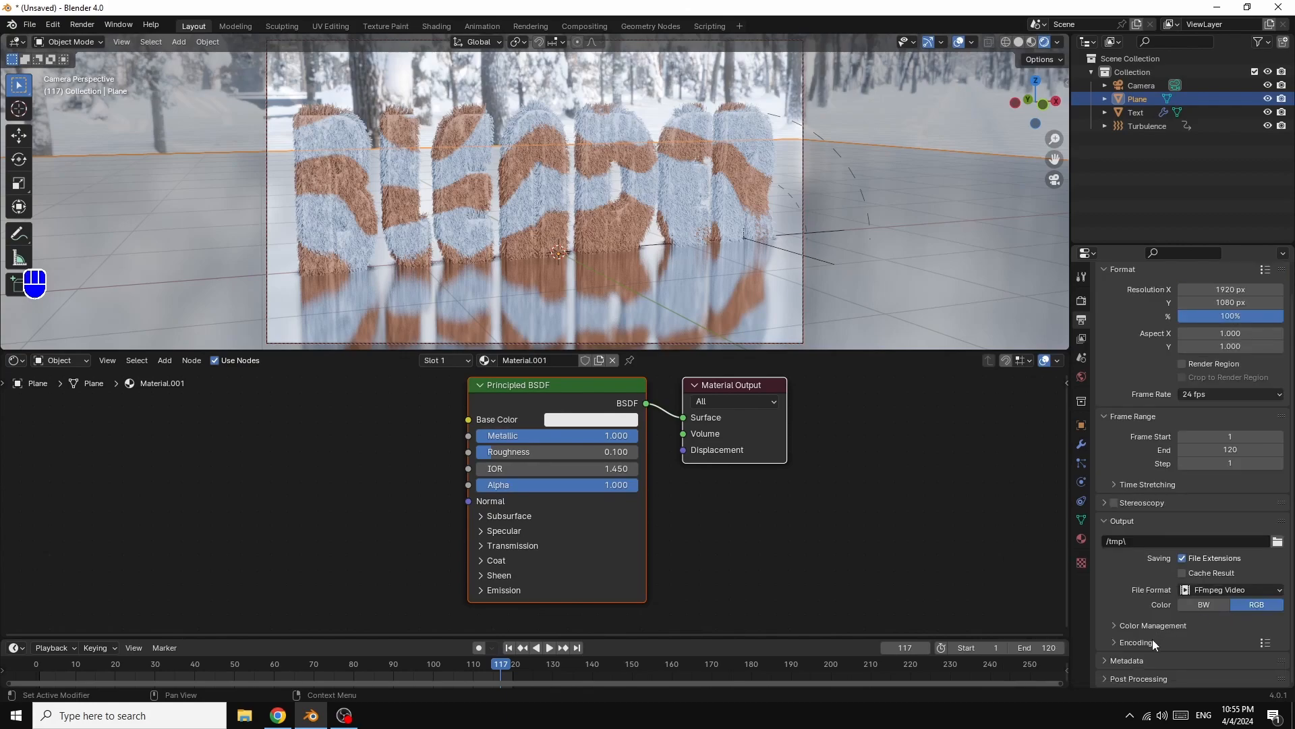
left_click(1116, 642)
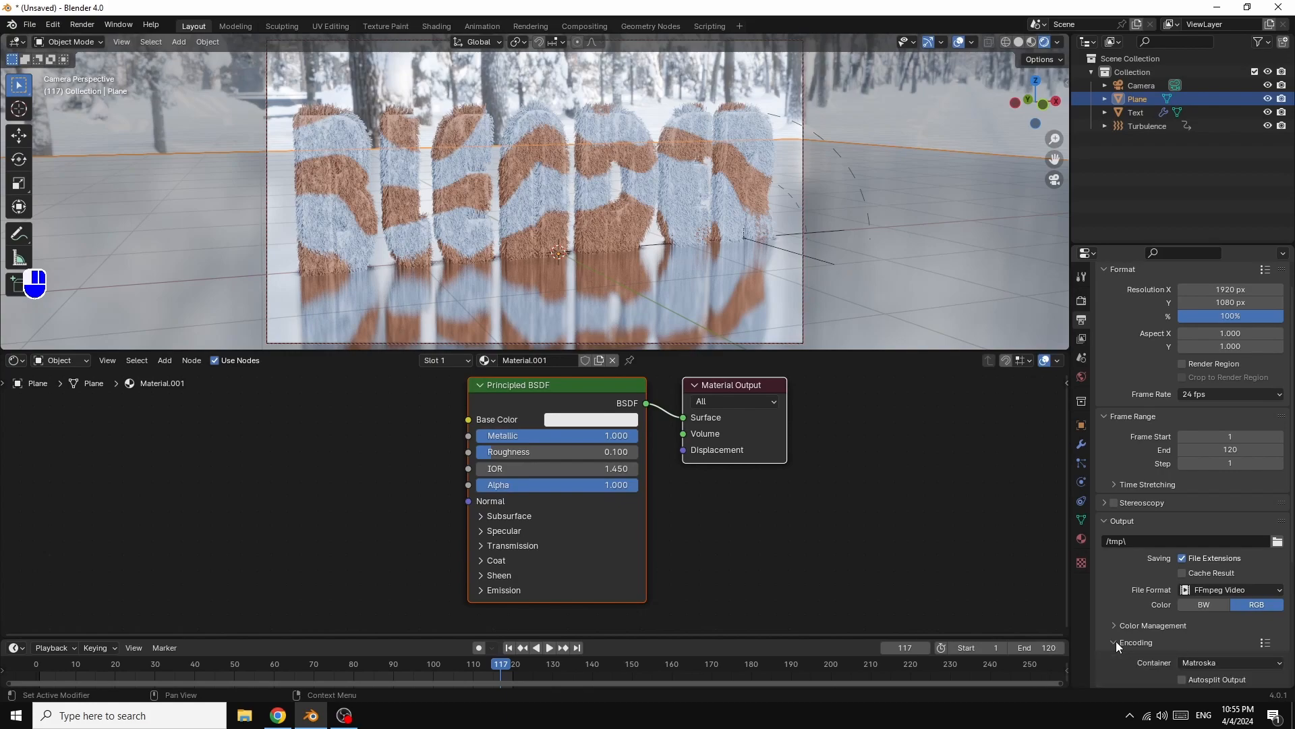
left_click(1213, 663)
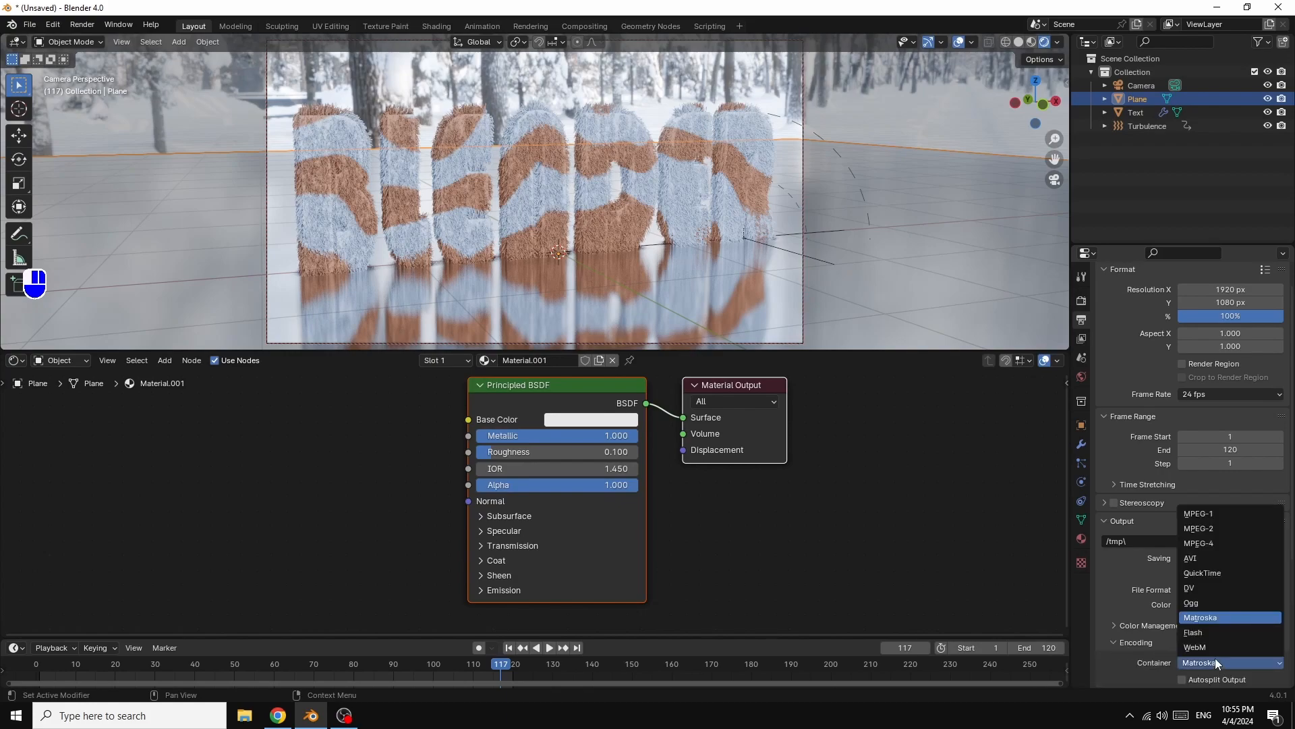
left_click(1203, 543)
scroll(1248, 581, "down", 5)
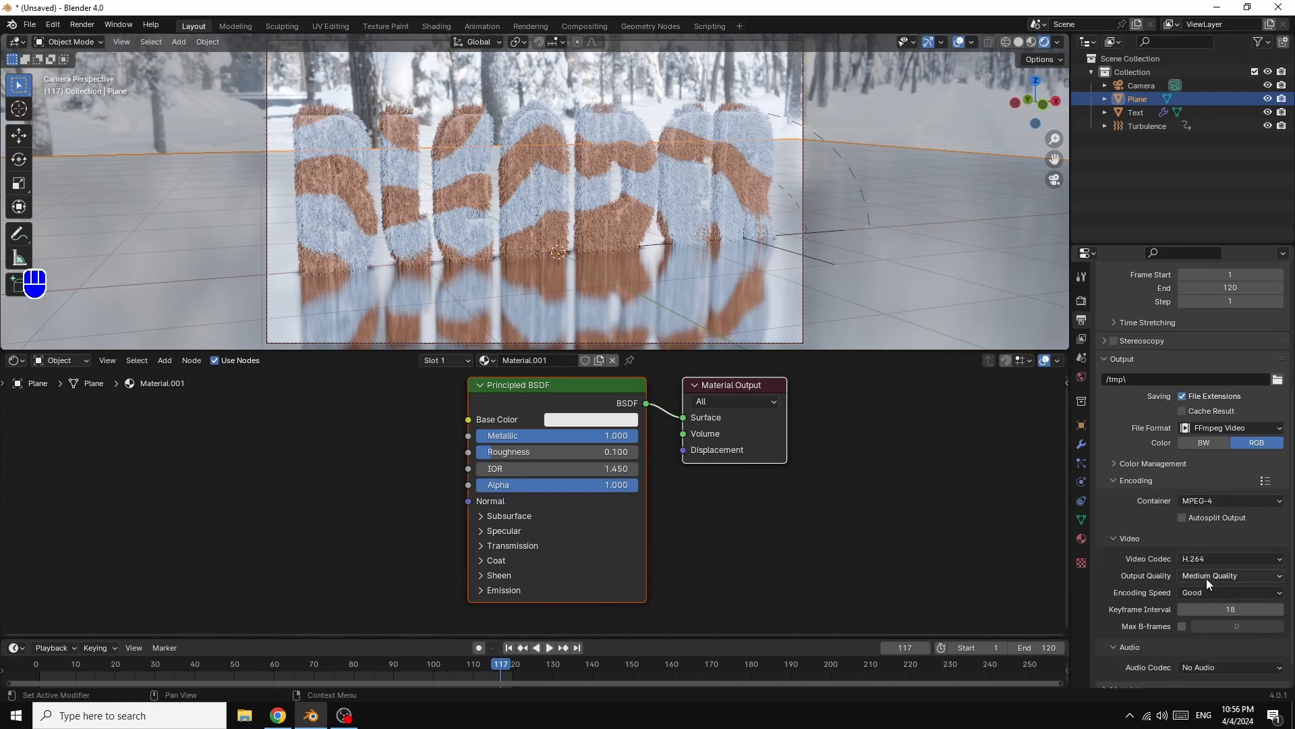
left_click(1206, 577)
left_click(1198, 499)
- Render the animation
left_click(95, 25)
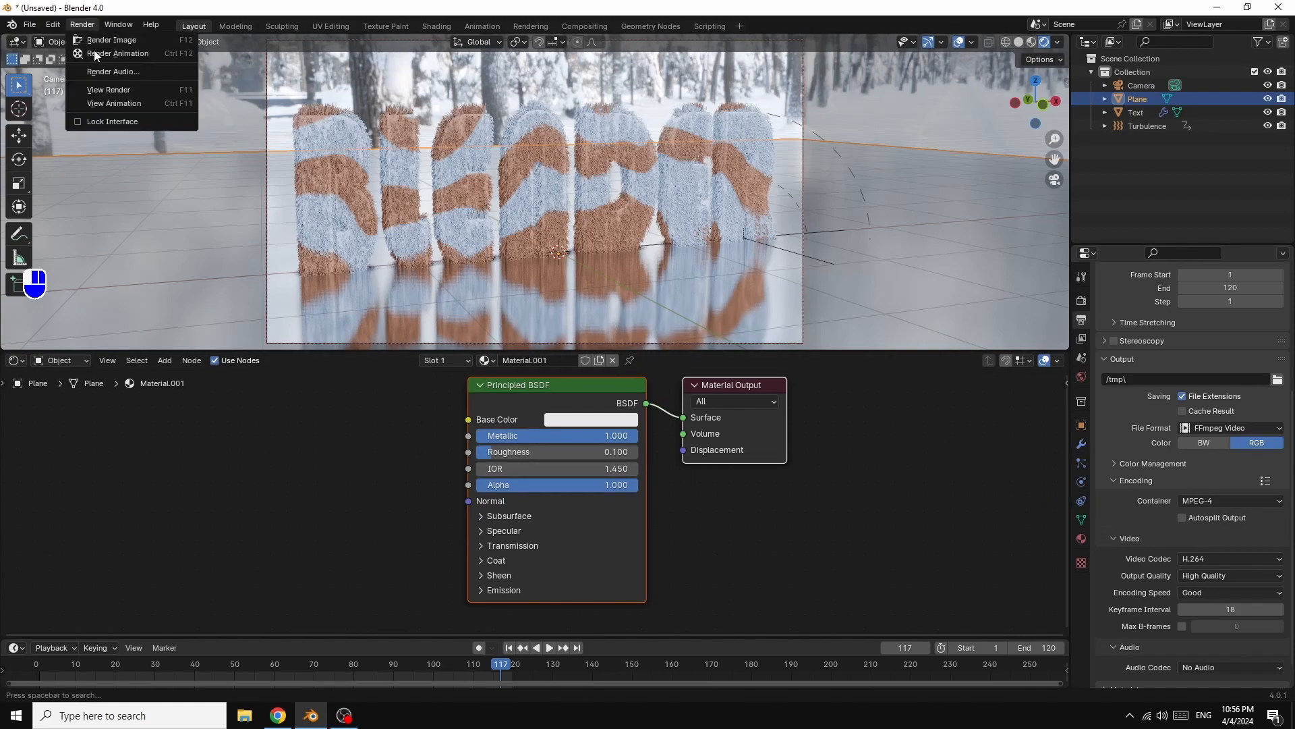
left_click(100, 51)
left_click(94, 24)
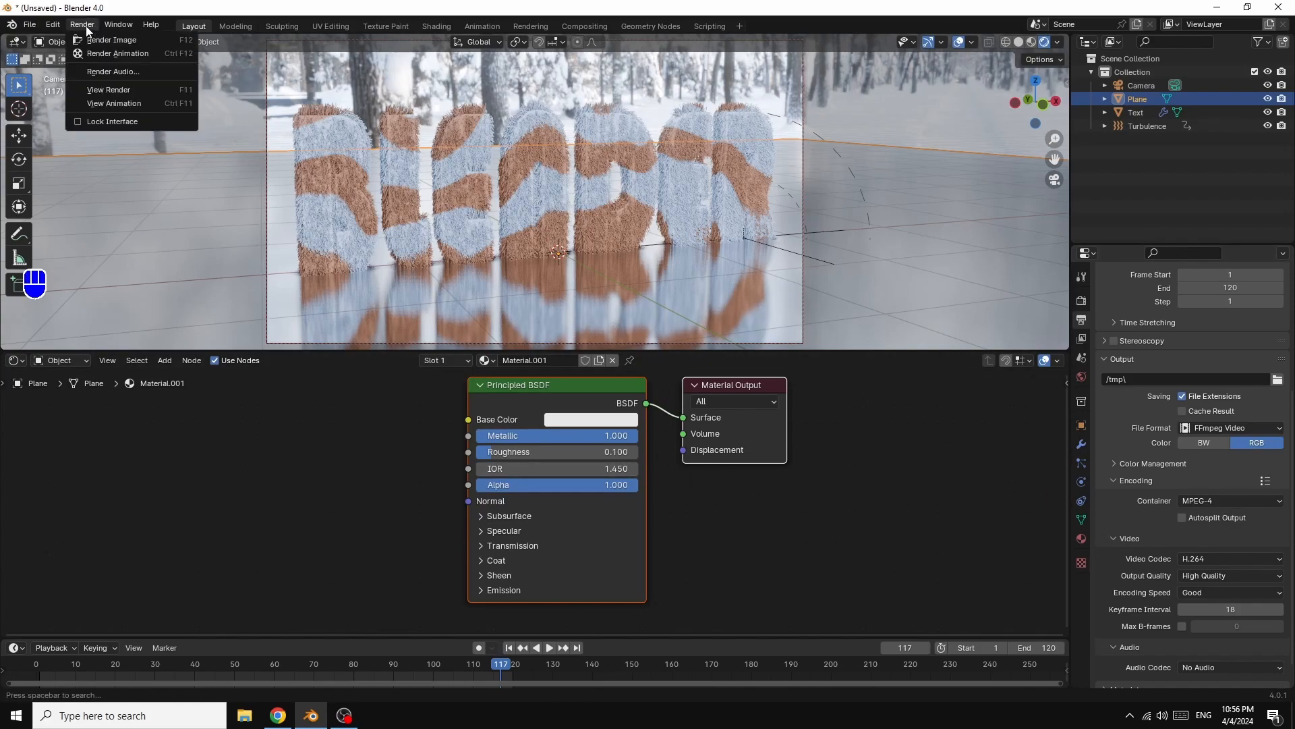